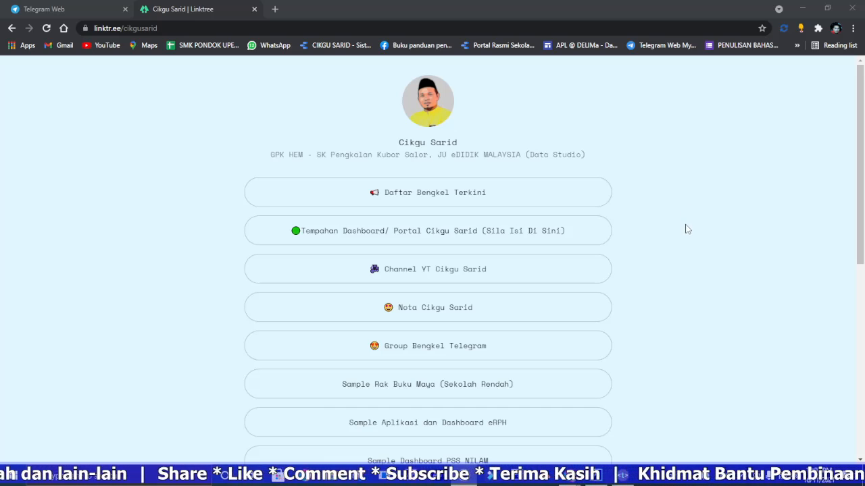
# Step: Open the Sample Dashboard PSS NILAM report from the link list
pyautogui.scroll(-3, 689, 242)
pyautogui.scroll(-2, 689, 240)
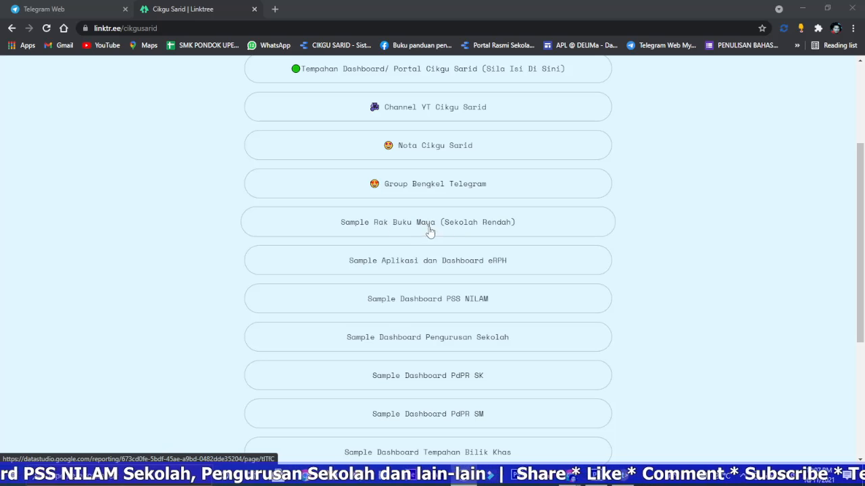
pyautogui.scroll(-2, 507, 238)
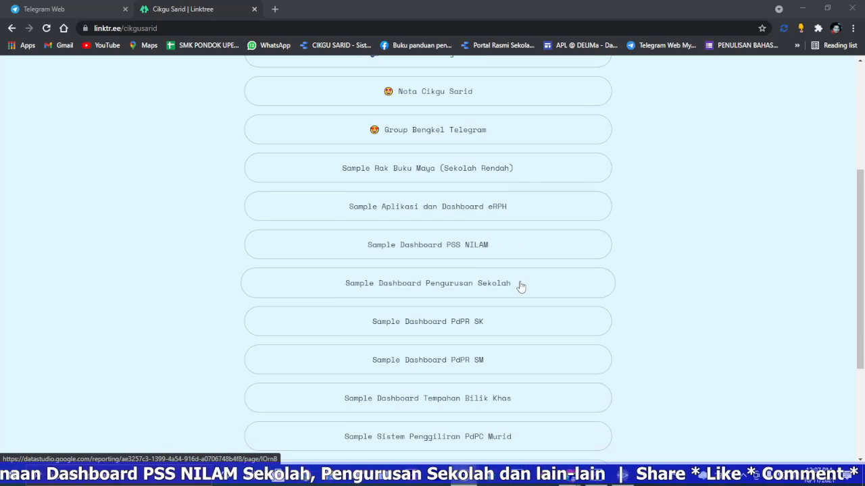
pyautogui.click(463, 251)
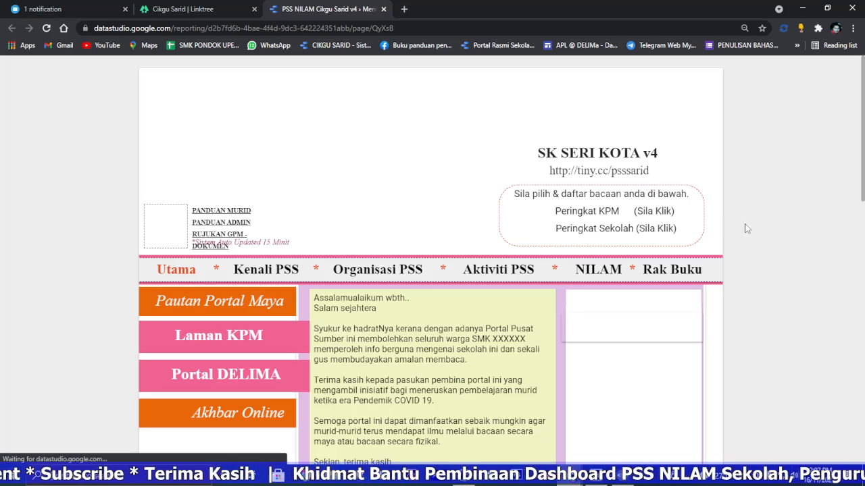
# Step: Go to the school's own virtual bookshelf under Rak Buku and open the book Misteri Ahli Baru The Wannababes
pyautogui.click(684, 272)
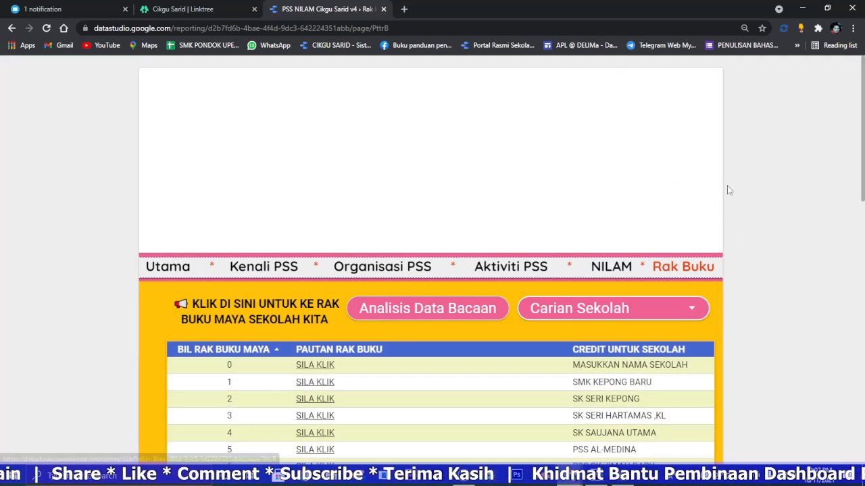
pyautogui.scroll(-2, 721, 189)
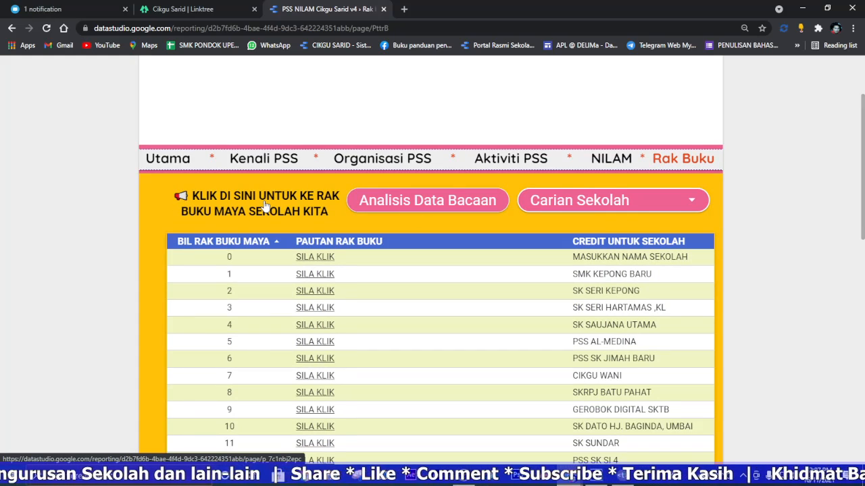
pyautogui.click(266, 206)
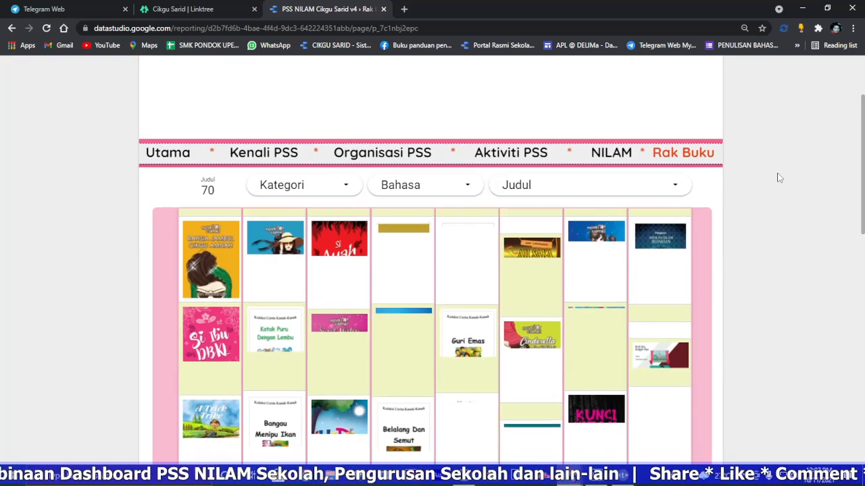
pyautogui.scroll(-2, 779, 177)
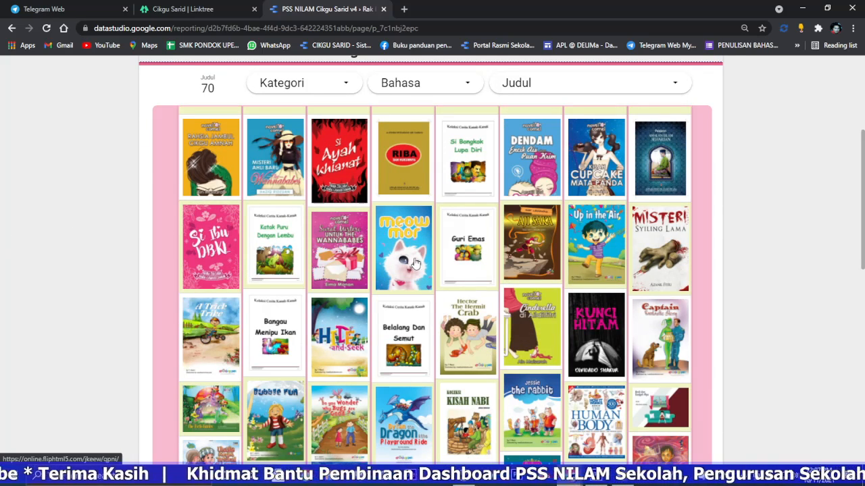
pyautogui.click(282, 163)
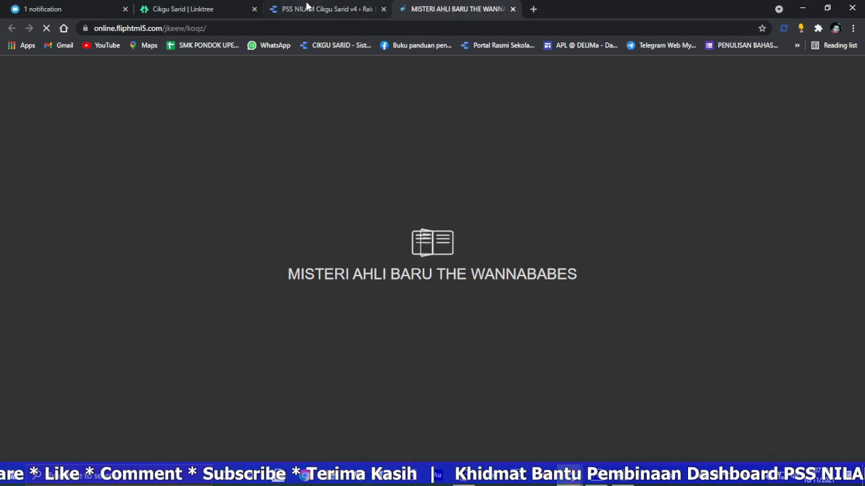
# Step: Return to the bookshelf report and review the options of its Kategori, Bahasa and Judul filters
pyautogui.click(310, 8)
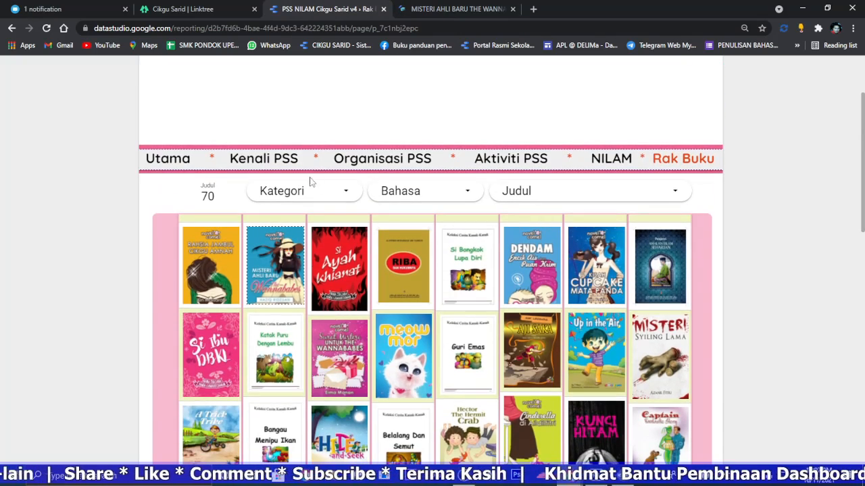
pyautogui.click(311, 186)
pyautogui.click(457, 196)
pyautogui.click(454, 198)
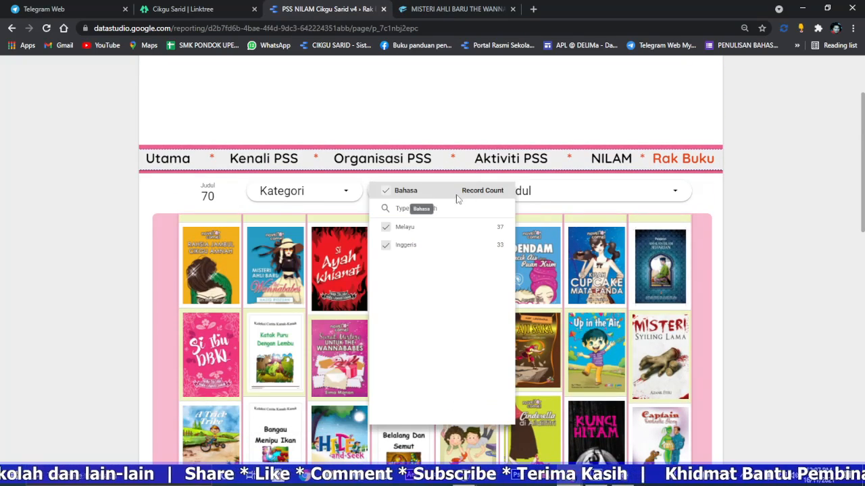
pyautogui.click(606, 196)
pyautogui.click(638, 196)
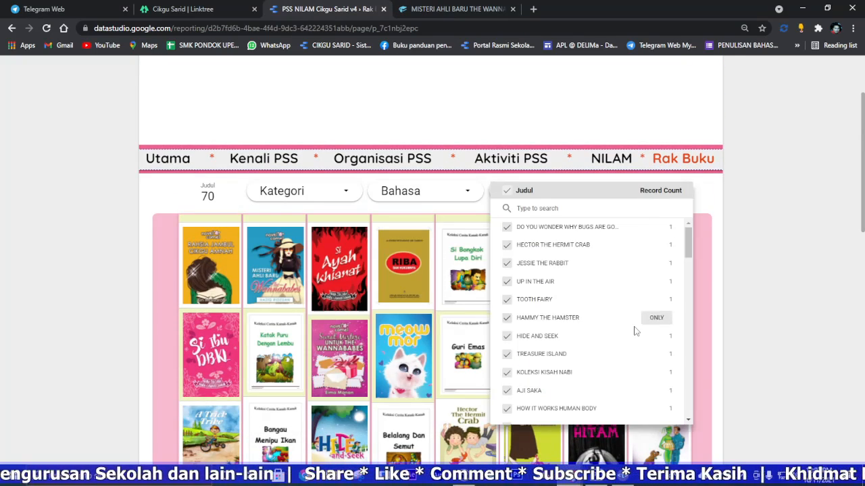
# Step: Dismiss the ad over the opened book, flip through its first pages and close the book
pyautogui.click(442, 9)
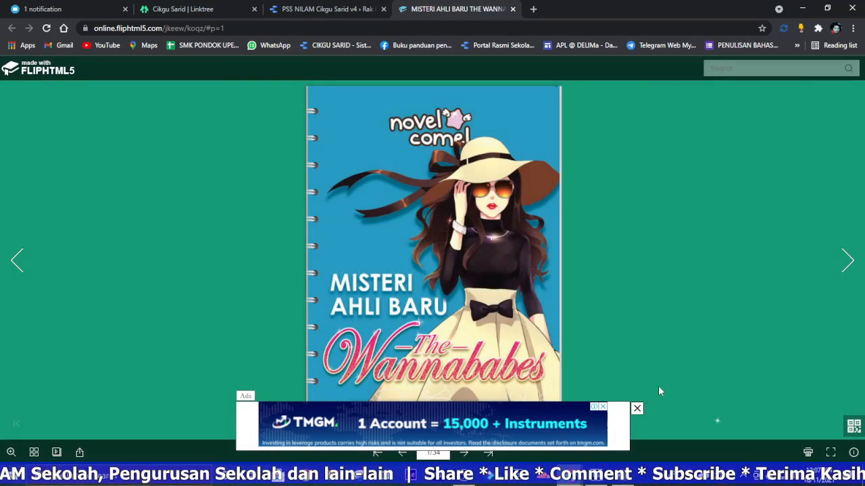
pyautogui.click(637, 409)
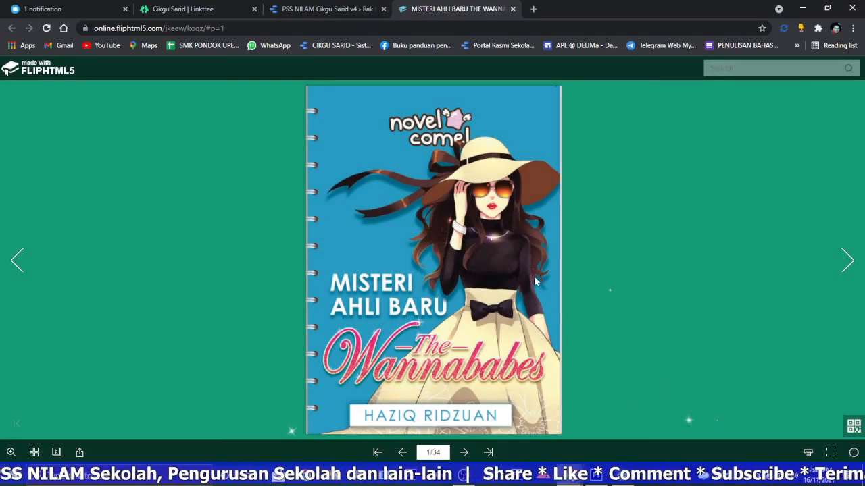
pyautogui.click(532, 213)
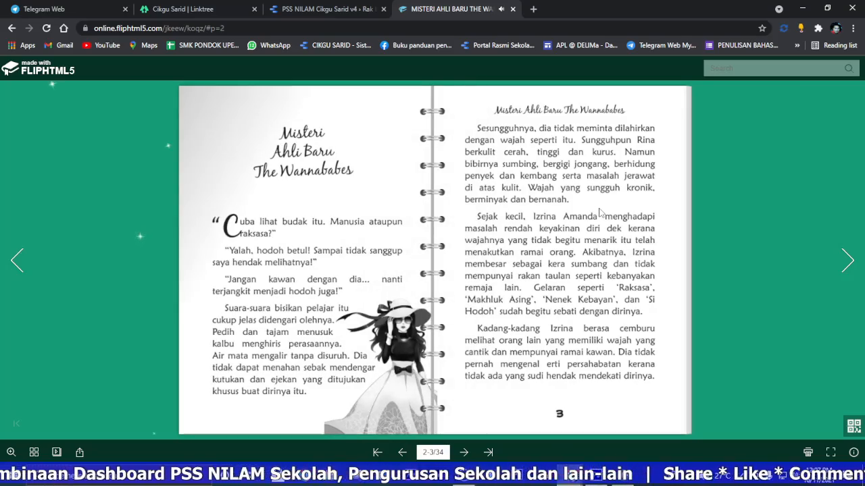
pyautogui.scroll(-1, 577, 217)
pyautogui.scroll(2, 540, 205)
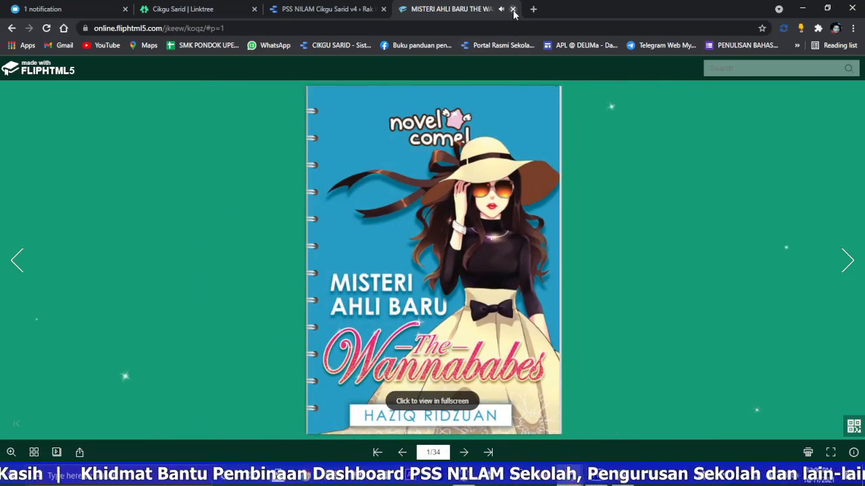
pyautogui.click(513, 9)
# Step: Return to the report's Utama page and open the spreadsheet linked from the support illustration beside the guide links
pyautogui.click(158, 169)
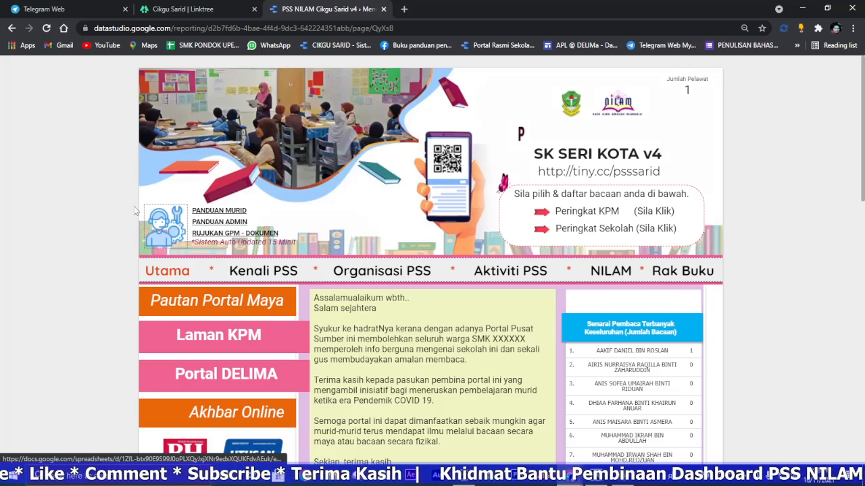
pyautogui.click(170, 219)
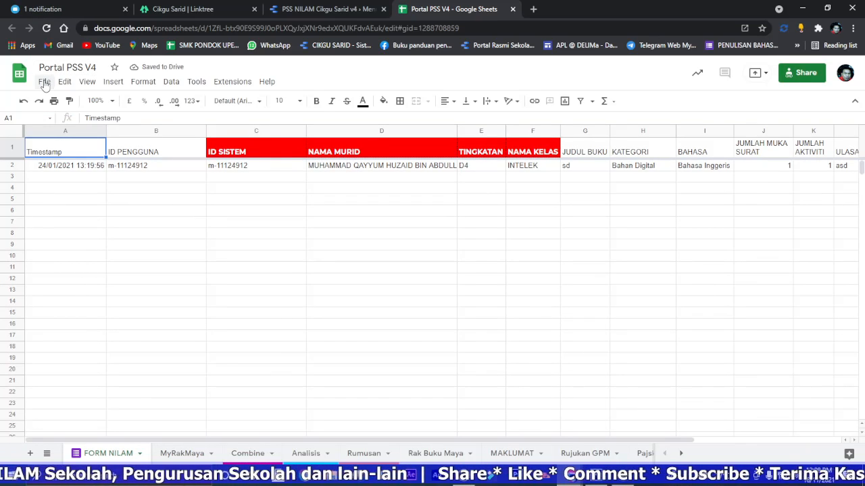
# Step: Make a copy of the spreadsheet named Portal PSS SEKOLAH KEBANGSAAN PERINGGIT and close the original spreadsheet
pyautogui.click(44, 82)
pyautogui.click(92, 150)
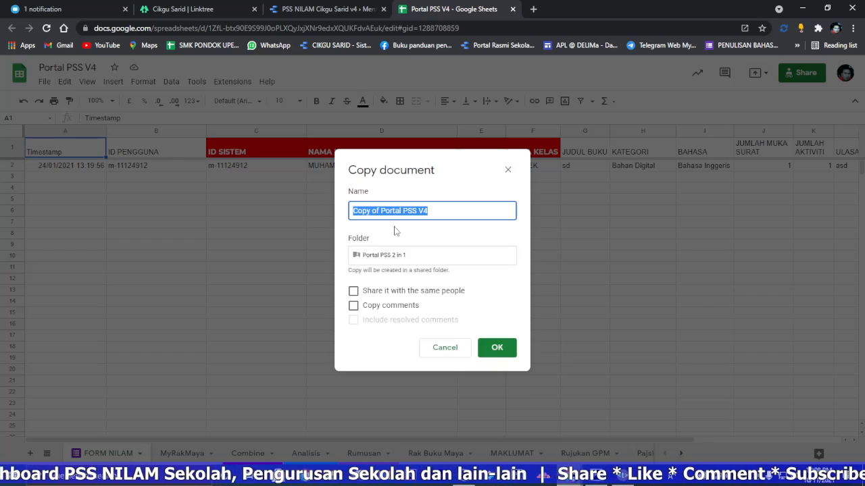
pyautogui.click(381, 213)
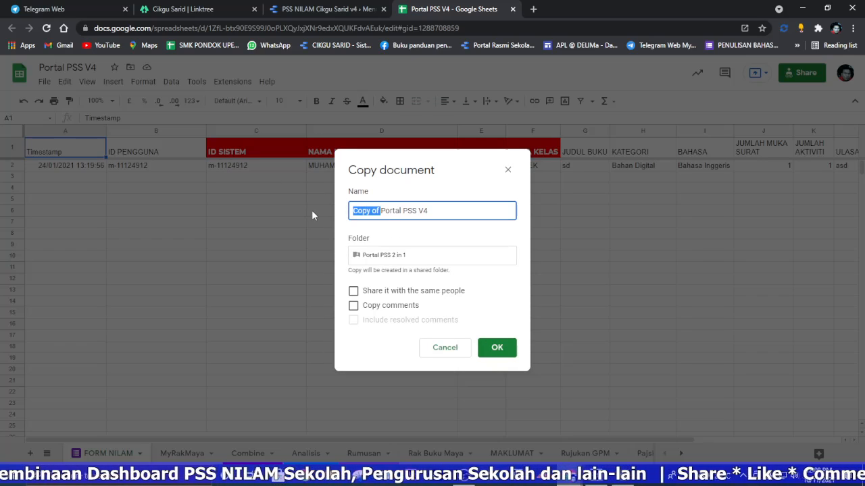
pyautogui.press('BackSpace')
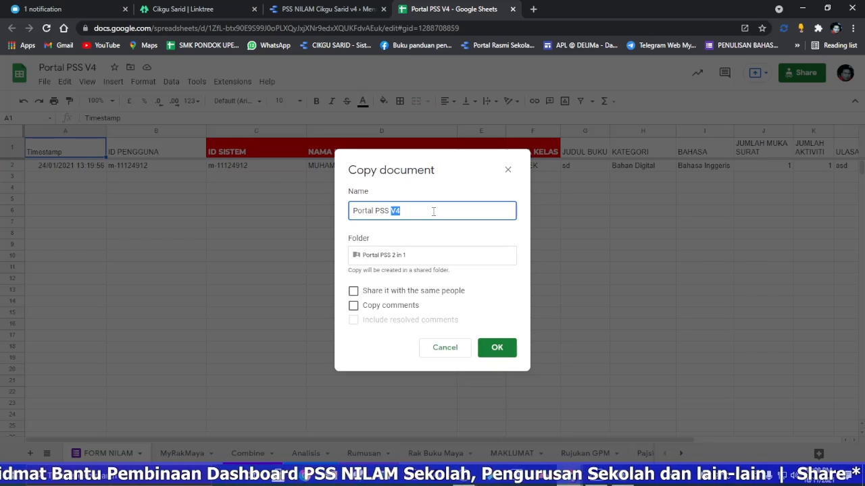
pyautogui.rightClick(401, 213)
pyautogui.click(440, 266)
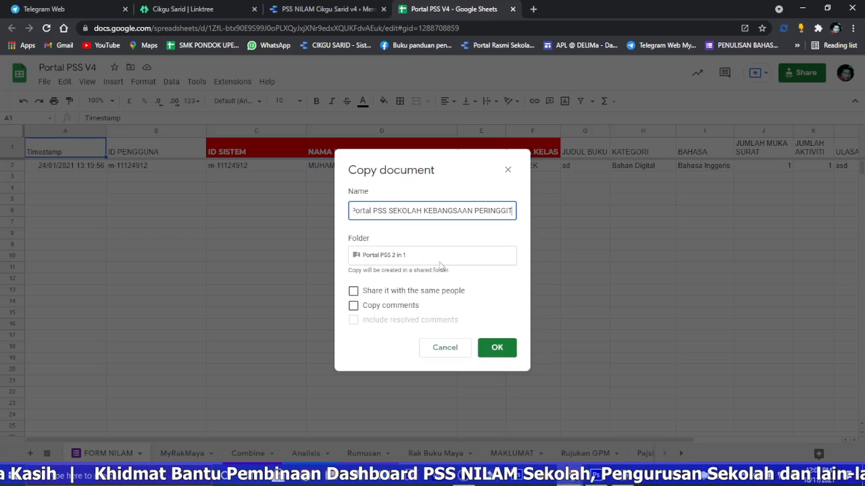
pyautogui.click(494, 350)
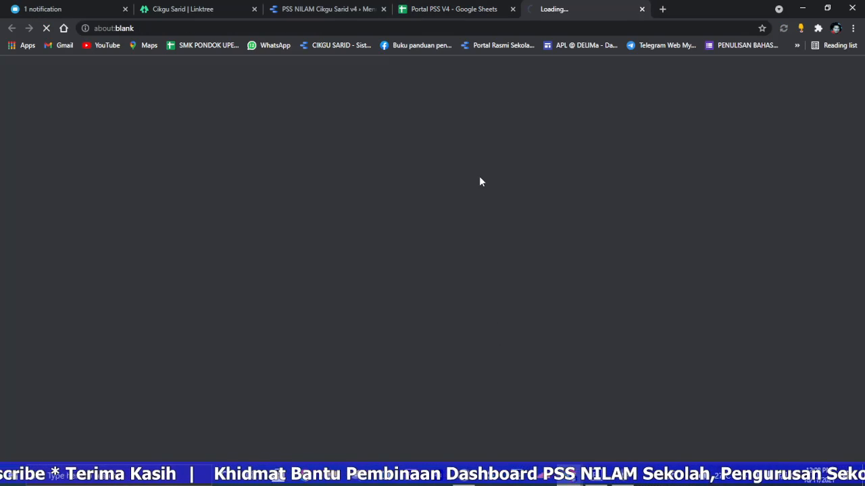
pyautogui.click(513, 9)
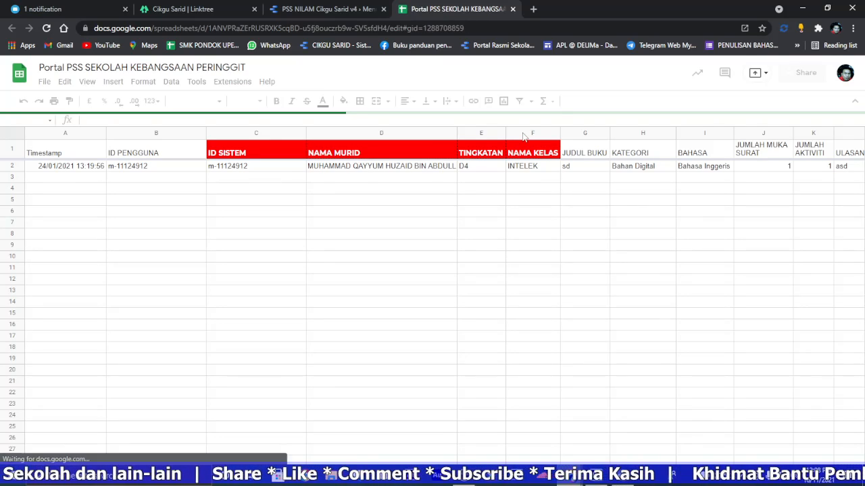
# Step: Open the copied spreadsheet's linked form for editing and rename the form SEKOLAH KEBANGSAAN PERINGGIT
pyautogui.click(197, 87)
pyautogui.moveTo(233, 126)
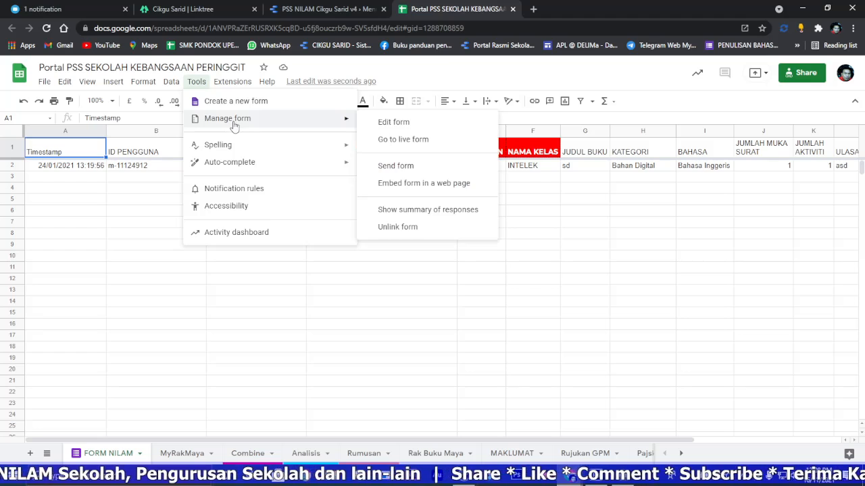
pyautogui.click(378, 124)
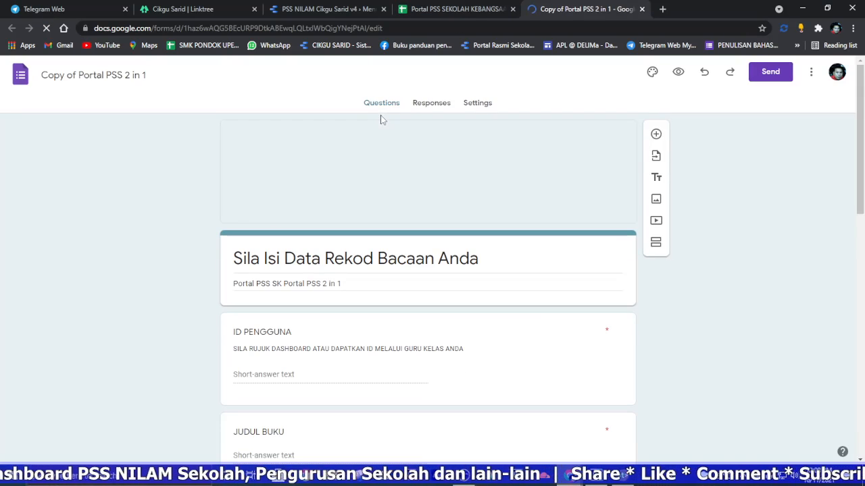
pyautogui.click(80, 79)
pyautogui.rightClick(75, 79)
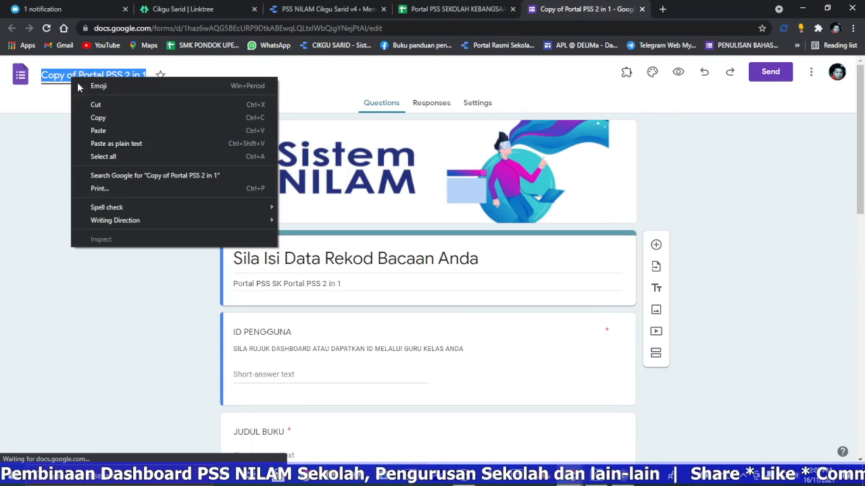
pyautogui.click(112, 131)
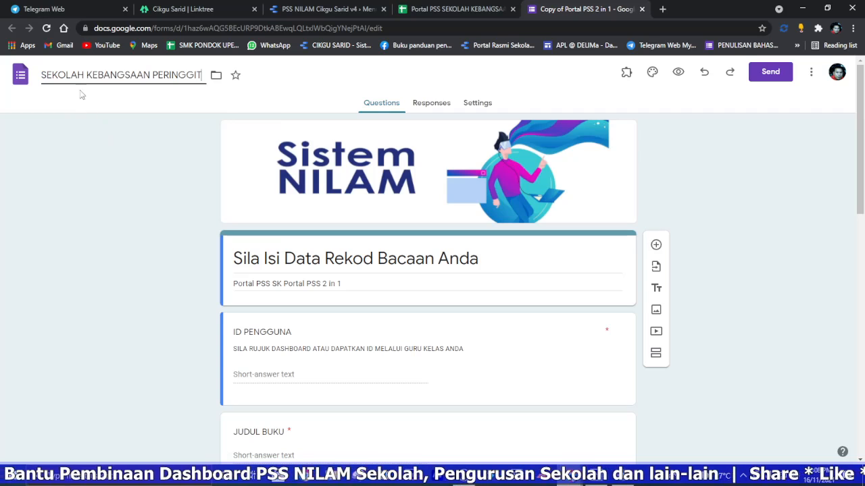
# Step: Replace the school name in the form description so it reads Portal PSS SEKOLAH KEBANGSAAN PERINGGIT
pyautogui.tripleClick(361, 285)
pyautogui.click(295, 284)
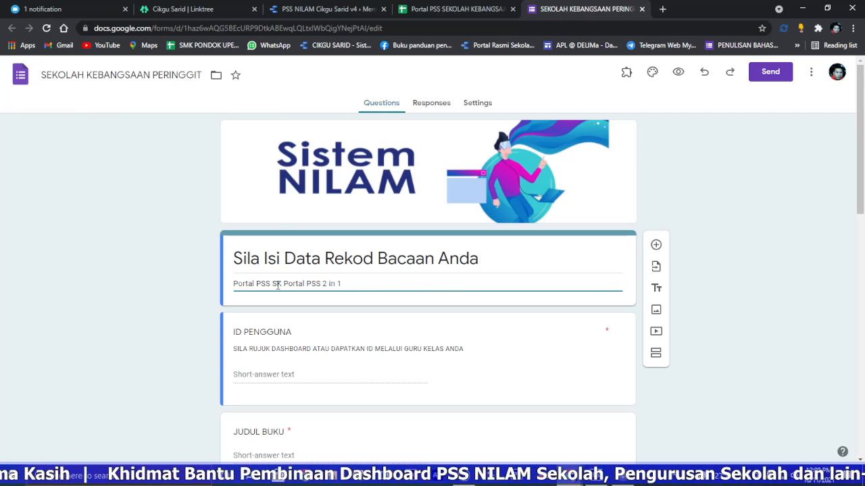
pyautogui.rightClick(309, 284)
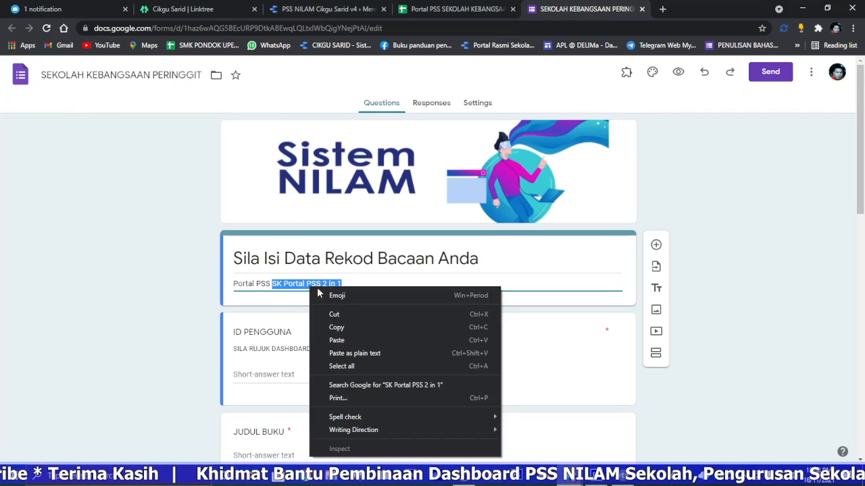
pyautogui.click(346, 335)
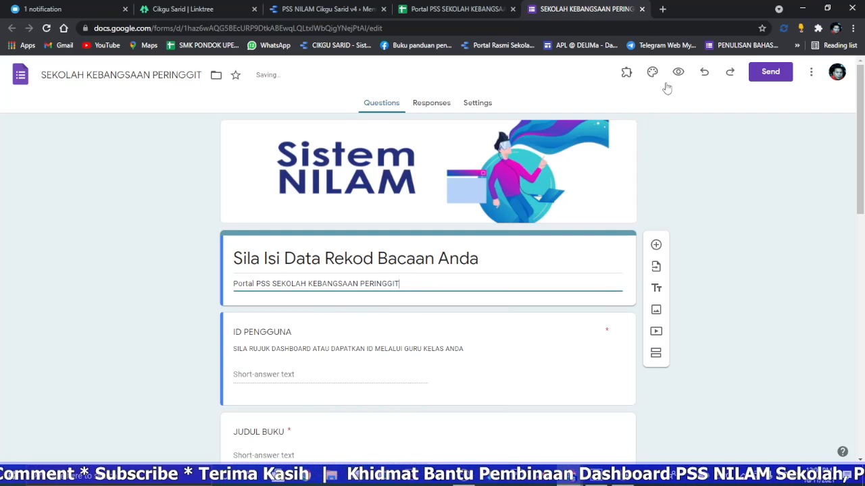
# Step: Preview the reading record form and look over its questions
pyautogui.click(678, 72)
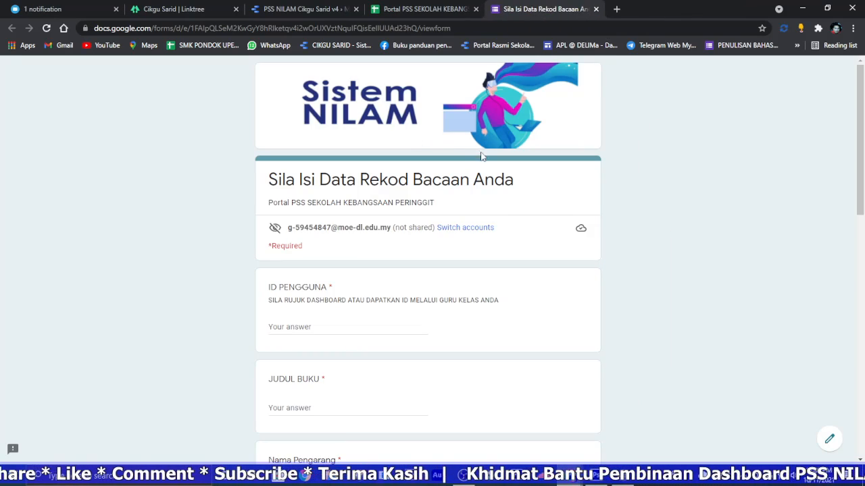
pyautogui.scroll(-3, 421, 233)
pyautogui.scroll(3, 363, 170)
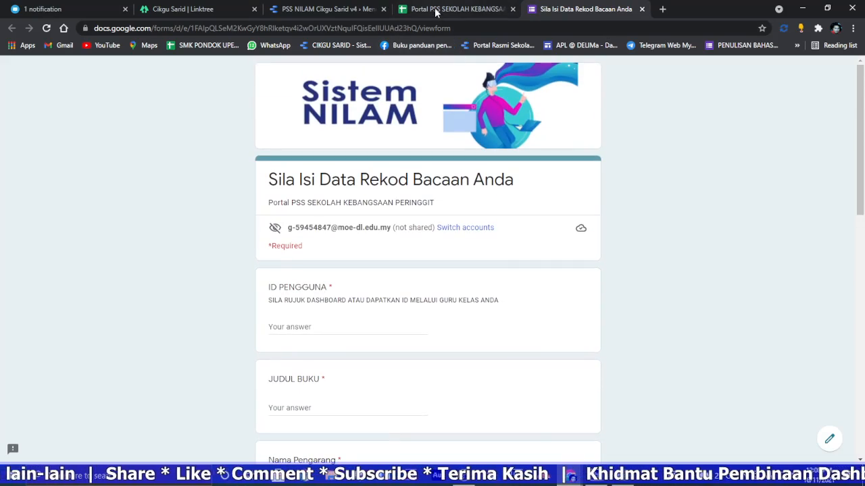
# Step: Make a copy of the original PSS NILAM v4 report with its default data sources, and go back to the original report
pyautogui.click(435, 8)
pyautogui.click(478, 204)
pyautogui.click(312, 8)
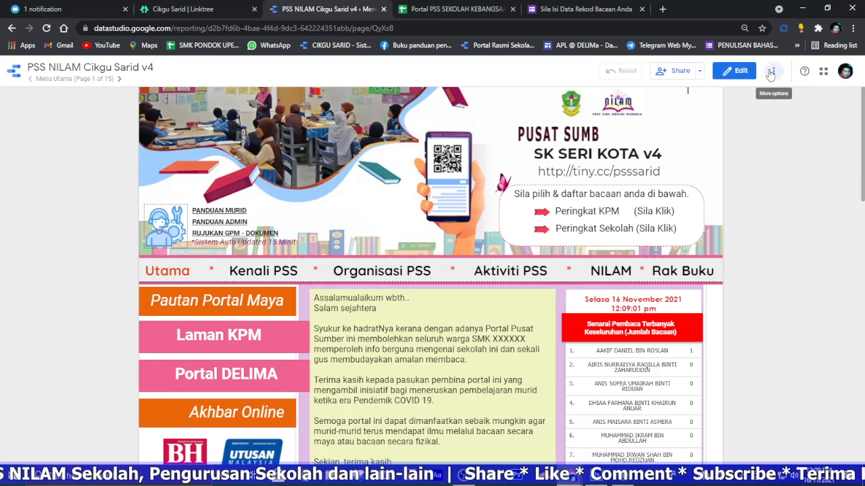
pyautogui.click(774, 70)
pyautogui.click(809, 126)
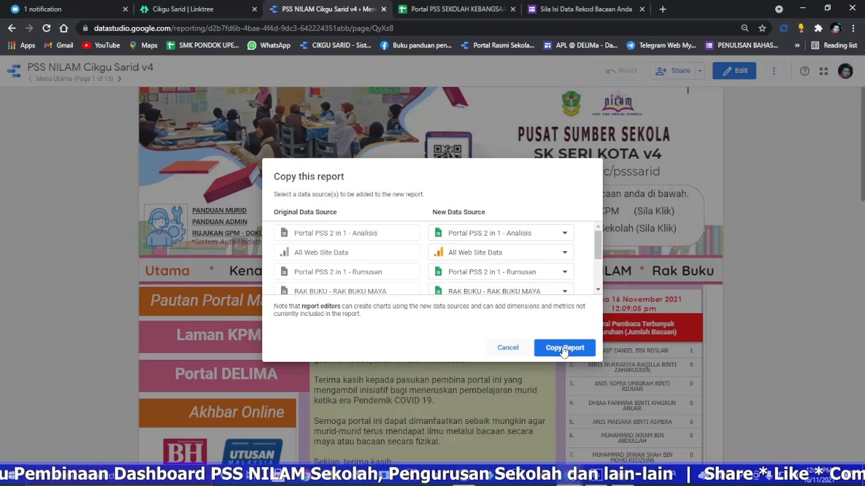
pyautogui.click(565, 348)
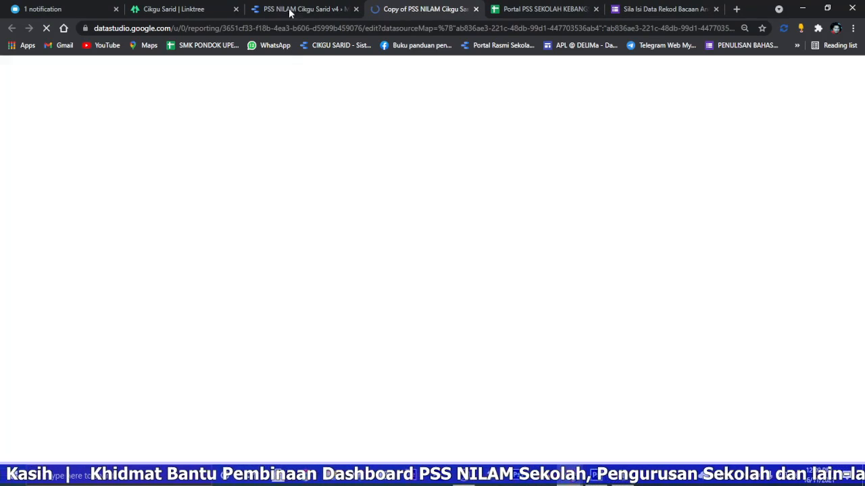
pyautogui.click(316, 9)
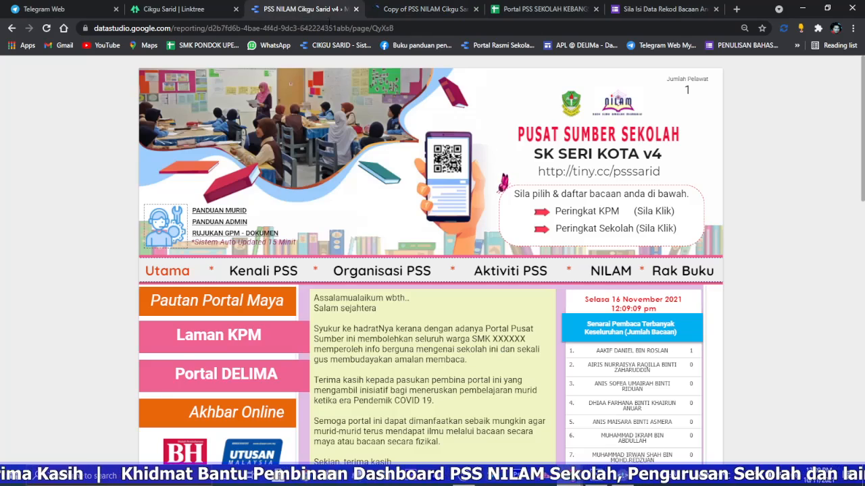
# Step: Close the original report and rename the copied spreadsheet PORTAL PSS SEKOLAH KEBANGSAAN PERINGGIT, with its first word in capitals
pyautogui.click(356, 9)
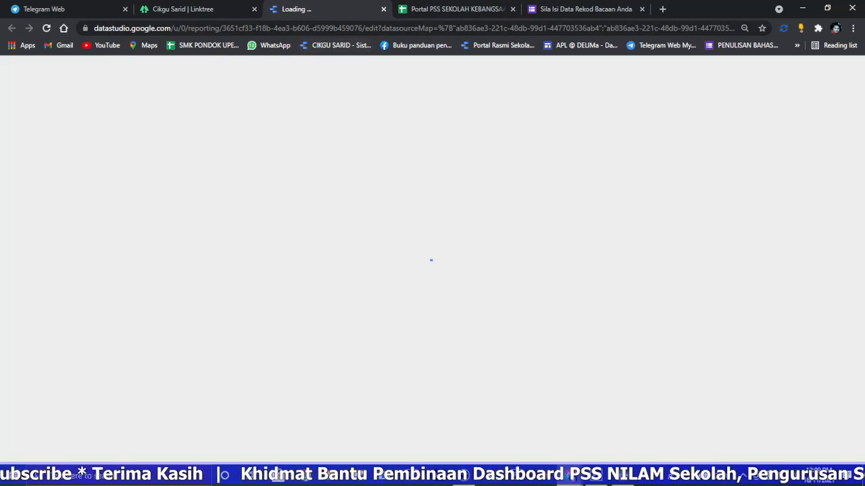
pyautogui.click(462, 9)
pyautogui.tripleClick(146, 67)
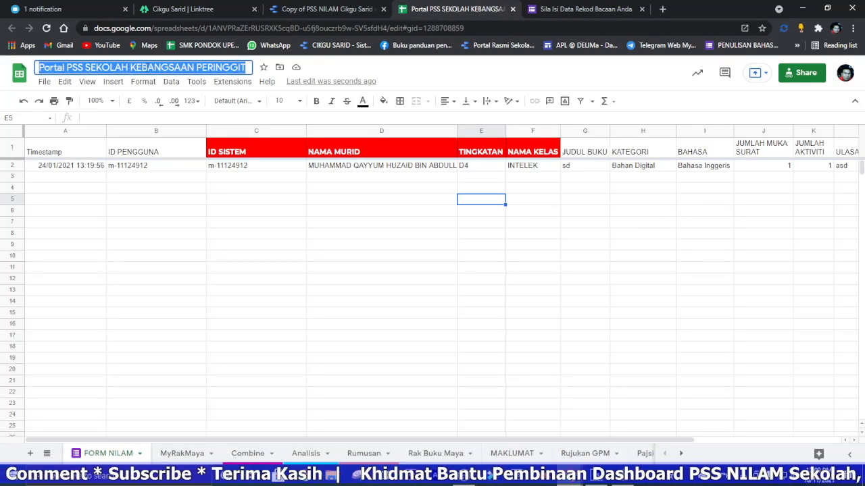
pyautogui.rightClick(146, 68)
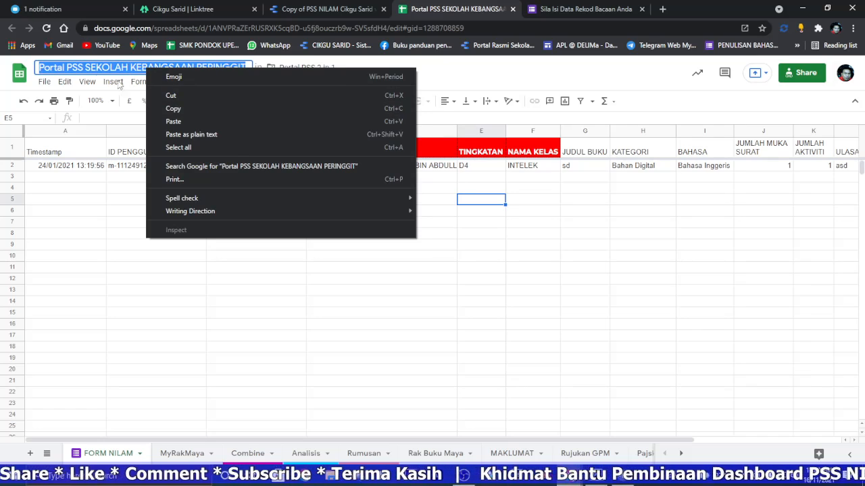
pyautogui.click(174, 109)
pyautogui.click(65, 68)
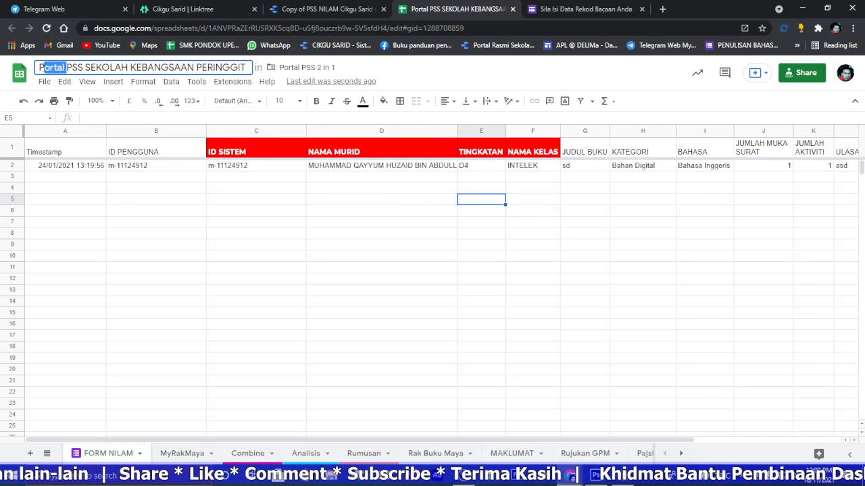
pyautogui.write('ORTAL')
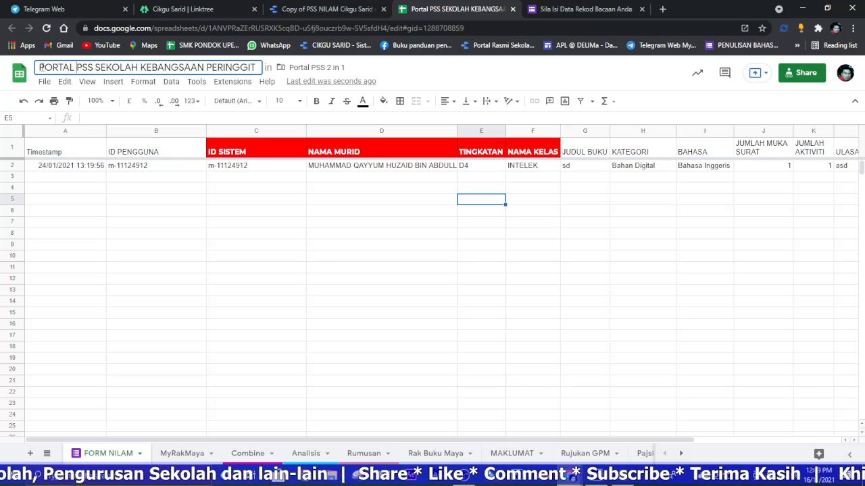
pyautogui.click(149, 233)
# Step: Copy the spreadsheet's title and use it to rename the copied report PORTAL PSS SEKOLAH KEBANGSAAN PERINGGIT
pyautogui.tripleClick(98, 70)
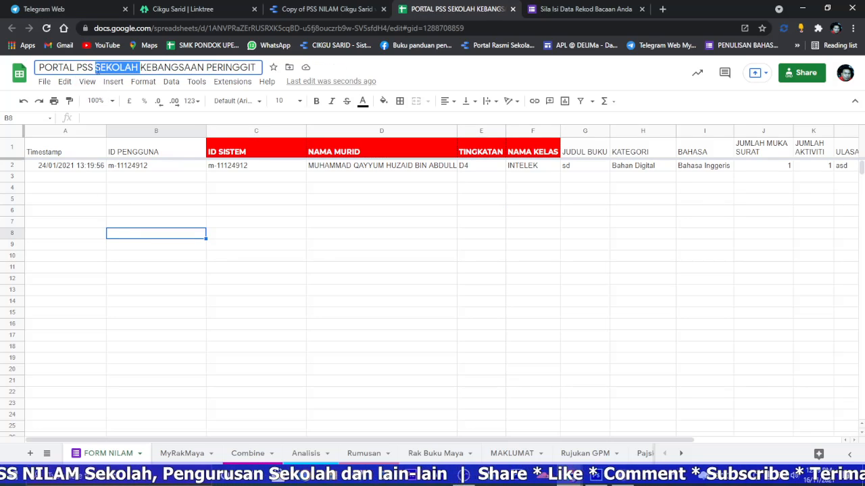
pyautogui.rightClick(98, 70)
pyautogui.click(138, 110)
pyautogui.click(324, 9)
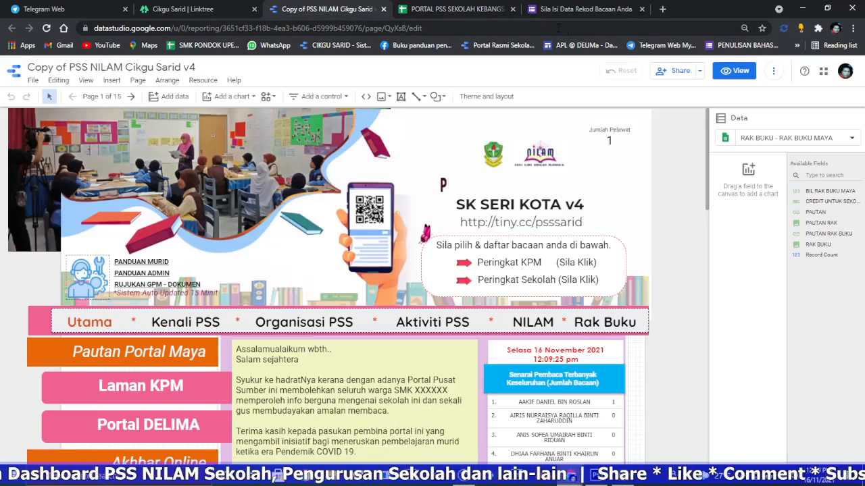
pyautogui.tripleClick(66, 68)
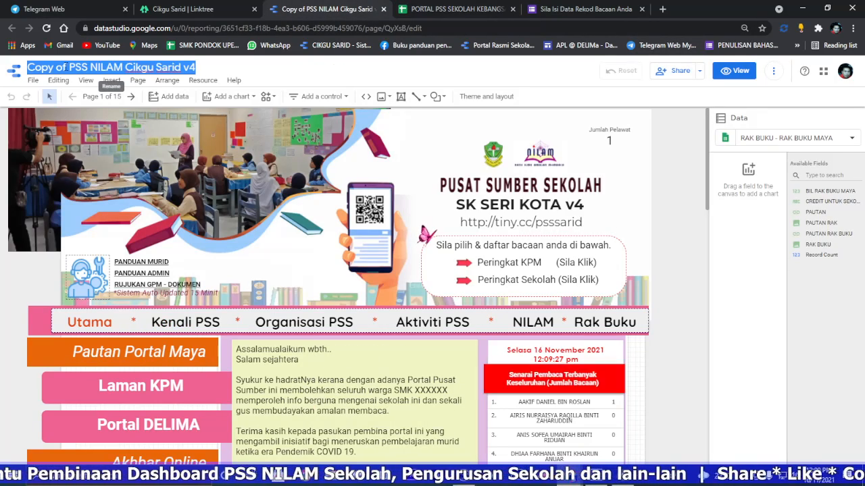
pyautogui.rightClick(66, 67)
pyautogui.click(101, 132)
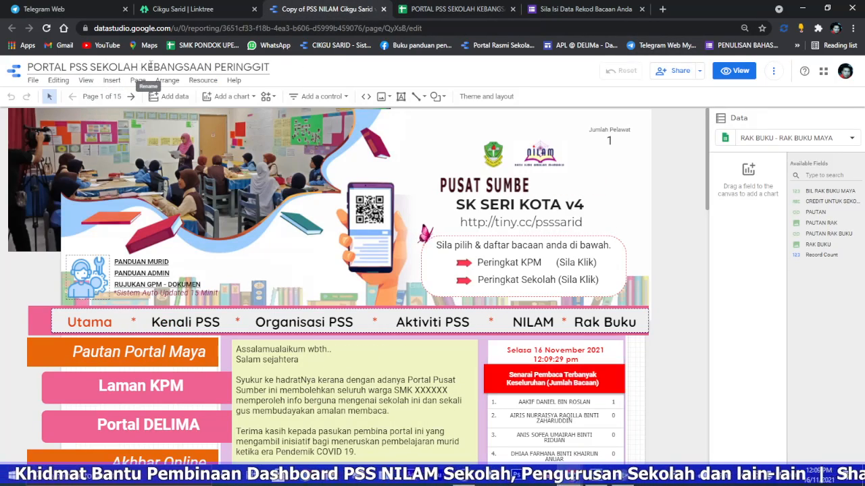
# Step: Replace SERI KOTA v4 in the banner heading with PERINGGIT, copied from the report title, so it reads SK PERINGGIT
pyautogui.doubleClick(216, 67)
pyautogui.rightClick(257, 66)
pyautogui.click(283, 106)
pyautogui.click(505, 200)
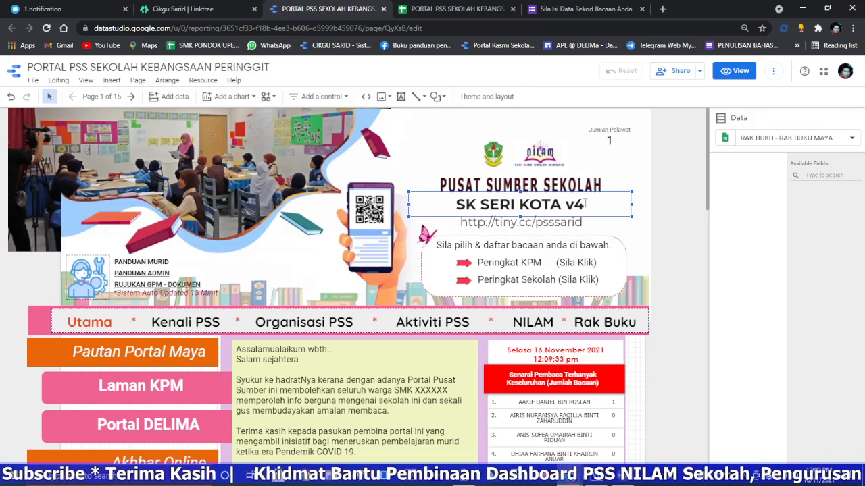
pyautogui.moveTo(555, 204); pyautogui.dragTo(574, 204)
pyautogui.click(584, 204)
pyautogui.click(518, 205)
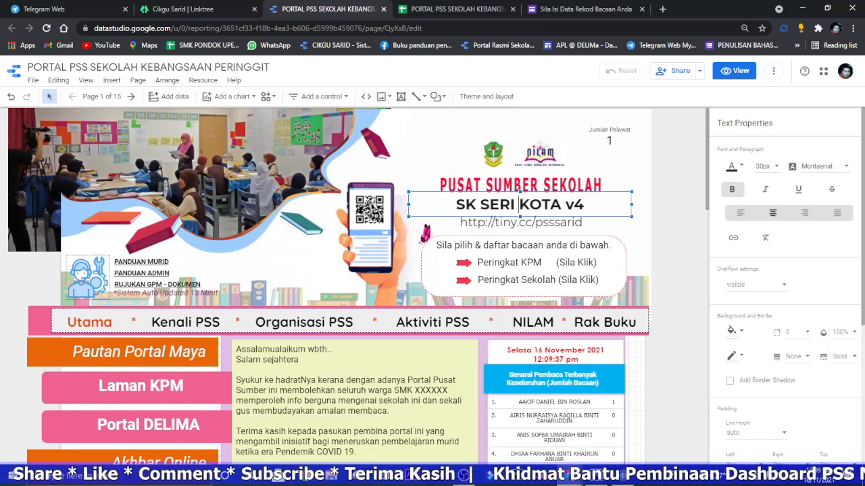
pyautogui.moveTo(480, 204); pyautogui.dragTo(633, 202)
pyautogui.rightClick(544, 204)
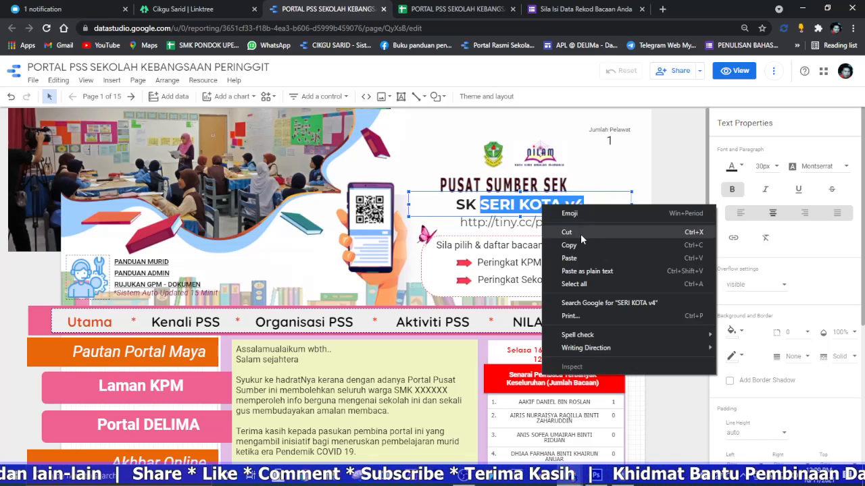
pyautogui.click(575, 260)
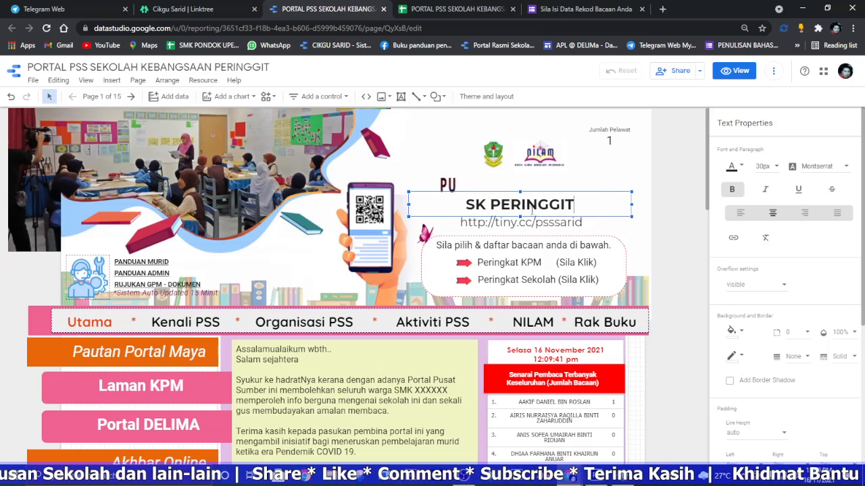
pyautogui.click(555, 223)
pyautogui.moveTo(582, 222); pyautogui.dragTo(554, 222)
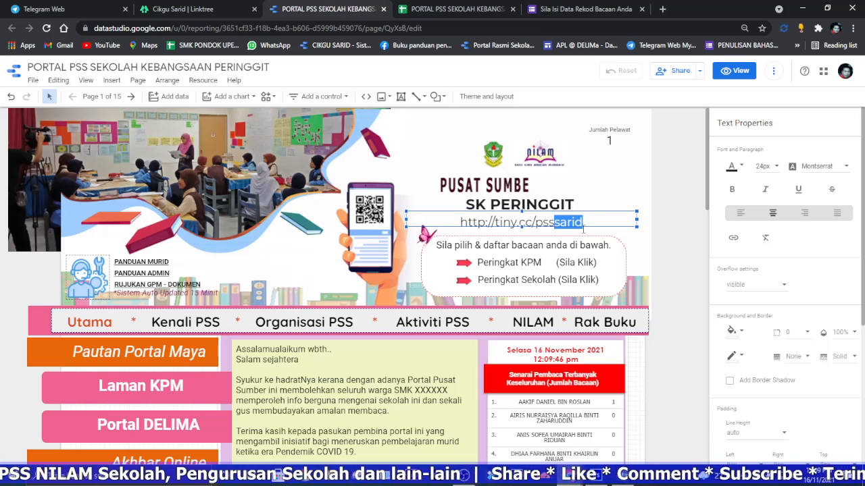
pyautogui.write('ssk')
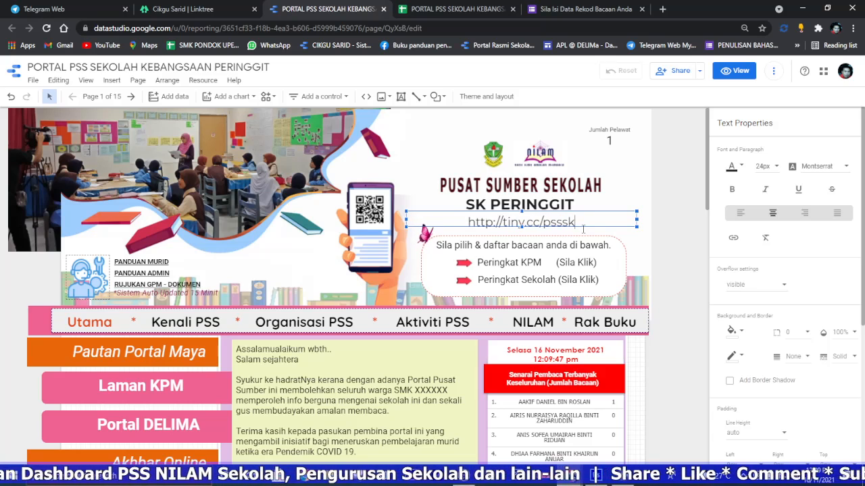
pyautogui.write('pe')
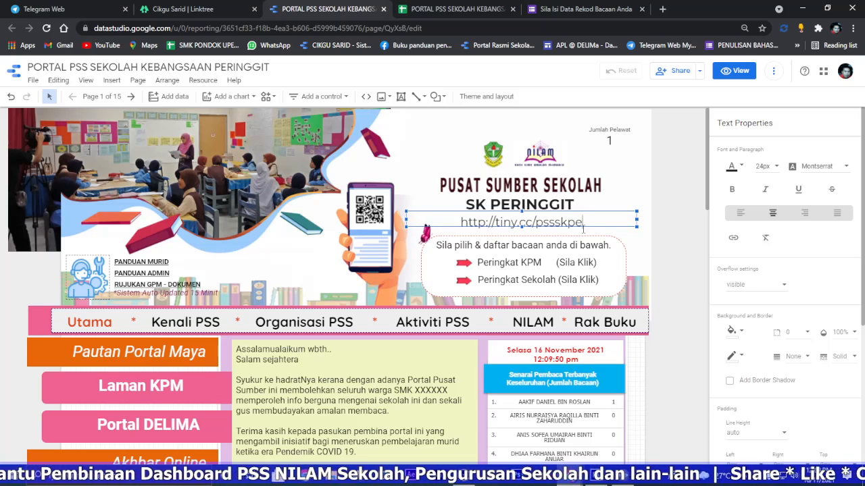
pyautogui.write('ringgit')
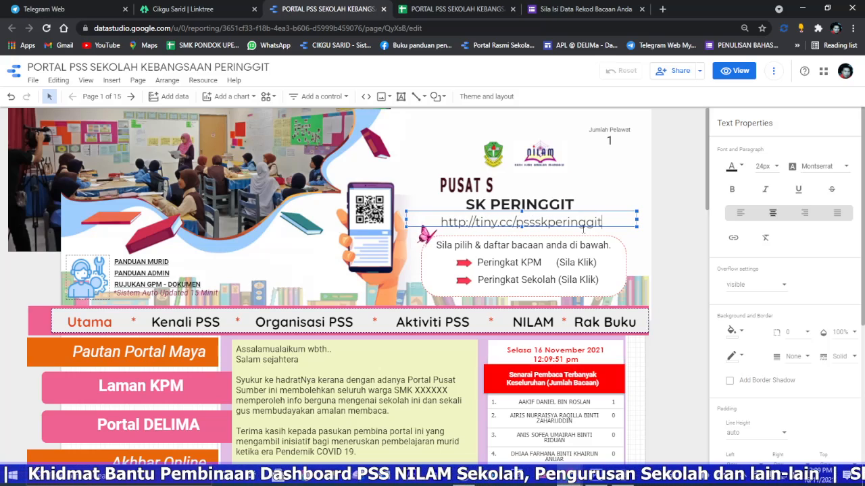
# Step: Check the report in view mode, reload it, try its Rak Buku link, and return to the report's main page
pyautogui.click(729, 71)
pyautogui.click(46, 29)
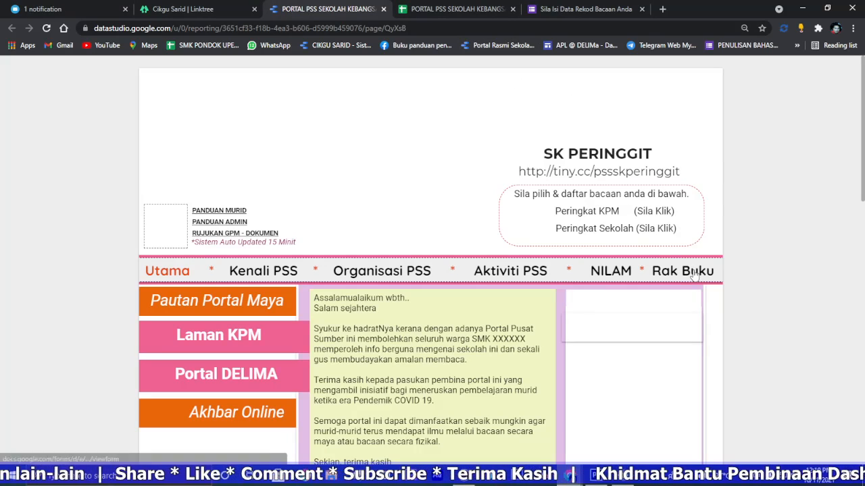
pyautogui.click(694, 272)
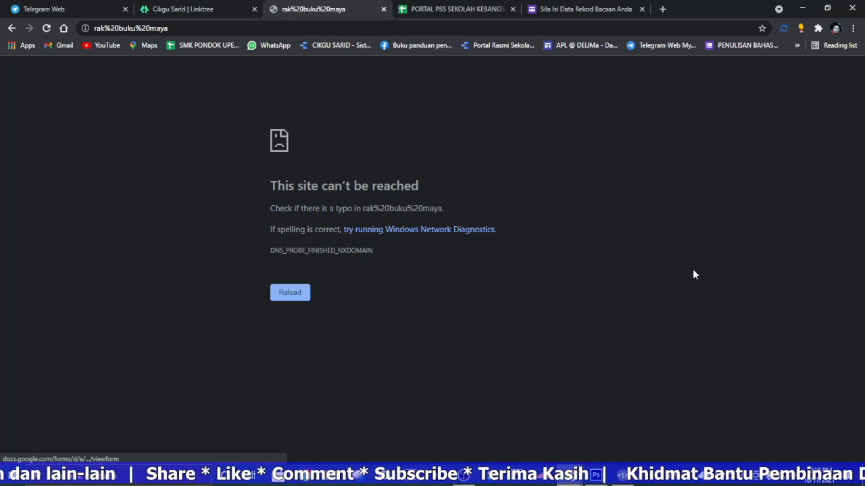
pyautogui.click(12, 29)
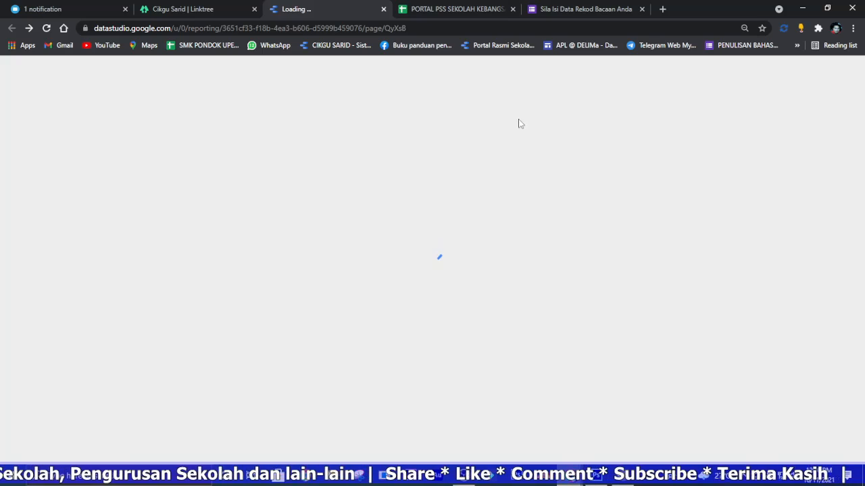
pyautogui.click(419, 9)
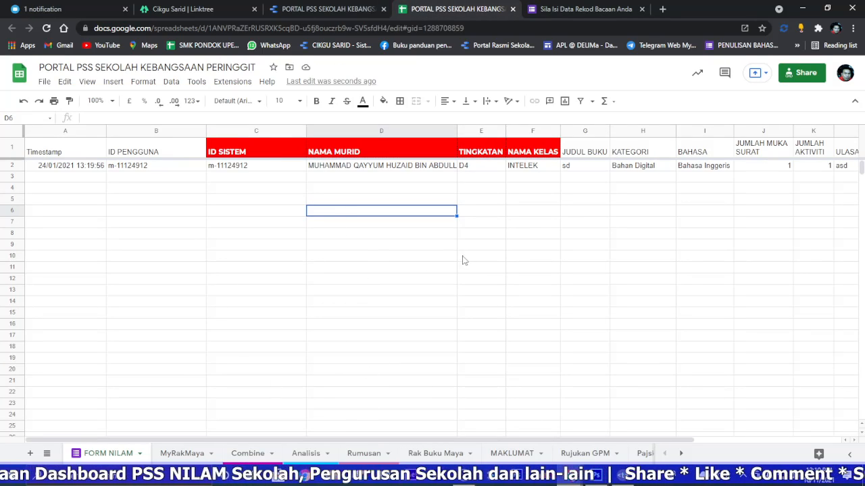
pyautogui.click(324, 10)
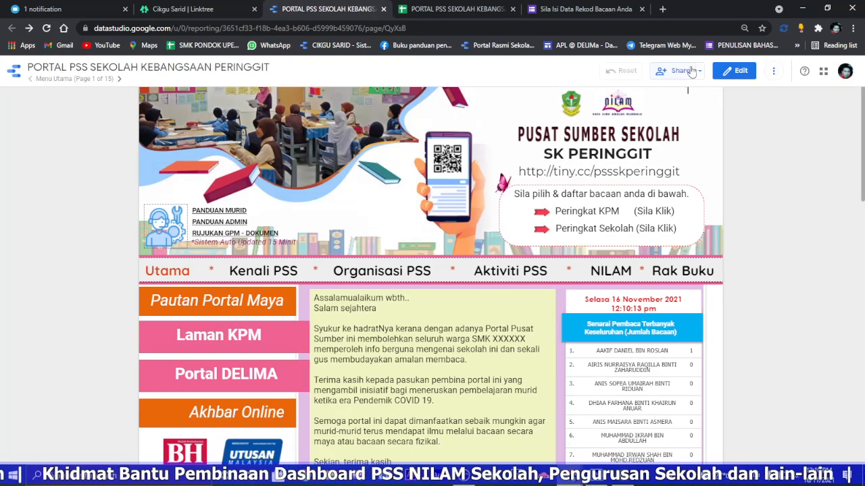
# Step: Edit the report's RAK BUKU - RAK BUKU MAYA data source, reconnecting it to the Rak Buku Maya worksheet of PORTAL PSS SEKOLAH KEBANGSAAN PERINGGIT
pyautogui.click(734, 71)
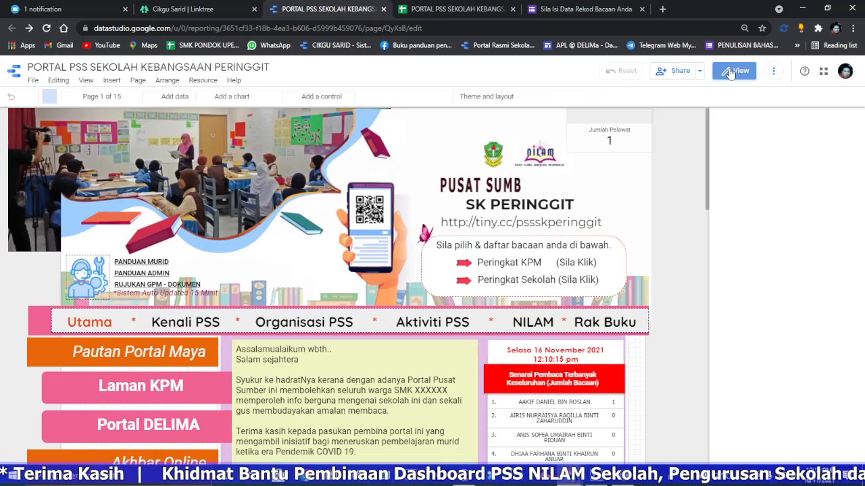
pyautogui.click(203, 80)
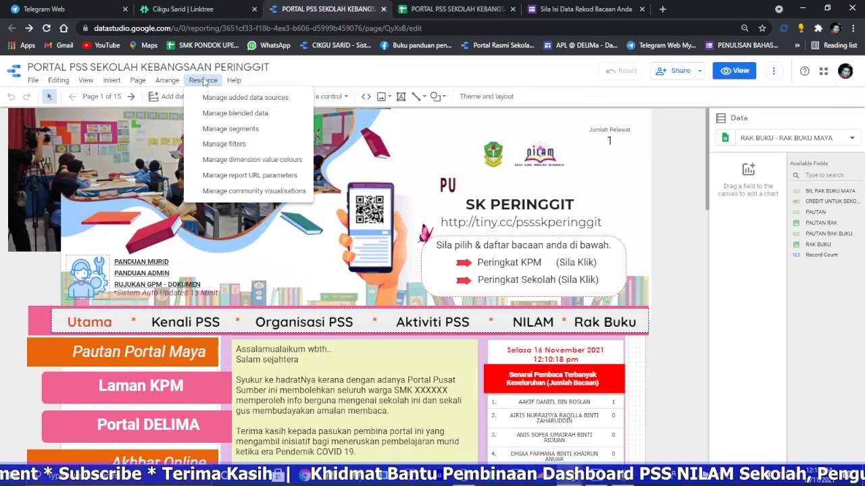
pyautogui.click(237, 100)
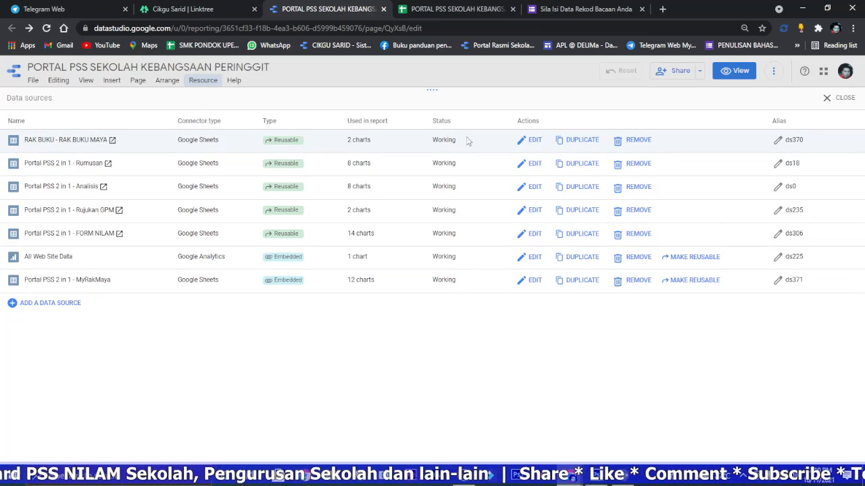
pyautogui.click(532, 140)
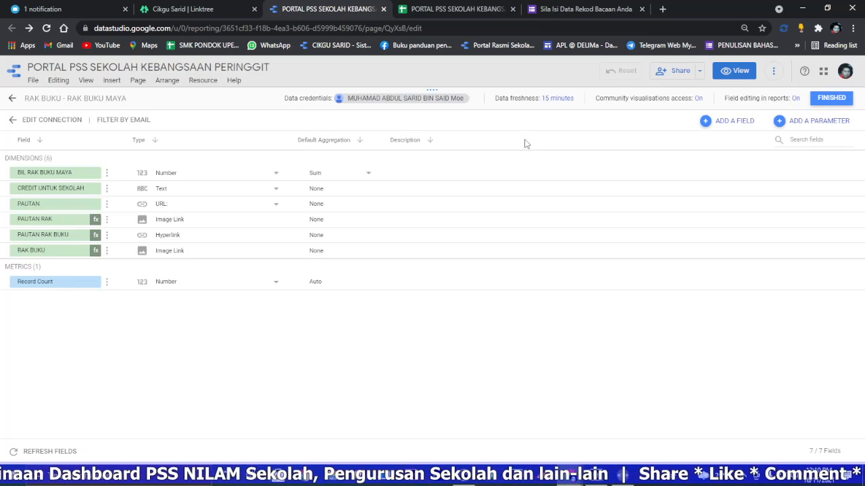
pyautogui.click(53, 120)
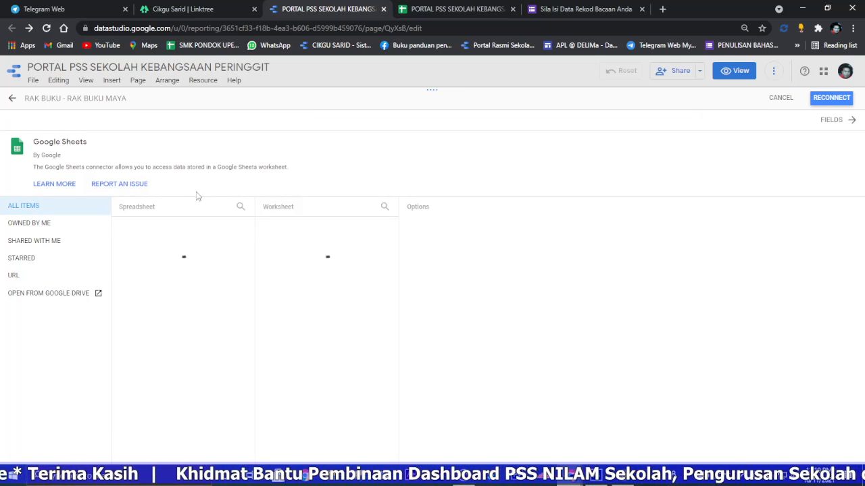
pyautogui.click(27, 225)
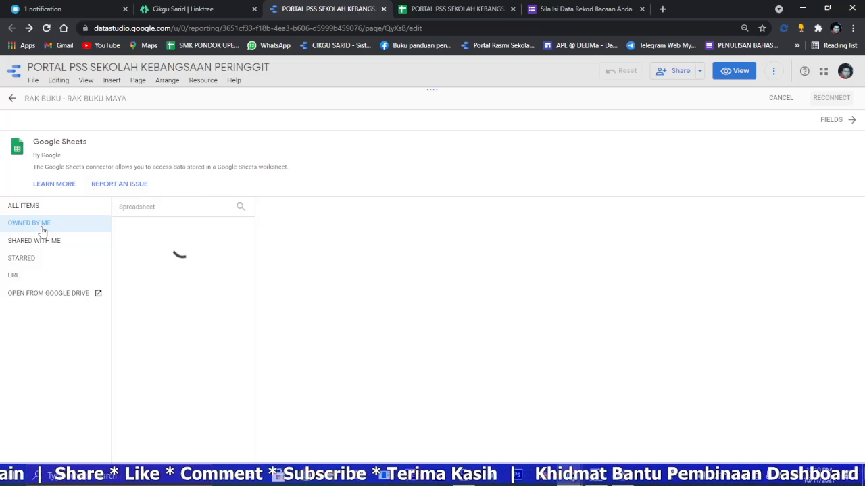
pyautogui.click(206, 234)
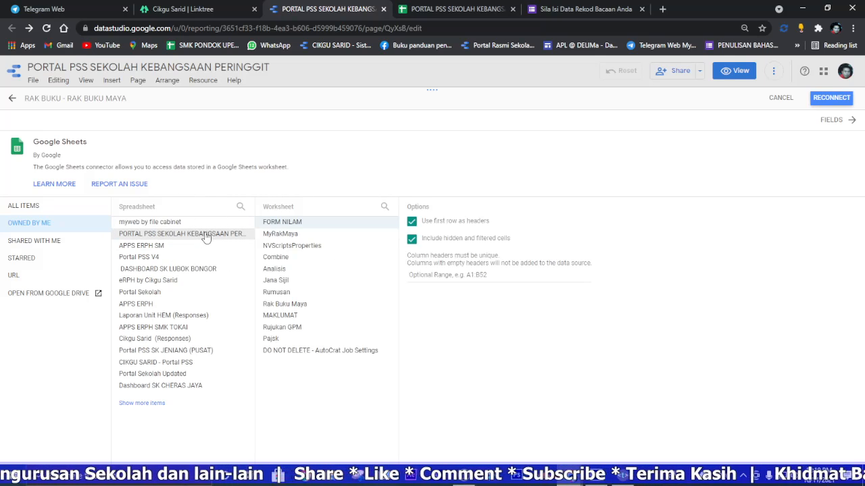
pyautogui.click(348, 305)
pyautogui.click(829, 101)
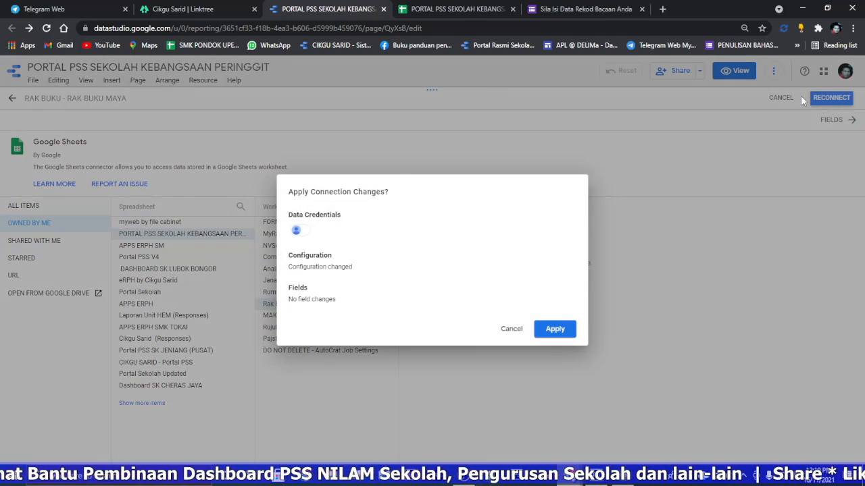
pyautogui.click(553, 329)
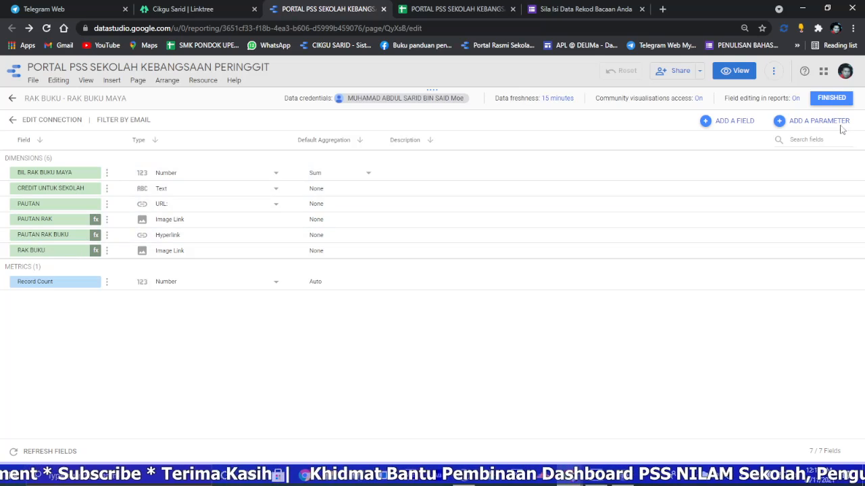
pyautogui.click(831, 98)
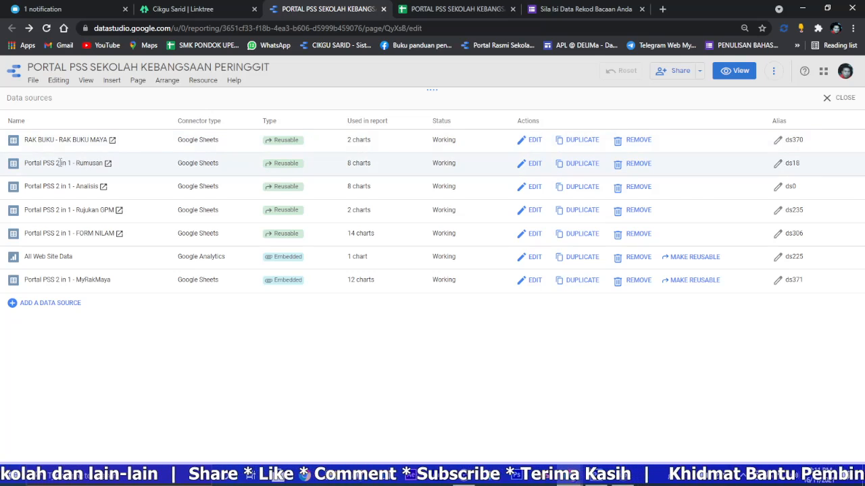
# Step: Reconnect the Portal PSS 2 in 1 - Rumusan data source to the Rumusan worksheet of PORTAL PSS SEKOLAH KEBANGSAAN PERINGGIT
pyautogui.click(526, 165)
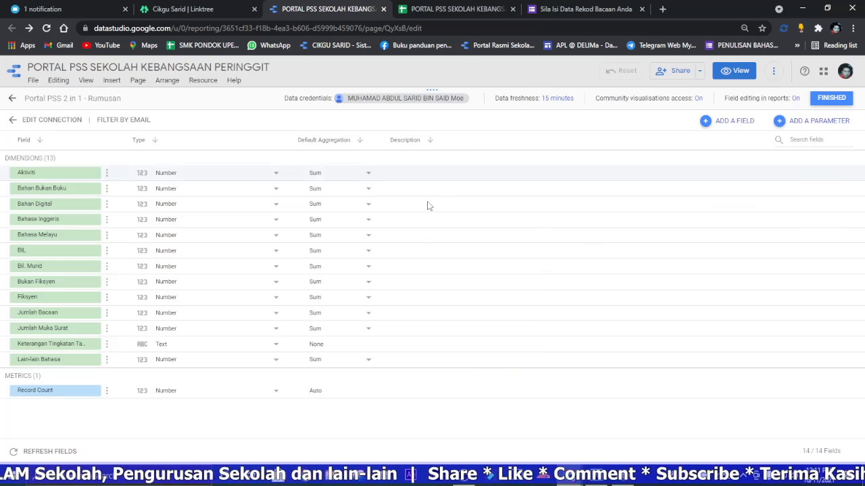
pyautogui.click(52, 125)
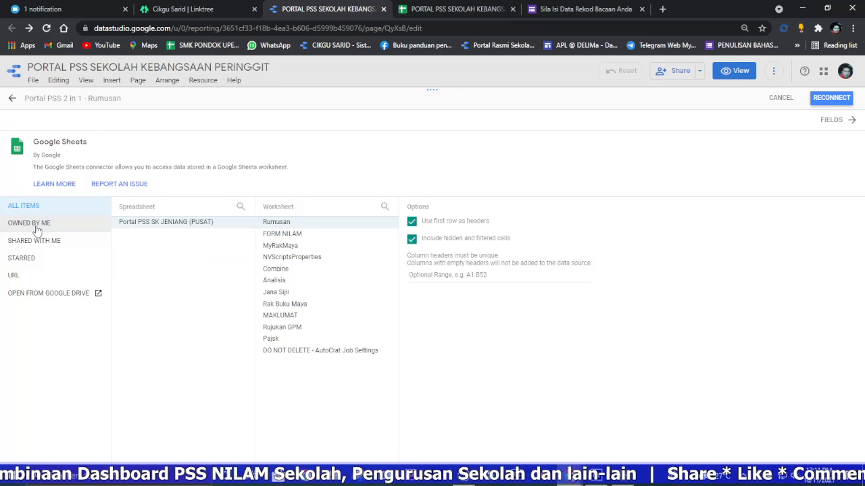
pyautogui.click(37, 228)
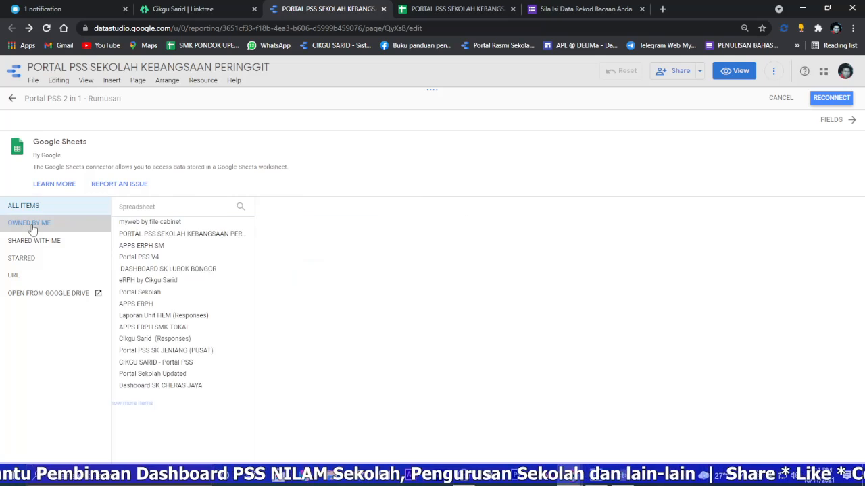
pyautogui.click(190, 234)
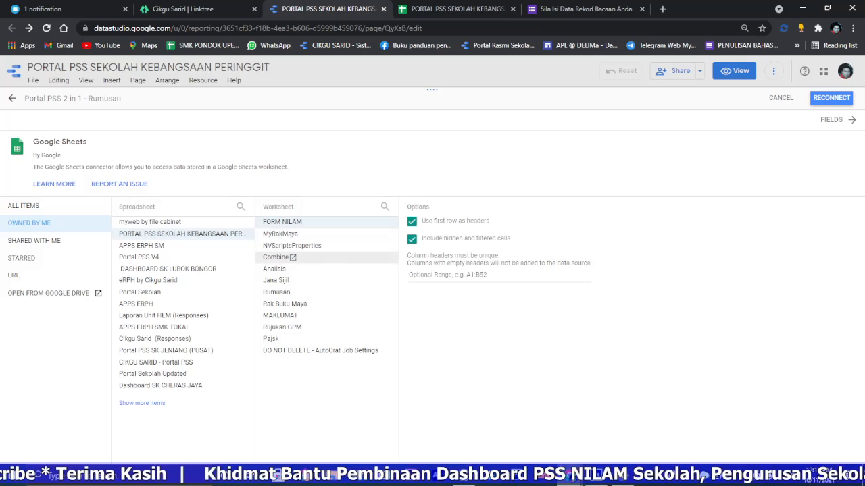
pyautogui.click(344, 293)
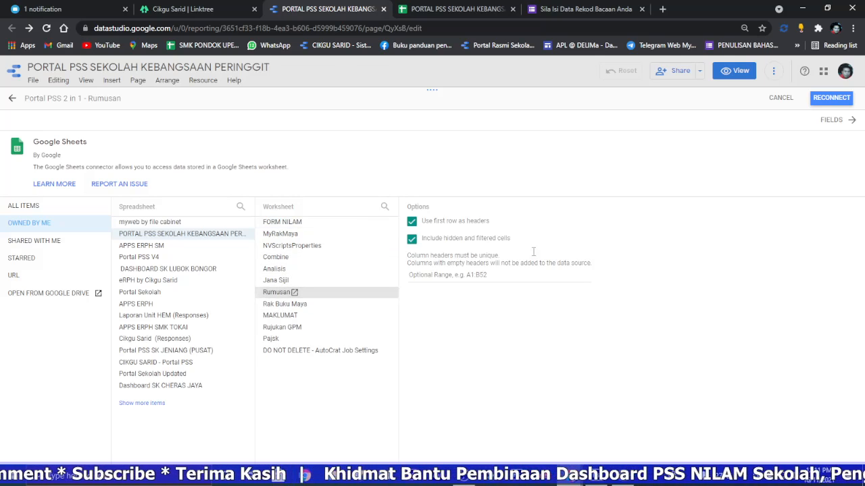
pyautogui.click(834, 101)
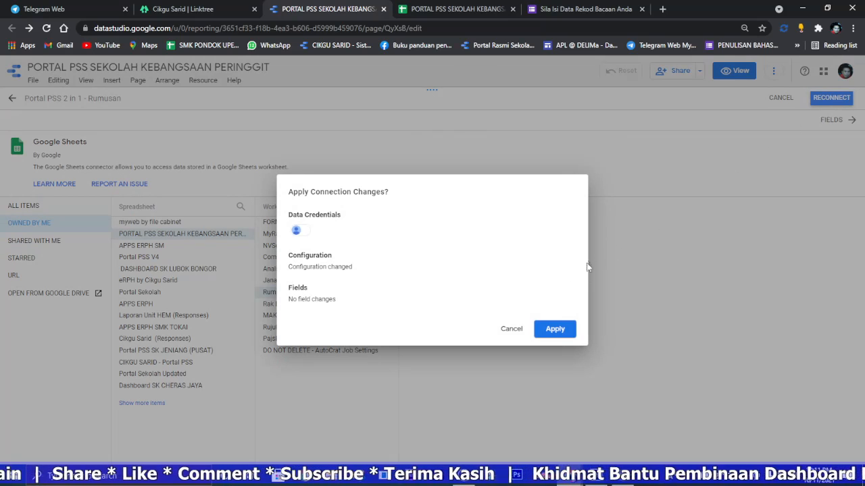
pyautogui.click(548, 328)
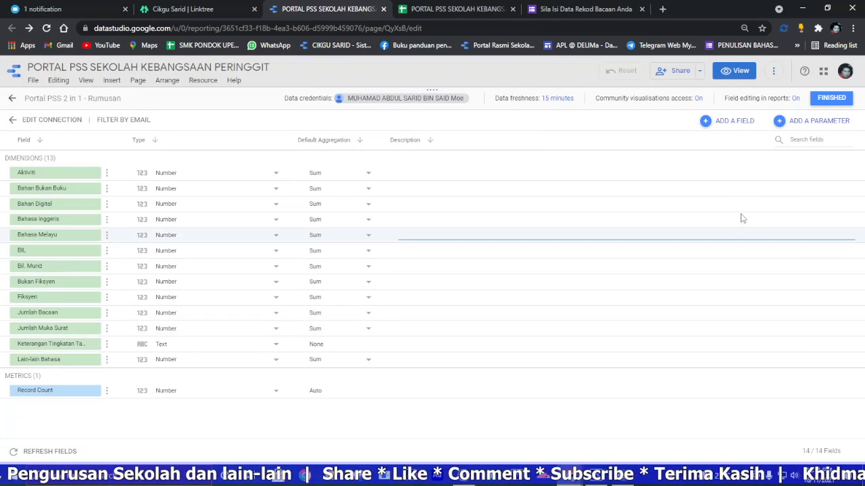
pyautogui.click(833, 98)
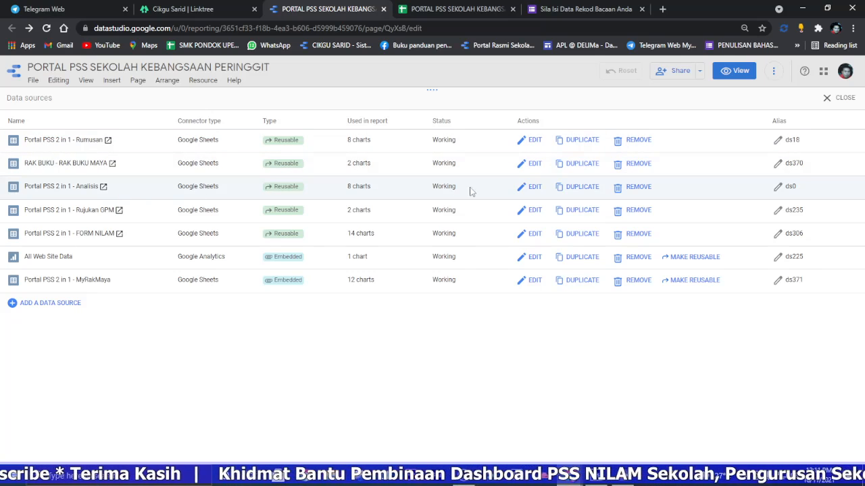
# Step: Reconnect the Portal PSS 2 in 1 - Analisis data source to the Analisis worksheet of PORTAL PSS SEKOLAH KEBANGSAAN PERINGGIT
pyautogui.click(526, 192)
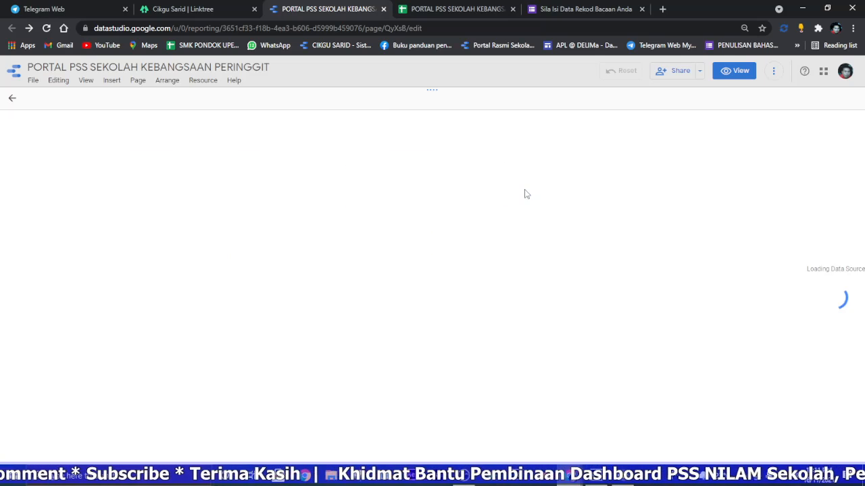
pyautogui.click(51, 119)
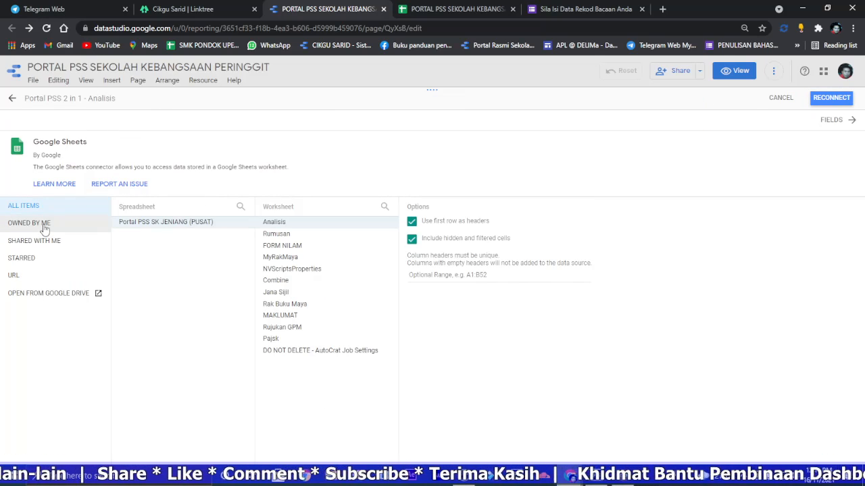
pyautogui.click(45, 228)
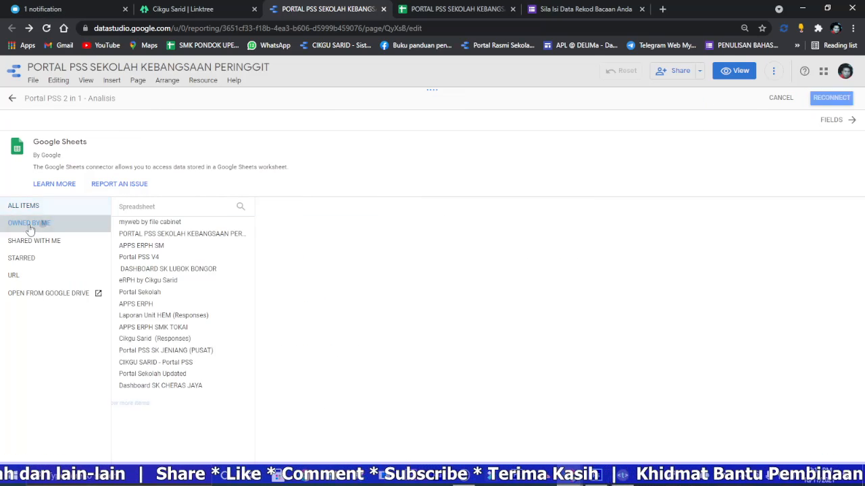
pyautogui.click(210, 236)
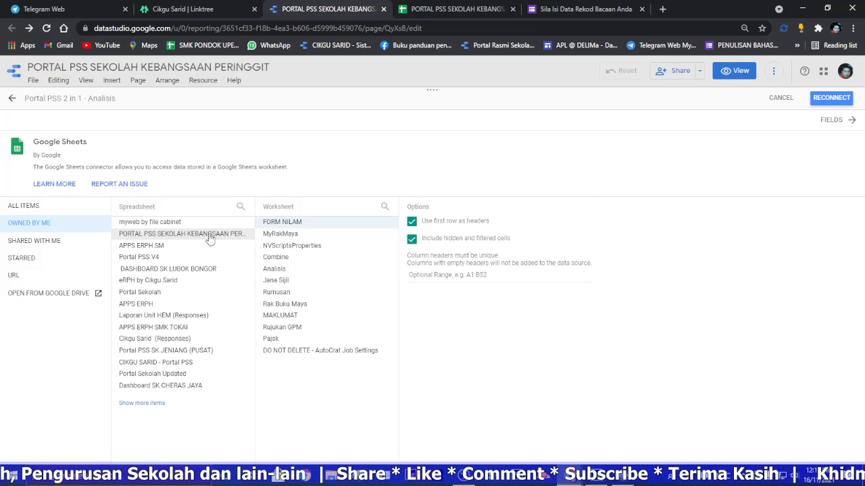
pyautogui.click(352, 270)
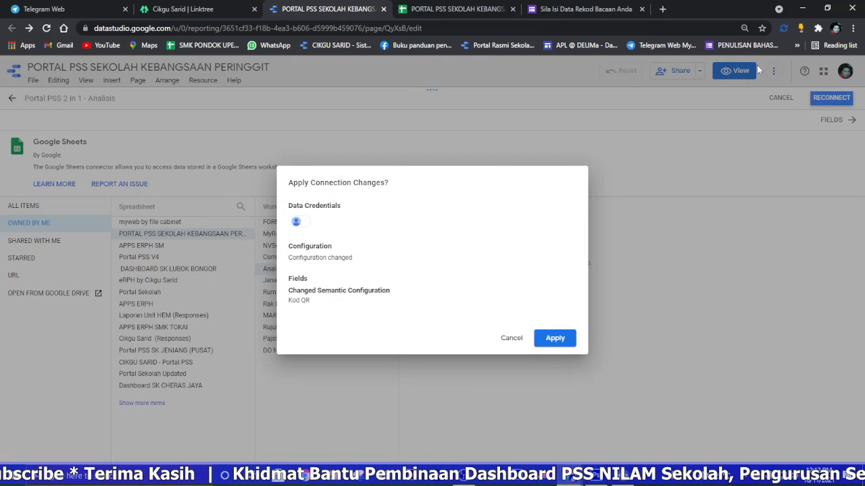
pyautogui.click(551, 333)
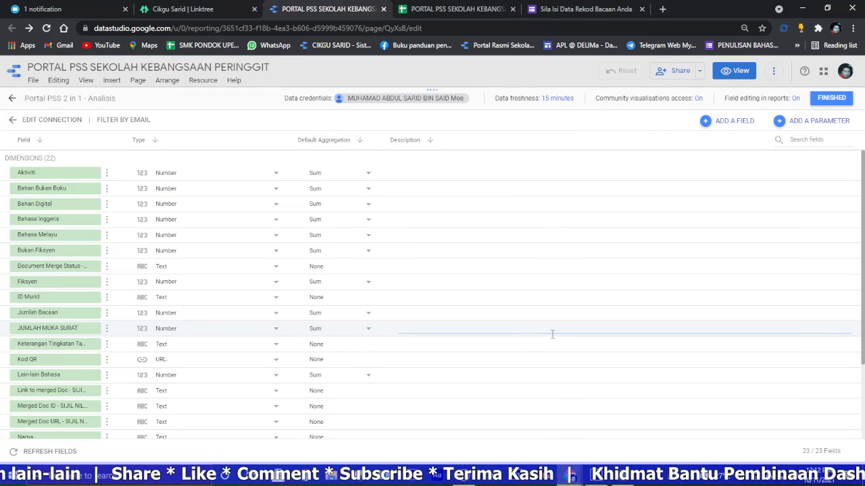
pyautogui.click(831, 98)
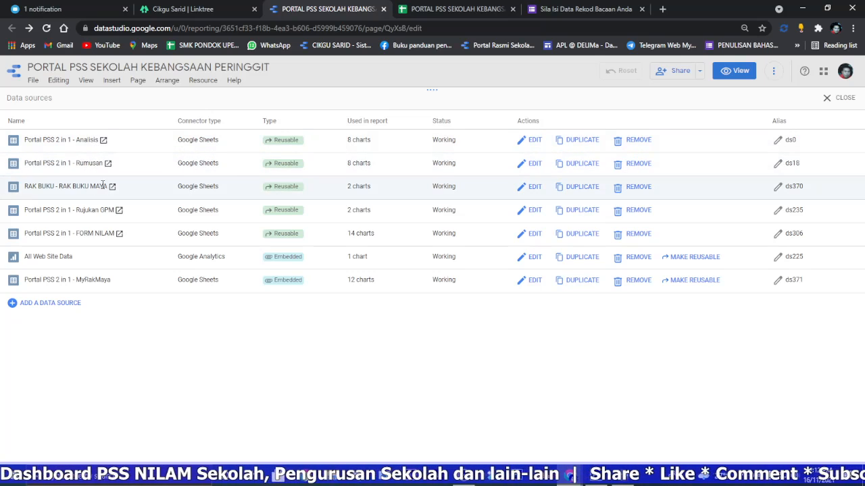
# Step: Reconnect the Portal PSS 2 in 1 - Rujukan GPM data source to the Rujukan GPM worksheet of PORTAL PSS SEKOLAH KEBANGSAAN PERINGGIT
pyautogui.click(530, 211)
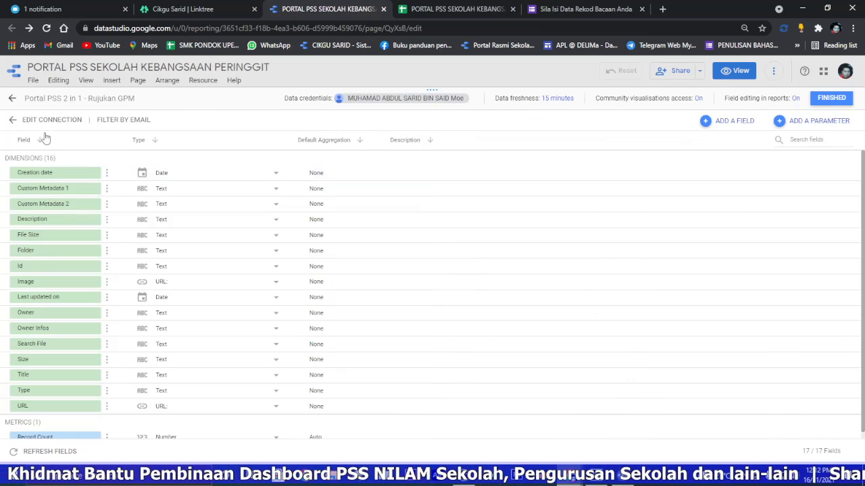
pyautogui.click(44, 122)
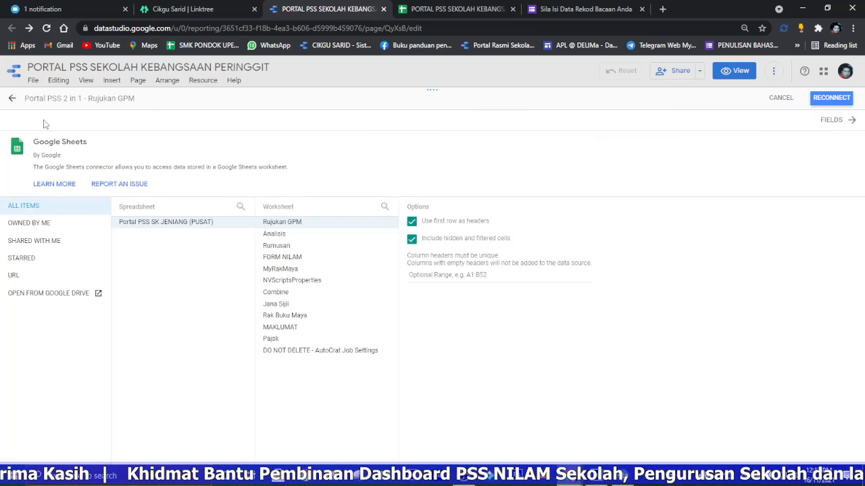
pyautogui.click(30, 224)
pyautogui.click(203, 239)
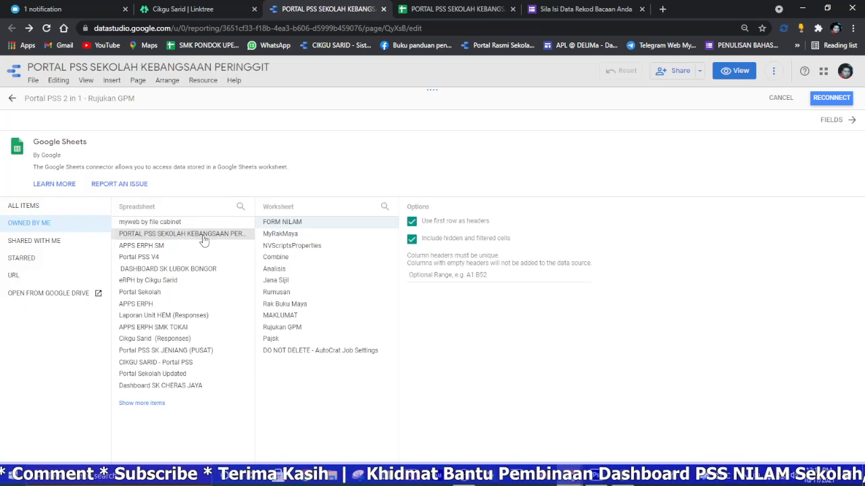
pyautogui.click(343, 329)
pyautogui.click(831, 99)
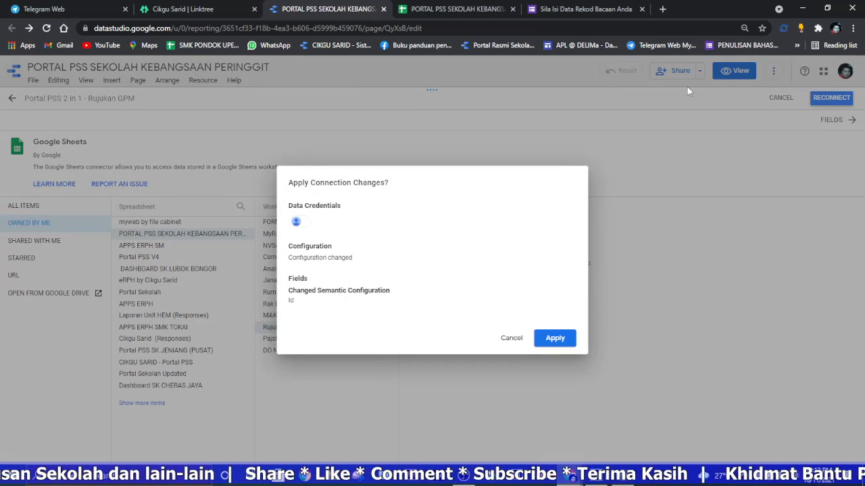
pyautogui.click(551, 339)
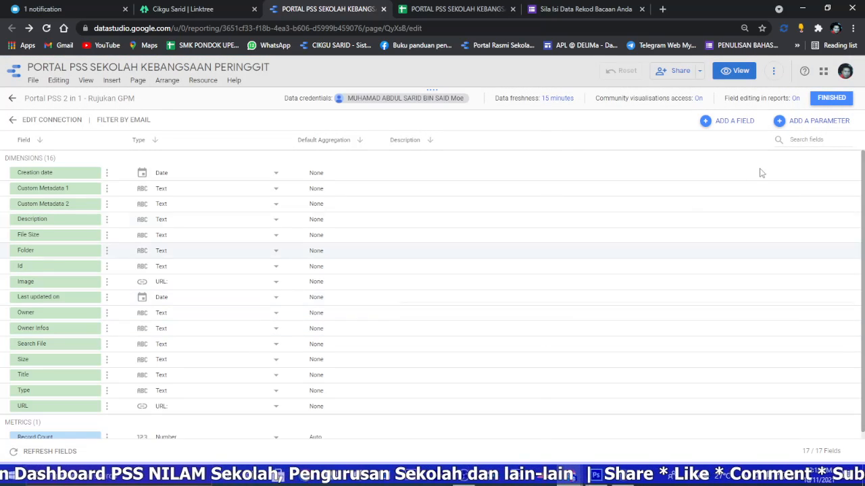
pyautogui.click(833, 98)
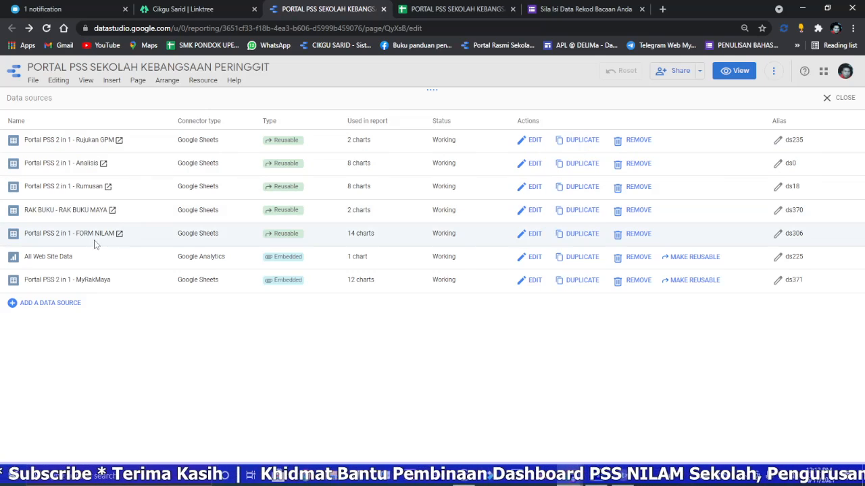
# Step: Reconnect the Portal PSS 2 in 1 - FORM NILAM data source to the FORM NILAM worksheet of PORTAL PSS SEKOLAH KEBANGSAAN PERINGGIT
pyautogui.click(531, 234)
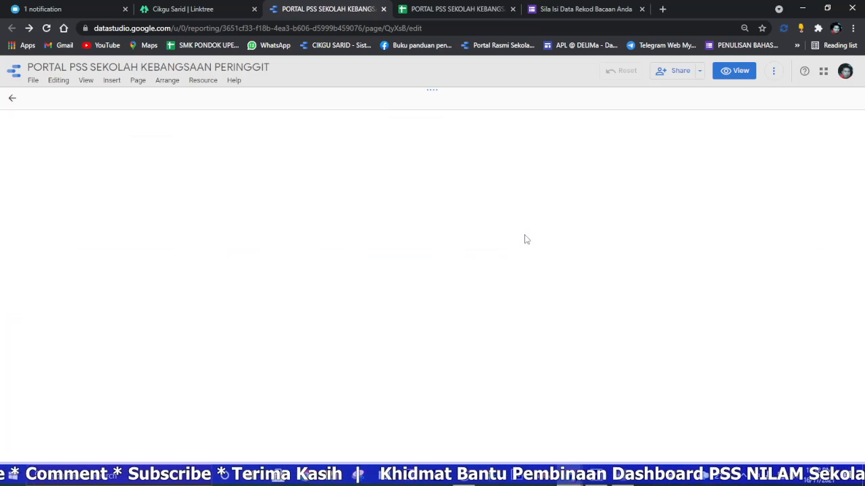
pyautogui.click(53, 122)
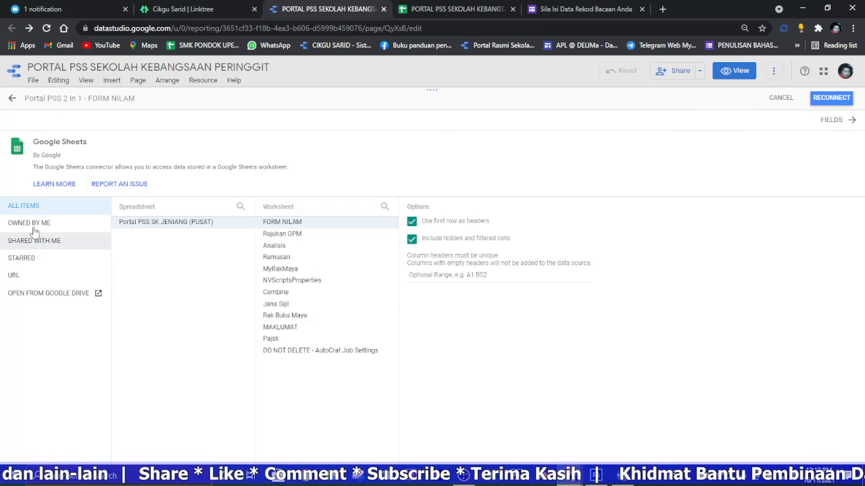
pyautogui.click(37, 227)
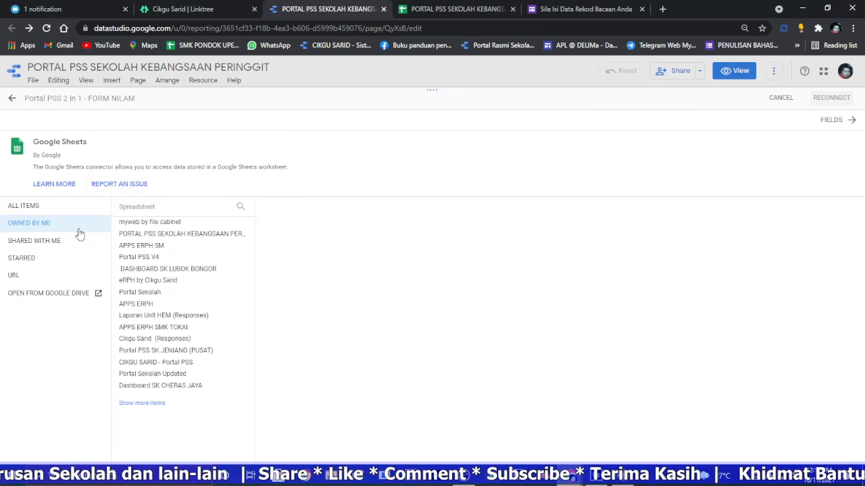
pyautogui.click(194, 236)
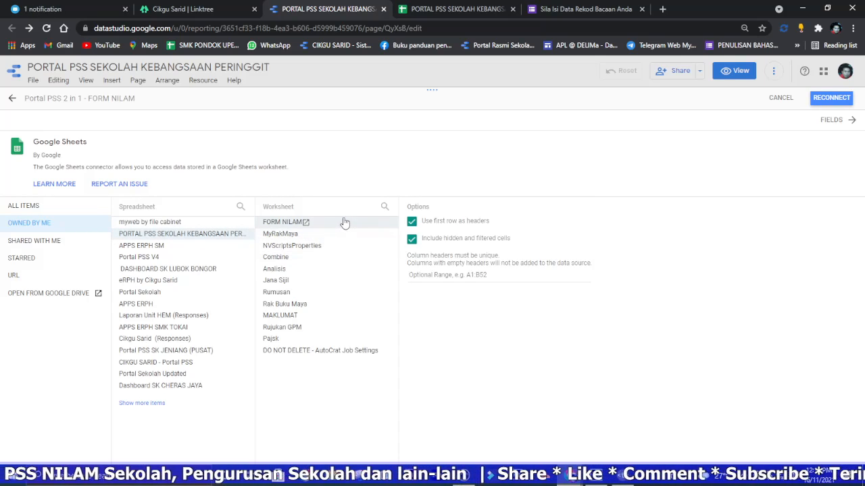
pyautogui.click(831, 98)
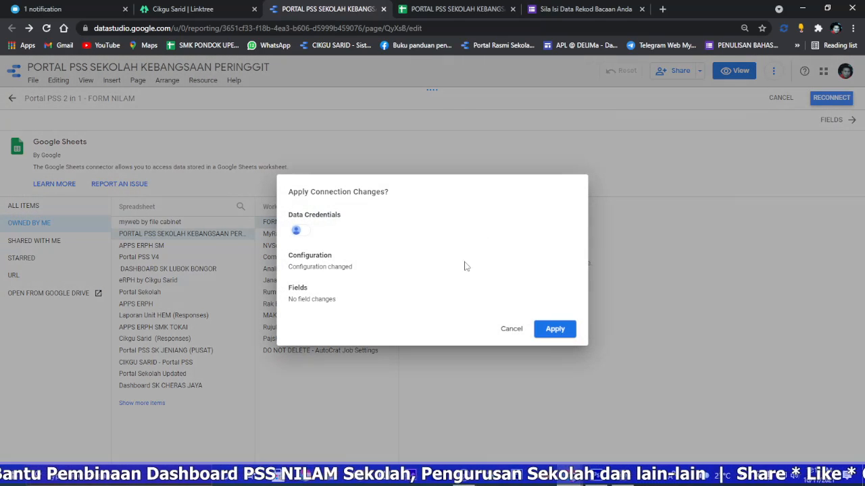
pyautogui.click(546, 327)
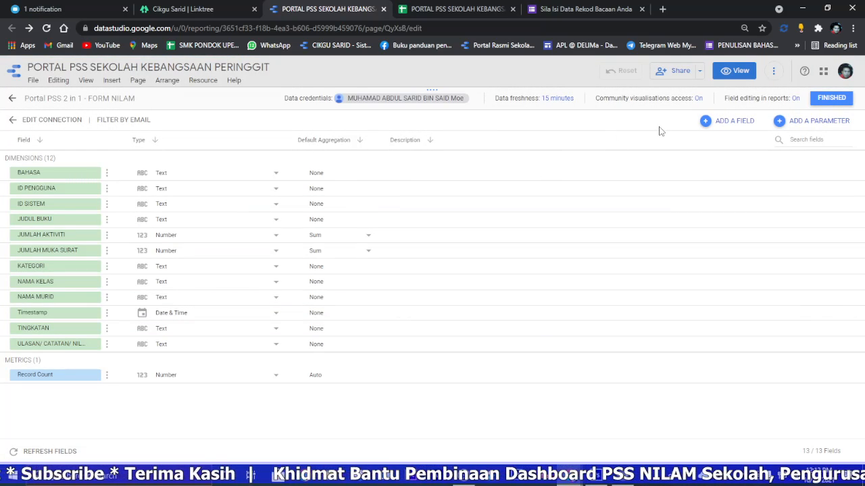
pyautogui.click(829, 99)
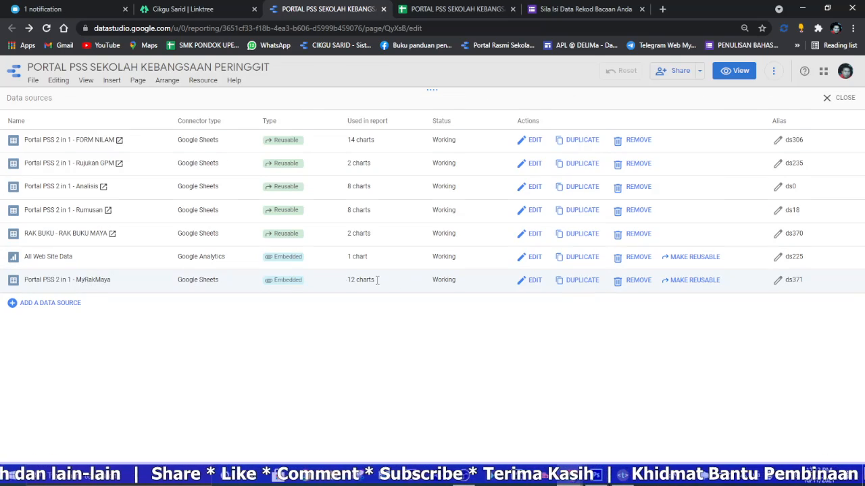
# Step: Reconnect the Portal PSS 2 in 1 - MyRakMaya data source to the MyRakMaya worksheet of PORTAL PSS SEKOLAH KEBANGSAAN PERINGGIT
pyautogui.click(531, 281)
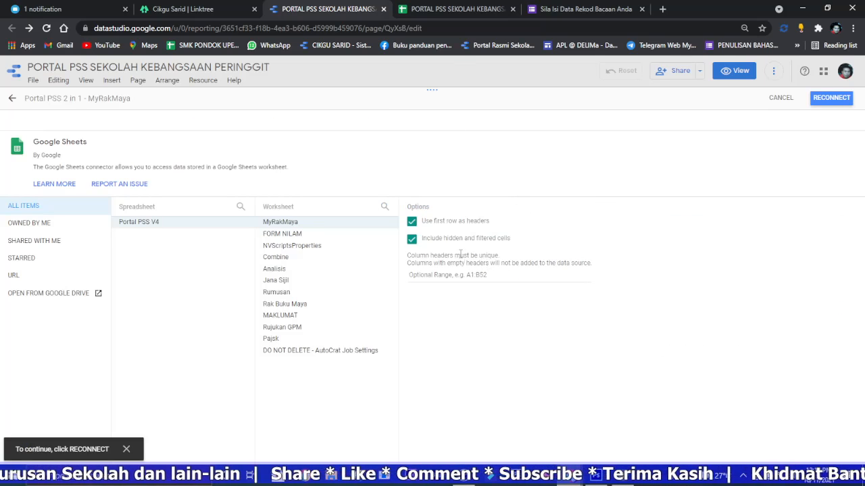
pyautogui.click(48, 225)
pyautogui.click(171, 234)
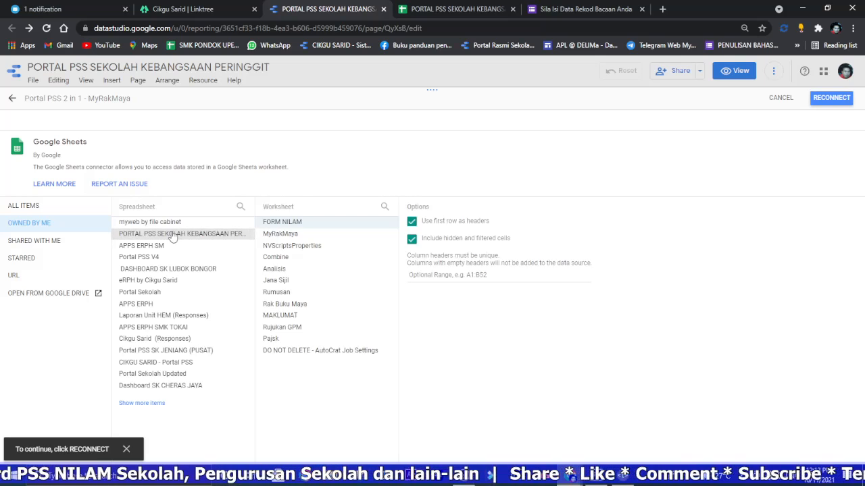
pyautogui.click(315, 233)
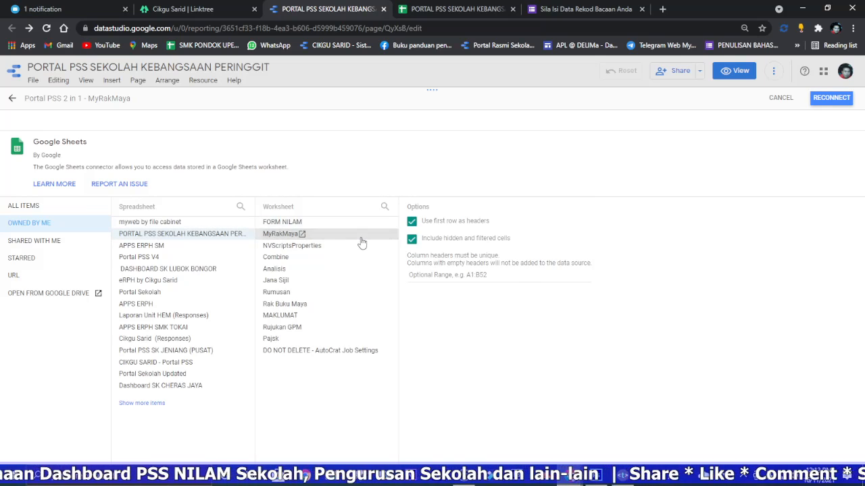
pyautogui.click(833, 99)
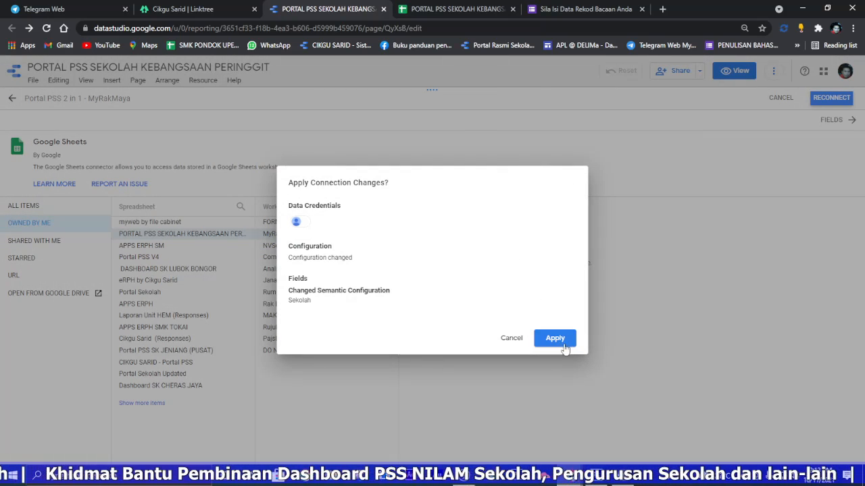
pyautogui.click(562, 344)
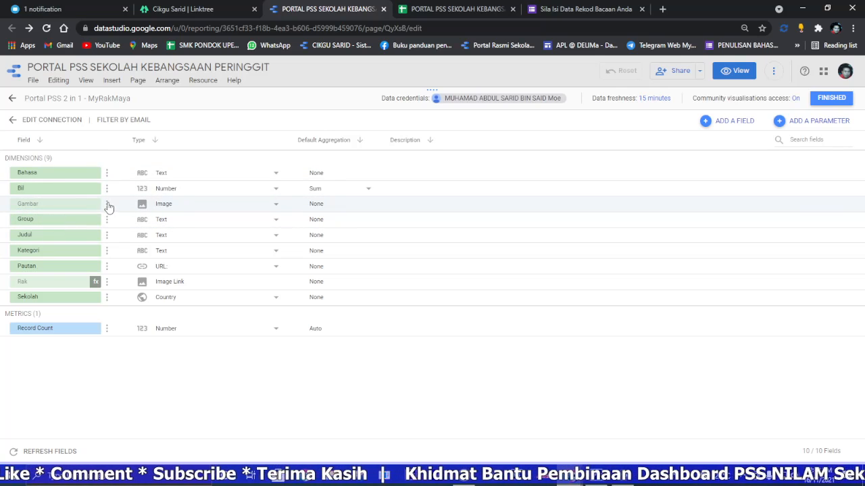
# Step: Show the hidden Gambar and Rak fields in the MyRakMaya data source
pyautogui.click(107, 204)
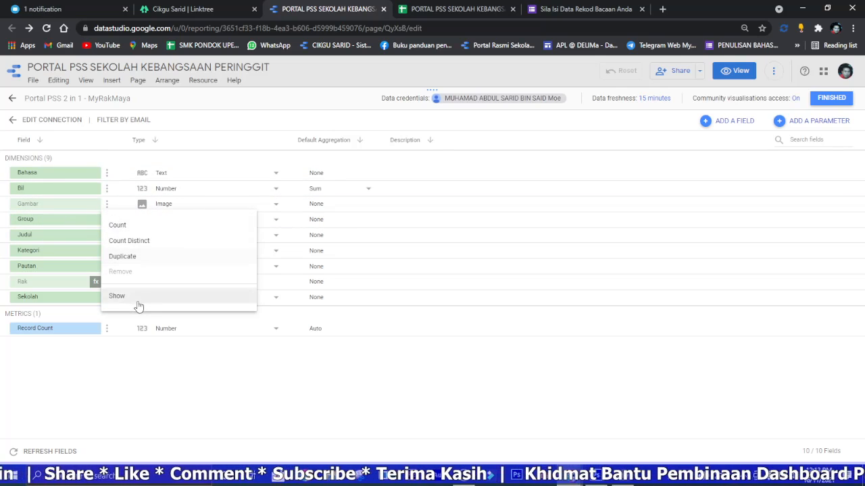
pyautogui.click(137, 303)
pyautogui.click(107, 284)
pyautogui.click(123, 376)
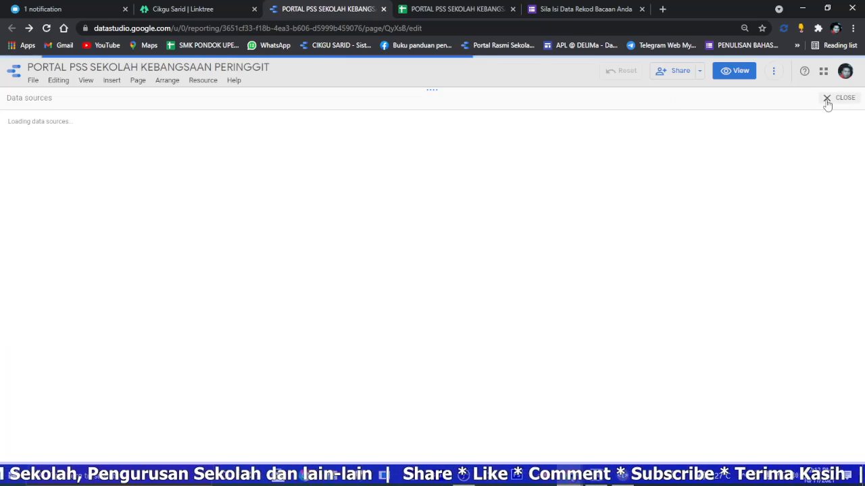
# Step: Close the data source list and view the published report's Rak Buku page, including the school's own virtual book shelf
pyautogui.click(827, 100)
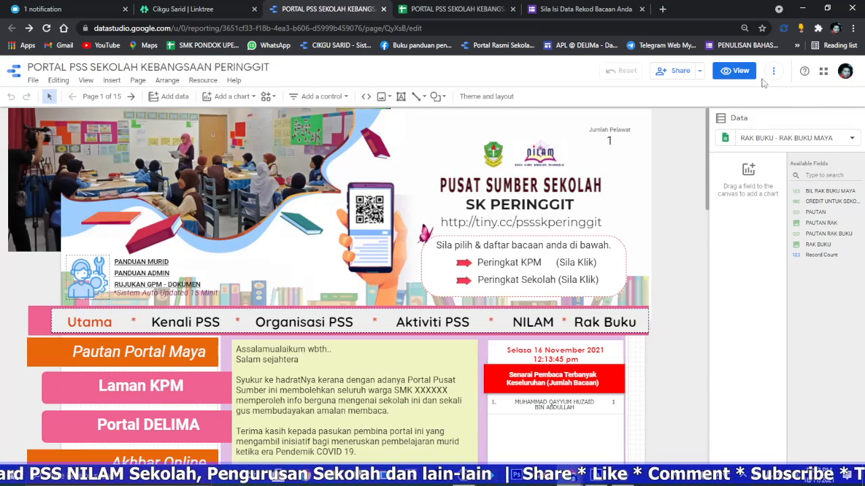
pyautogui.click(741, 71)
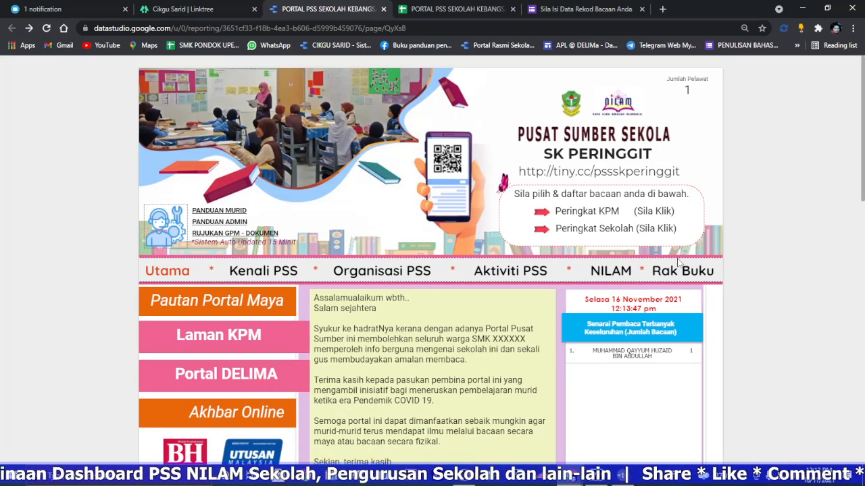
pyautogui.click(831, 274)
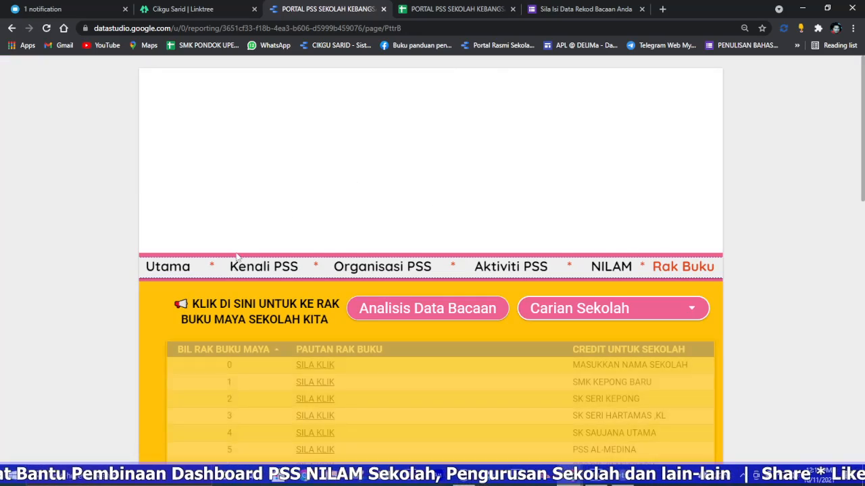
pyautogui.scroll(-1, 579, 296)
pyautogui.scroll(-2, 368, 271)
pyautogui.scroll(2, 415, 289)
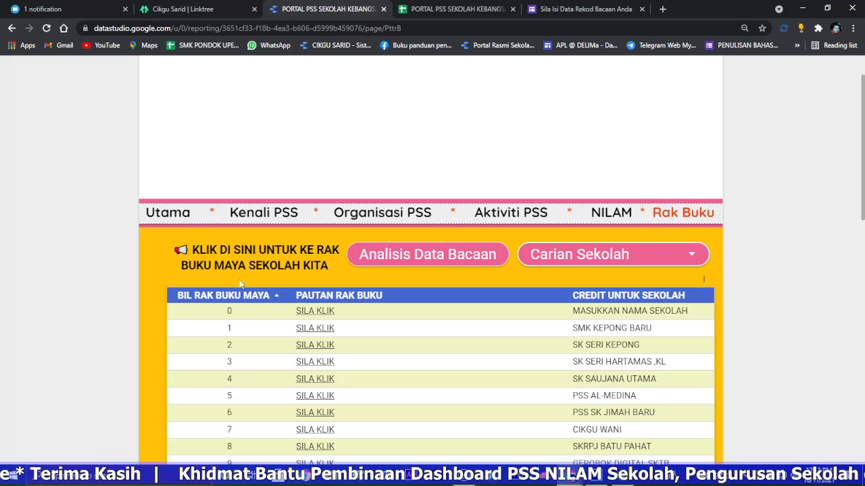
pyautogui.click(231, 255)
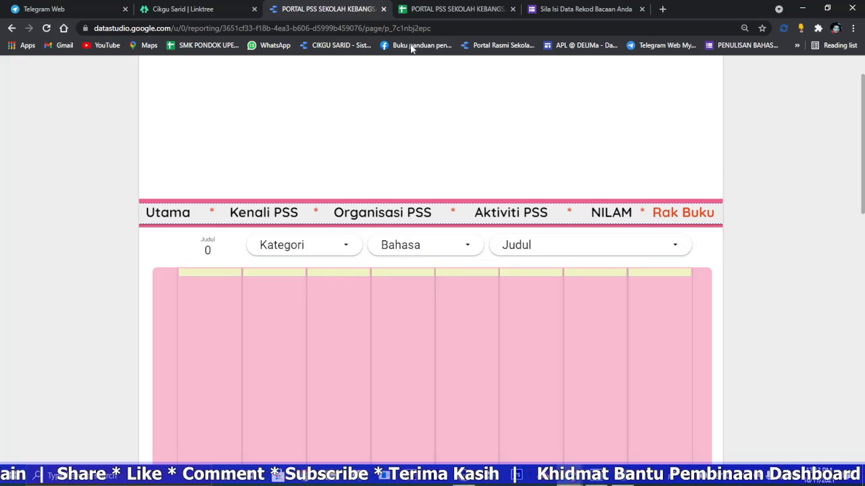
# Step: Allow access for the IMPORTRANGE formula in cell A6 of the MyRakMaya worksheet
pyautogui.click(442, 10)
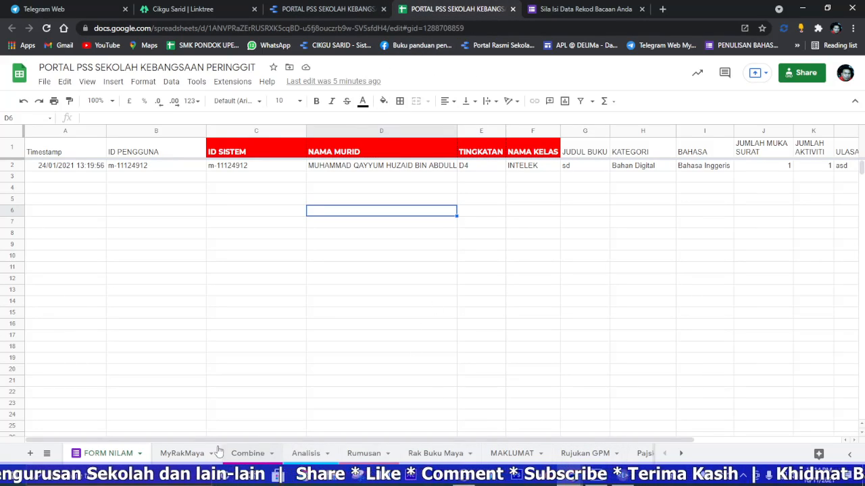
pyautogui.click(184, 453)
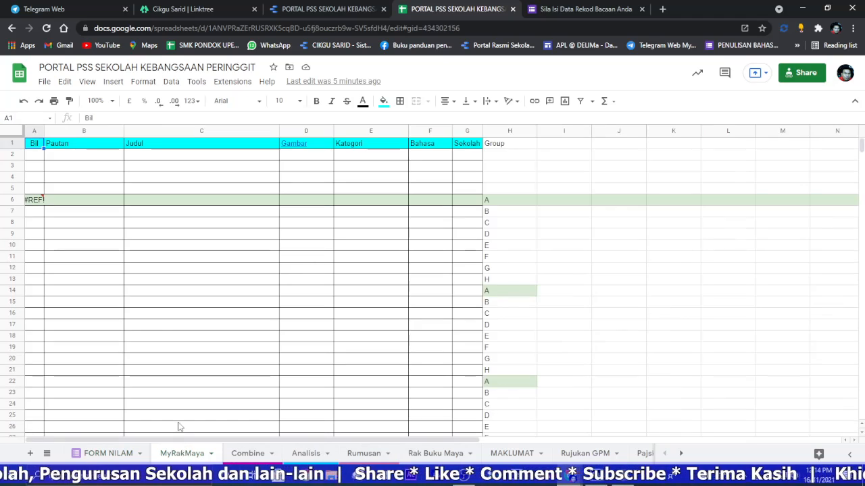
pyautogui.click(34, 200)
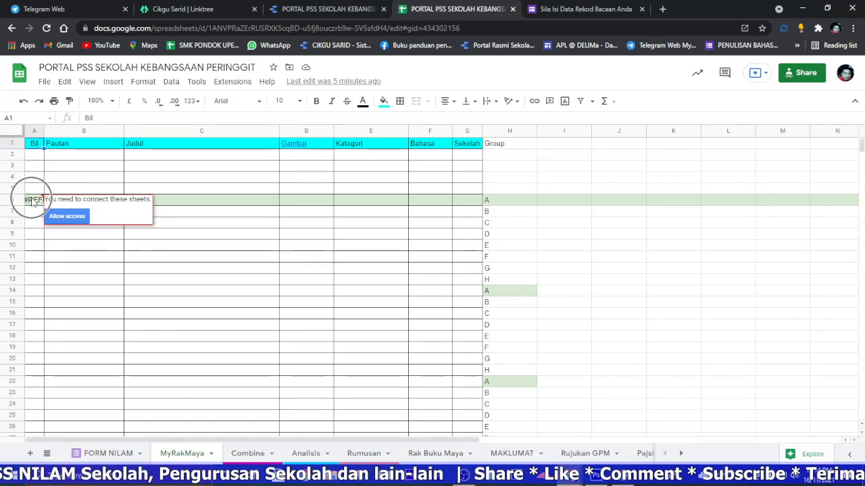
pyautogui.click(66, 217)
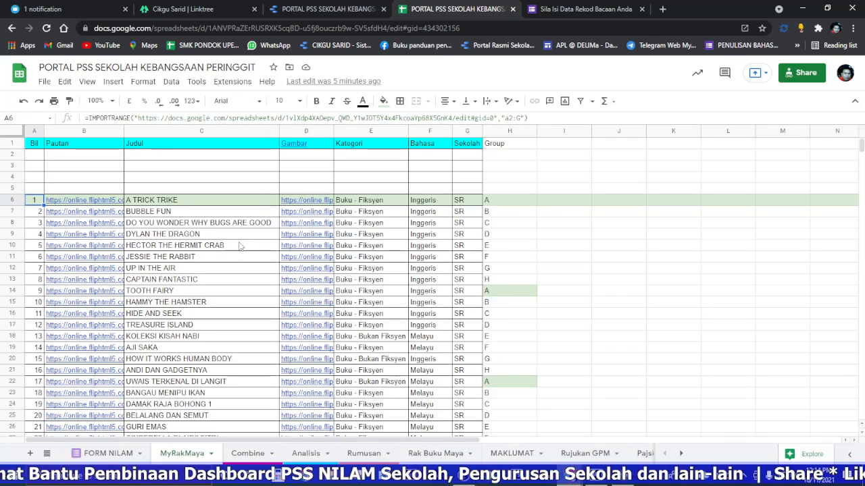
# Step: Refresh the report's data on the Rak Buku Sekolah Saya page
pyautogui.click(341, 14)
pyautogui.click(774, 71)
pyautogui.click(779, 98)
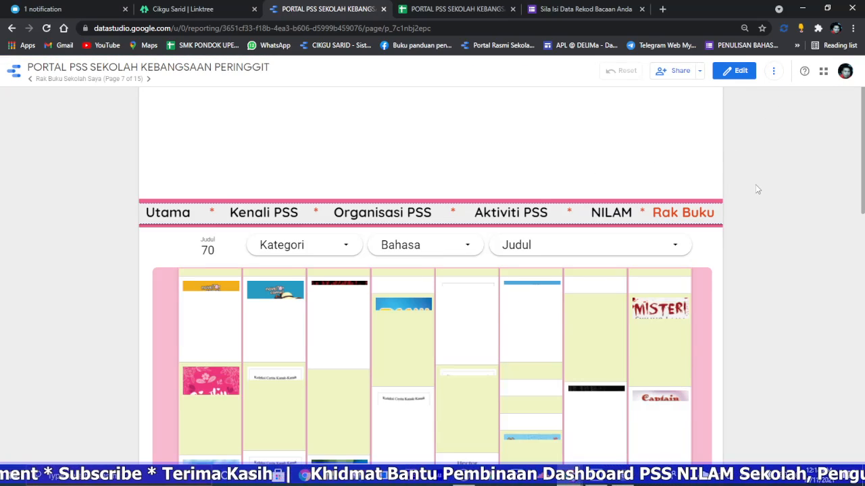
# Step: Examine the book covers throughout the Rak Buku Sekolah Saya page
pyautogui.scroll(-1, 742, 195)
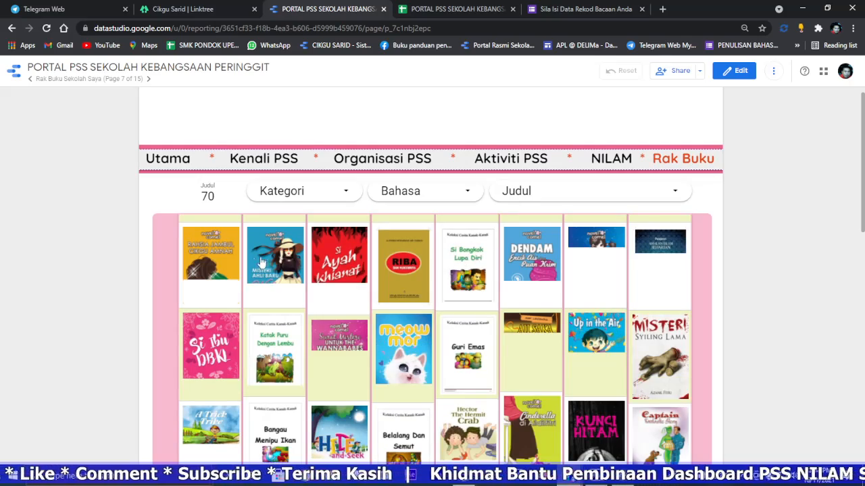
pyautogui.scroll(-10, 482, 260)
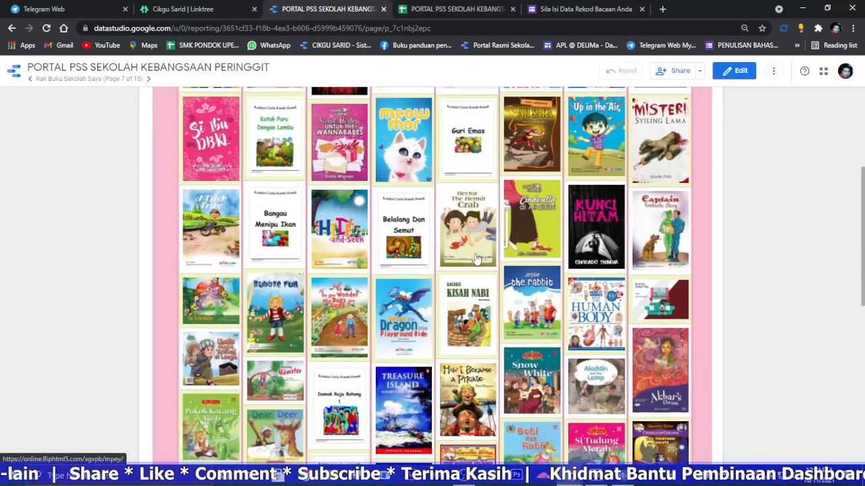
pyautogui.scroll(-4, 460, 260)
pyautogui.scroll(12, 580, 250)
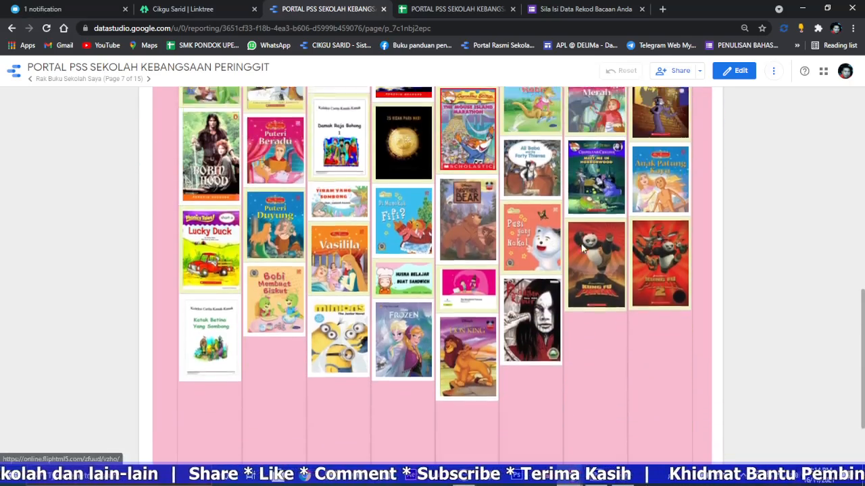
pyautogui.scroll(-10, 579, 258)
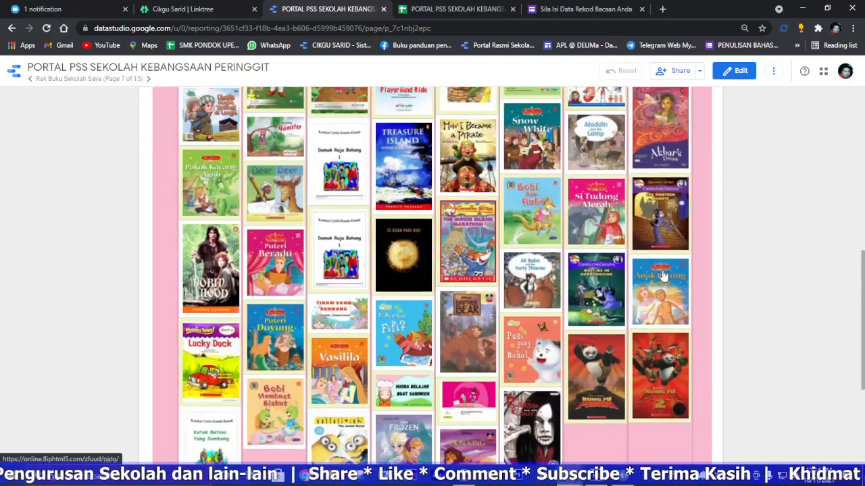
pyautogui.scroll(5, 618, 215)
pyautogui.scroll(5, 588, 216)
pyautogui.scroll(-2, 570, 244)
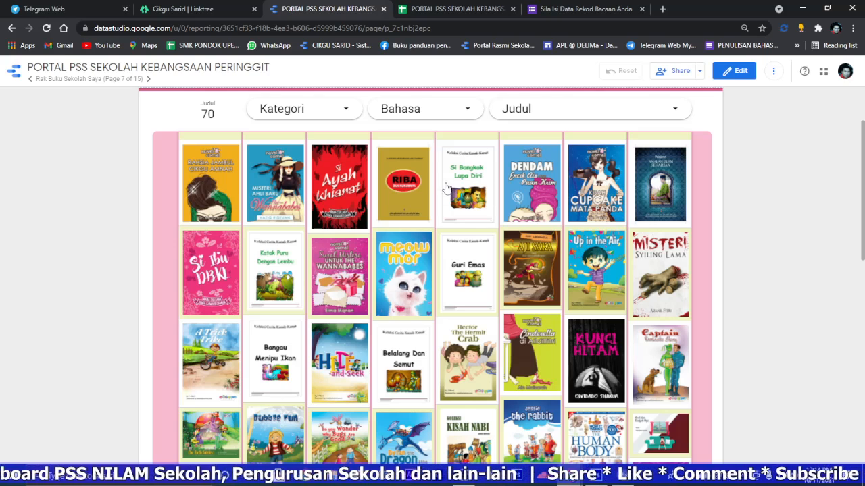
# Step: Open the book Kisah Cupcake Mata Panda from the shelf, leaf through its first pages and close it
pyautogui.click(589, 181)
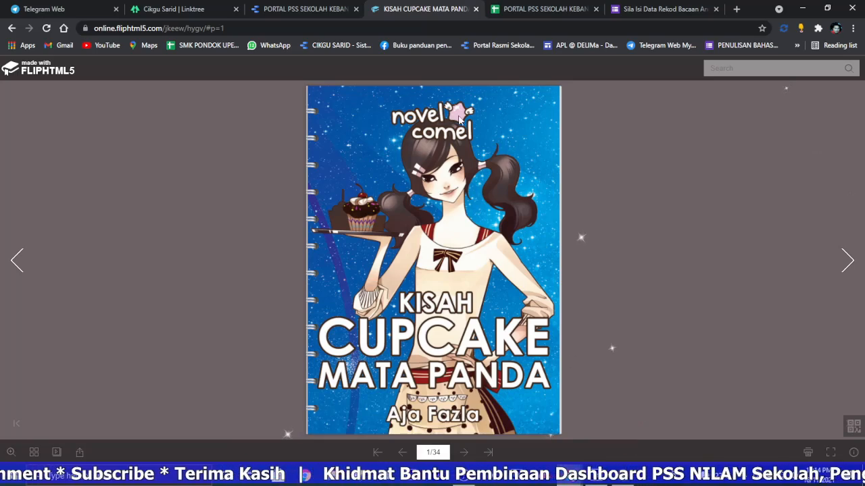
pyautogui.click(497, 125)
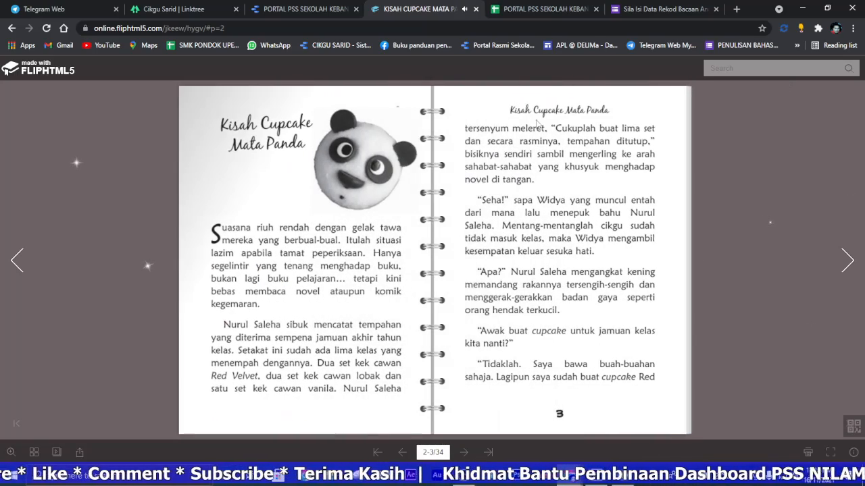
pyautogui.click(596, 127)
pyautogui.click(330, 126)
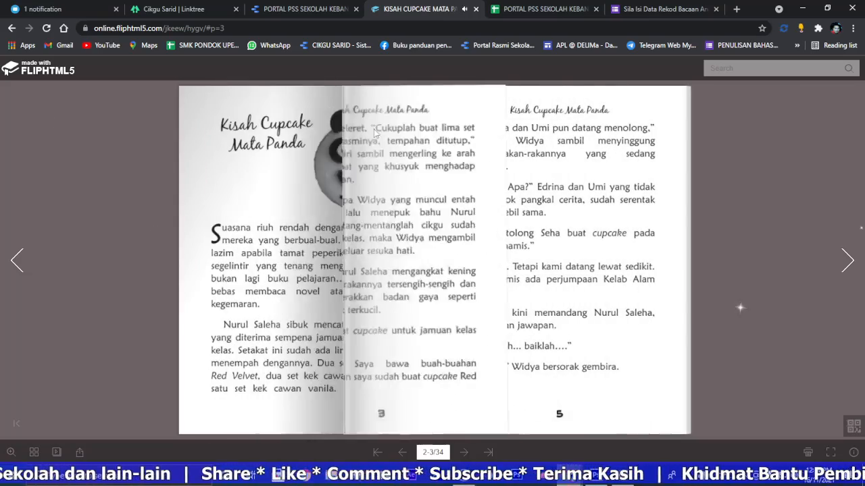
pyautogui.click(330, 127)
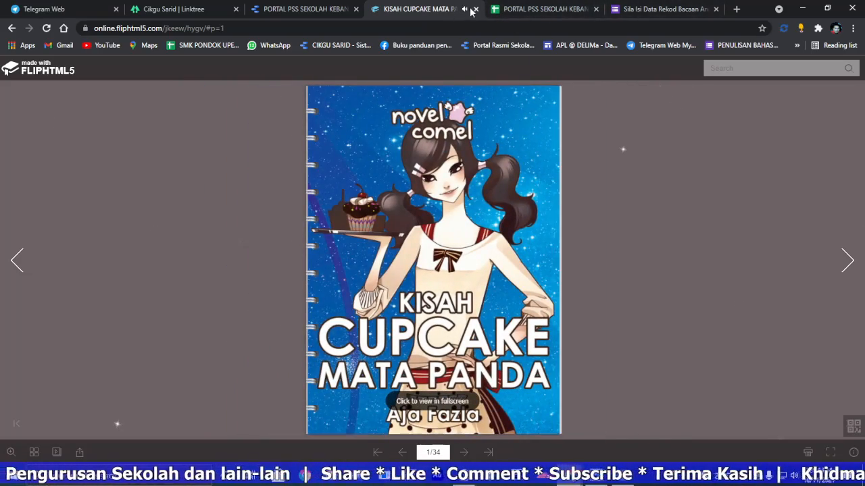
pyautogui.click(475, 9)
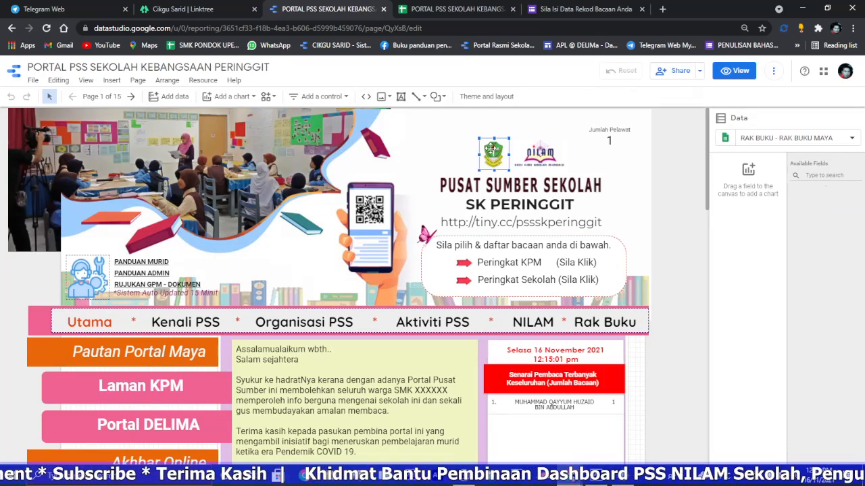
# Step: Replace the school crest in the home page header with the image download (1), and enlarge both the crest and the NILAM logo
pyautogui.click(566, 149)
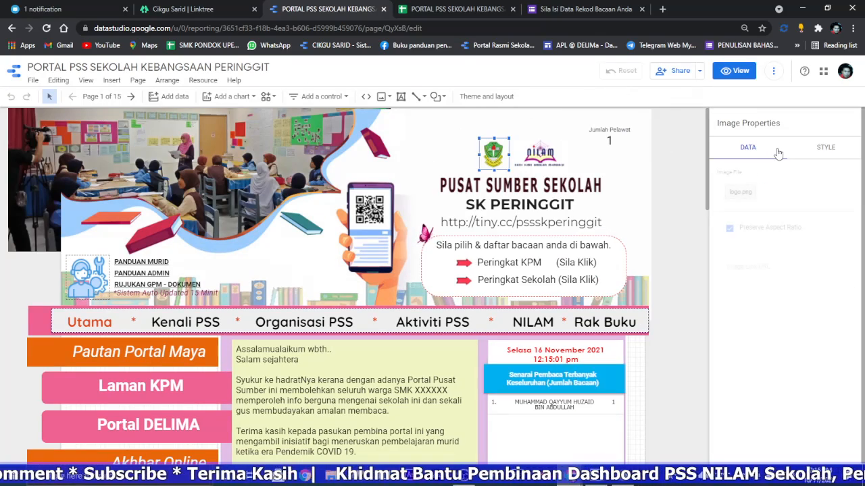
pyautogui.click(744, 194)
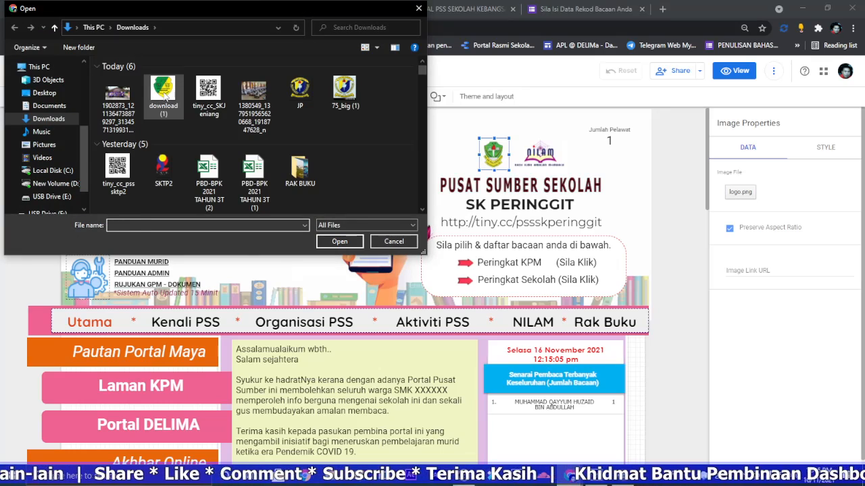
pyautogui.doubleClick(159, 93)
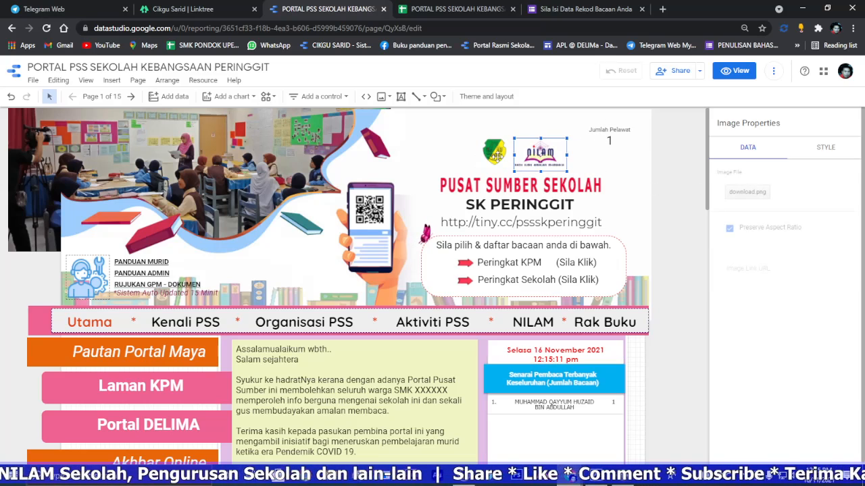
pyautogui.keyDown('shift'); pyautogui.click(523, 142); pyautogui.keyUp('shift')
pyautogui.moveTo(523, 139); pyautogui.dragTo(524, 132)
pyautogui.click(487, 156)
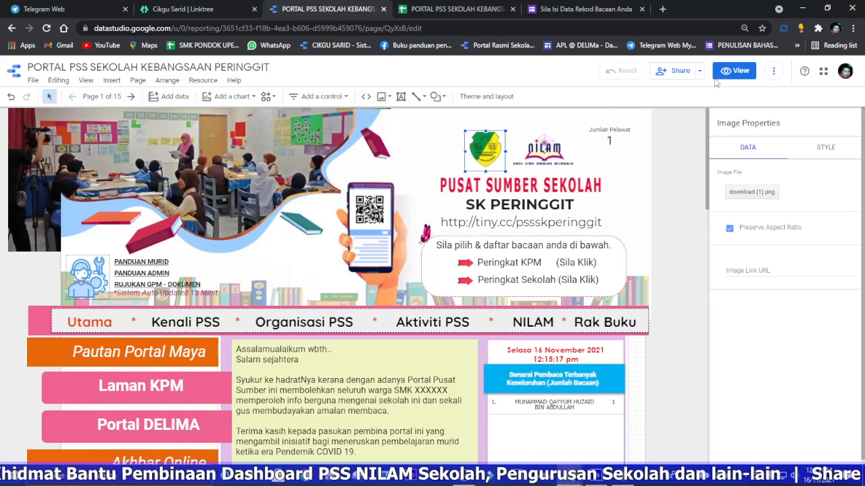
# Step: Copy SK PERINGGIT from the header and replace SMK XXXXXX with it in the body of the welcome message
pyautogui.click(734, 70)
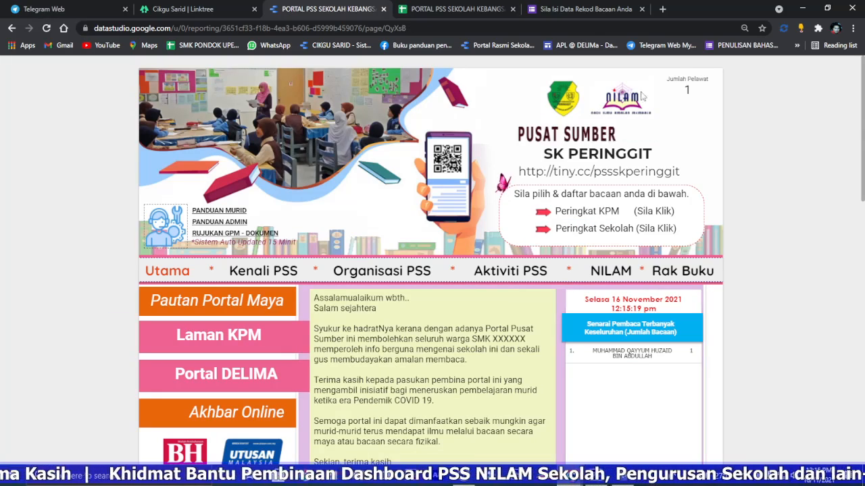
pyautogui.moveTo(655, 154); pyautogui.dragTo(546, 154)
pyautogui.hotkey('ctrl', 'c')
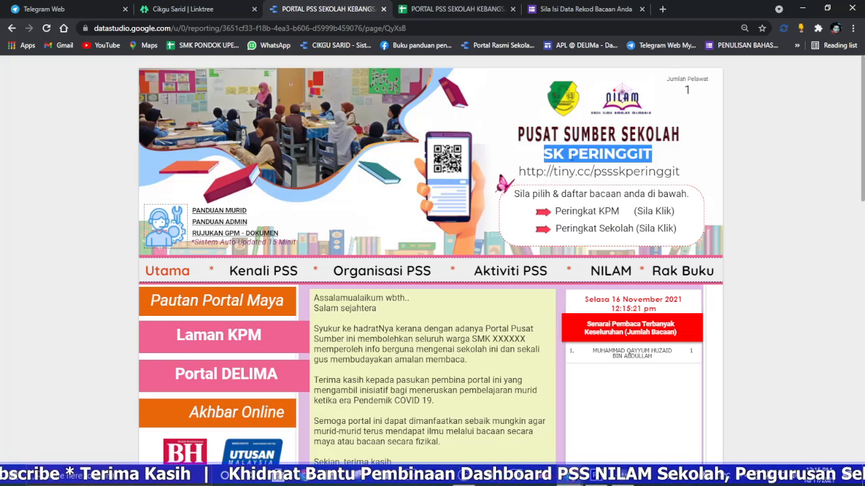
pyautogui.scroll(-3, 370, 209)
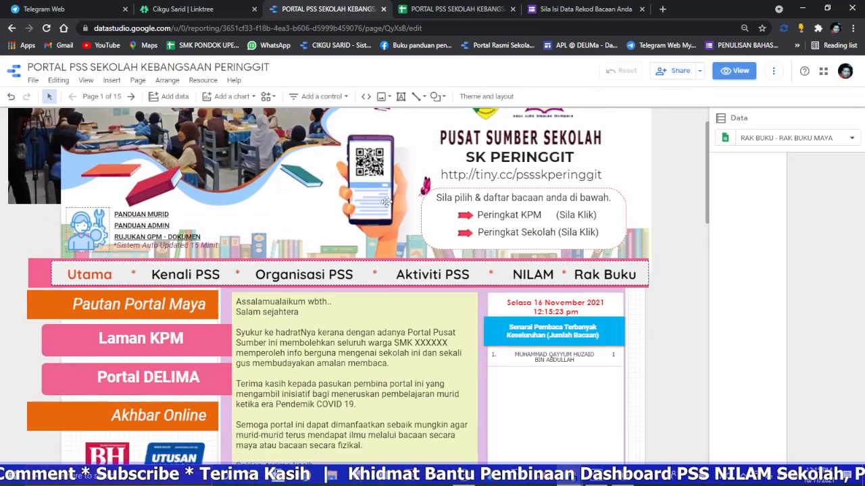
pyautogui.doubleClick(444, 227)
pyautogui.moveTo(446, 227); pyautogui.dragTo(395, 228)
pyautogui.rightClick(403, 232)
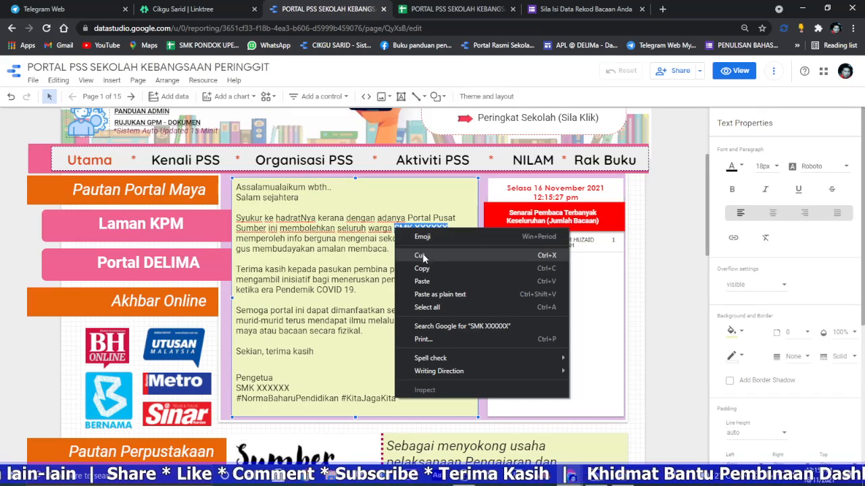
pyautogui.click(422, 281)
# Step: Change the welcome message's signature to GURU BESAR with SK PERINGGIT on the line below
pyautogui.scroll(-1, 342, 316)
pyautogui.moveTo(292, 334); pyautogui.dragTo(235, 324)
pyautogui.rightClick(238, 334)
pyautogui.click(279, 210)
pyautogui.write('g')
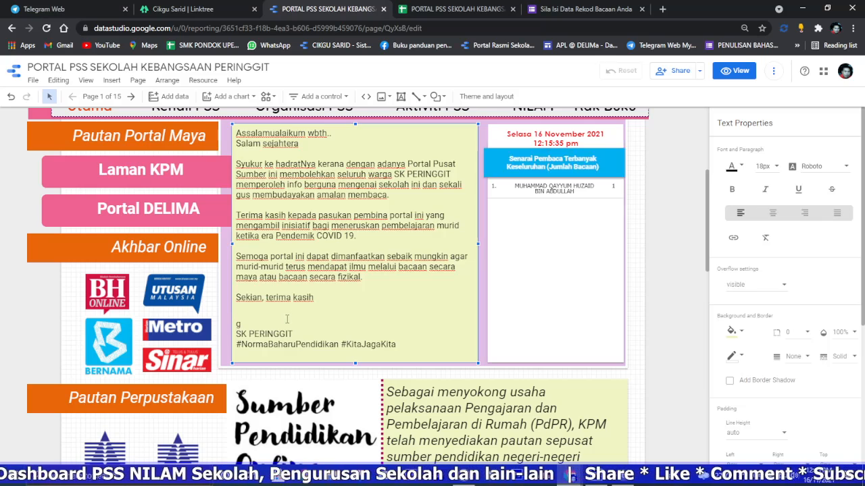
pyautogui.press('BackSpace')
pyautogui.write('GUR')
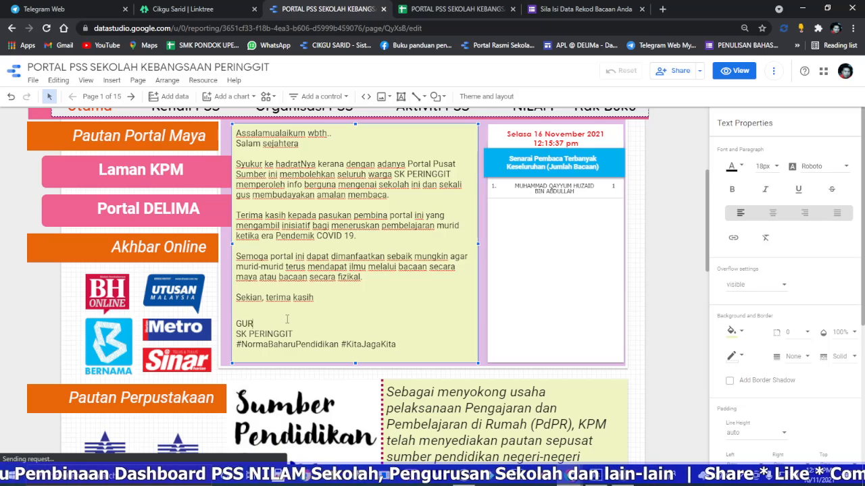
pyautogui.write('U BESAR')
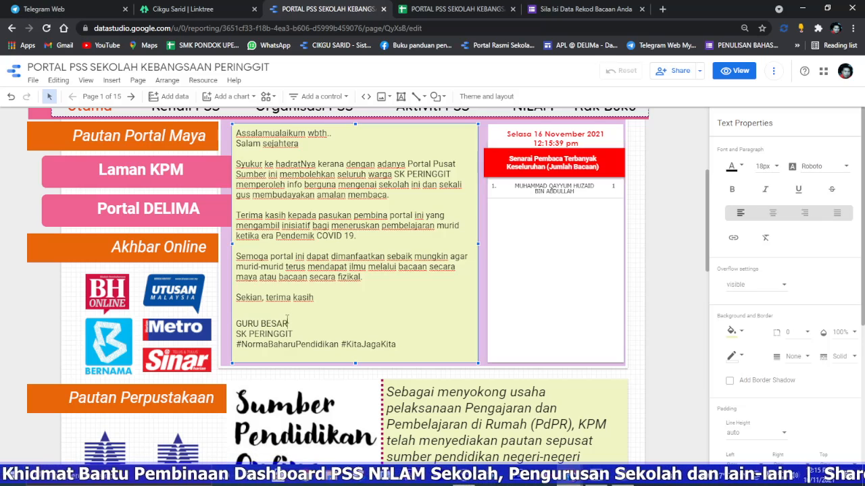
# Step: Add a blank line above the Hubungi Kami heading and replace SK XXXXXX with SK PERINGGIT in that contact box
pyautogui.scroll(-1, 443, 264)
pyautogui.scroll(-10, 444, 264)
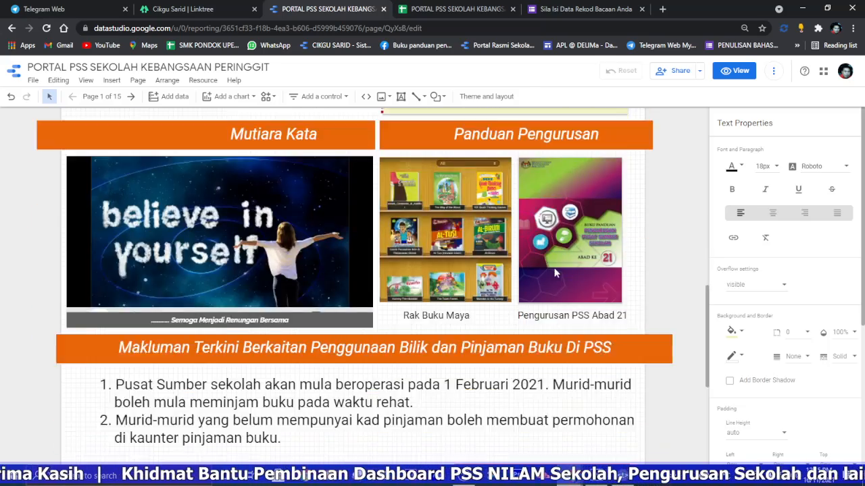
pyautogui.click(512, 198)
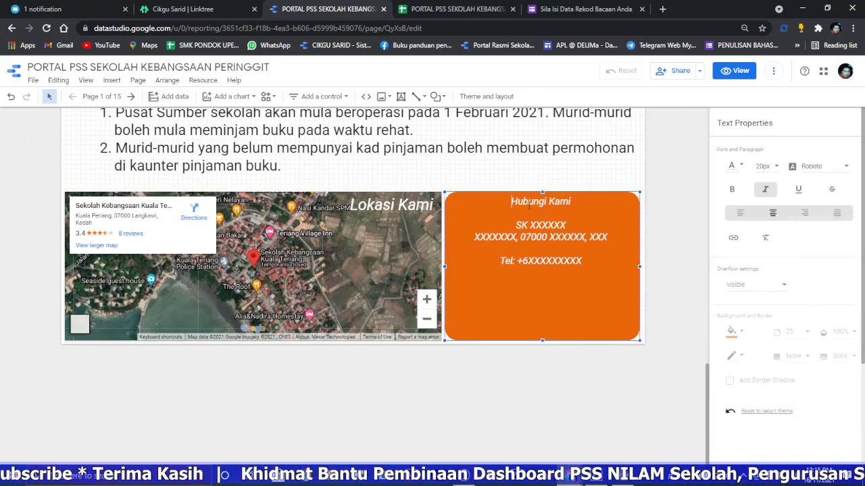
pyautogui.press('Return')
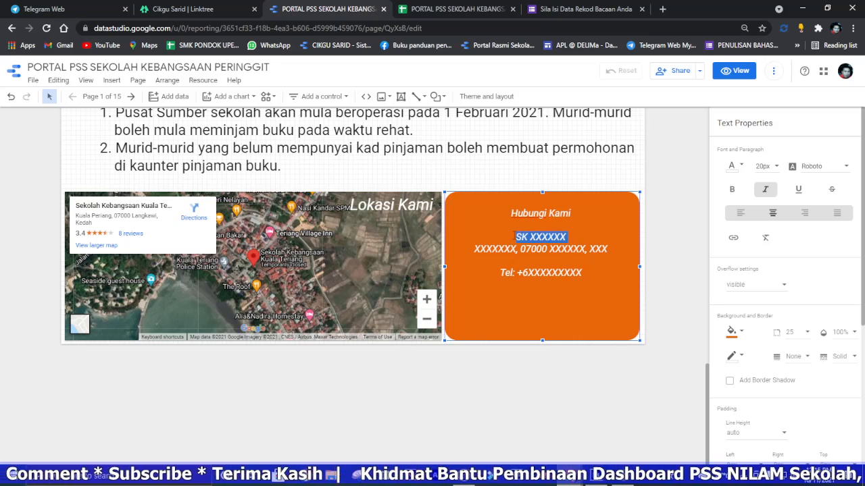
pyautogui.rightClick(520, 234)
pyautogui.click(560, 283)
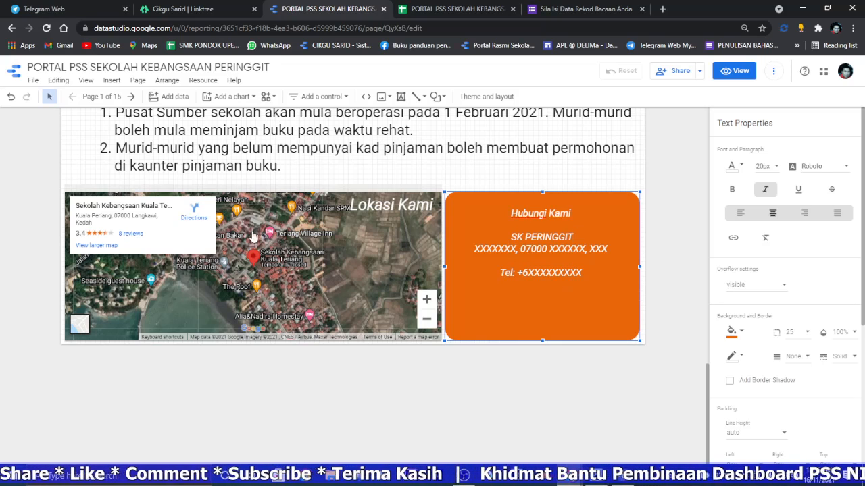
# Step: Select the Lokasi Kami map, search the web for SK PERINGGIT in a new tab, and show its Google Maps location in satellite view
pyautogui.click(324, 259)
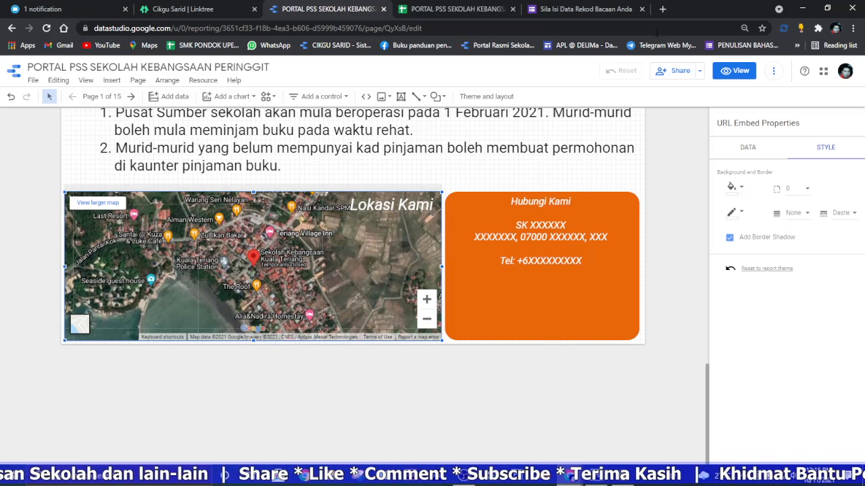
pyautogui.click(663, 9)
pyautogui.rightClick(583, 27)
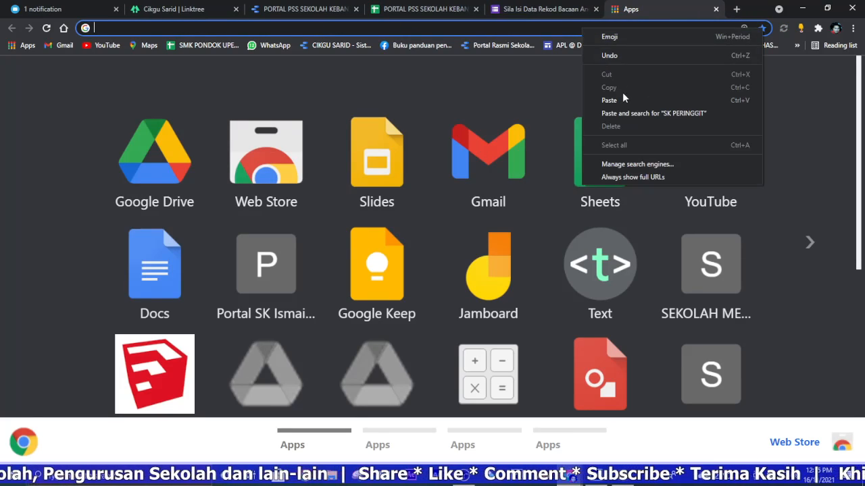
pyautogui.click(627, 113)
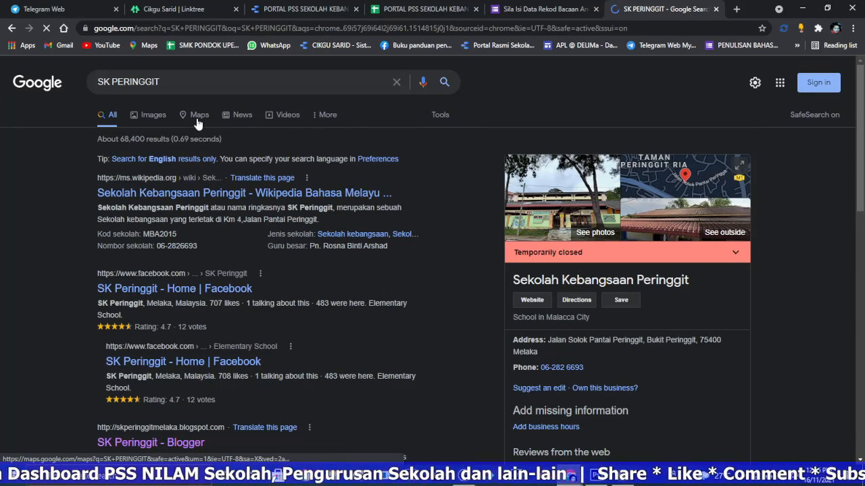
pyautogui.click(198, 123)
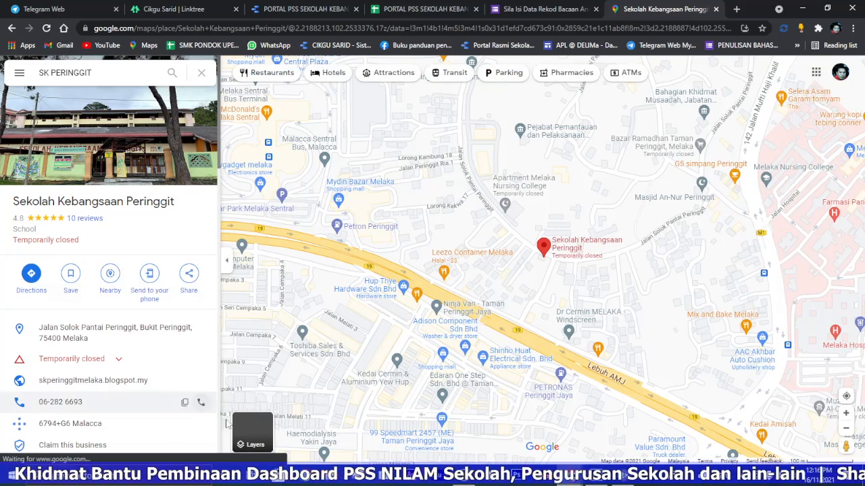
pyautogui.click(257, 436)
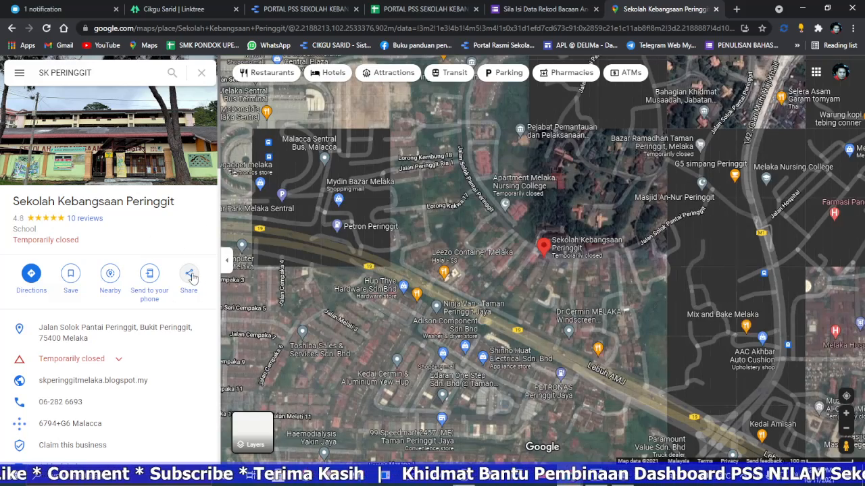
# Step: Copy the HTML code for embedding the school's map from the Google Maps sharing options
pyautogui.click(190, 275)
pyautogui.click(415, 194)
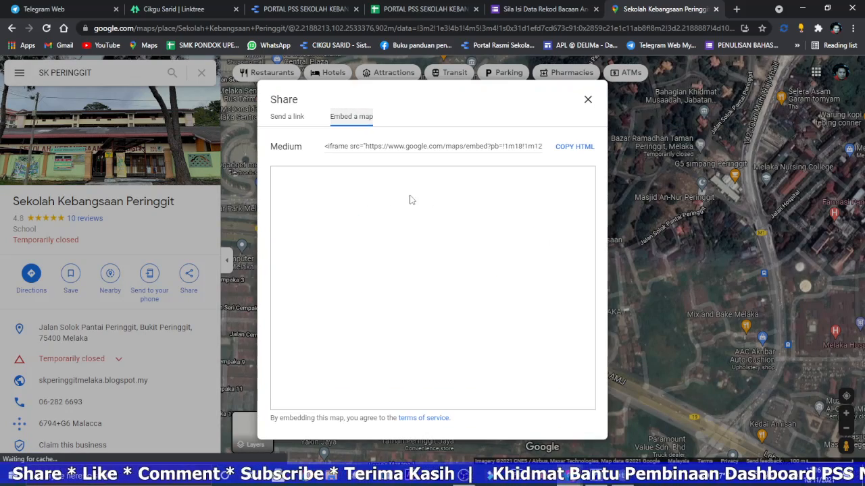
pyautogui.click(571, 150)
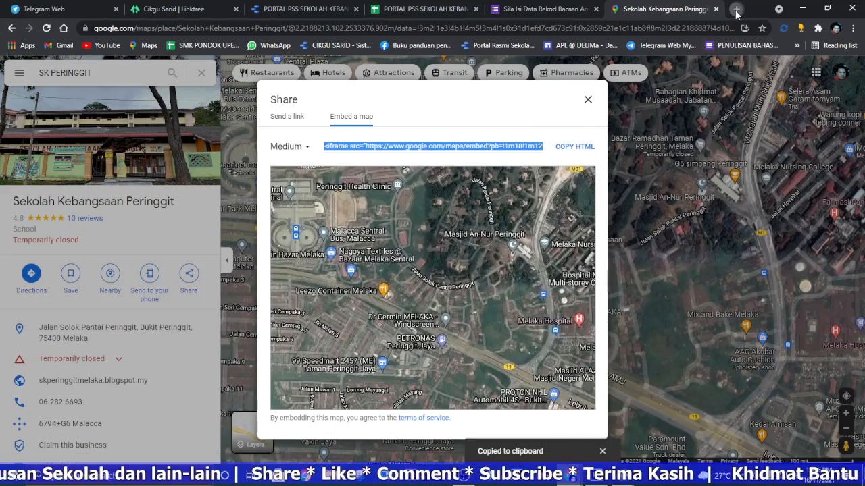
# Step: Paste the embed code into a blank document in the Text app and copy only the URL inside the src quotes
pyautogui.click(737, 8)
pyautogui.click(606, 269)
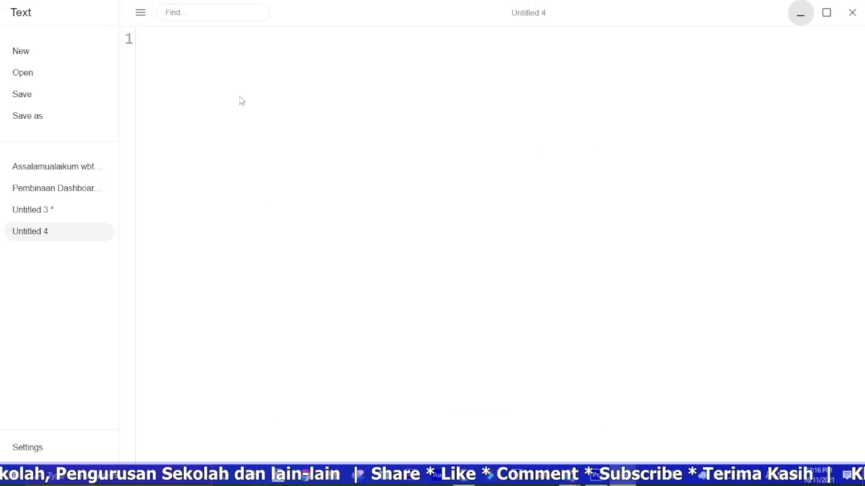
pyautogui.rightClick(161, 80)
pyautogui.click(209, 161)
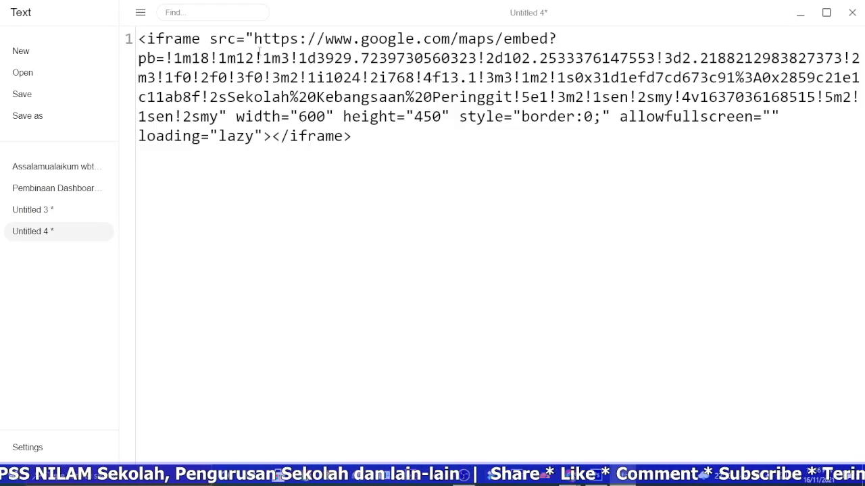
pyautogui.moveTo(256, 40); pyautogui.dragTo(218, 116)
pyautogui.rightClick(252, 74)
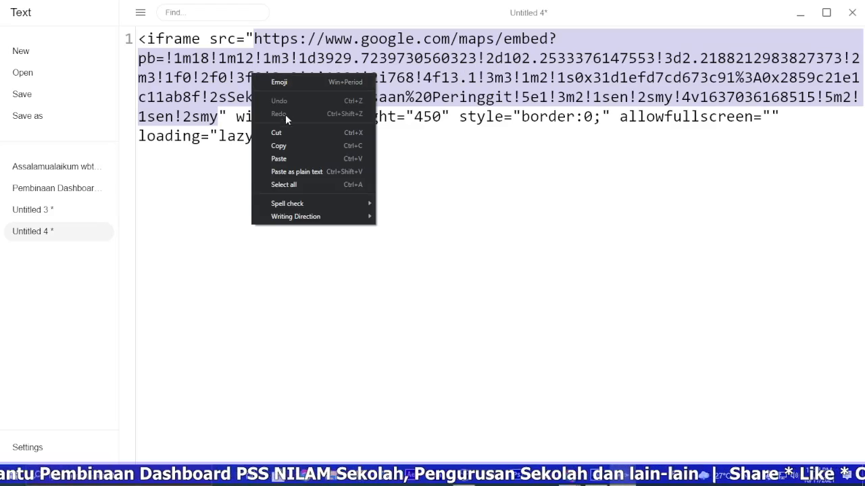
pyautogui.click(283, 145)
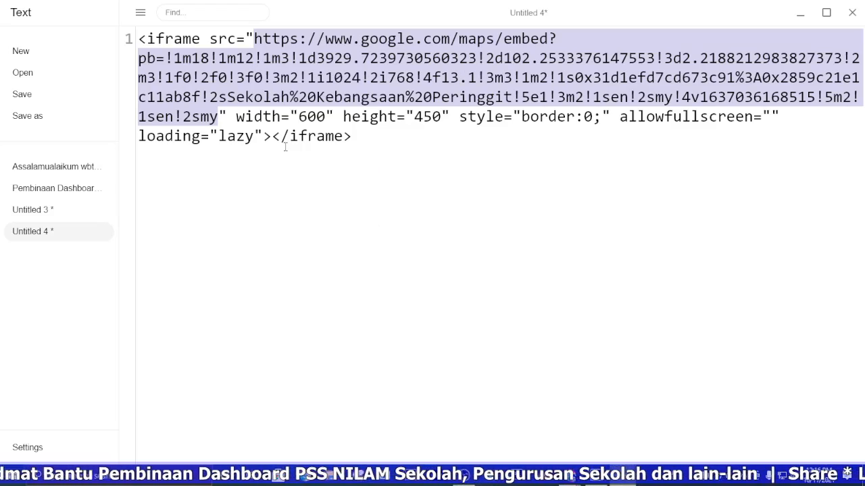
# Step: Return to the report and replace the Lokasi Kami map's external content URL with the copied map embed URL
pyautogui.click(801, 15)
pyautogui.click(301, 10)
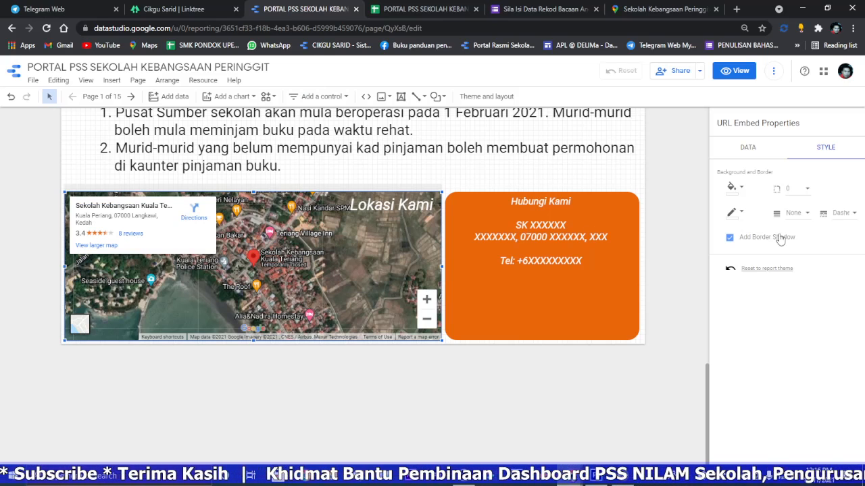
pyautogui.click(749, 150)
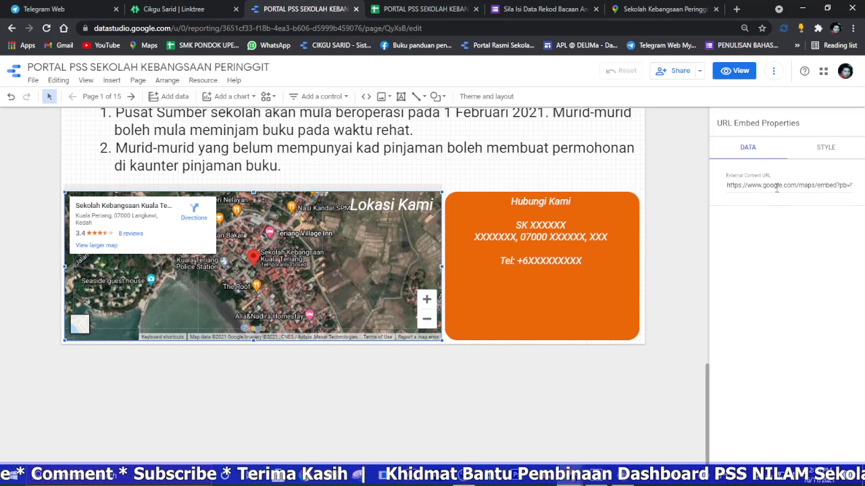
pyautogui.rightClick(777, 189)
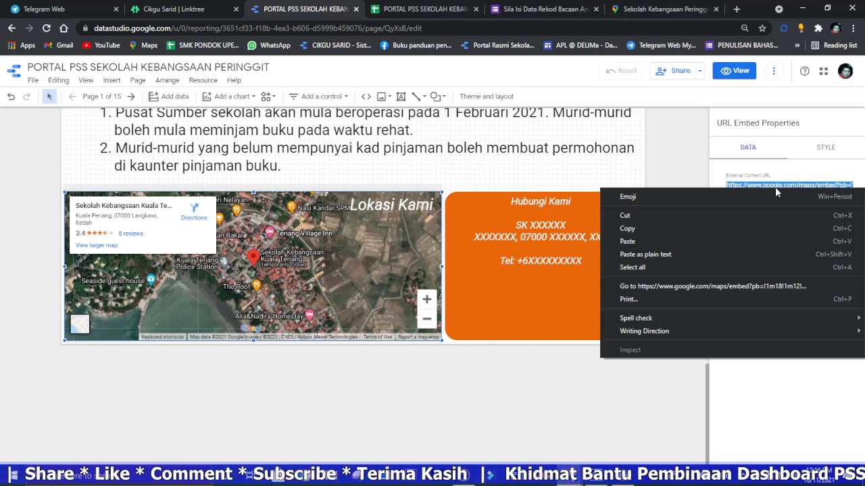
pyautogui.click(665, 238)
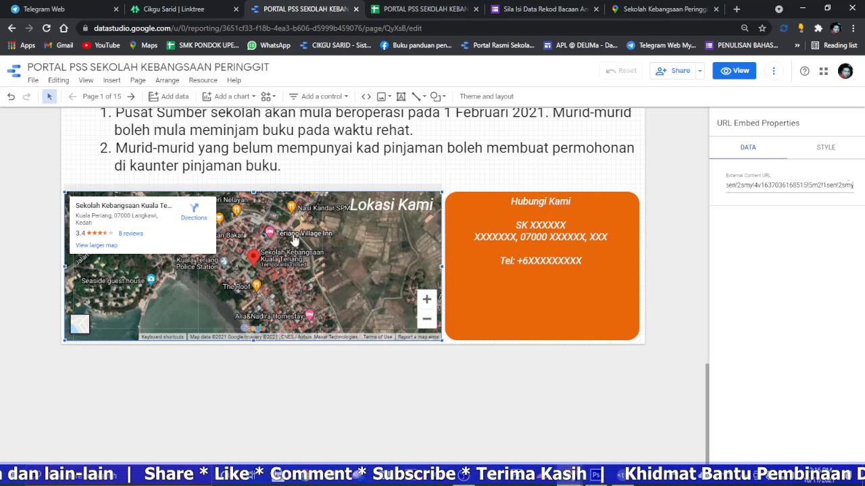
pyautogui.click(305, 262)
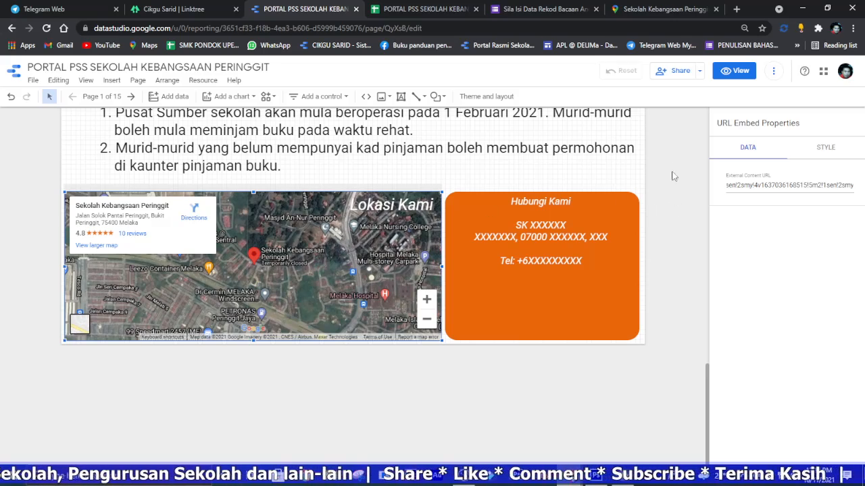
# Step: Copy the school's address from Google Maps over the placeholder address in the Hubungi Kami box, breaking the line after the street name
pyautogui.click(647, 8)
pyautogui.click(588, 99)
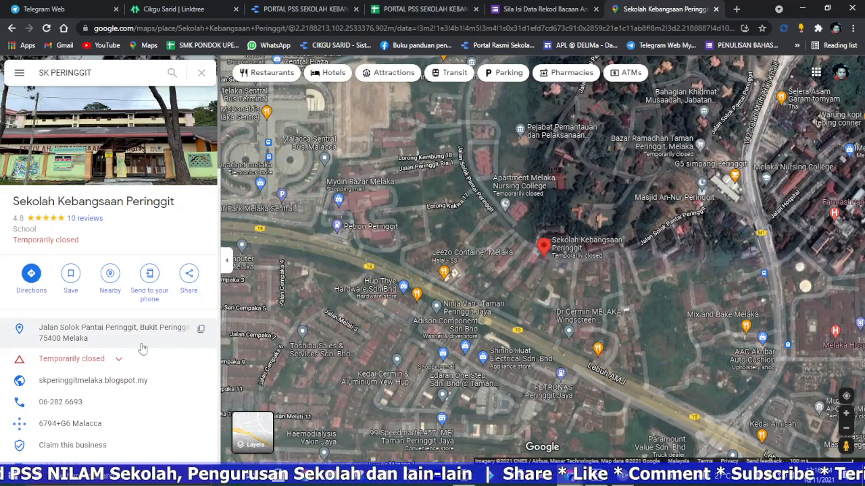
pyautogui.click(201, 331)
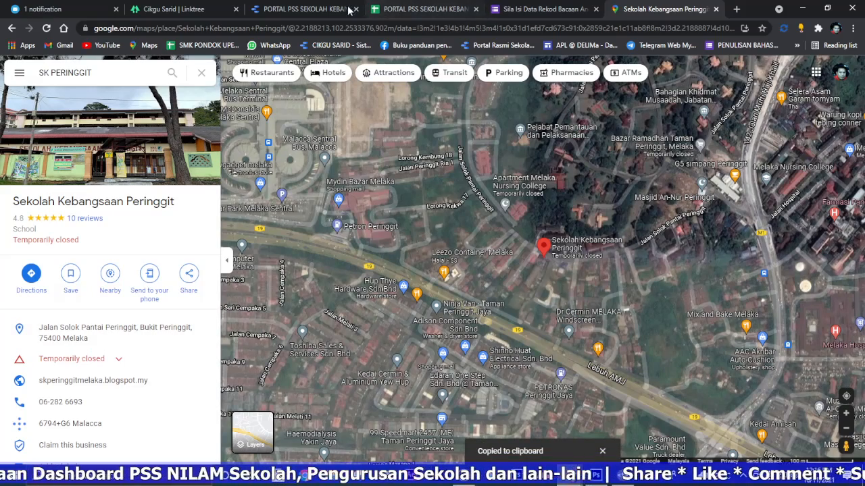
pyautogui.click(307, 8)
pyautogui.doubleClick(566, 255)
pyautogui.moveTo(612, 250); pyautogui.dragTo(505, 253)
pyautogui.rightClick(477, 251)
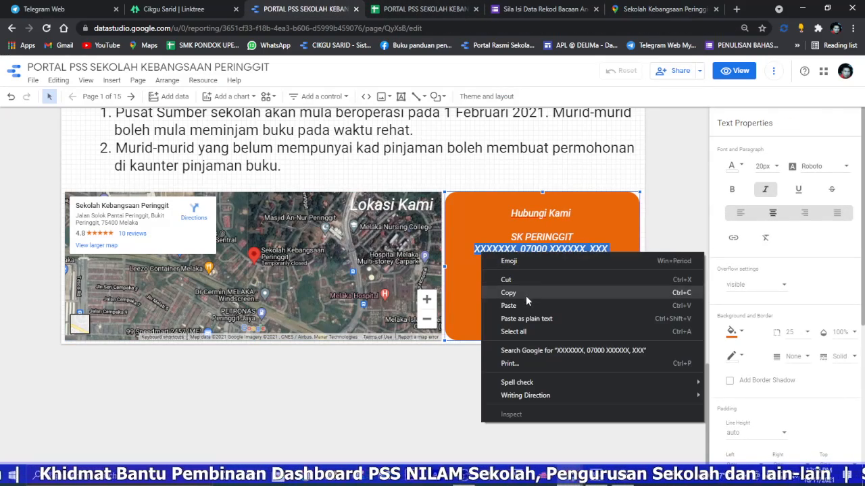
pyautogui.click(523, 304)
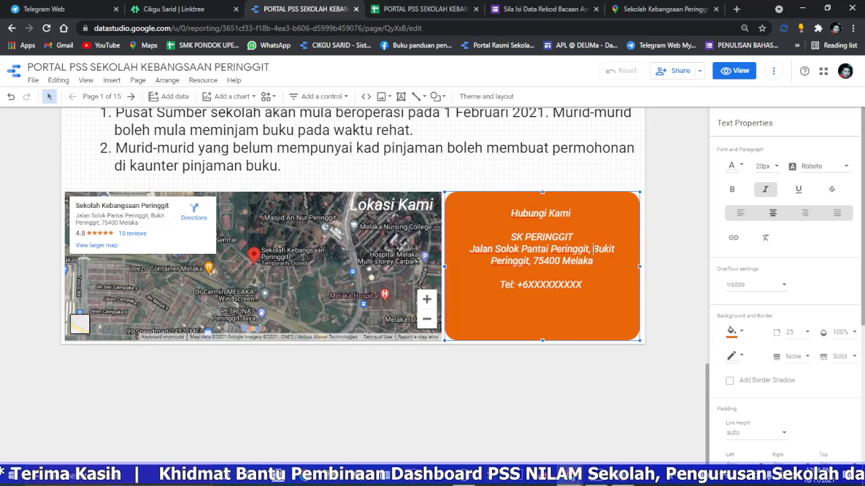
pyautogui.press('Return')
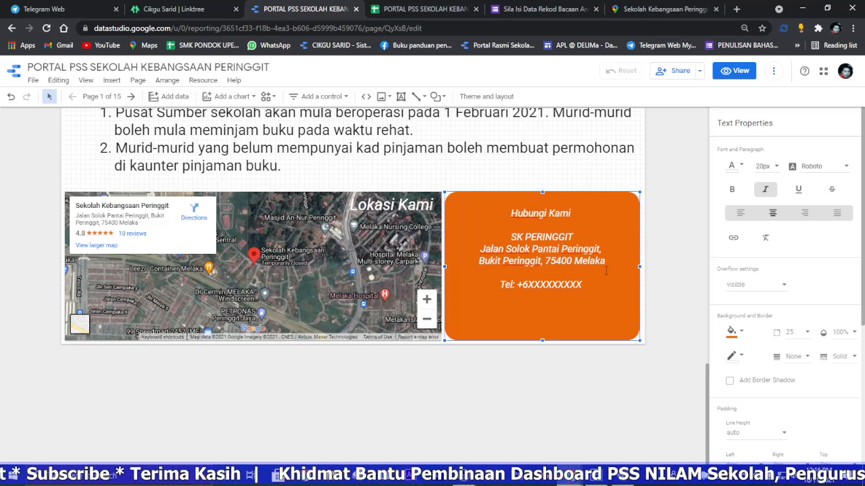
# Step: Copy the school's phone number from Google Maps over the Tel placeholder in the Hubungi Kami box, with a hyphen after the area code
pyautogui.click(672, 7)
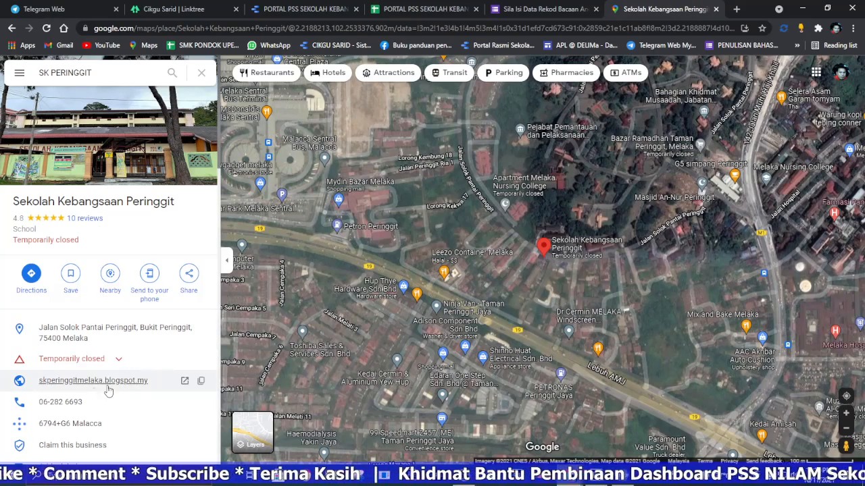
pyautogui.click(184, 403)
pyautogui.click(306, 9)
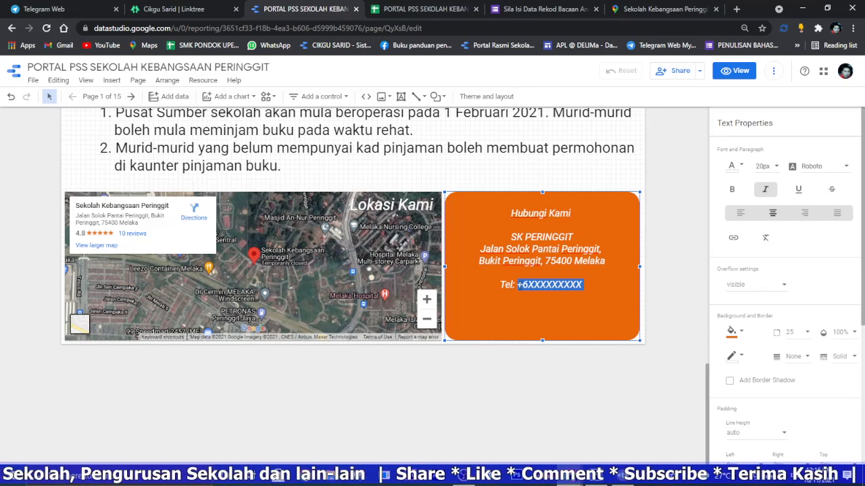
pyautogui.rightClick(524, 287)
pyautogui.click(561, 342)
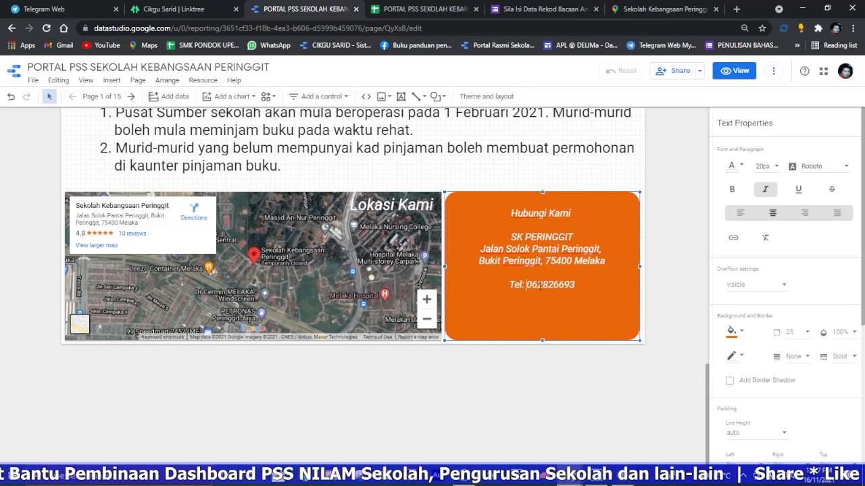
pyautogui.click(659, 10)
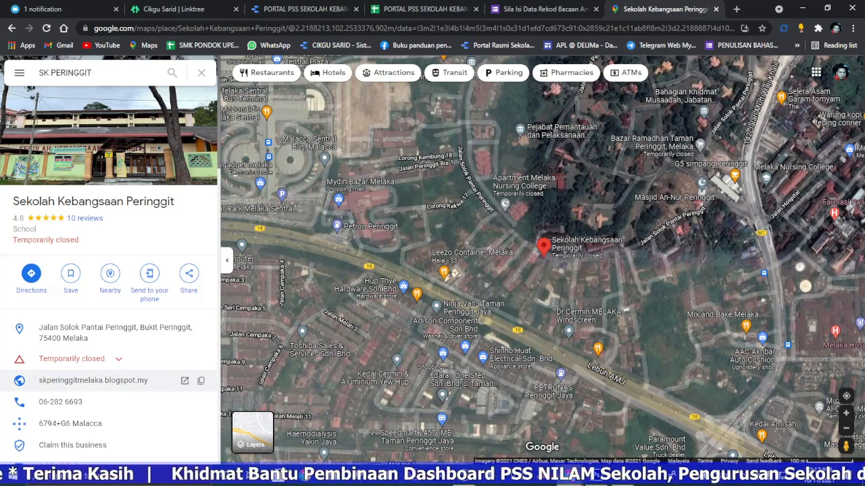
pyautogui.click(202, 383)
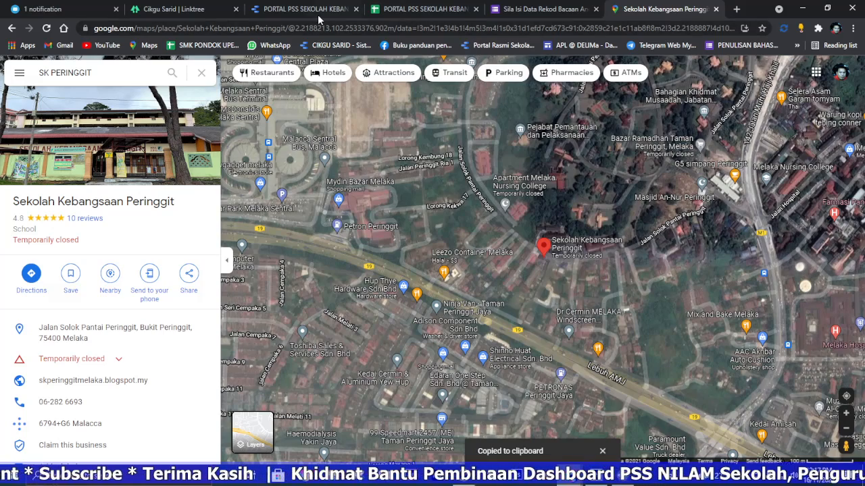
pyautogui.click(305, 10)
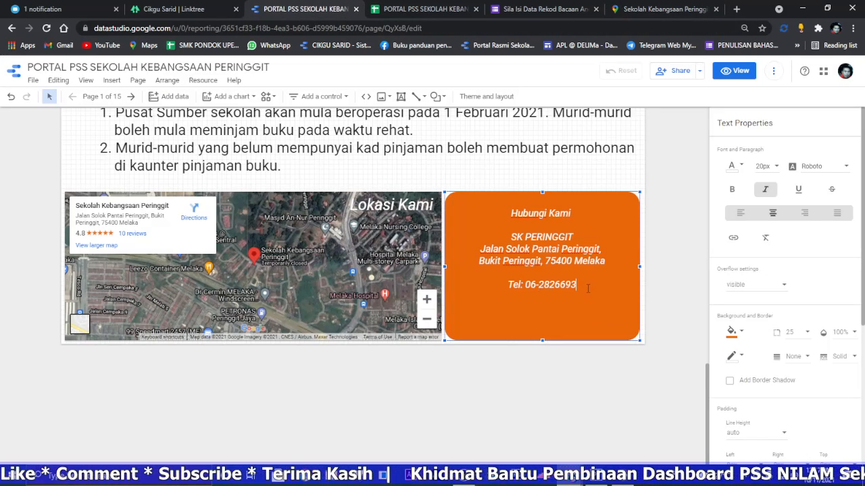
pyautogui.rightClick(550, 309)
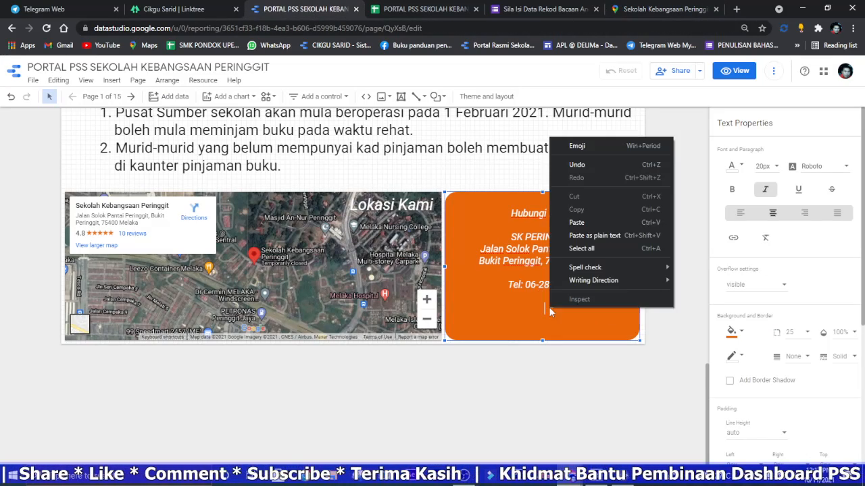
pyautogui.click(589, 222)
pyautogui.press('BackSpace')
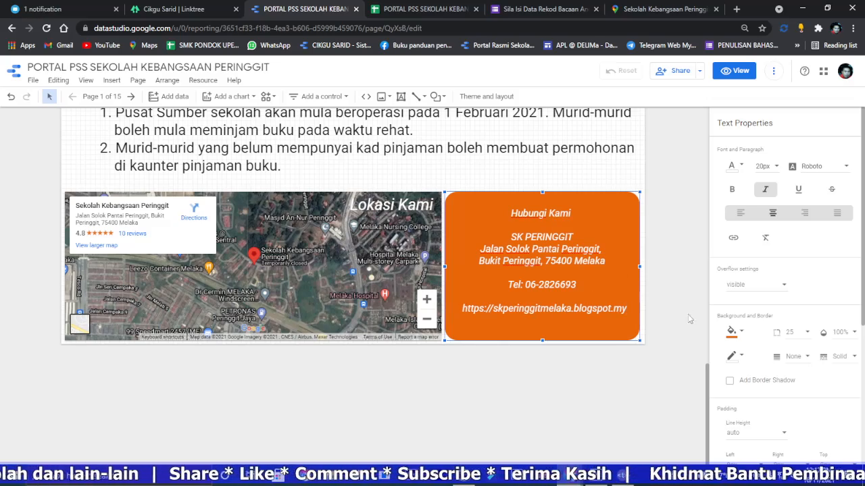
# Step: Open the report in view mode, reload it, and check the updated home page from the location map and contact box up to the header
pyautogui.click(734, 71)
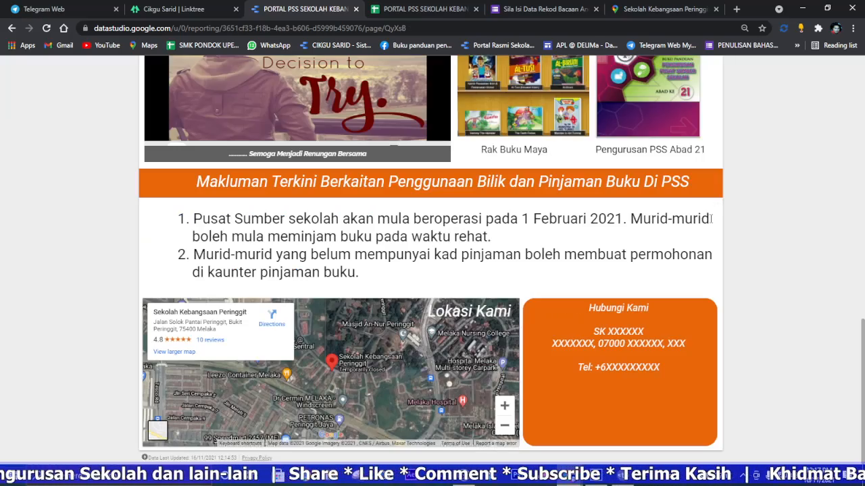
pyautogui.scroll(-1, 563, 351)
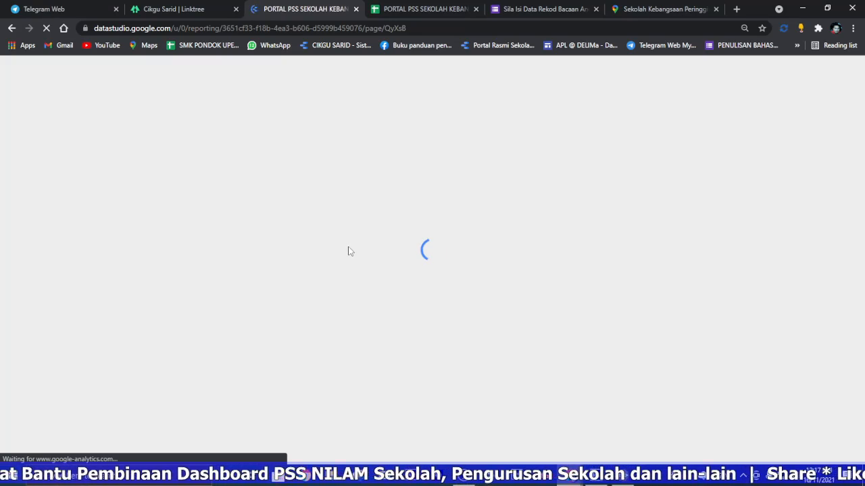
pyautogui.scroll(-5, 681, 256)
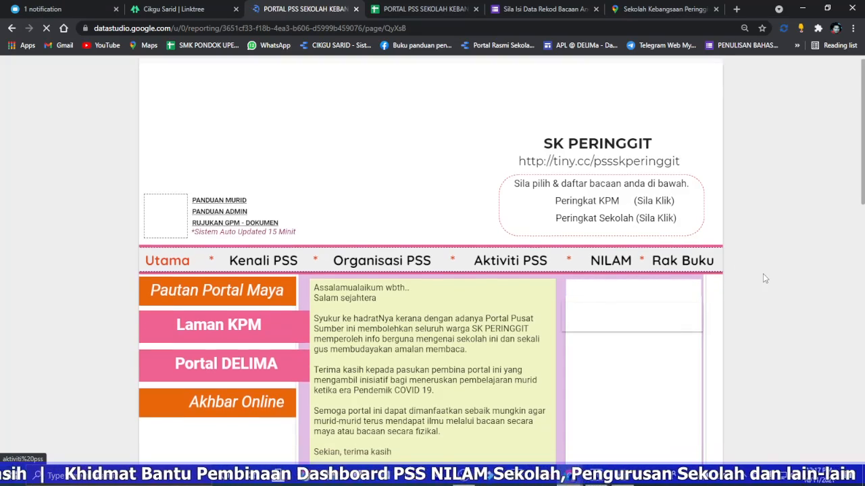
pyautogui.scroll(-5, 699, 292)
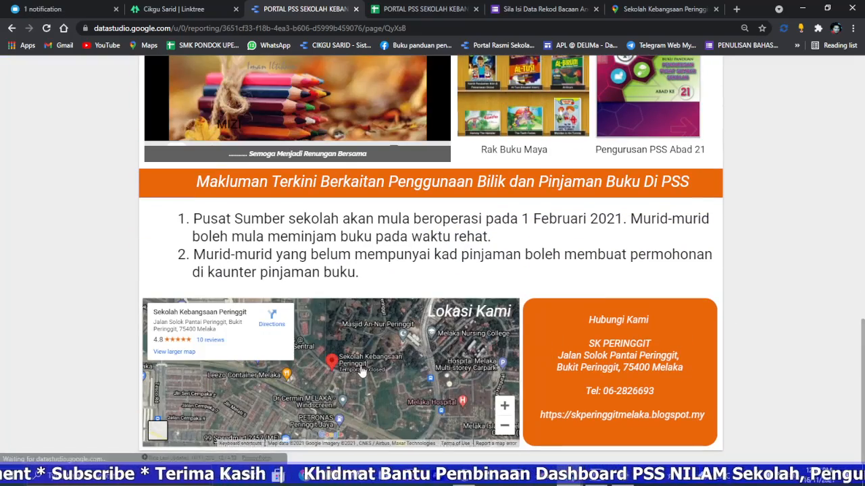
pyautogui.scroll(10, 662, 280)
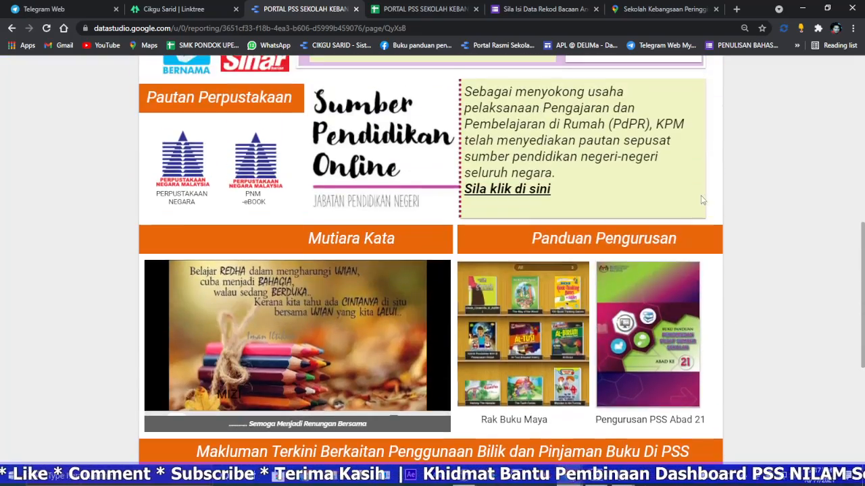
pyautogui.scroll(1, 424, 249)
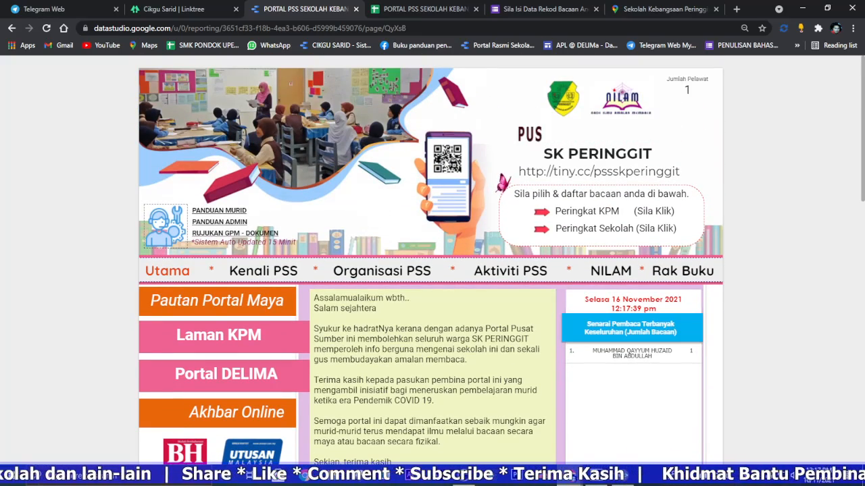
# Step: Select the short web address in the report header and open tiny.cc in a new browser tab
pyautogui.moveTo(682, 173); pyautogui.dragTo(518, 173)
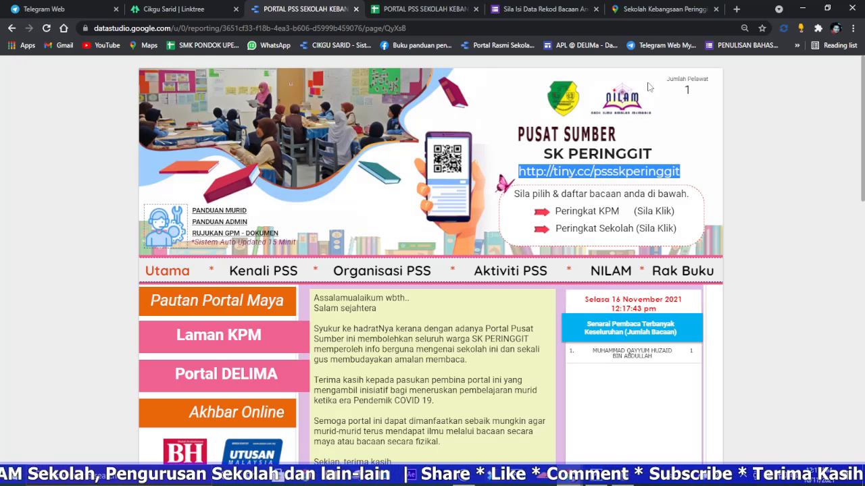
pyautogui.click(736, 9)
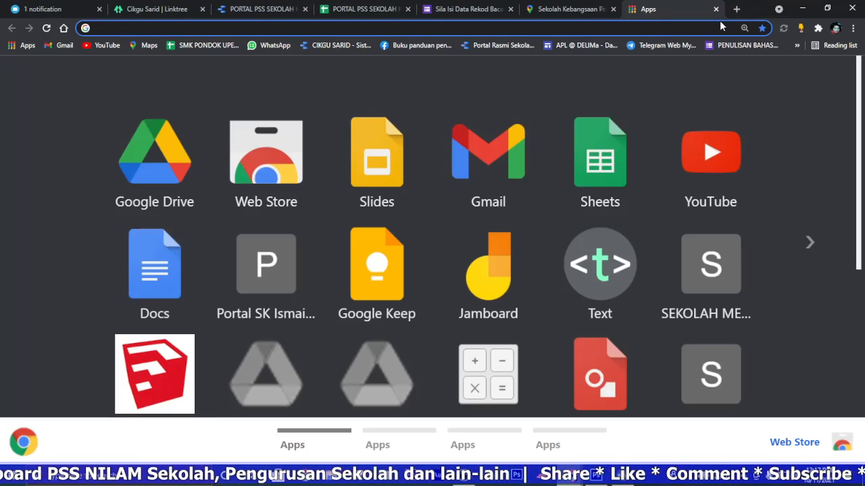
pyautogui.write('TI')
pyautogui.press('Return')
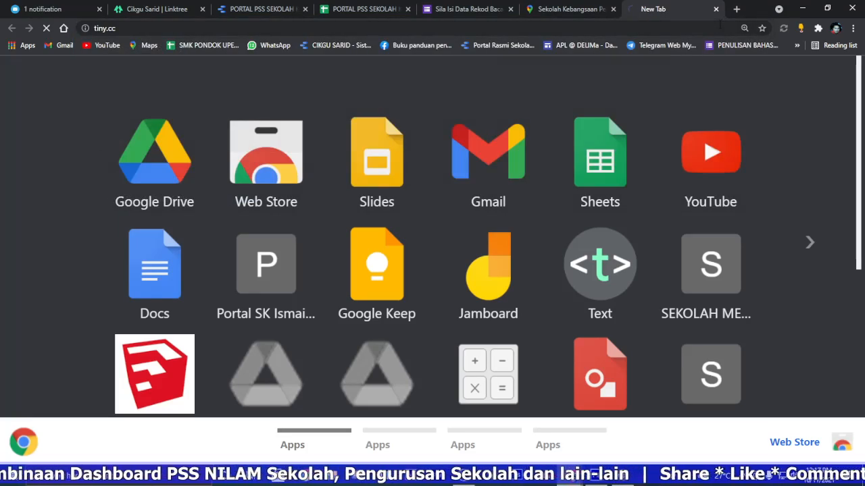
# Step: Share the report so anyone on the Internet can find and view it, disable downloading, printing and copying for viewers, copy its link and save
pyautogui.click(250, 8)
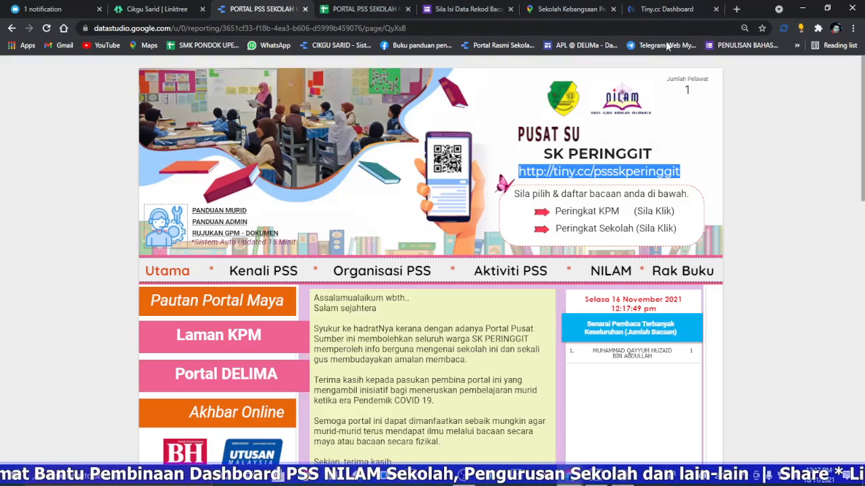
pyautogui.click(675, 70)
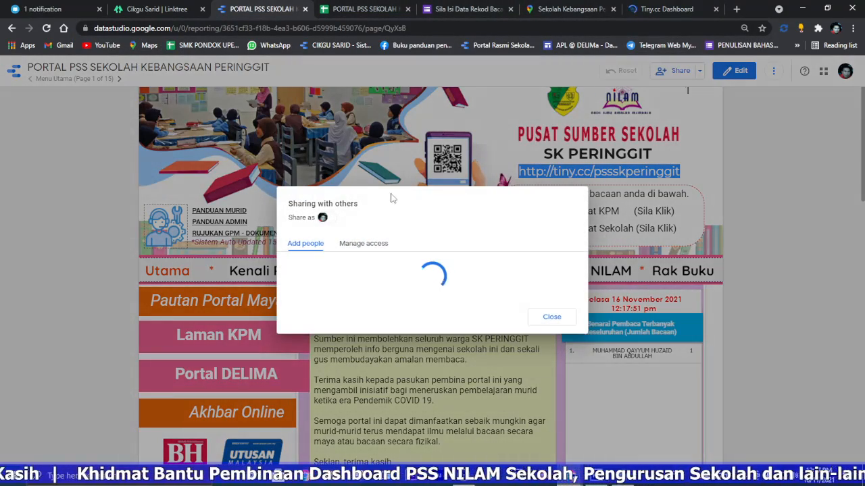
pyautogui.click(380, 218)
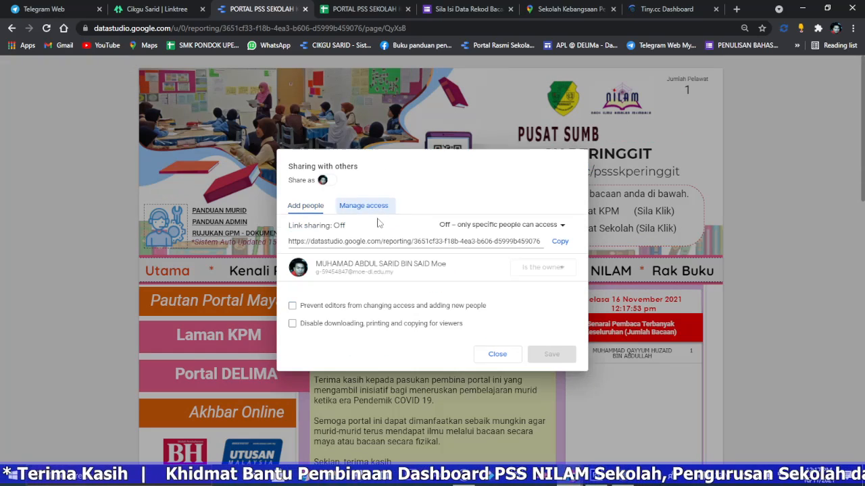
pyautogui.click(500, 225)
pyautogui.click(467, 247)
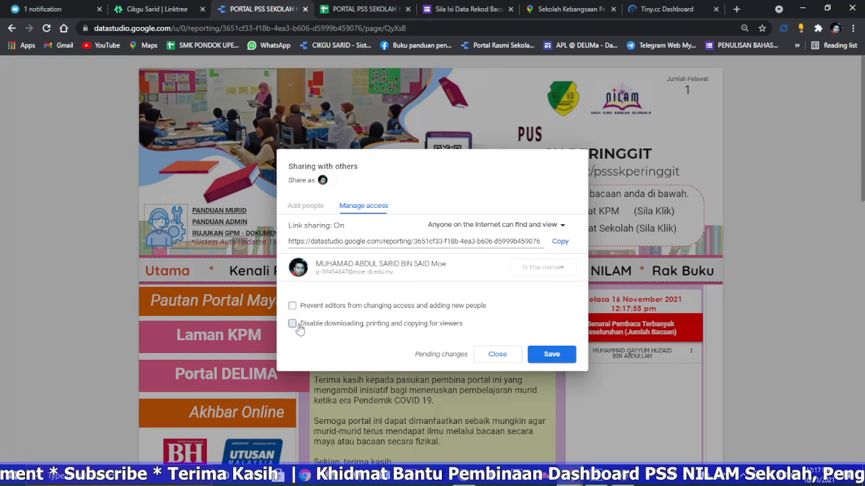
pyautogui.click(560, 241)
pyautogui.click(550, 353)
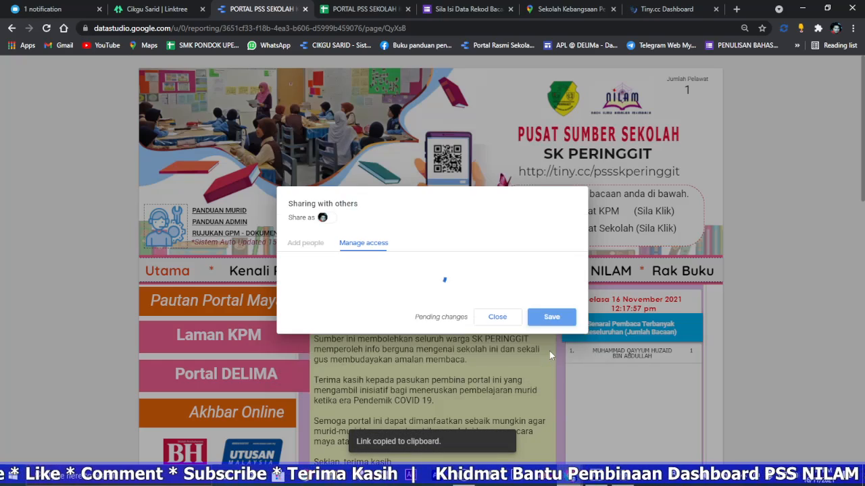
# Step: Start a new short URL in Tiny.cc with the copied report link as the long address
pyautogui.click(662, 8)
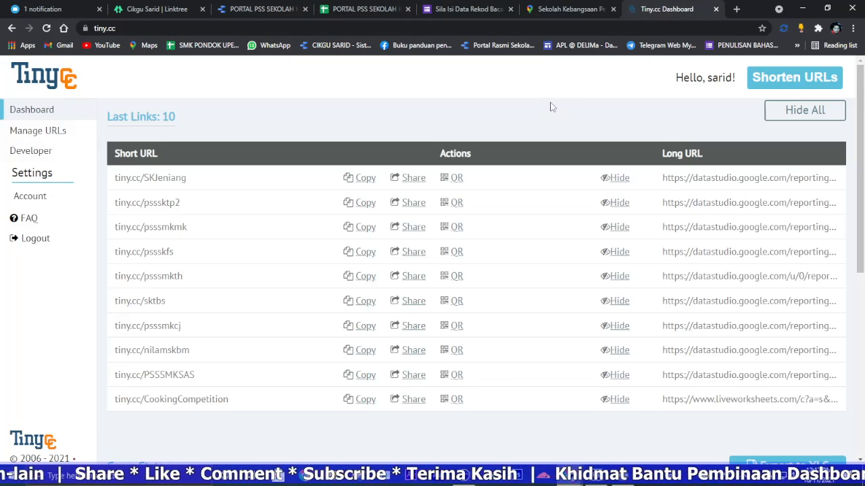
pyautogui.click(789, 81)
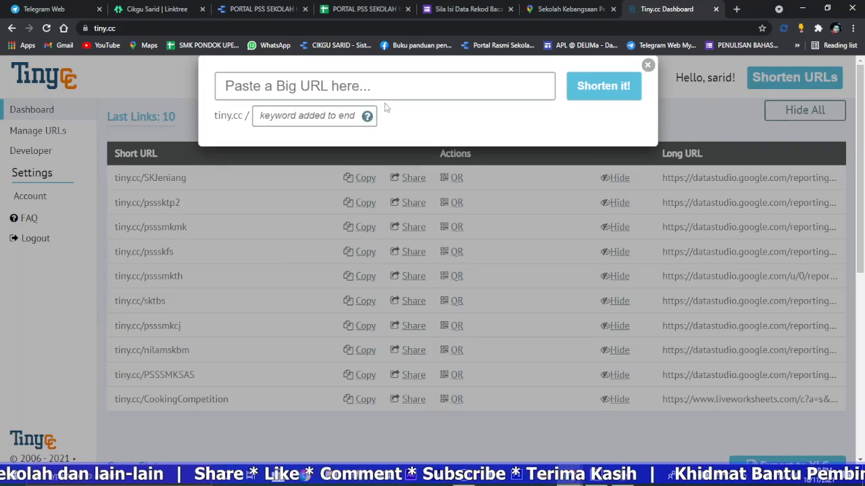
pyautogui.rightClick(356, 91)
pyautogui.click(387, 172)
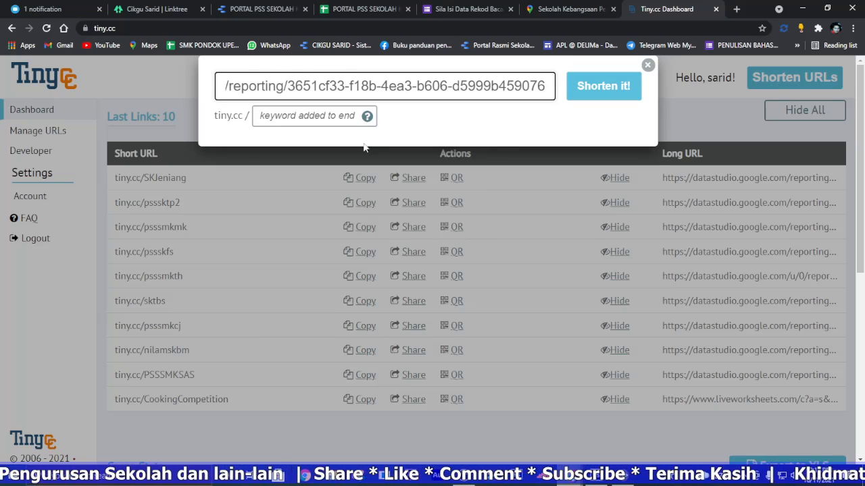
# Step: Close the report's sharing dialog, copy the keyword pssskperinggit from the header address, and shorten the link in Tiny.cc with that keyword
pyautogui.click(244, 9)
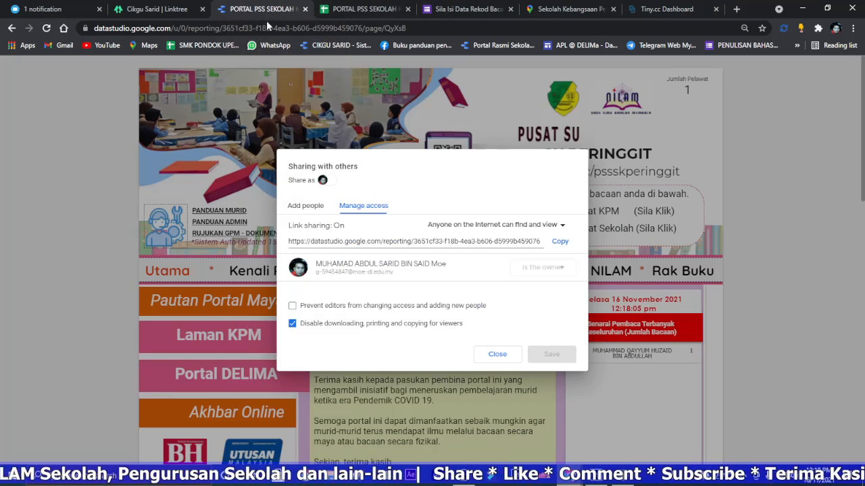
pyautogui.click(503, 348)
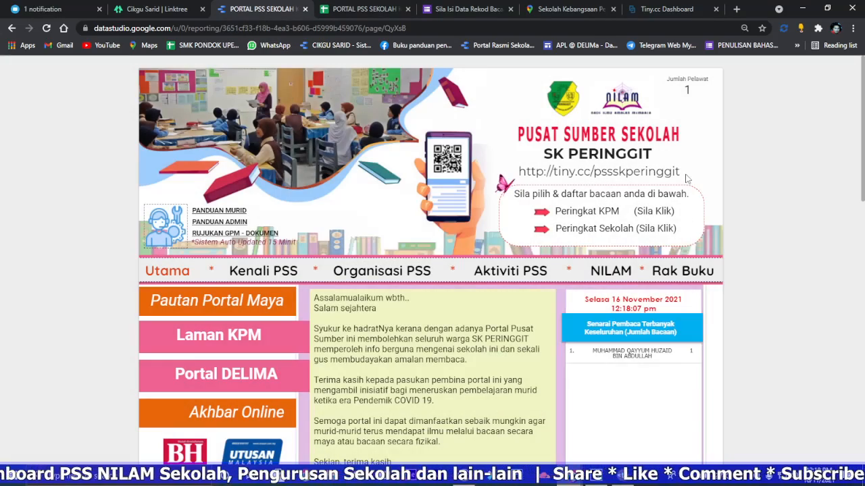
pyautogui.moveTo(597, 173); pyautogui.dragTo(592, 173)
pyautogui.rightClick(606, 172)
pyautogui.click(623, 181)
pyautogui.click(652, 10)
pyautogui.click(340, 116)
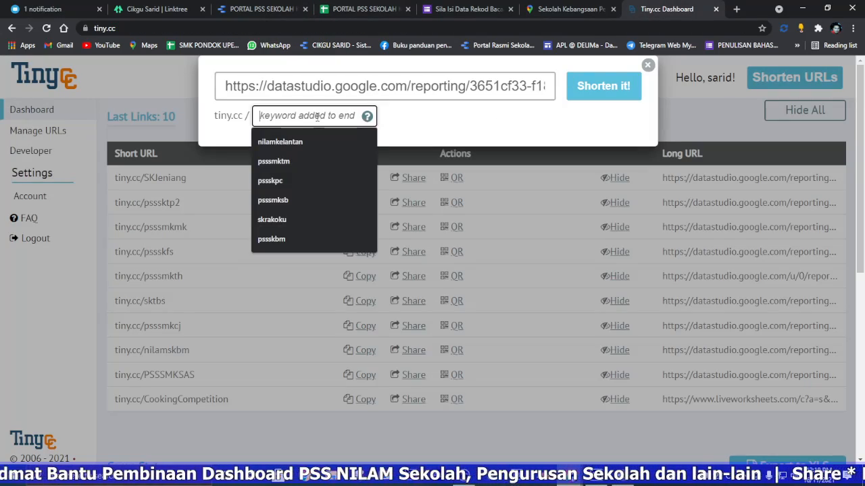
pyautogui.rightClick(318, 117)
pyautogui.click(354, 200)
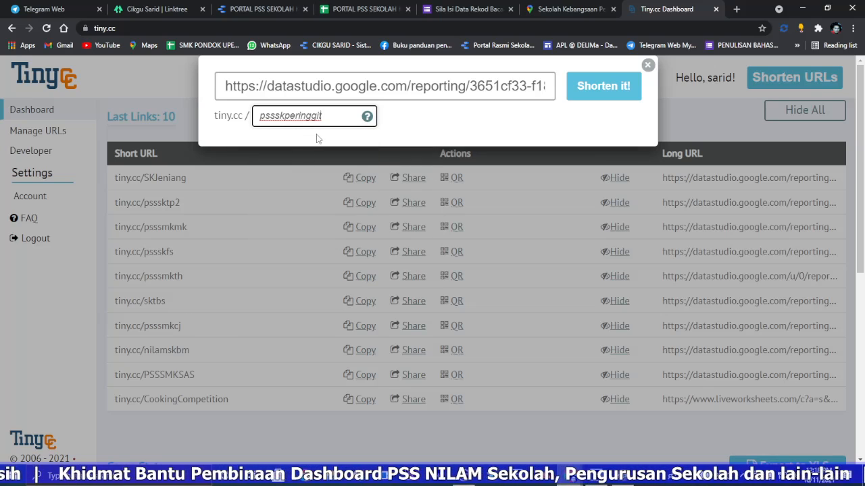
pyautogui.click(604, 90)
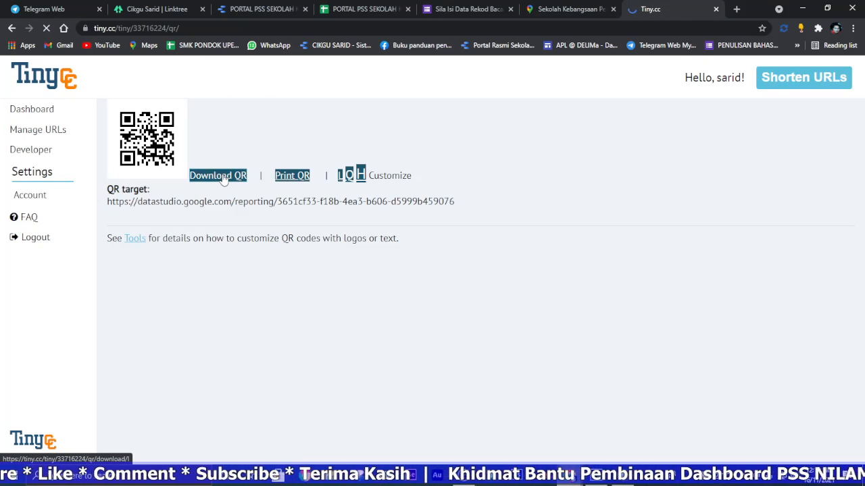
# Step: Download the short link's QR code and replace the QR image on the header's phone with tiny_cc_pssskperinggit.png
pyautogui.click(220, 175)
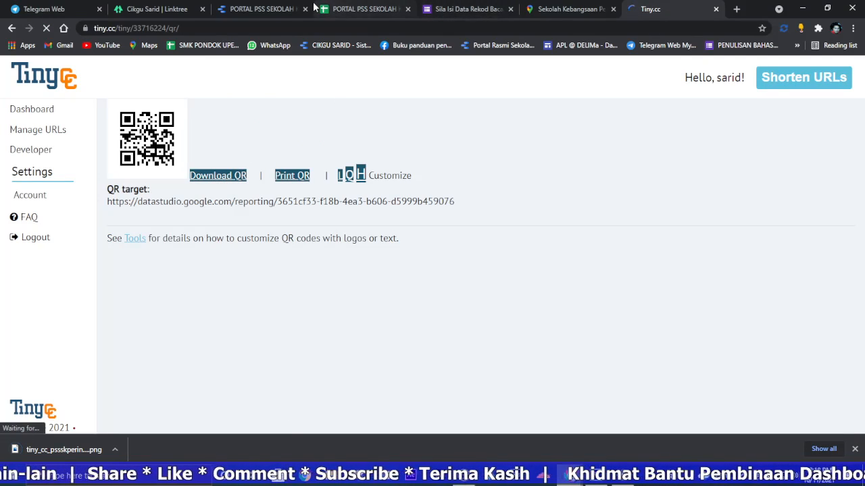
pyautogui.click(263, 9)
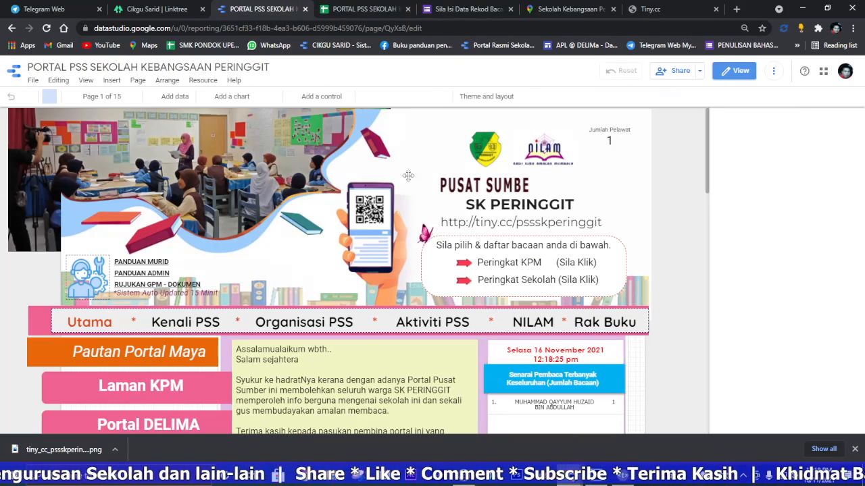
pyautogui.click(372, 210)
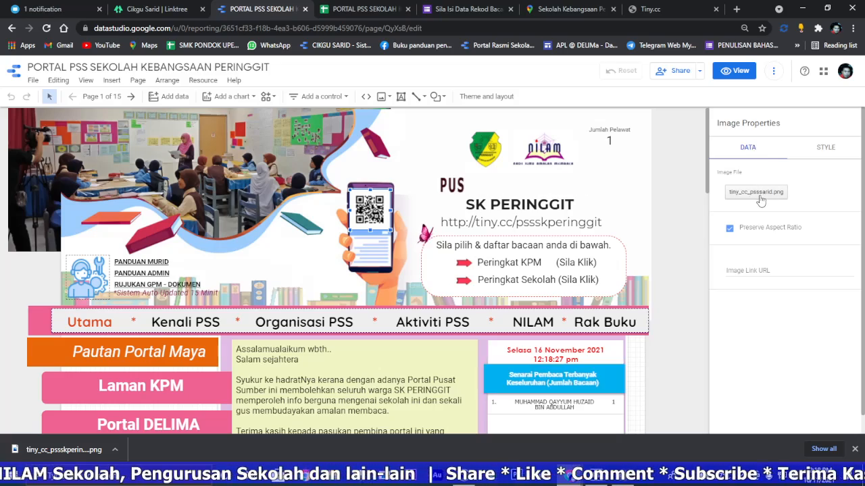
pyautogui.click(755, 193)
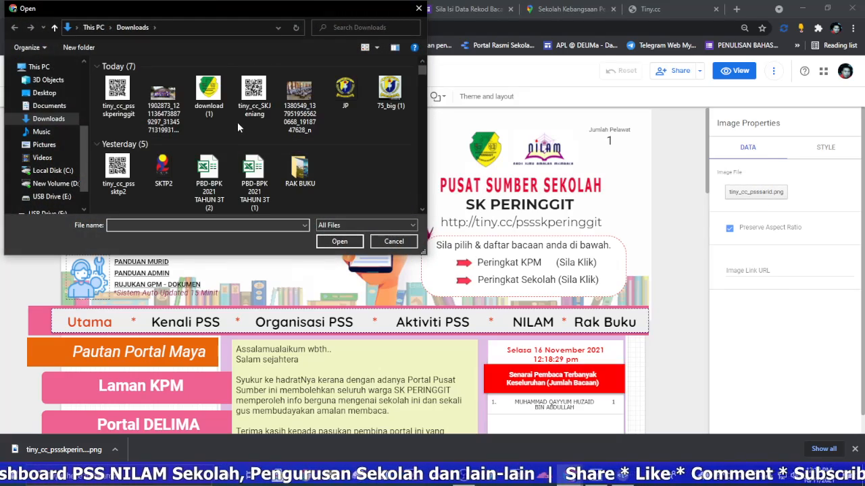
pyautogui.doubleClick(118, 94)
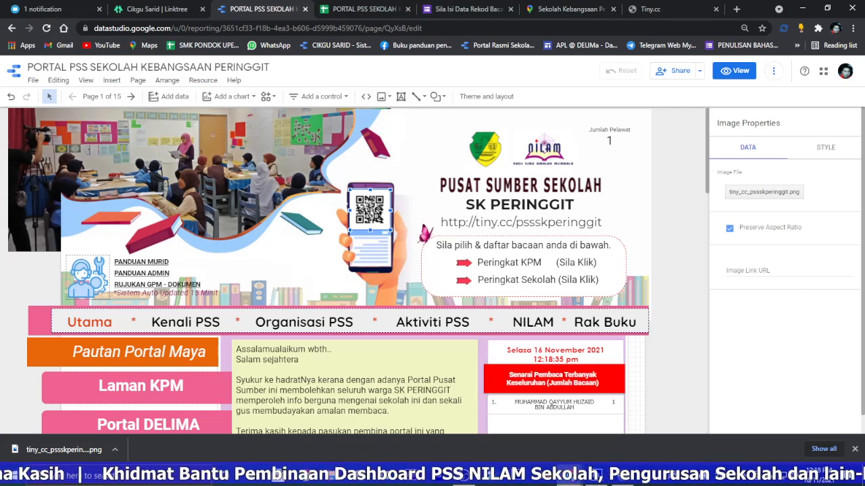
# Step: Replace the header's classroom photo with the downloaded staff group photo and shift it right to fit the curved frame
pyautogui.click(19, 186)
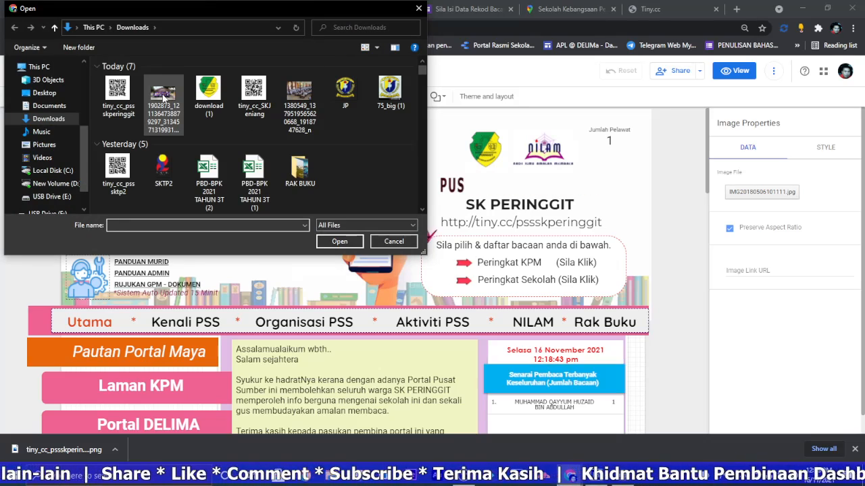
pyautogui.doubleClick(159, 98)
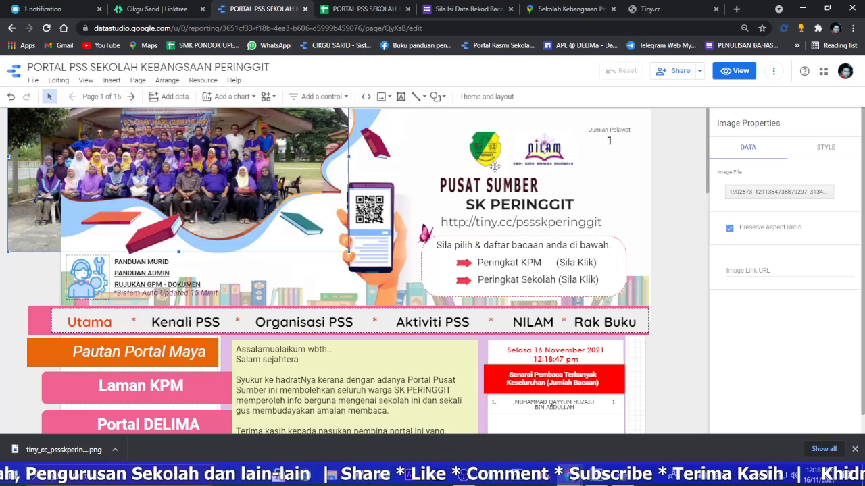
pyautogui.press('Right')
pyautogui.press('Right')
pyautogui.press('Right')
pyautogui.press('Right')
pyautogui.press('Right')
pyautogui.press('Right')
pyautogui.press('Right')
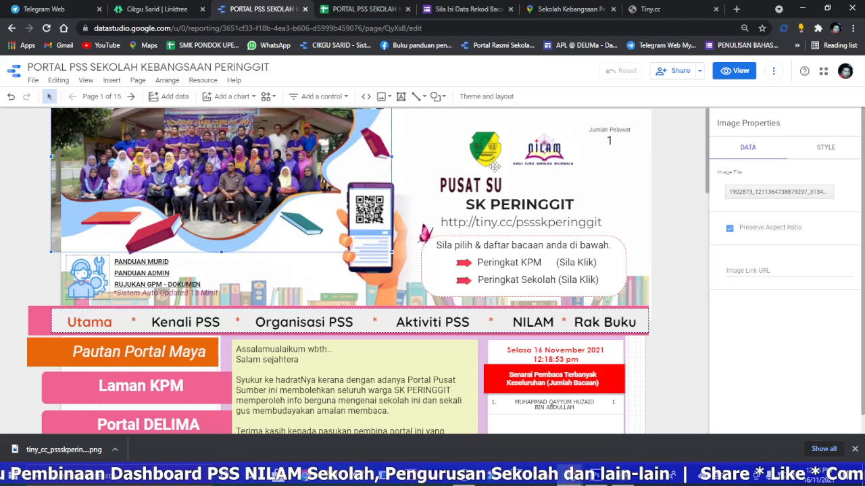
# Step: Refresh the report's data in view mode and check the reader records on the home and NILAM pages, ending on Utama
pyautogui.click(727, 68)
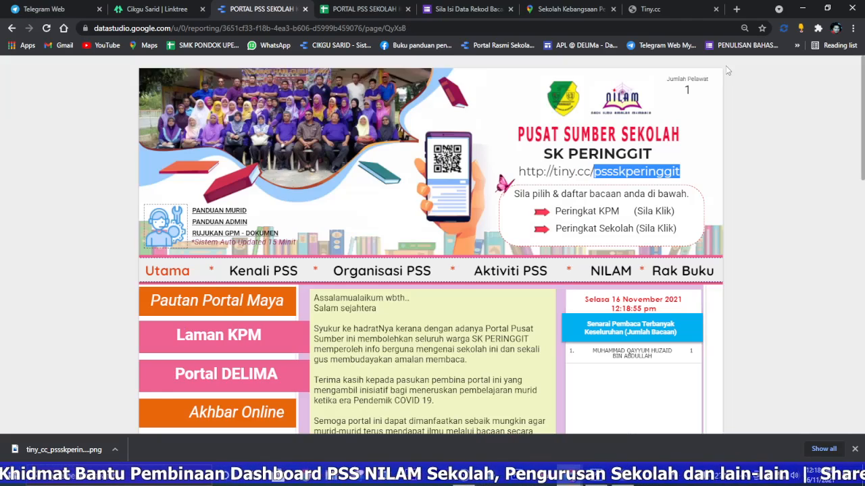
pyautogui.click(774, 70)
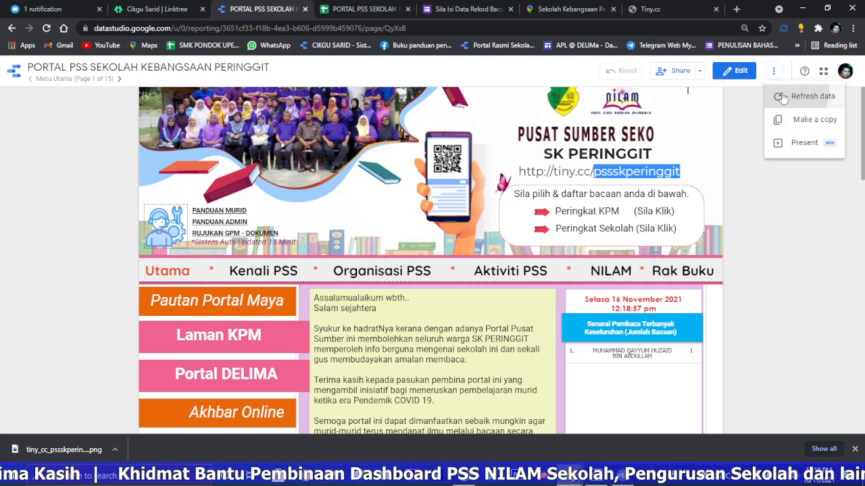
pyautogui.click(804, 96)
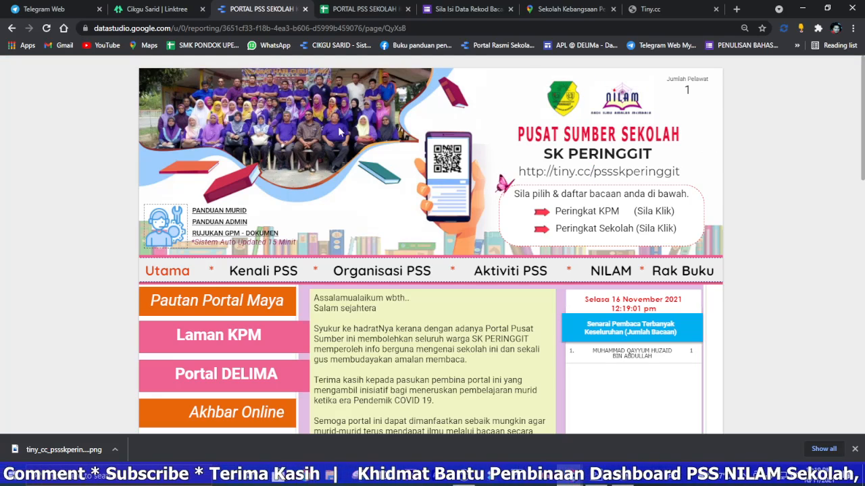
pyautogui.scroll(-2, 623, 265)
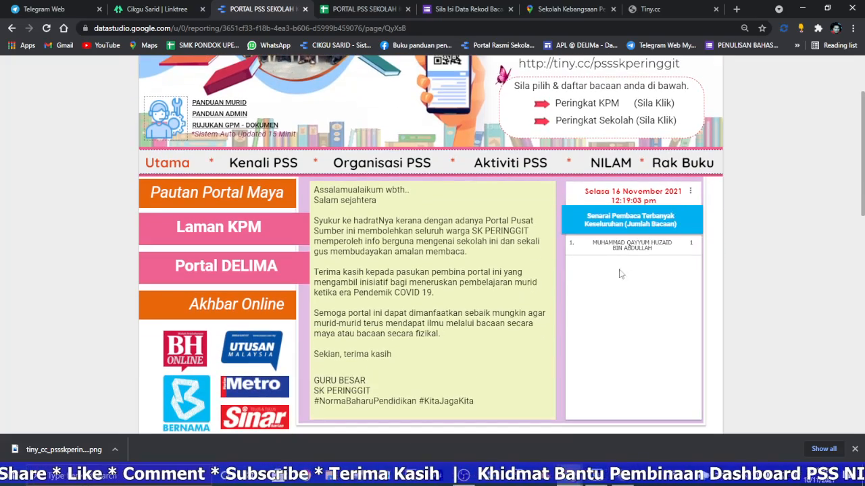
pyautogui.click(607, 167)
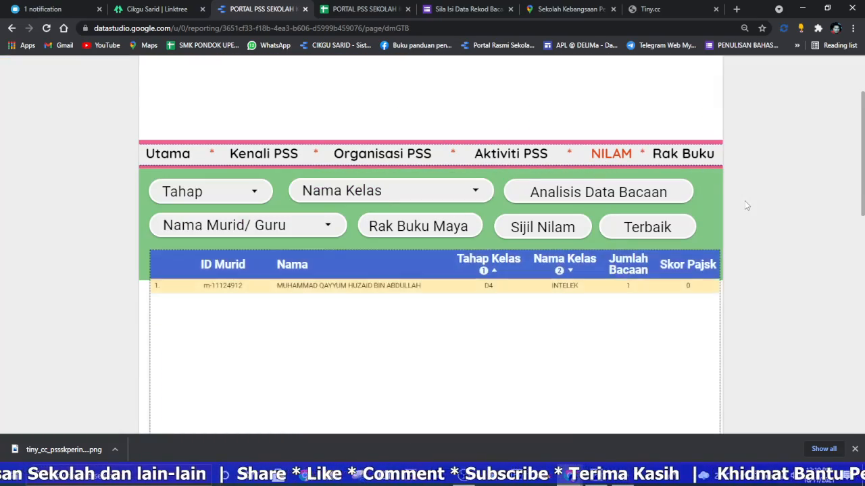
pyautogui.scroll(-1, 388, 286)
pyautogui.scroll(2, 218, 191)
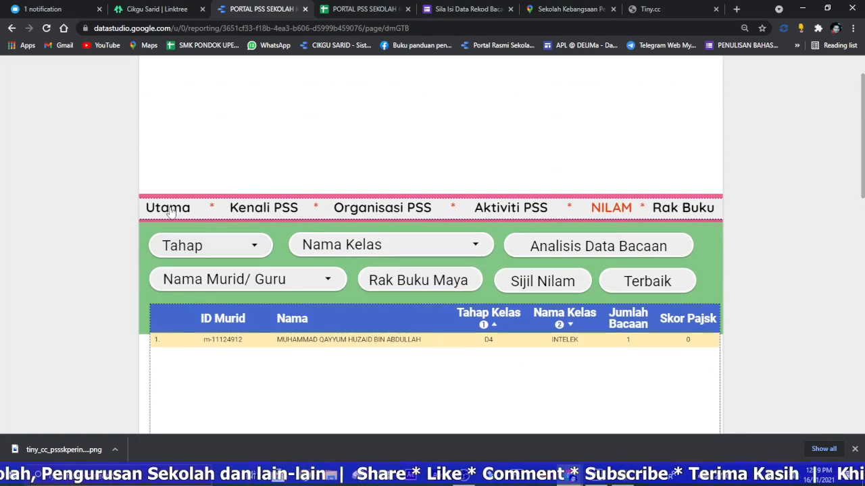
pyautogui.click(171, 210)
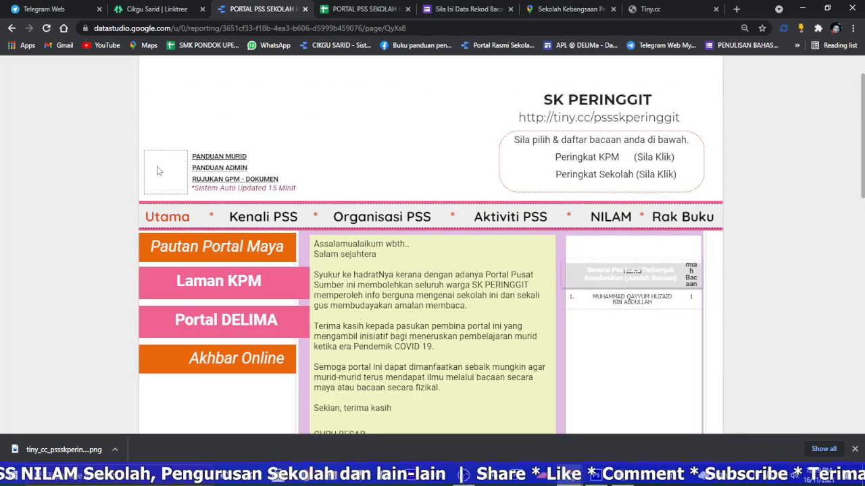
# Step: In the portal's Google Sheets file, clear the sample pupil record from A2:D4 of the MAKLUMAT sheet
pyautogui.click(378, 11)
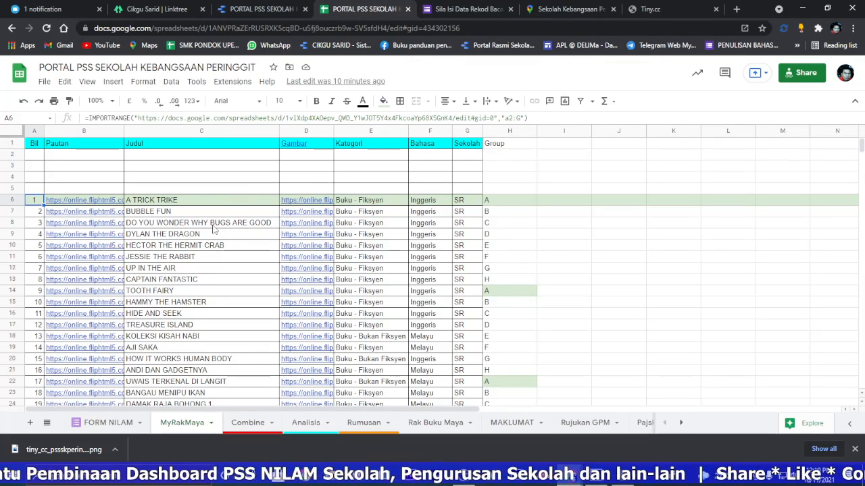
pyautogui.click(109, 423)
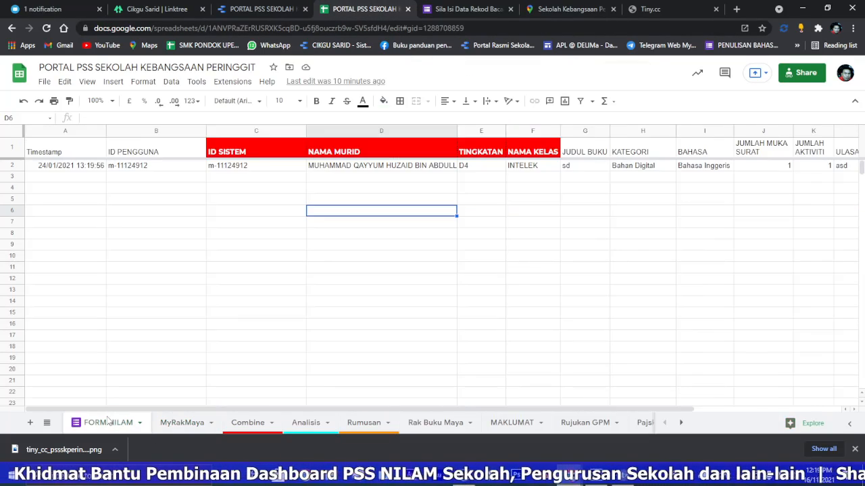
pyautogui.click(503, 423)
pyautogui.moveTo(61, 161); pyautogui.dragTo(421, 187)
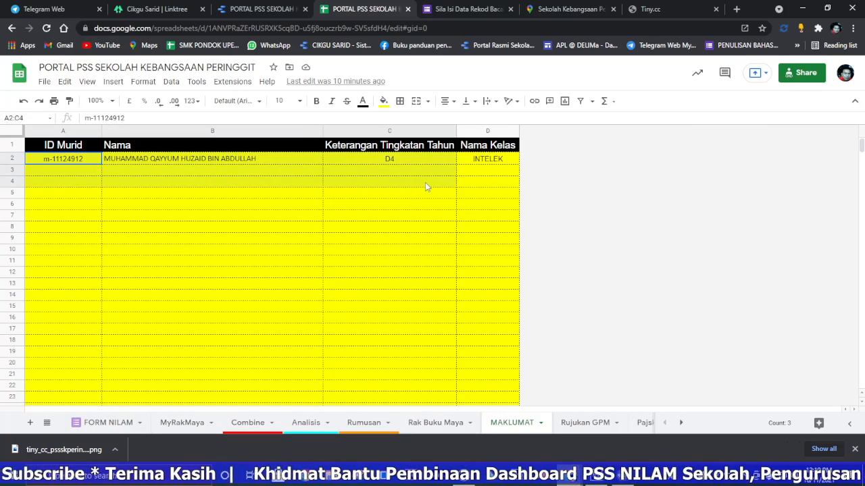
pyautogui.press('Delete')
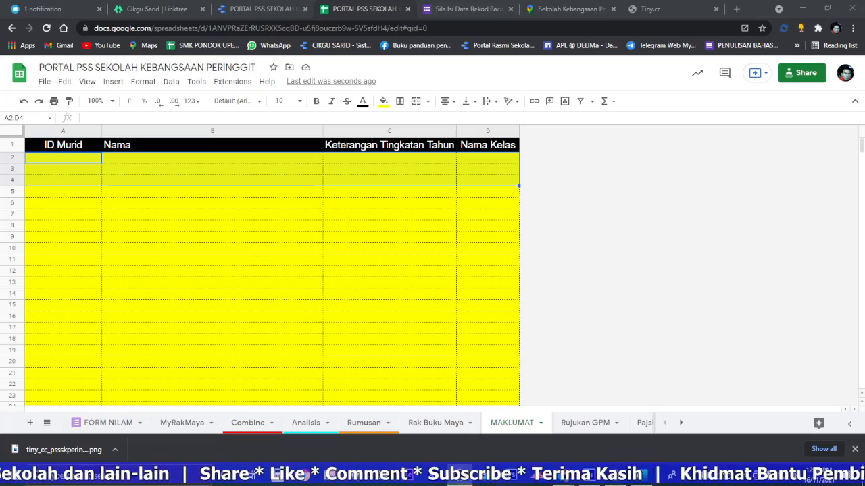
# Step: Switch to the Excel workbook ID MURID NOV 21 SK PERINGGIT, copy pupil records B4:E617 from Data Murid, and return to the portal's Google Sheets file
pyautogui.click(646, 480)
pyautogui.click(723, 134)
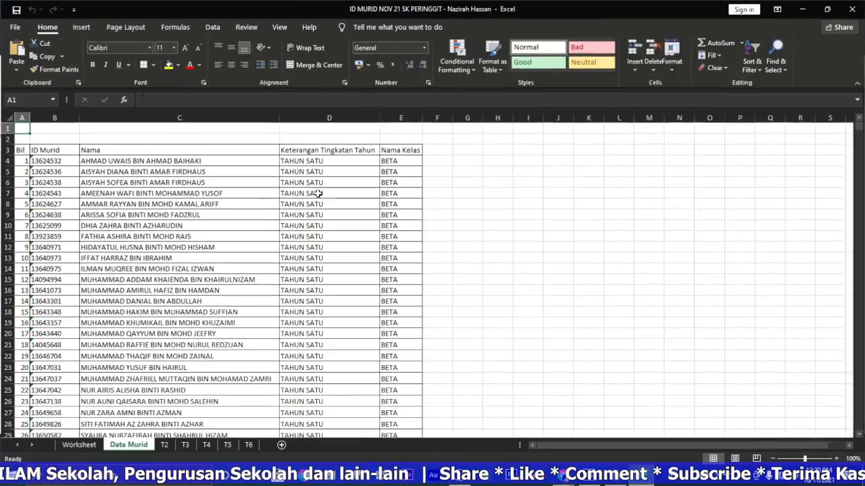
pyautogui.moveTo(61, 161); pyautogui.dragTo(380, 390)
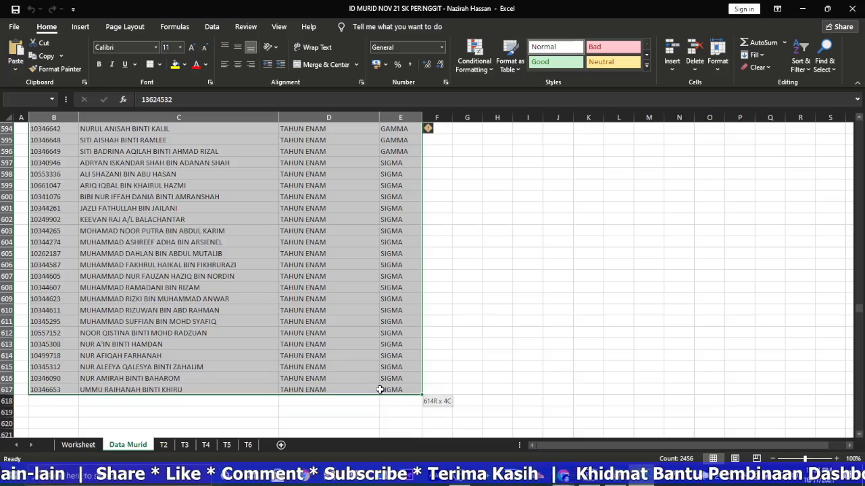
pyautogui.rightClick(245, 323)
pyautogui.click(277, 75)
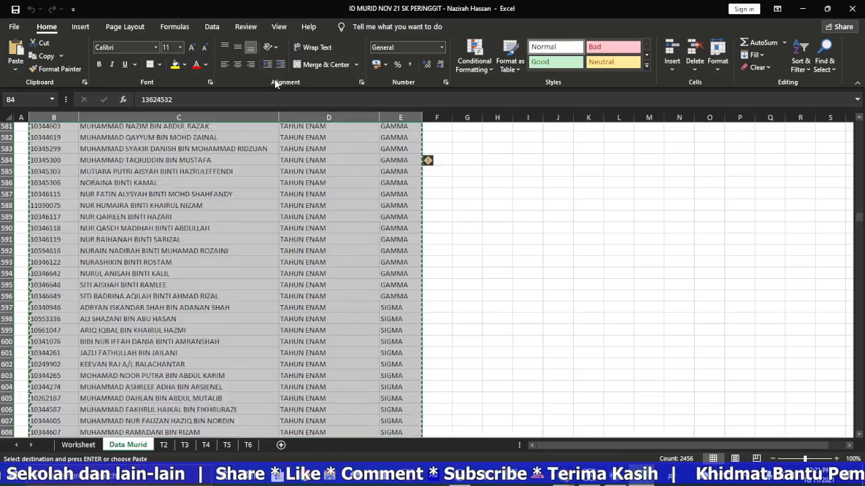
pyautogui.click(802, 8)
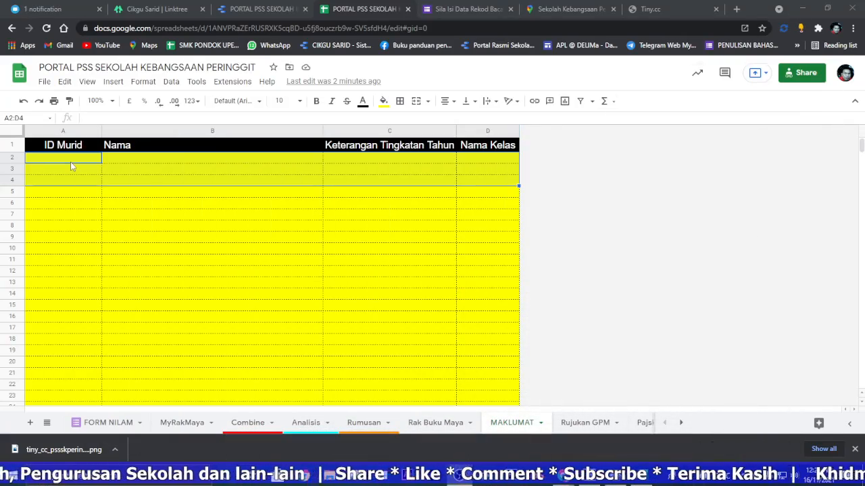
# Step: Paste the copied pupil records as values only into the MAKLUMAT sheet from cell A2
pyautogui.click(71, 164)
pyautogui.rightClick(71, 163)
pyautogui.moveTo(150, 200)
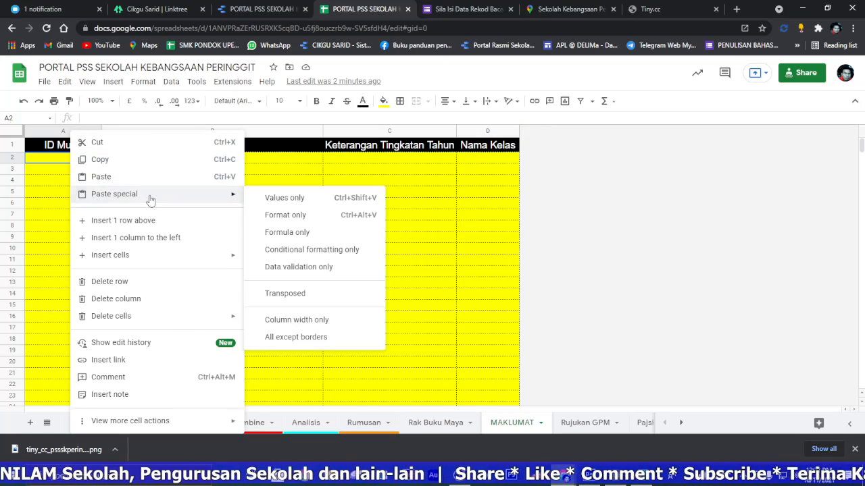
pyautogui.click(275, 202)
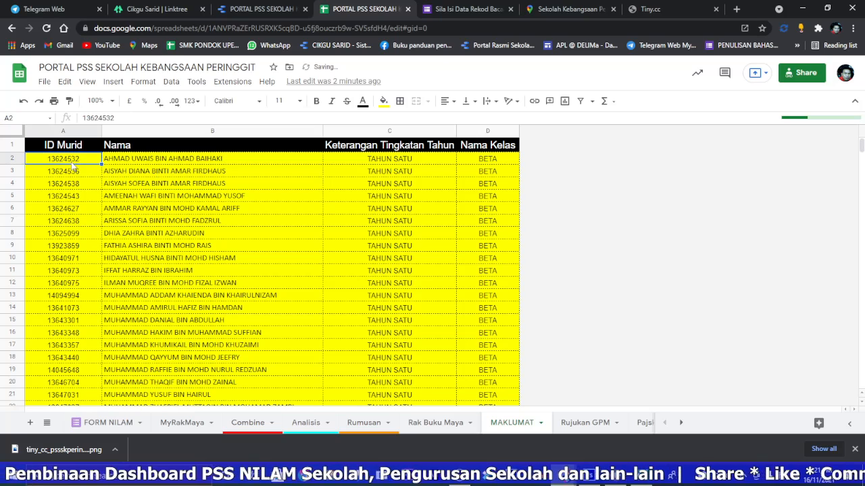
# Step: Insert two helper columns after Nama Kelas in the MAKLUMAT sheet
pyautogui.click(492, 132)
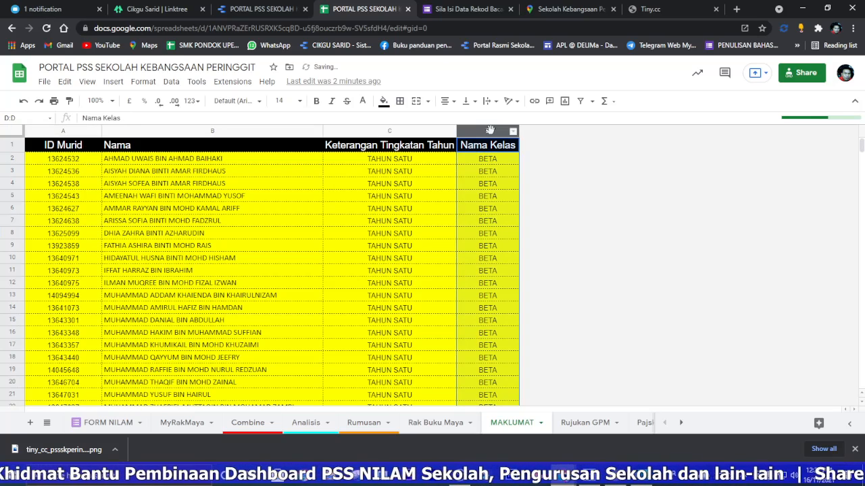
pyautogui.rightClick(491, 132)
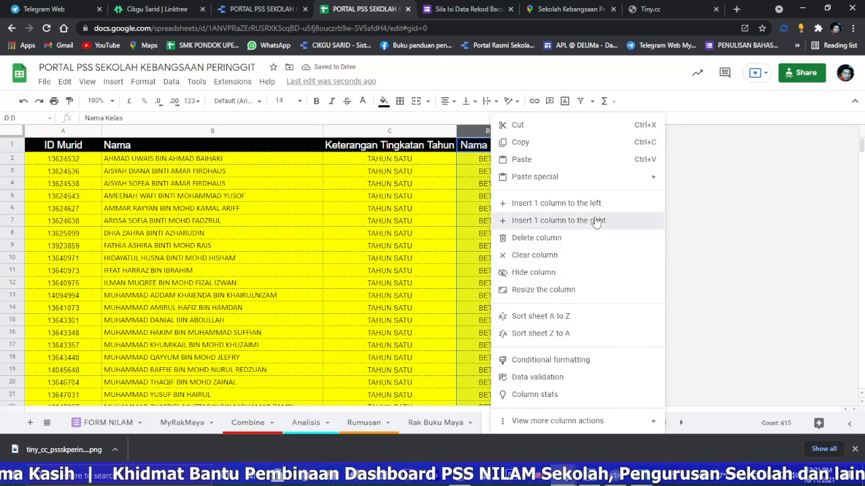
pyautogui.click(593, 220)
pyautogui.rightClick(547, 138)
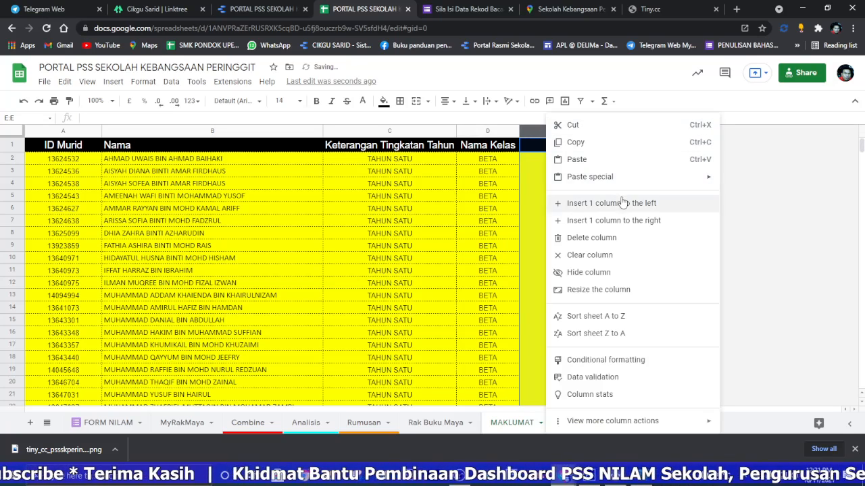
pyautogui.click(662, 220)
# Step: Enter the prefix m- in E2 and fill it down column E for every pupil row
pyautogui.click(550, 162)
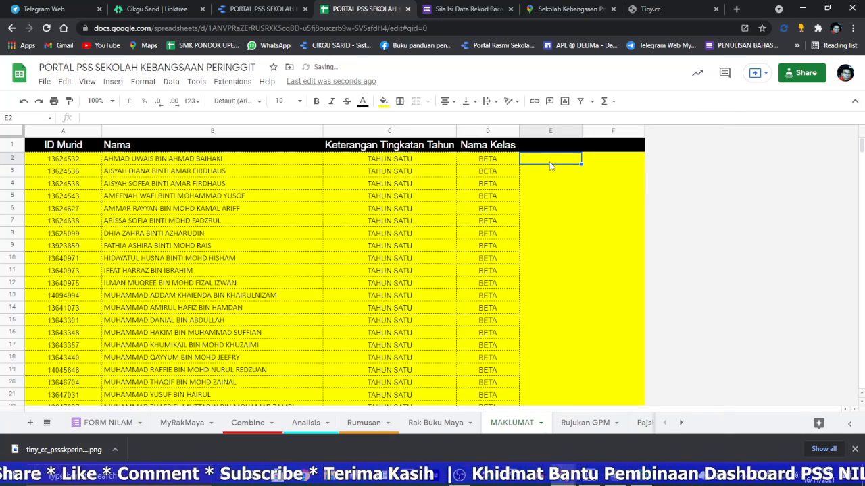
pyautogui.write('M')
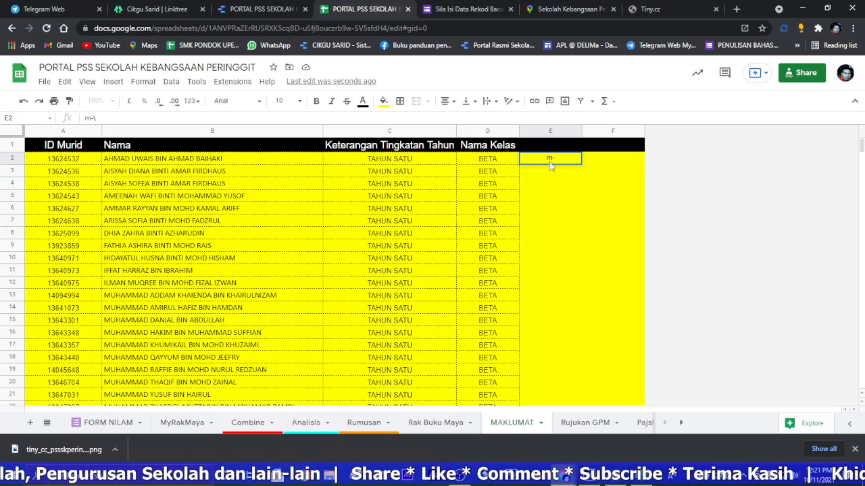
pyautogui.press('Return')
pyautogui.click(548, 161)
pyautogui.doubleClick(581, 164)
# Step: Enter =ARRAYFORMULA(E2&A2) in F2 to join the prefix and pupil ID, and auto-fill the formula down column F
pyautogui.click(601, 163)
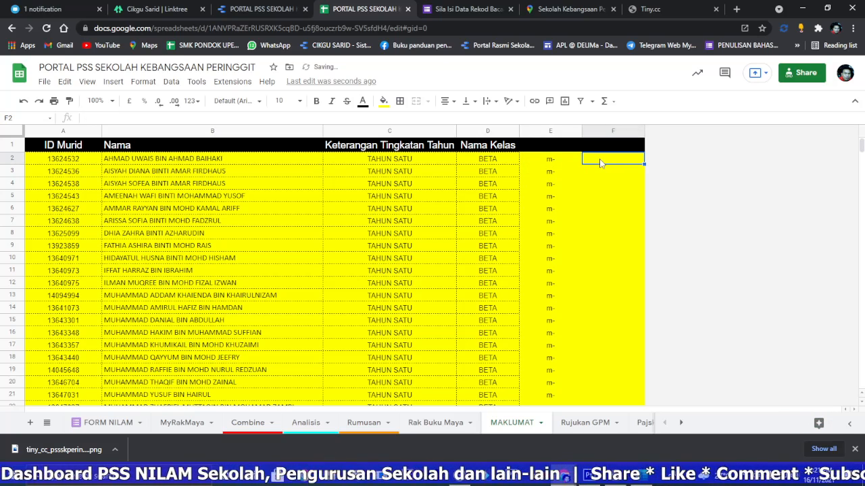
pyautogui.write('=arr')
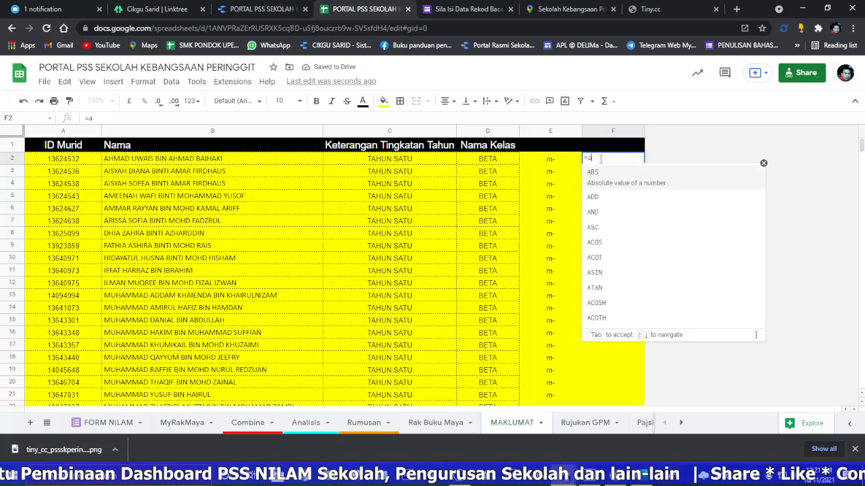
pyautogui.click(626, 187)
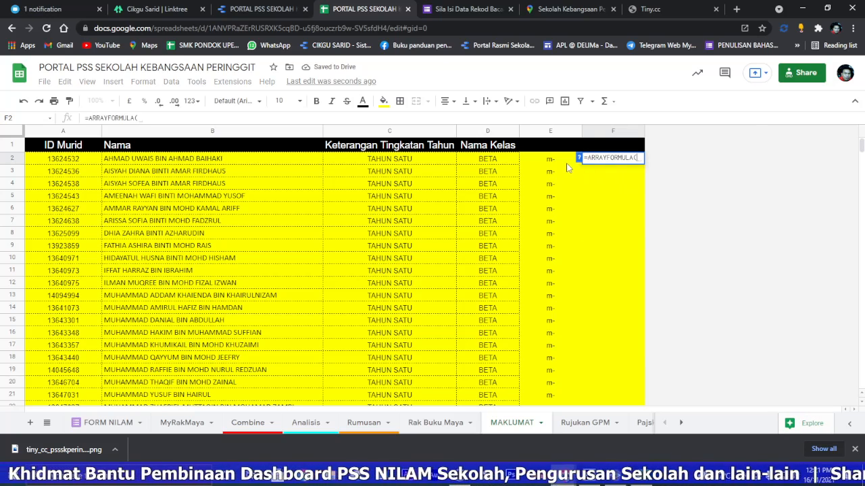
pyautogui.click(554, 163)
pyautogui.write('&')
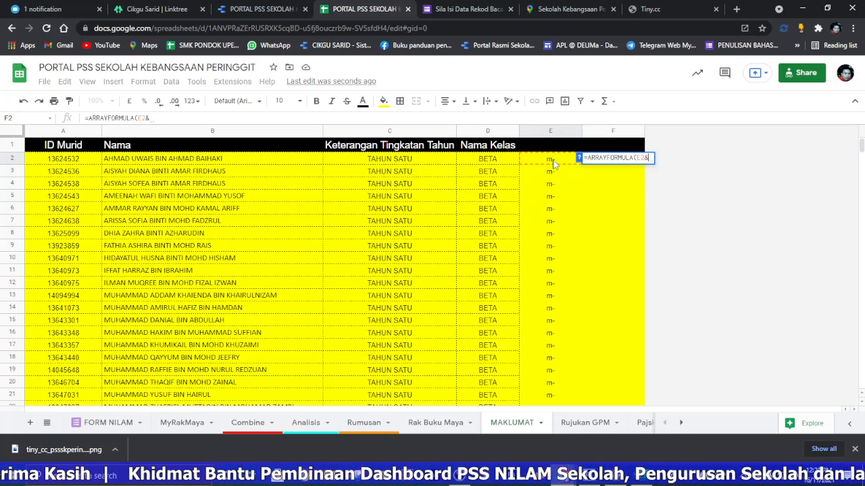
pyautogui.click(76, 162)
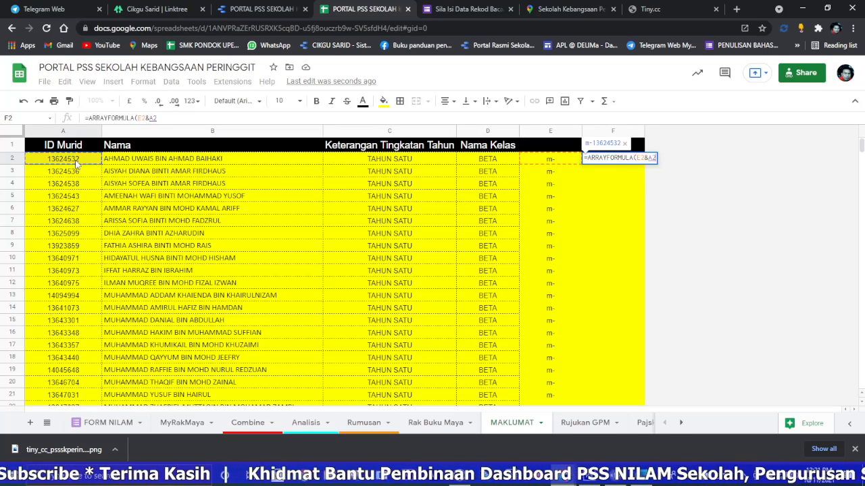
pyautogui.press('Return')
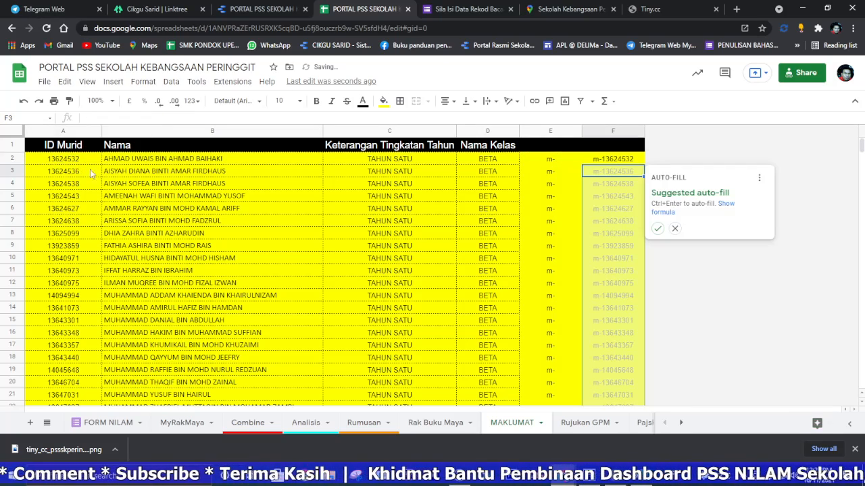
pyautogui.click(657, 229)
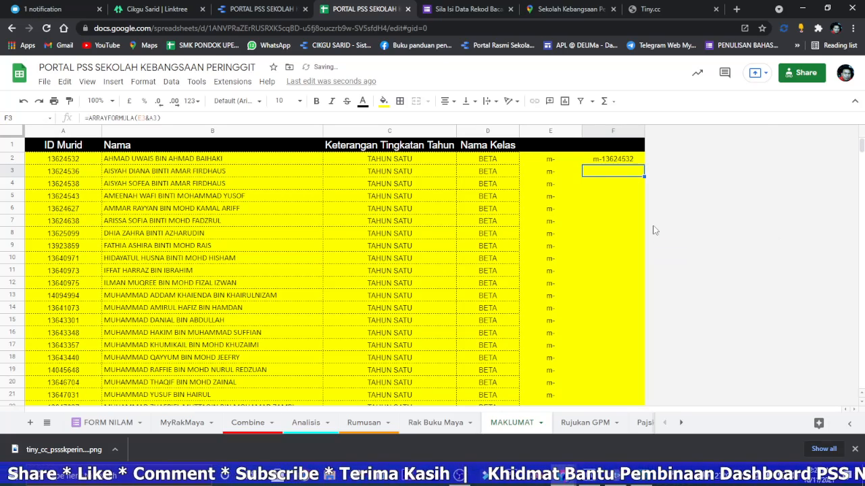
# Step: Copy the prefixed IDs in F2:F684 and paste them as values only over the ID Murid column from A2
pyautogui.click(620, 162)
pyautogui.moveTo(621, 162); pyautogui.dragTo(636, 426)
pyautogui.moveTo(859, 159); pyautogui.dragTo(860, 252)
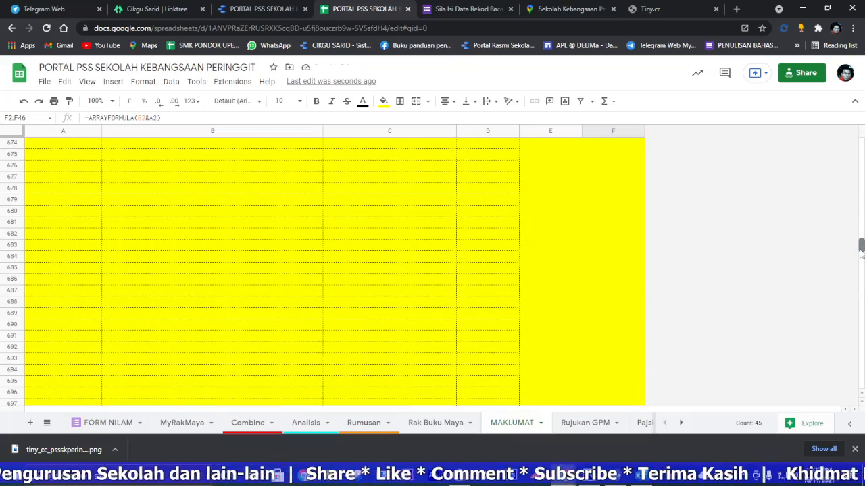
pyautogui.keyDown('shift'); pyautogui.click(638, 261); pyautogui.keyUp('shift')
pyautogui.scroll(3, 623, 236)
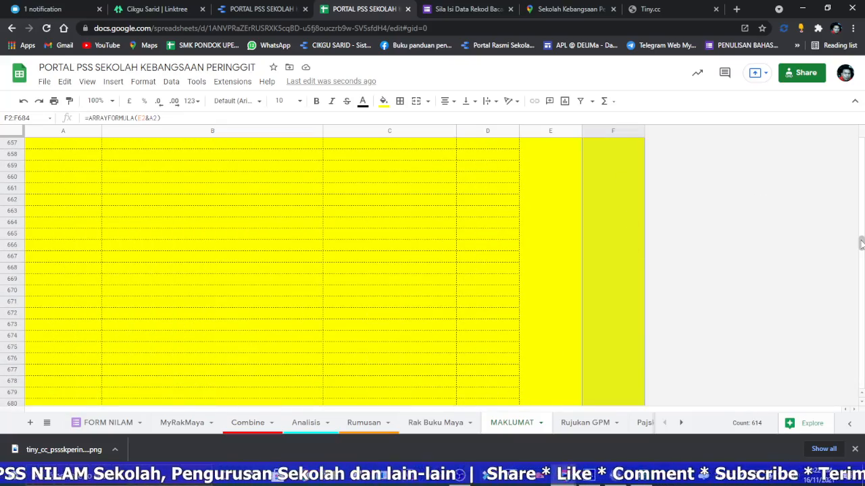
pyautogui.moveTo(860, 243); pyautogui.dragTo(861, 152)
pyautogui.rightClick(608, 168)
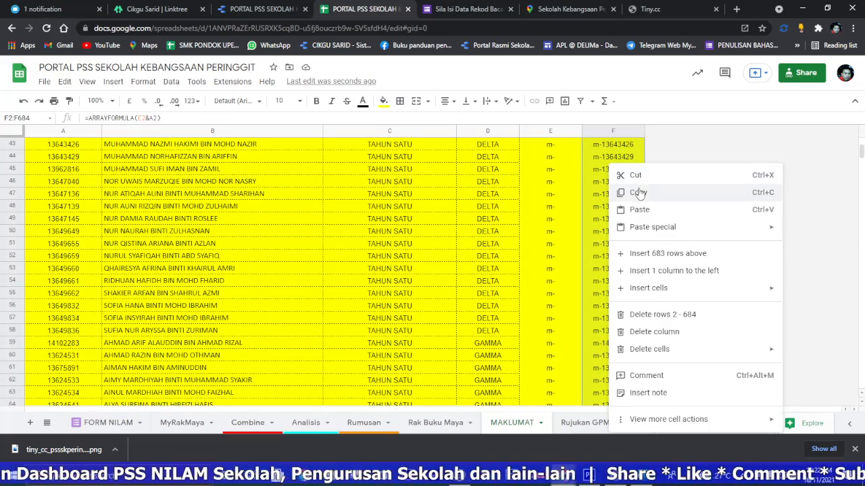
pyautogui.click(638, 194)
pyautogui.moveTo(860, 155); pyautogui.dragTo(861, 142)
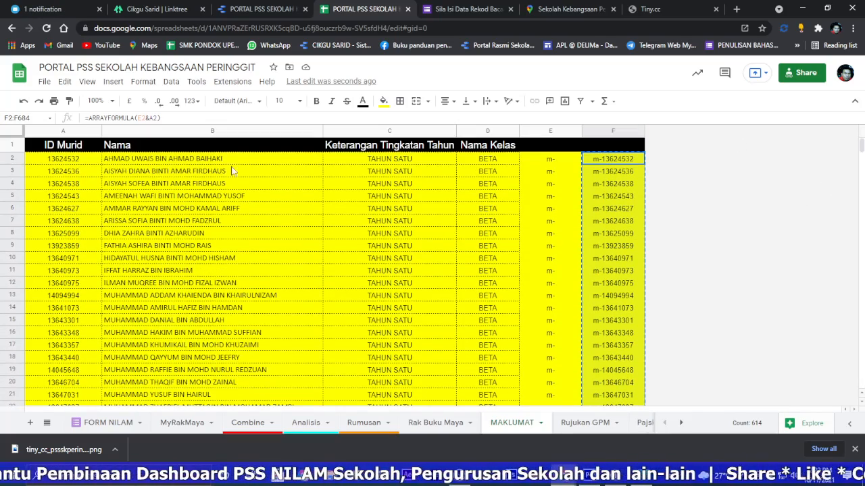
pyautogui.rightClick(84, 161)
pyautogui.moveTo(139, 193)
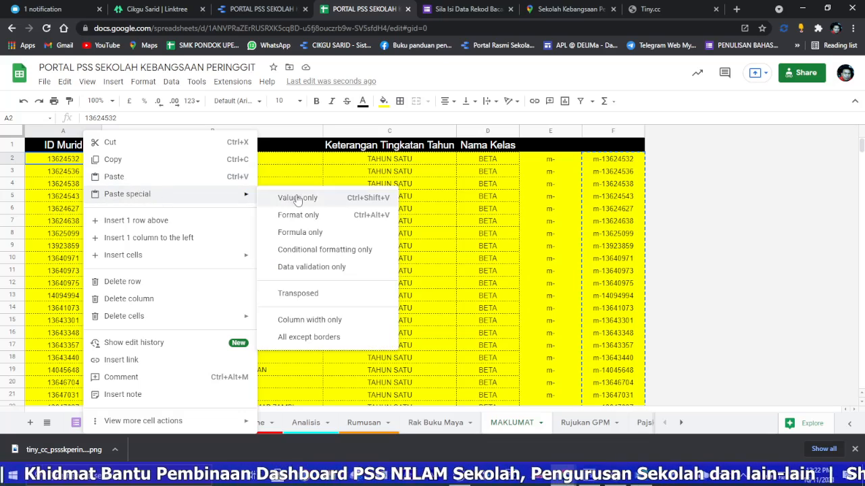
pyautogui.click(298, 198)
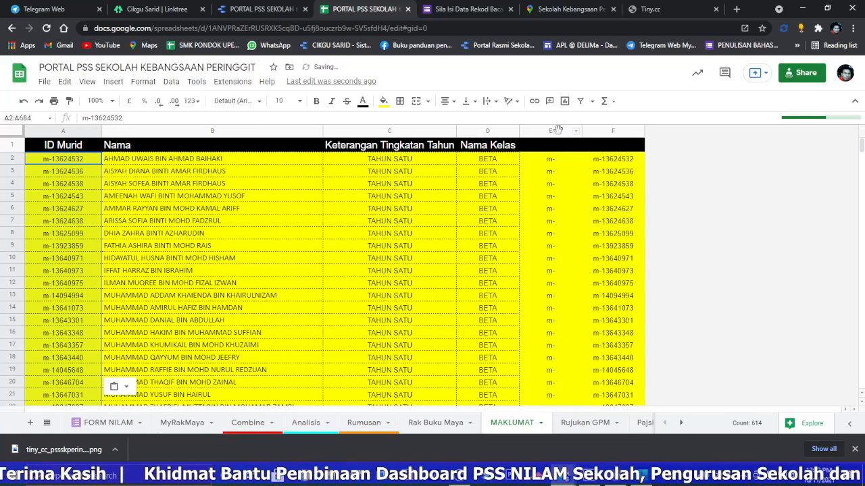
# Step: Delete the helper columns E and F from the MAKLUMAT sheet
pyautogui.moveTo(550, 130); pyautogui.dragTo(620, 132)
pyautogui.rightClick(598, 131)
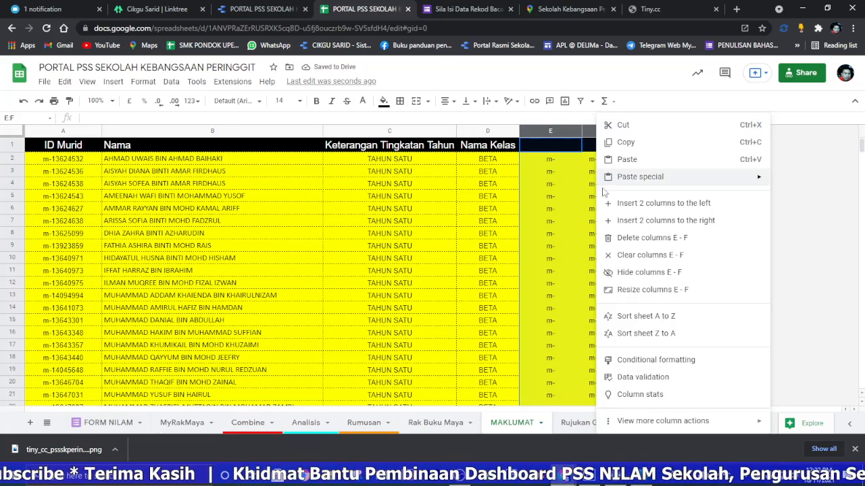
pyautogui.click(651, 237)
# Step: Copy the first pupil's ID from A2, paste it as a value into ID PENGGUNA cell B2 of FORM NILAM, and check the row's pupil details
pyautogui.click(71, 162)
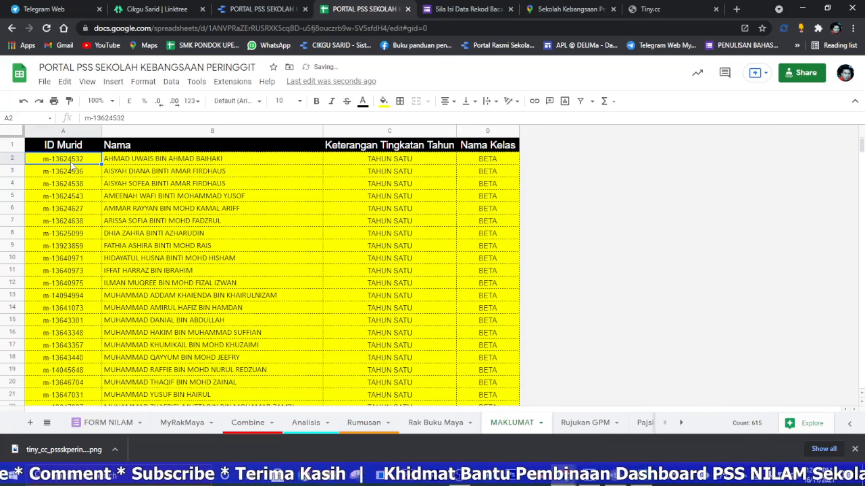
pyautogui.rightClick(71, 162)
pyautogui.click(92, 163)
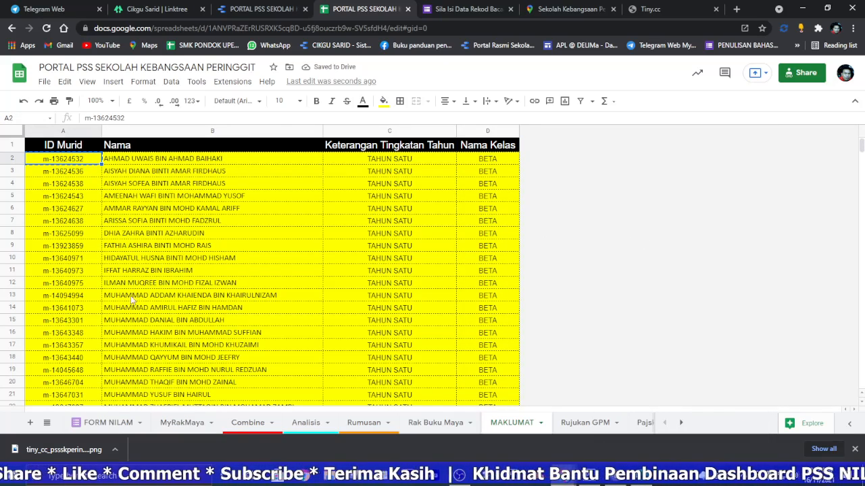
pyautogui.click(108, 423)
pyautogui.click(144, 166)
pyautogui.rightClick(144, 166)
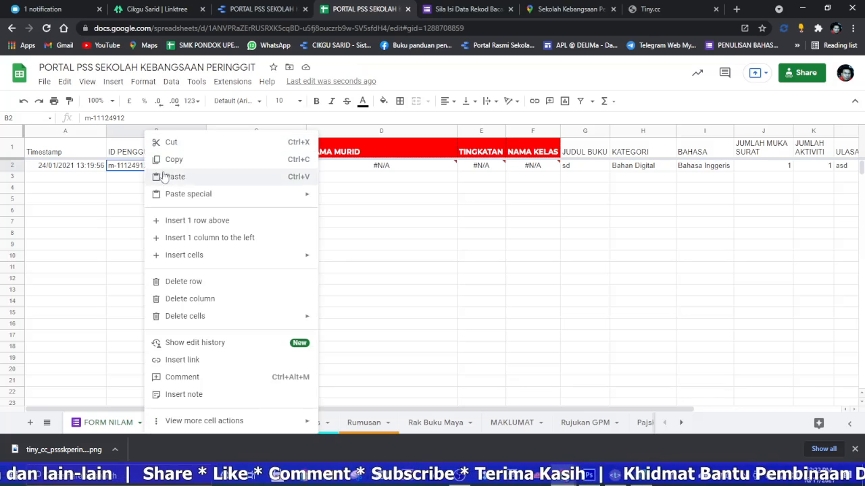
pyautogui.moveTo(203, 194)
pyautogui.click(358, 195)
pyautogui.click(169, 190)
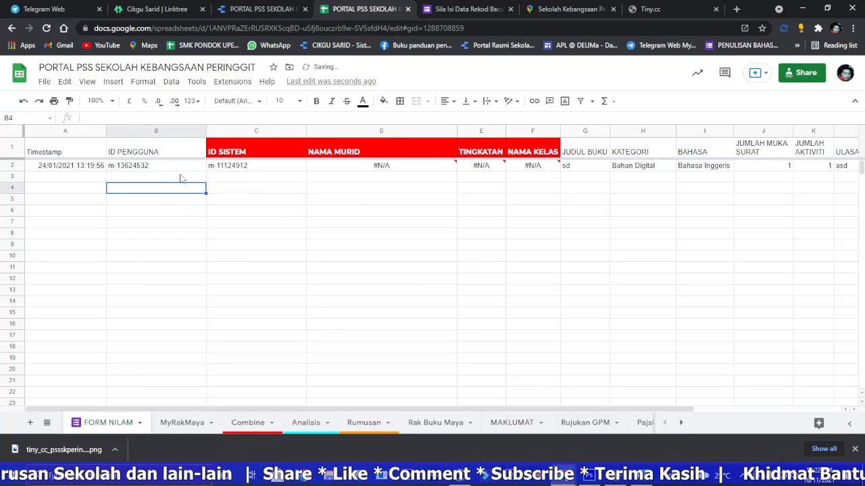
pyautogui.click(170, 168)
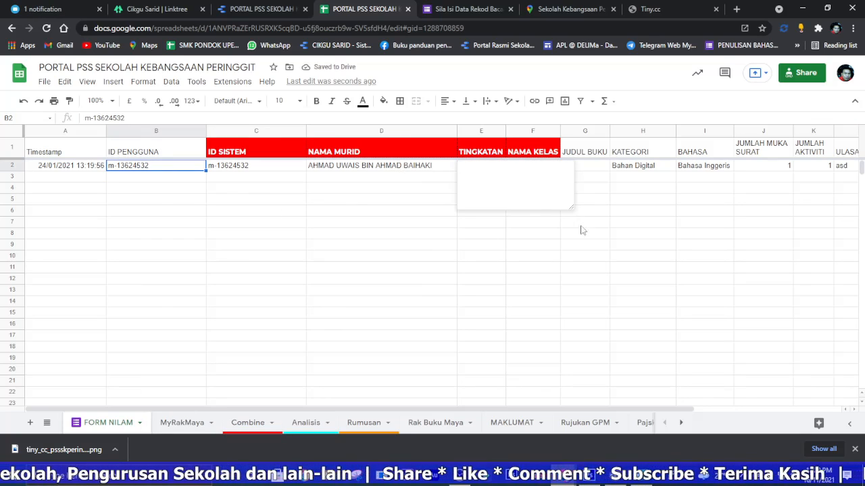
pyautogui.click(673, 235)
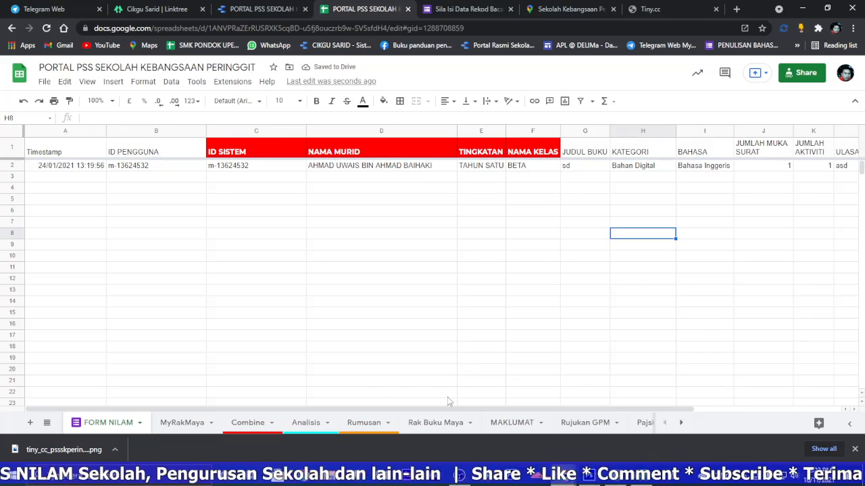
# Step: Search the MAKLUMAT sheet for the year label TAHUN SATU
pyautogui.click(512, 422)
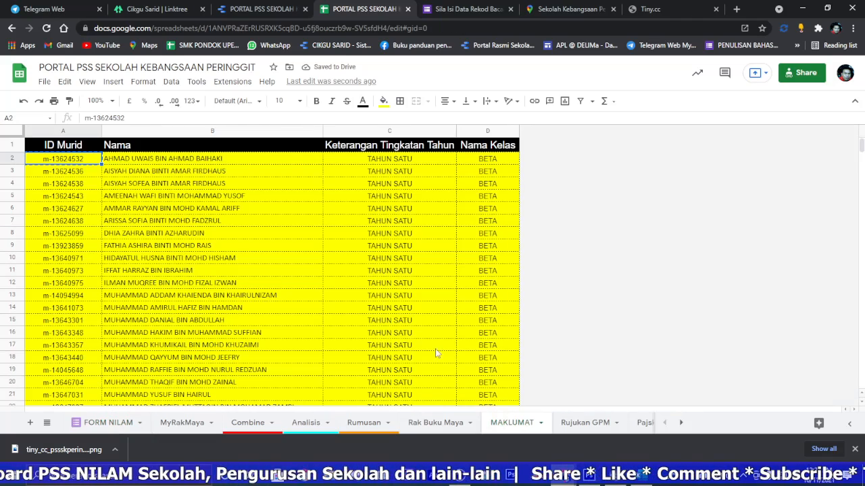
pyautogui.scroll(-3, 399, 162)
pyautogui.click(392, 217)
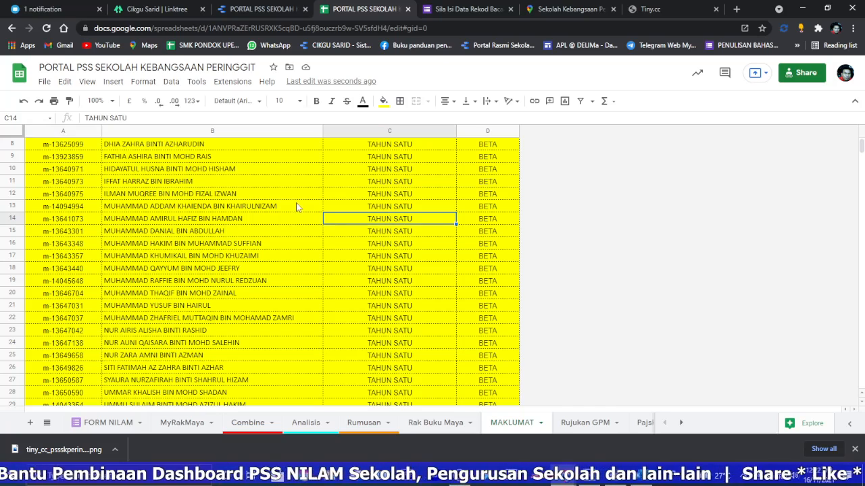
pyautogui.click(270, 170)
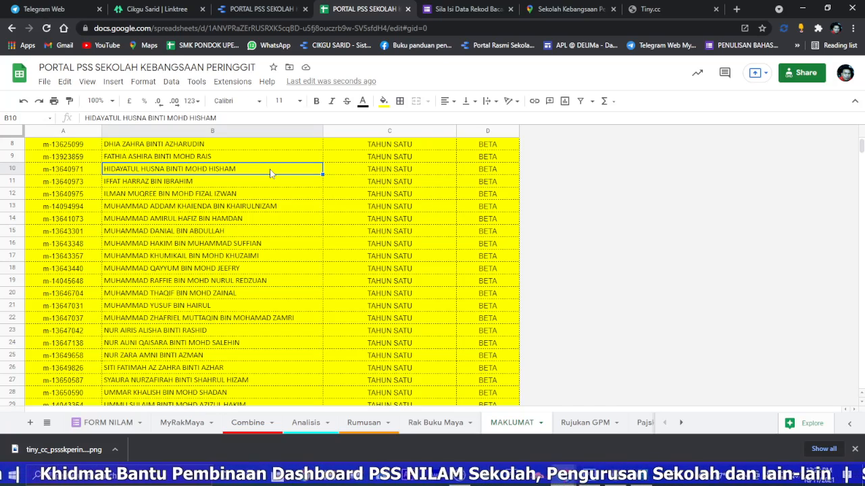
pyautogui.hotkey('ctrl', 'f')
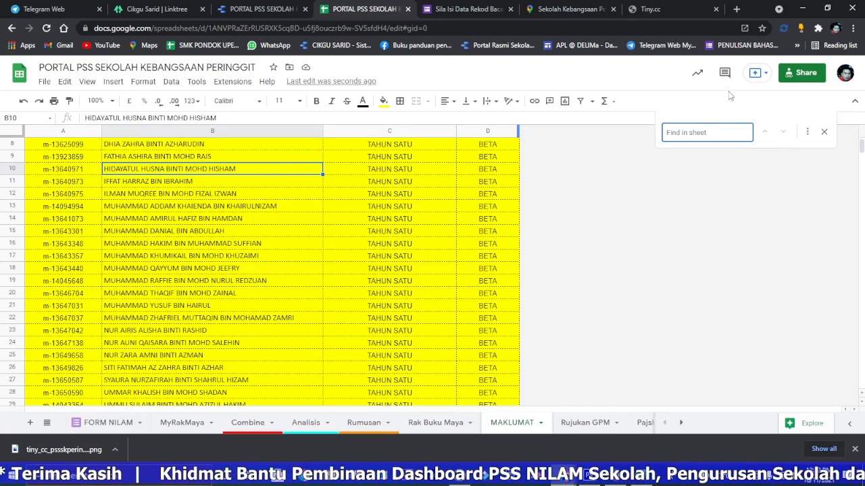
pyautogui.write('T')
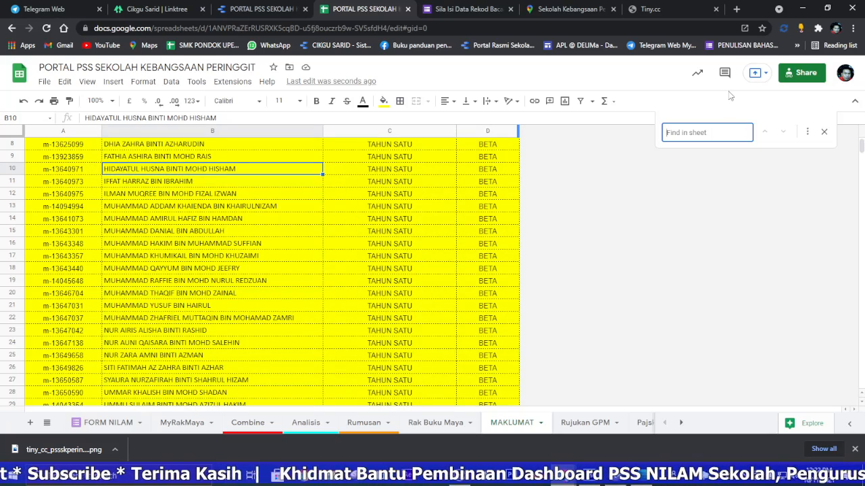
pyautogui.write('AHUN SA')
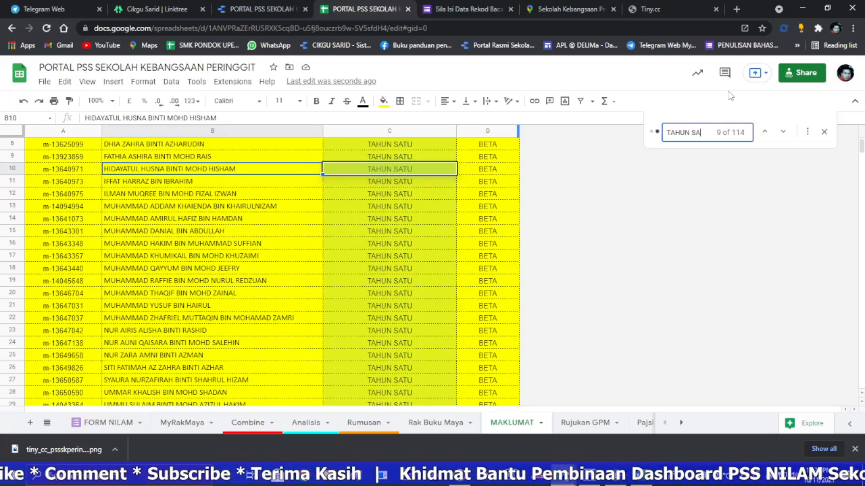
pyautogui.write('TU')
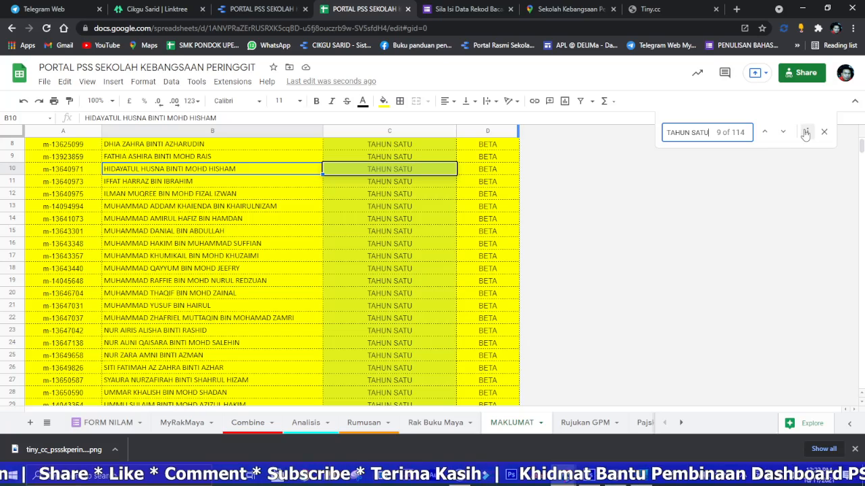
# Step: Replace all instances of TAHUN SATU with T1, limiting the find and replace to this sheet
pyautogui.click(807, 132)
pyautogui.click(405, 194)
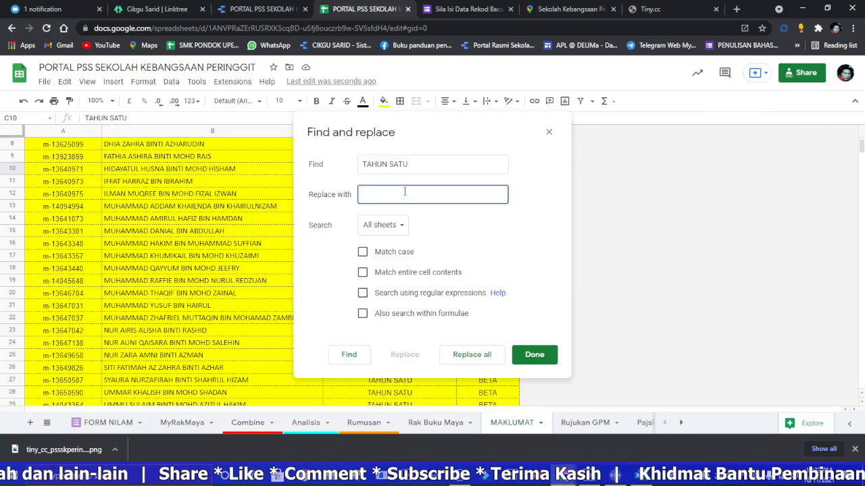
pyautogui.click(402, 227)
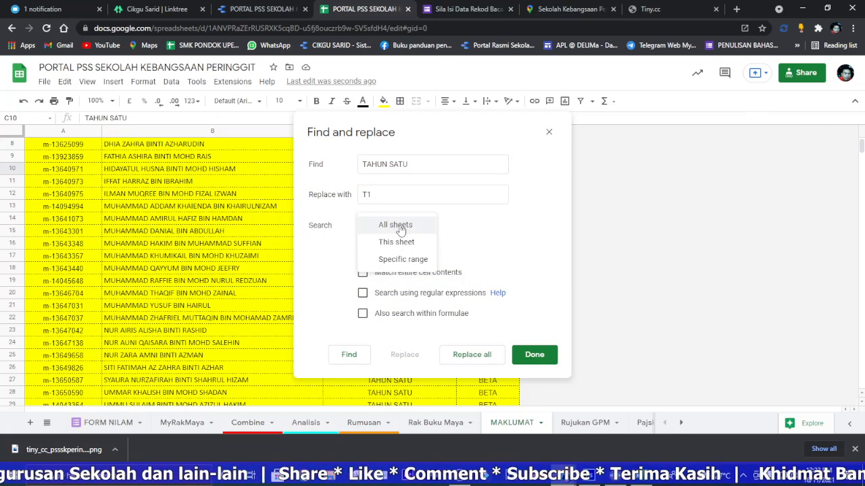
pyautogui.click(400, 242)
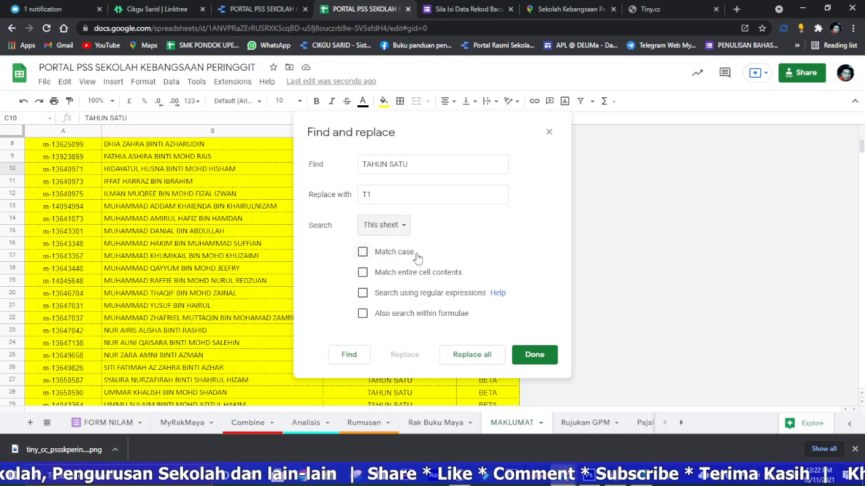
pyautogui.click(471, 354)
# Step: Replace all instances of TAHUN DUA with T2 and of TAHUN TIGA with T3 in this sheet
pyautogui.moveTo(389, 169); pyautogui.dragTo(434, 168)
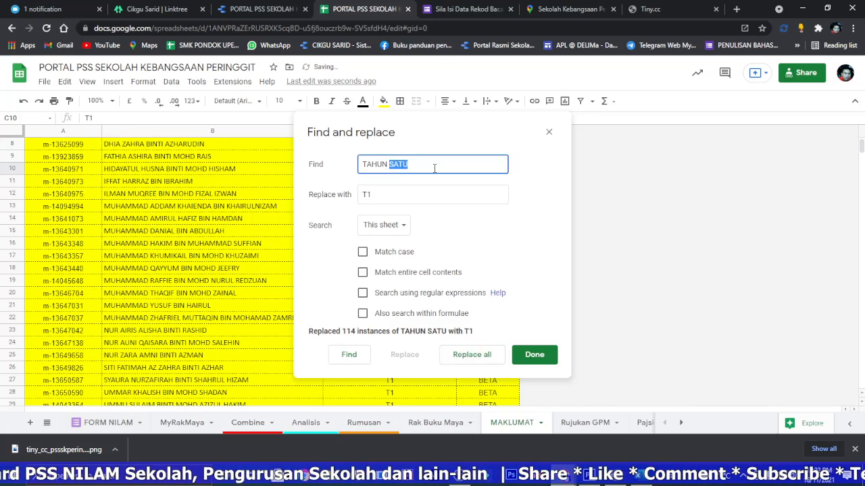
pyautogui.write('DU')
pyautogui.click(370, 193)
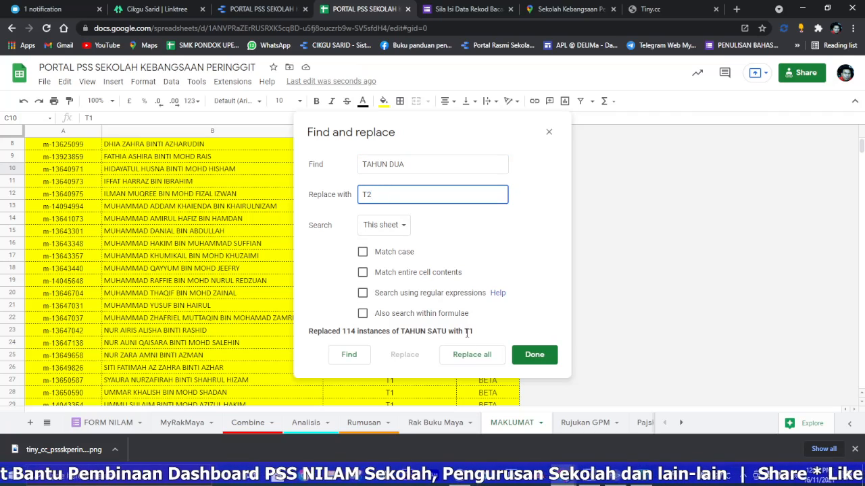
pyautogui.click(472, 355)
pyautogui.moveTo(391, 166); pyautogui.dragTo(422, 165)
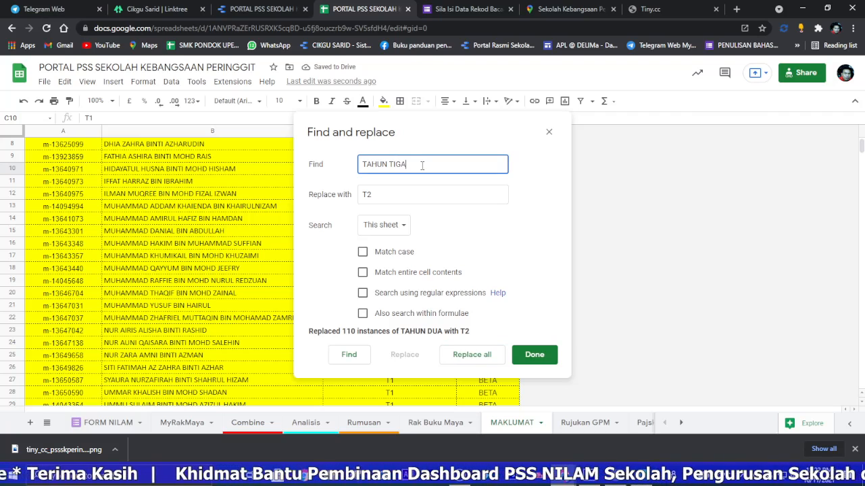
pyautogui.moveTo(366, 196); pyautogui.dragTo(390, 197)
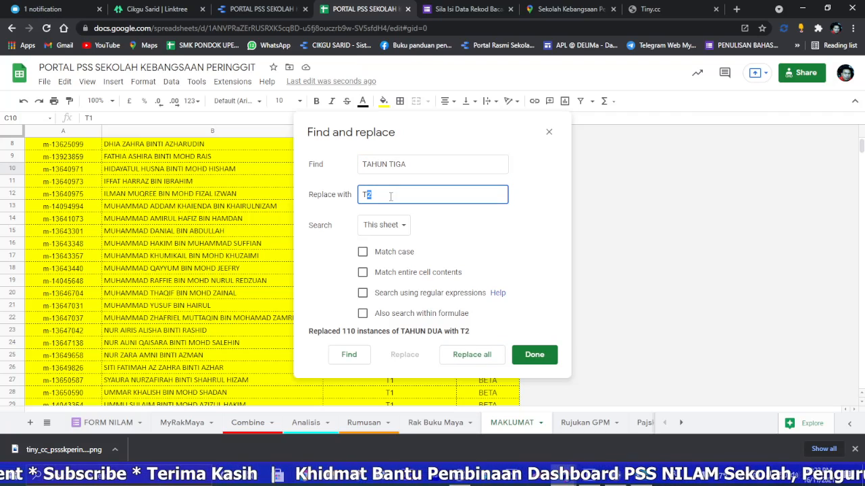
pyautogui.click(464, 358)
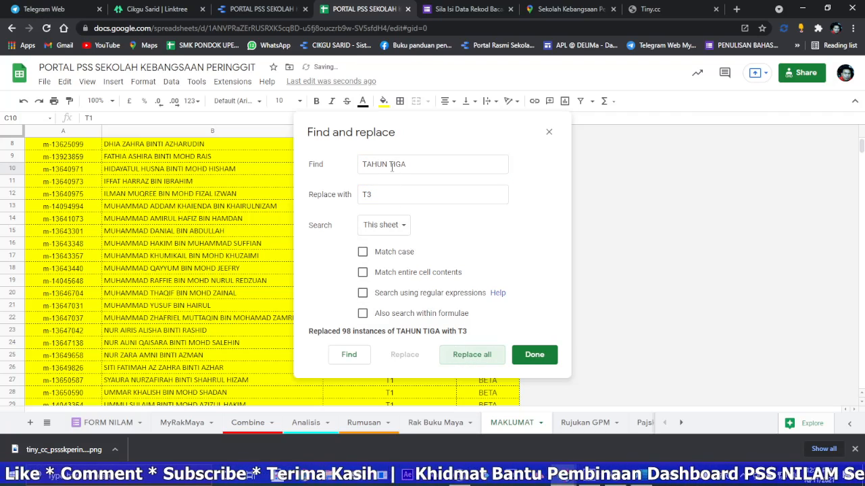
# Step: Replace all instances of TAHUN EMPAT with T4 and of TAHUN LIMA with T5 in this sheet
pyautogui.moveTo(391, 166); pyautogui.dragTo(439, 164)
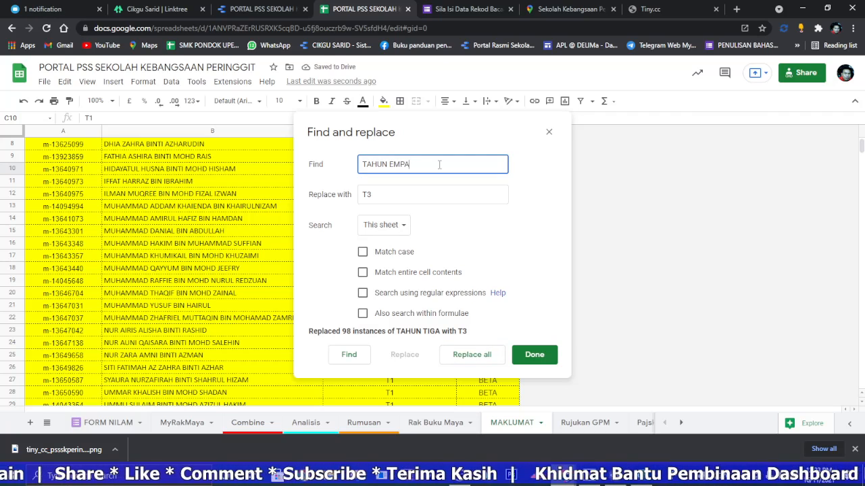
pyautogui.moveTo(368, 195); pyautogui.dragTo(389, 195)
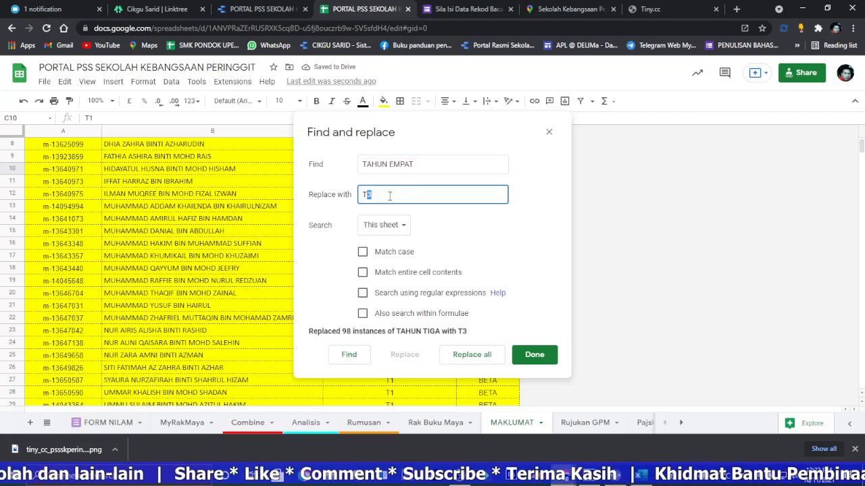
pyautogui.write('4')
pyautogui.click(472, 355)
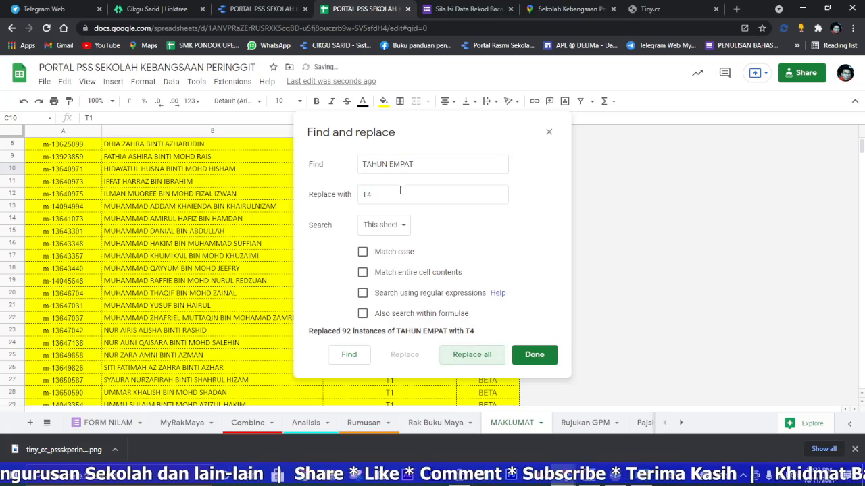
pyautogui.moveTo(389, 166); pyautogui.dragTo(424, 168)
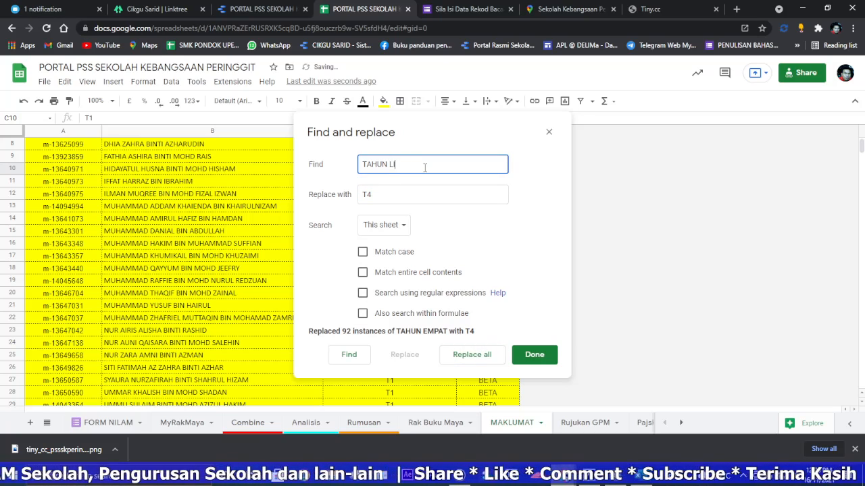
pyautogui.moveTo(367, 195); pyautogui.dragTo(396, 194)
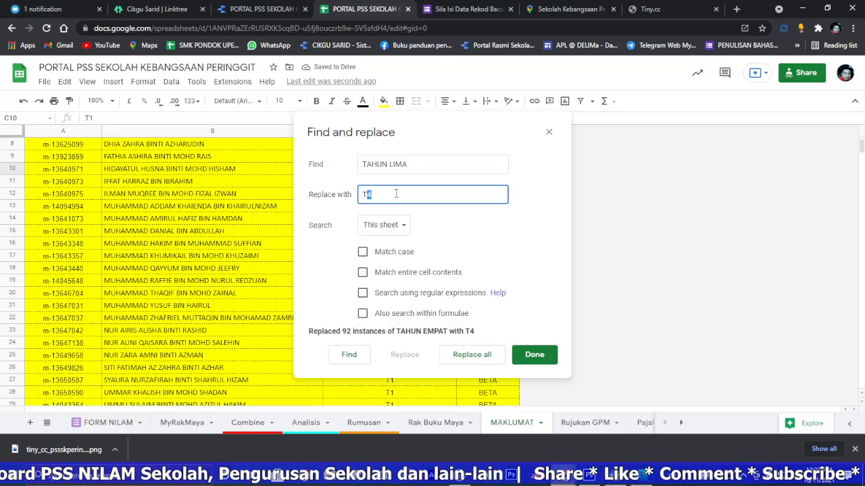
pyautogui.write('5')
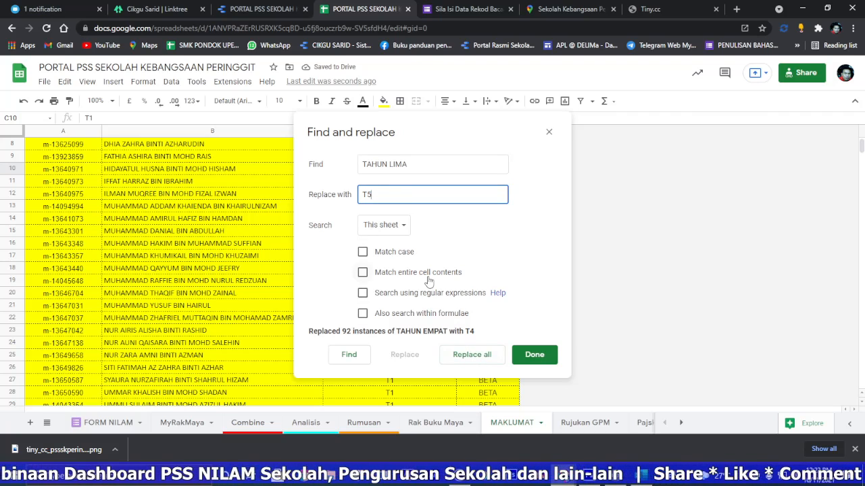
pyautogui.click(466, 354)
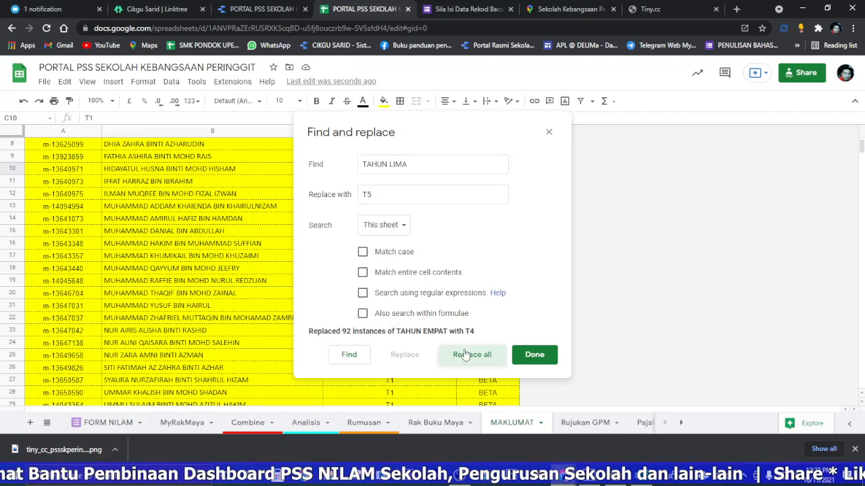
# Step: Replace all Year Six labels in this sheet with T6, close find and replace, and review the column
pyautogui.click(390, 166)
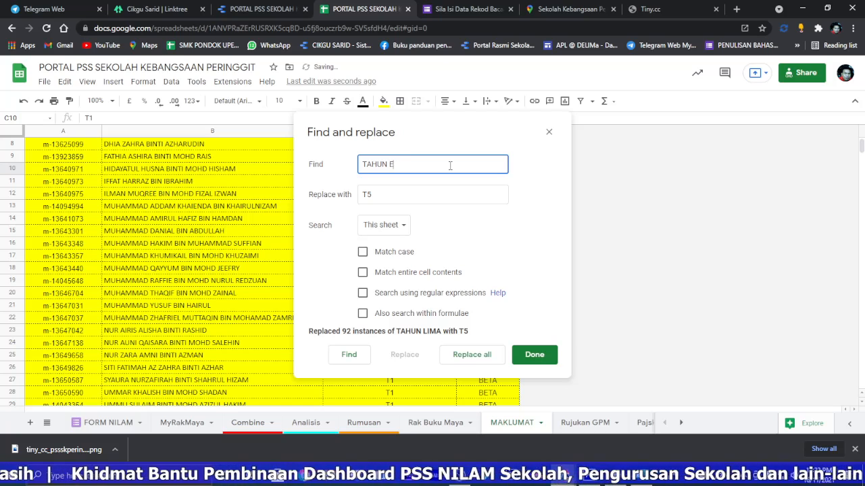
pyautogui.moveTo(367, 195); pyautogui.dragTo(384, 196)
pyautogui.write('6')
pyautogui.click(465, 354)
pyautogui.click(531, 353)
pyautogui.scroll(3, 405, 223)
pyautogui.scroll(-3, 325, 196)
pyautogui.scroll(3, 309, 188)
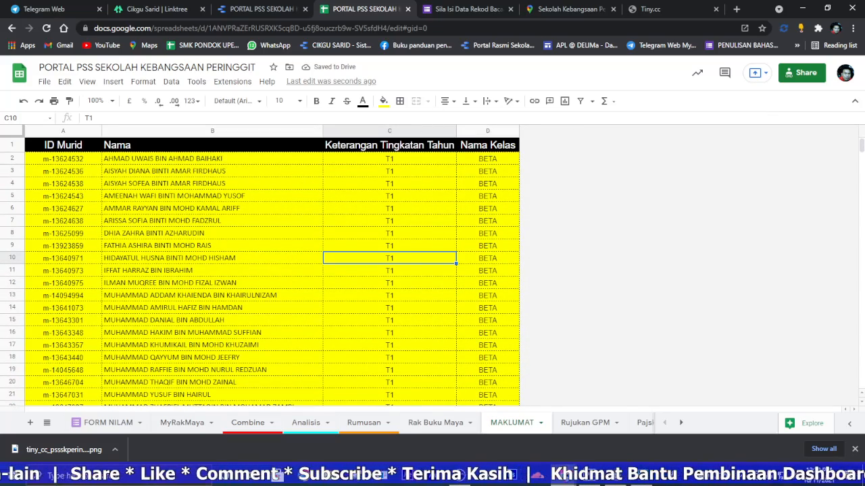
# Step: Check the year levels listed in the Rumusan sheet for stray entries
pyautogui.click(365, 422)
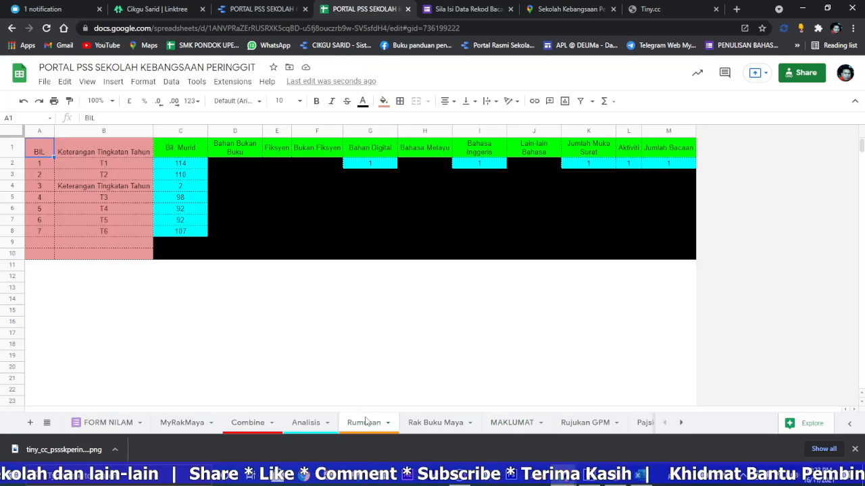
pyautogui.click(103, 164)
pyautogui.click(111, 186)
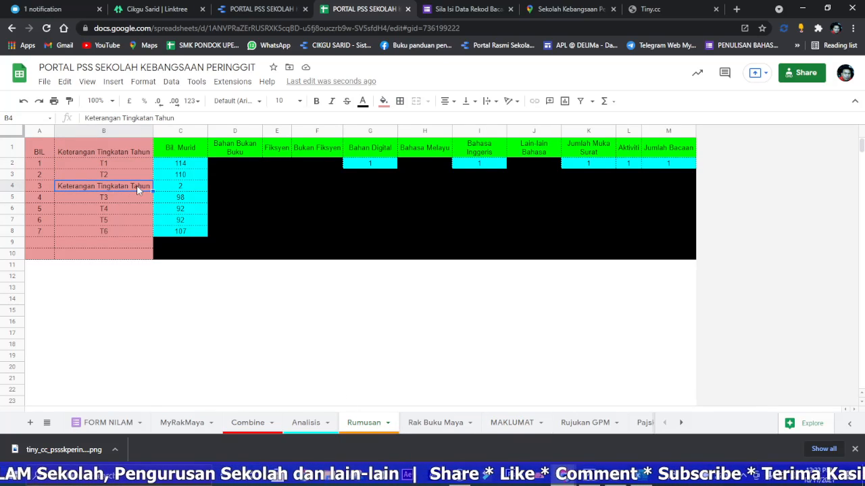
# Step: Delete the stray repeated header row 204 from the MAKLUMAT sheet
pyautogui.click(510, 424)
pyautogui.click(376, 266)
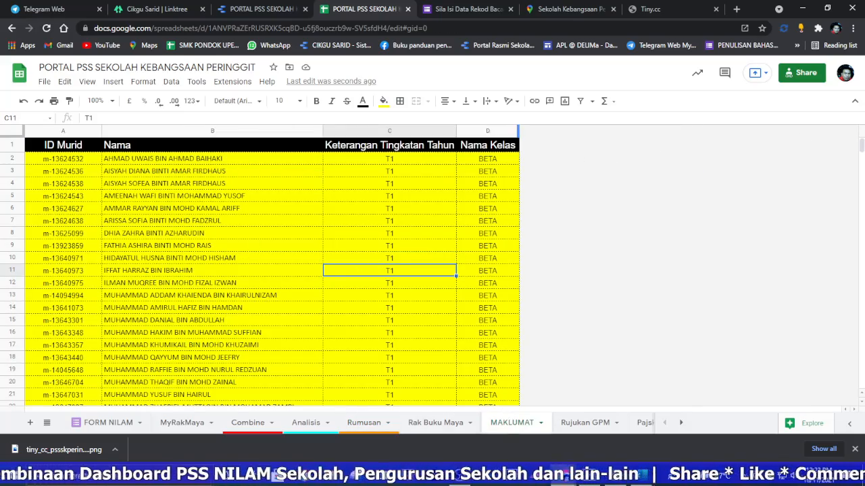
pyautogui.moveTo(861, 145); pyautogui.dragTo(861, 175)
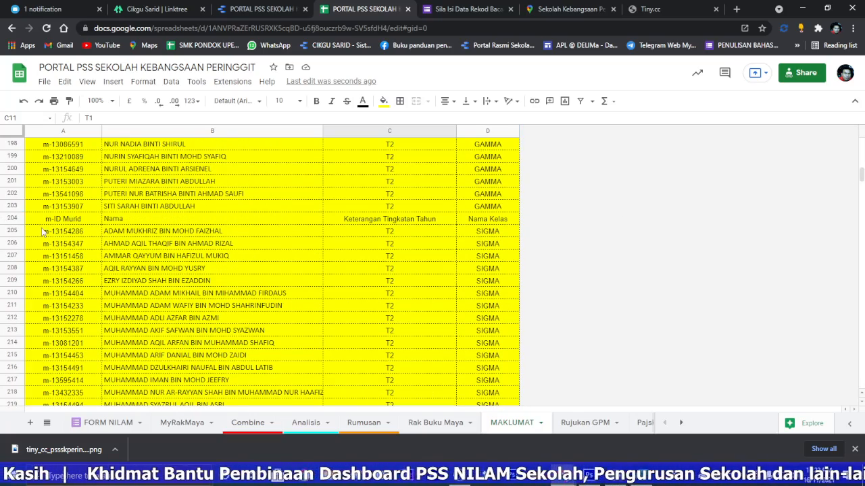
pyautogui.click(13, 219)
pyautogui.rightClick(13, 218)
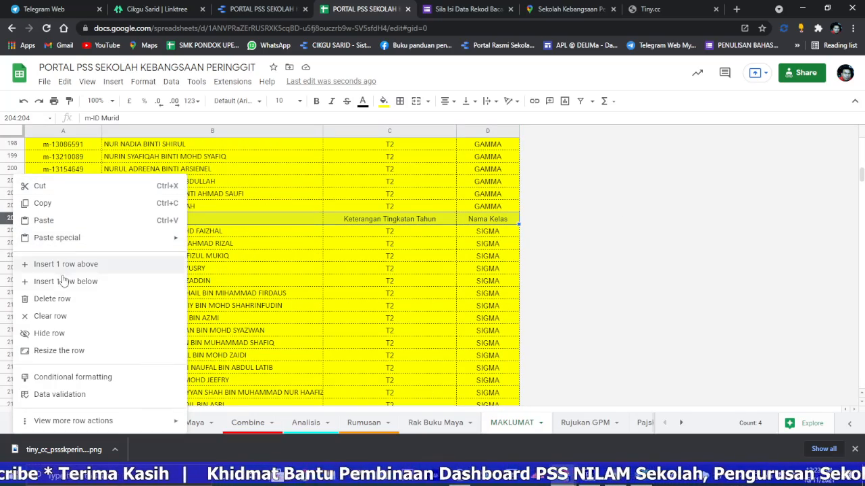
pyautogui.click(59, 299)
pyautogui.click(312, 269)
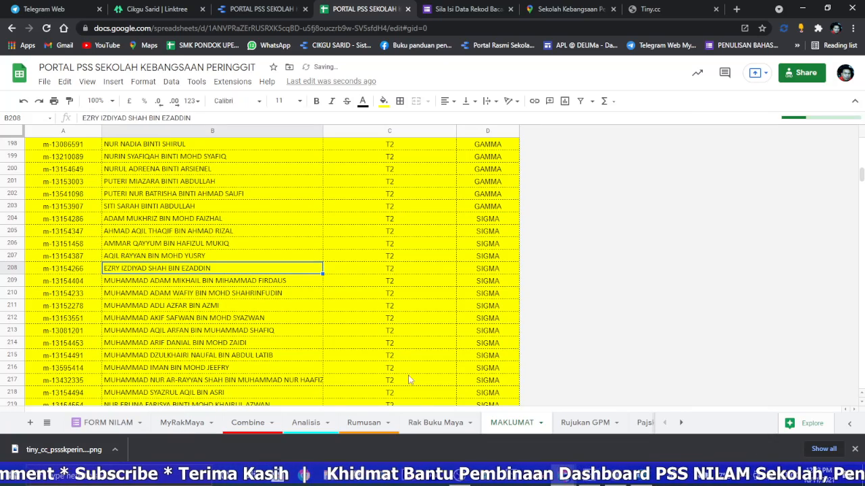
# Step: Recheck the year level list in the Rumusan sheet and the pupil's row in FORM NILAM
pyautogui.click(362, 423)
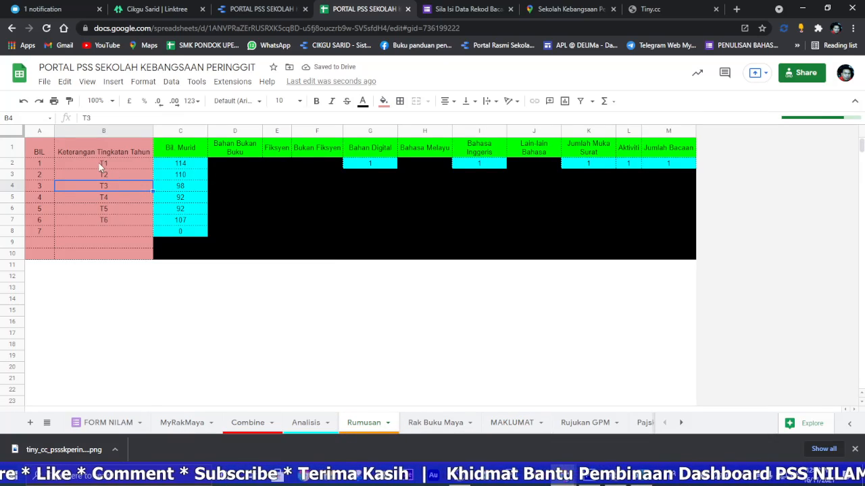
pyautogui.click(98, 163)
pyautogui.click(105, 221)
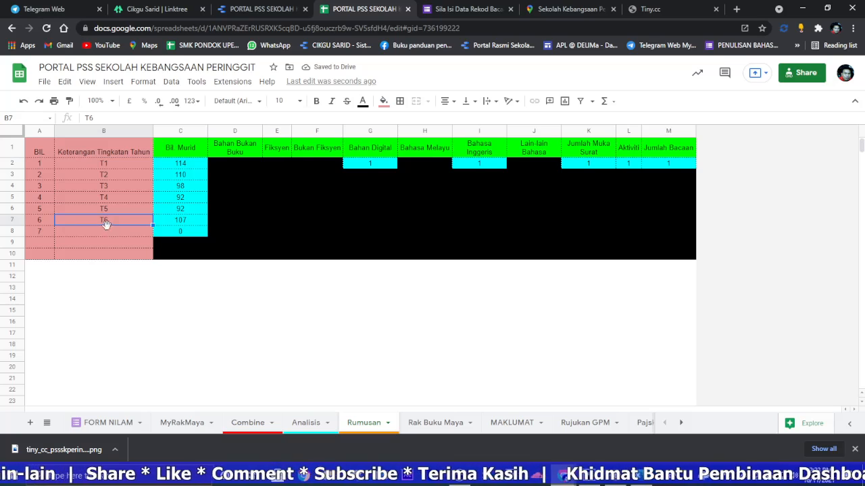
pyautogui.click(115, 423)
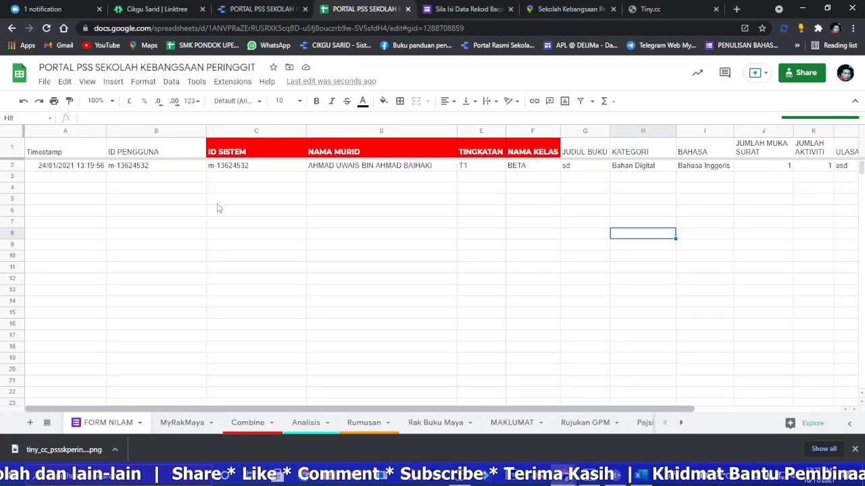
# Step: Switch to the portal report in Data Studio and refresh its data
pyautogui.click(257, 9)
pyautogui.click(774, 71)
pyautogui.click(786, 100)
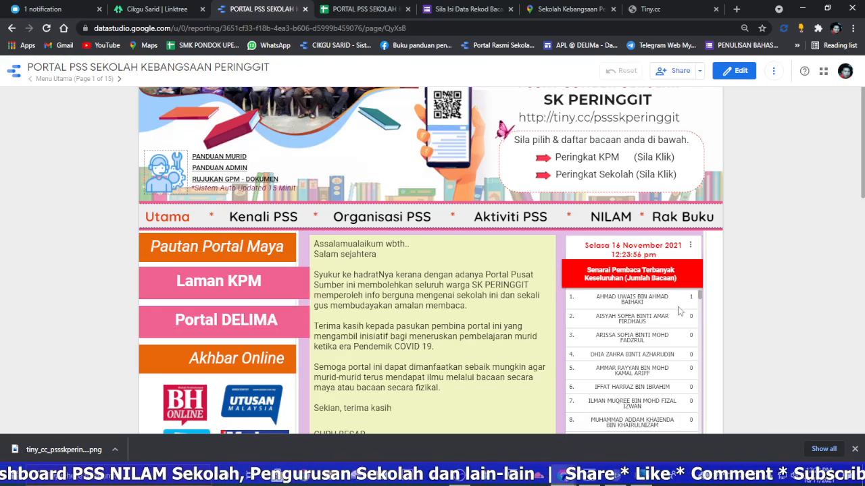
# Step: View the report's NILAM page and check the pupil IDs, year levels and class names in its table
pyautogui.click(611, 216)
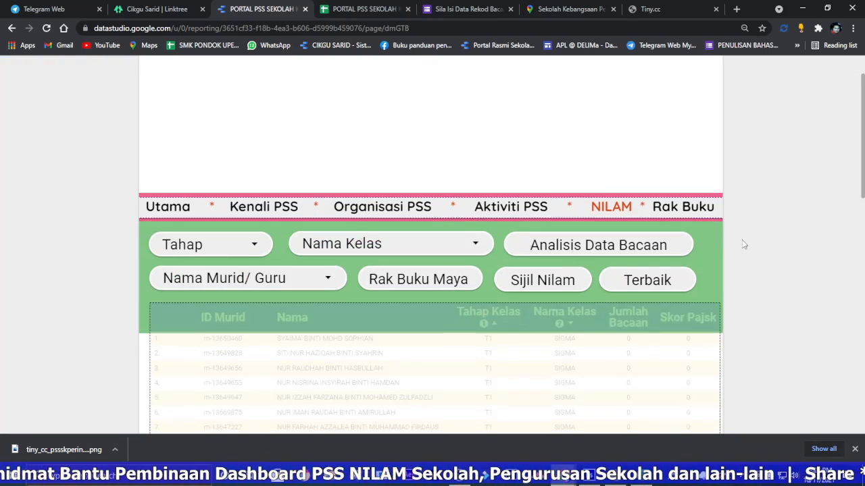
pyautogui.scroll(-2, 743, 244)
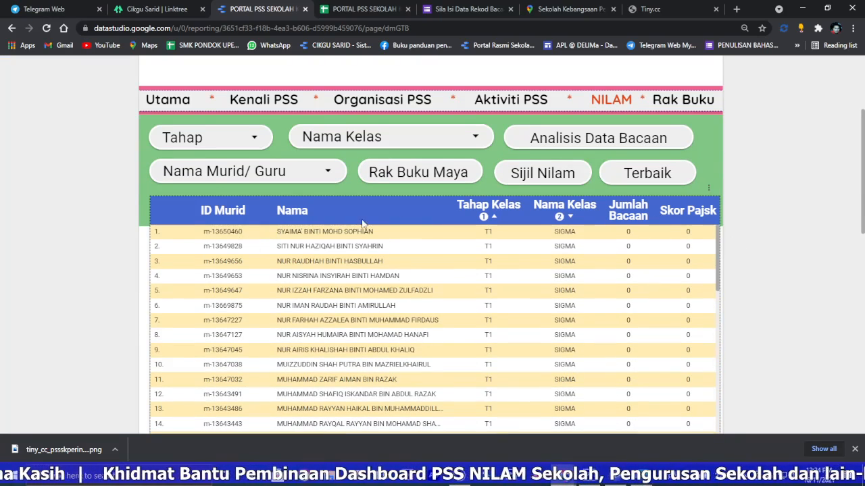
pyautogui.scroll(2, 341, 226)
# Step: Browse the shared bookshelf links on the Rak Buku page and open the school's own virtual bookshelf page
pyautogui.click(679, 214)
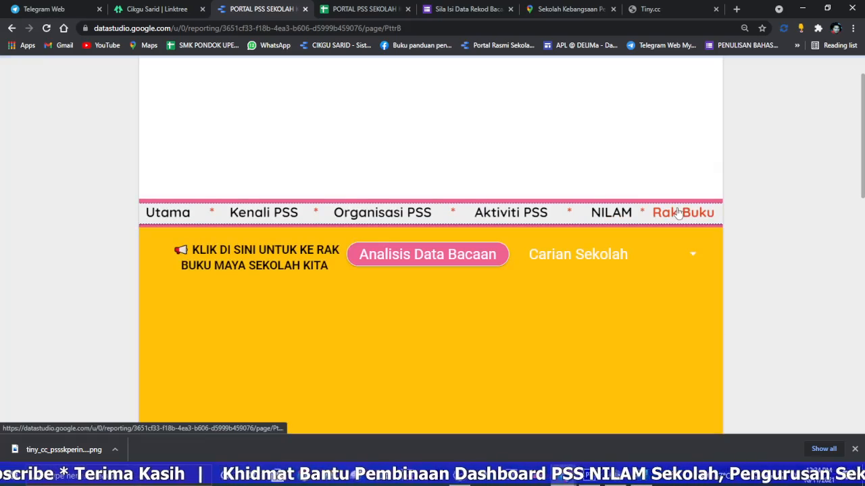
pyautogui.scroll(-2, 738, 220)
pyautogui.scroll(-1, 295, 256)
pyautogui.scroll(-6, 533, 274)
pyautogui.scroll(5, 400, 265)
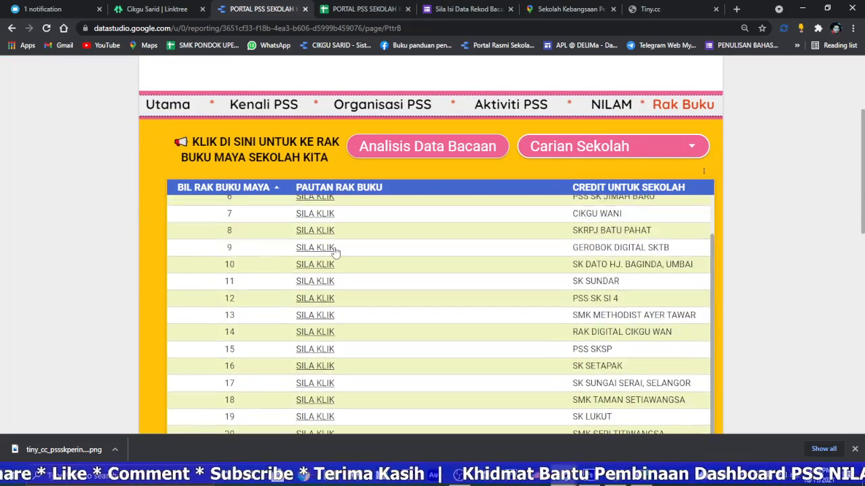
pyautogui.scroll(2, 334, 252)
pyautogui.click(229, 146)
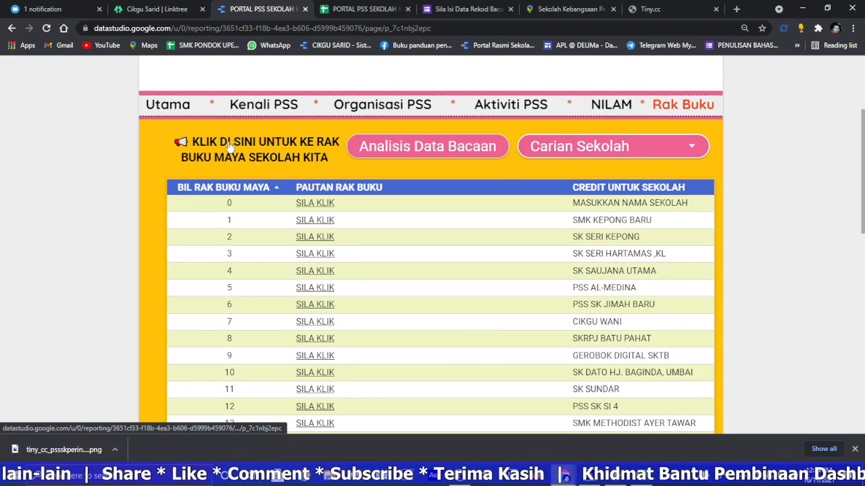
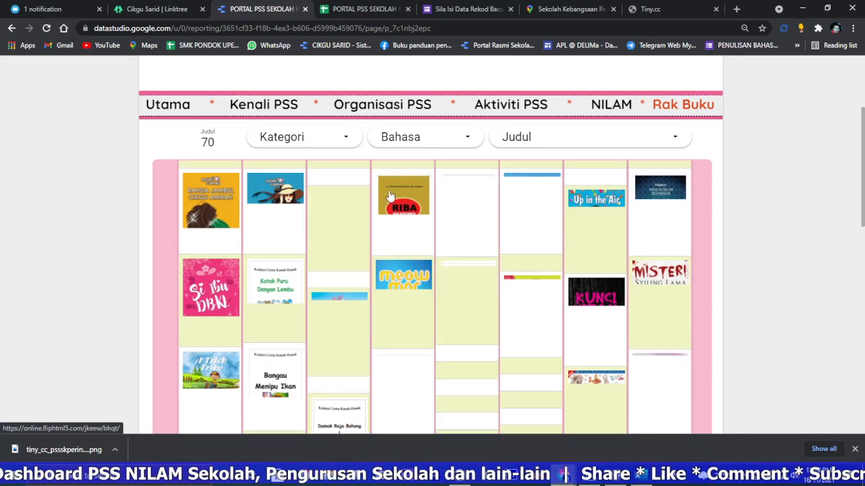
# Step: Look over the virtual bookshelf page and check the header on the Utama and NILAM pages
pyautogui.scroll(-5, 755, 208)
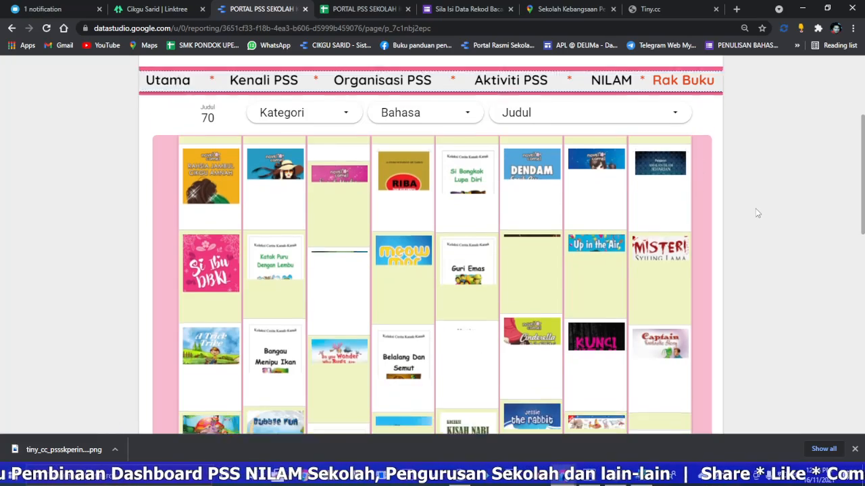
pyautogui.scroll(3, 286, 194)
pyautogui.scroll(5, 287, 194)
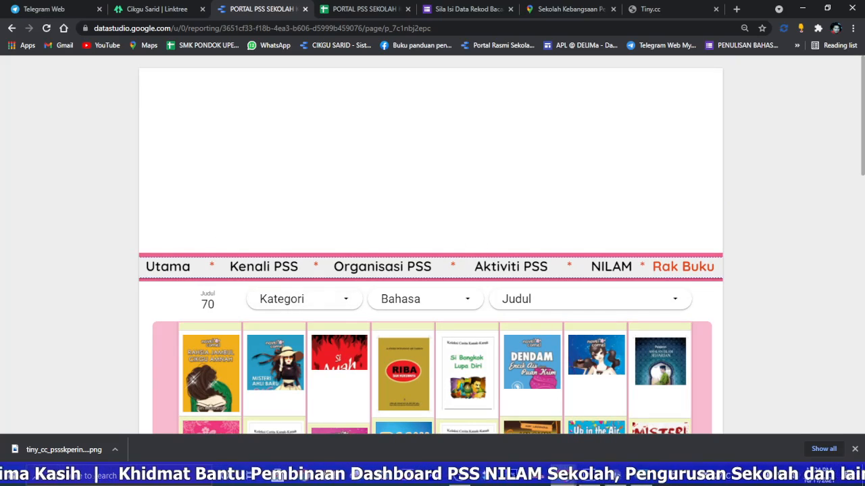
pyautogui.click(172, 270)
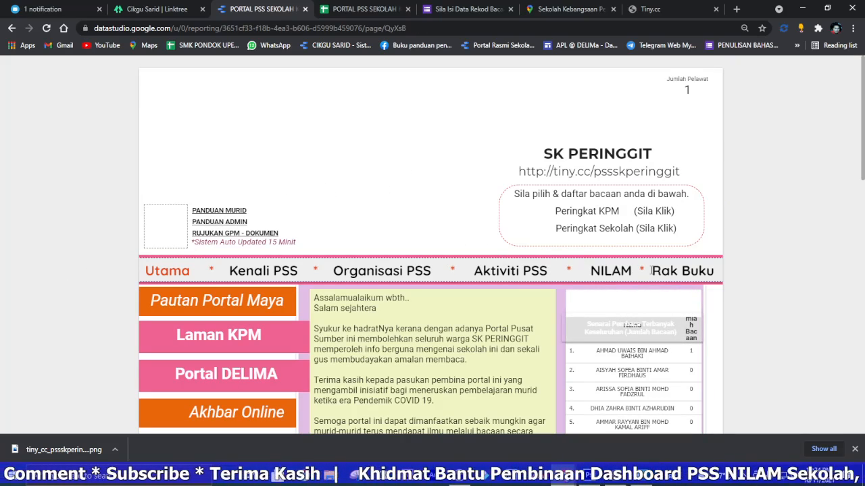
pyautogui.click(610, 271)
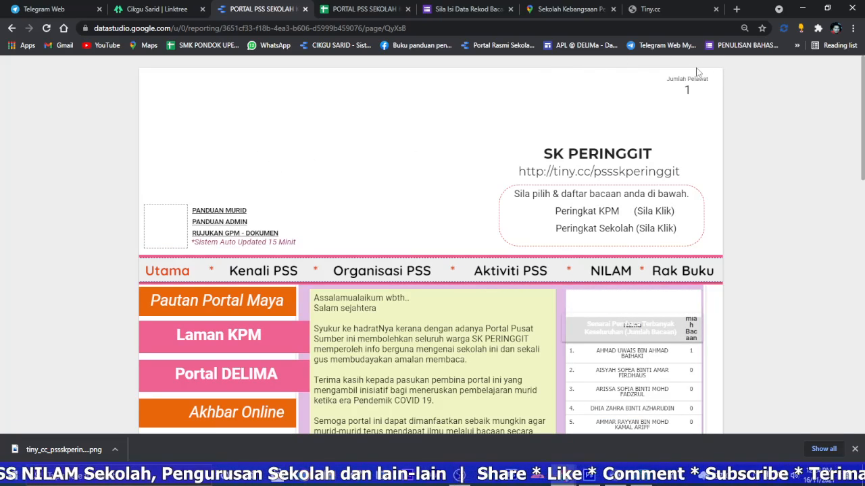
# Step: Open the Utama page for editing and make all its header images, logos, titles and link texts report-level
pyautogui.moveTo(704, 67)
pyautogui.click(735, 72)
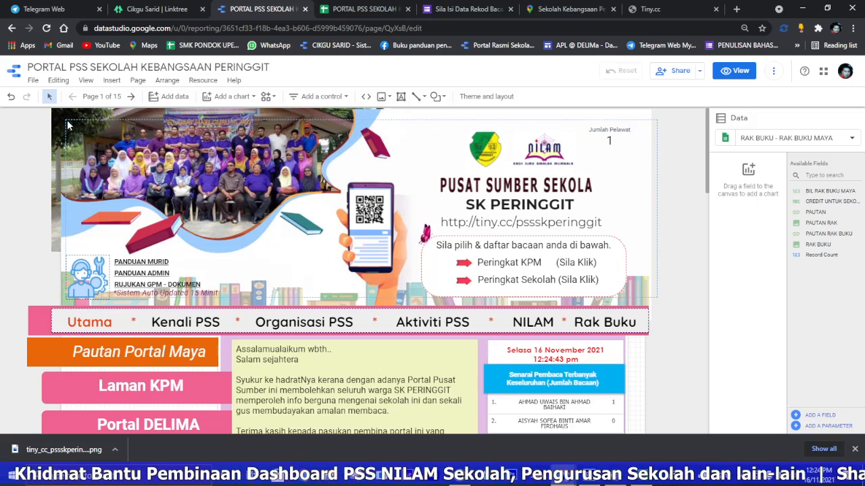
pyautogui.click(348, 143)
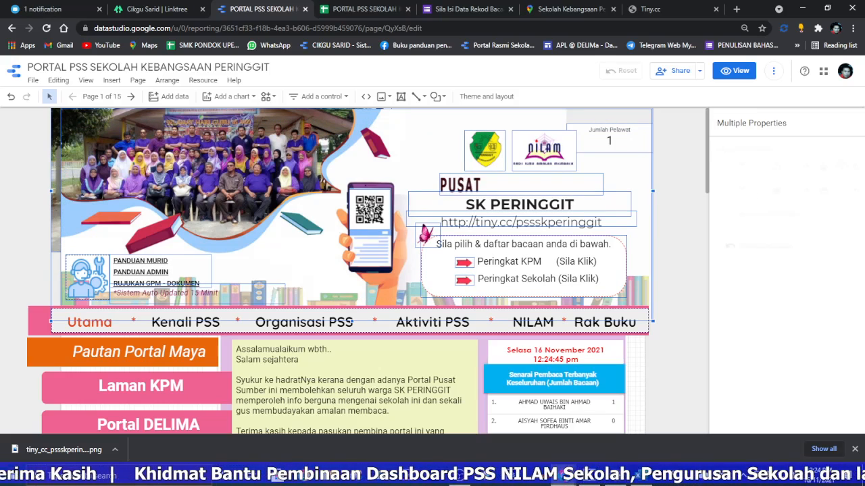
pyautogui.rightClick(359, 156)
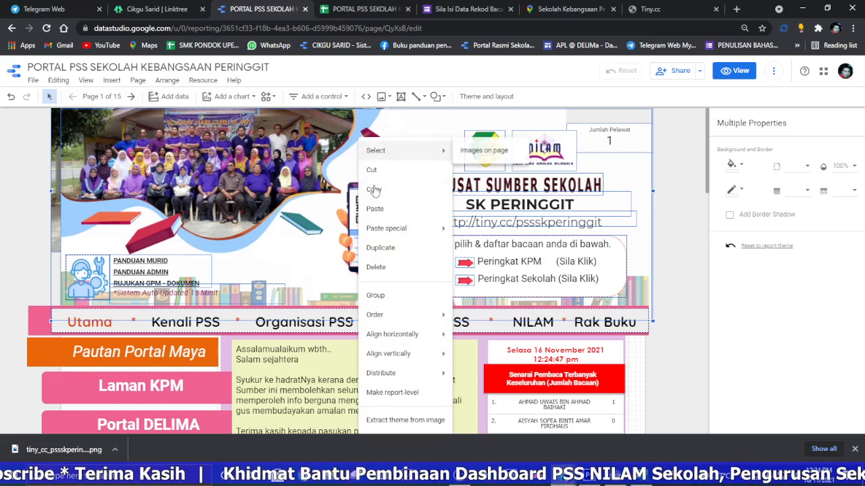
pyautogui.click(395, 393)
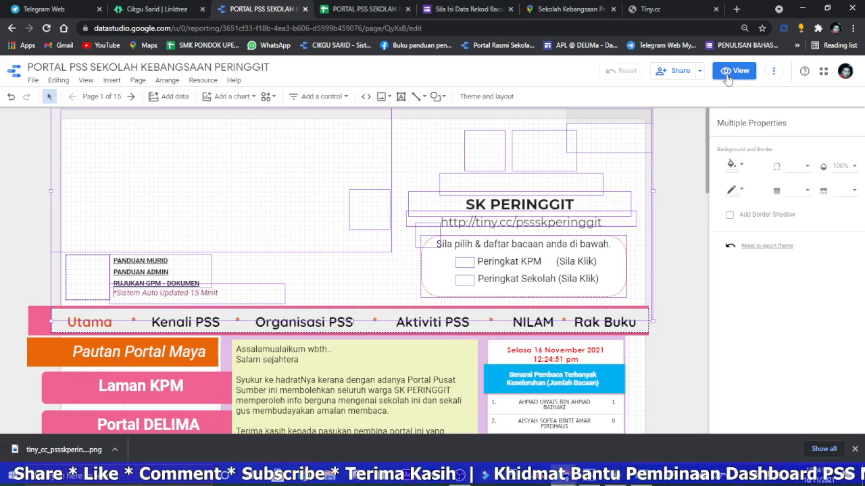
# Step: View the report and check the header on the NILAM, Rak Buku, school bookshelf and Utama pages
pyautogui.click(731, 73)
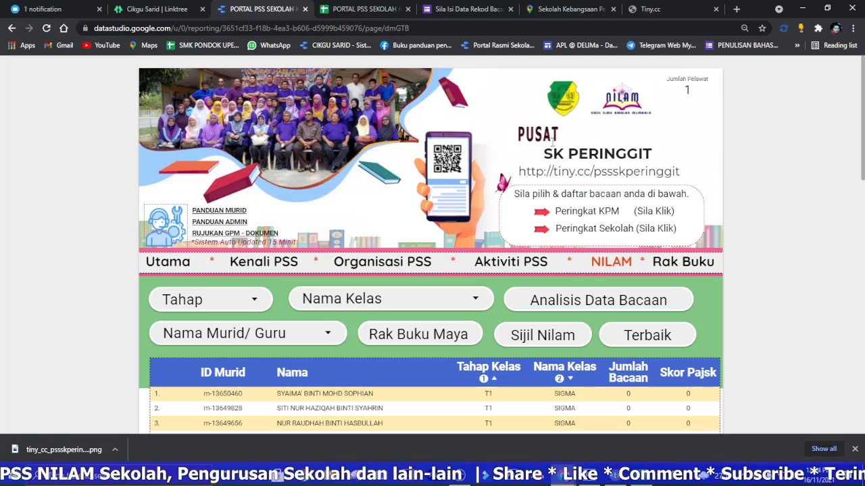
pyautogui.click(696, 269)
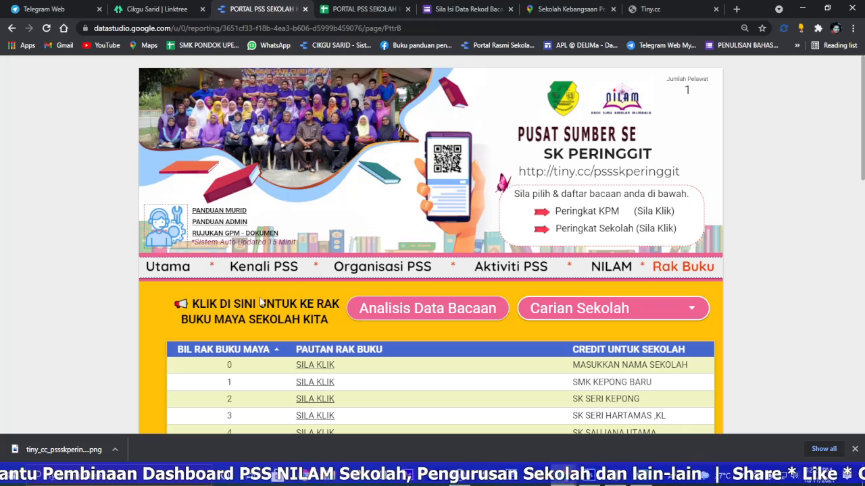
pyautogui.click(246, 311)
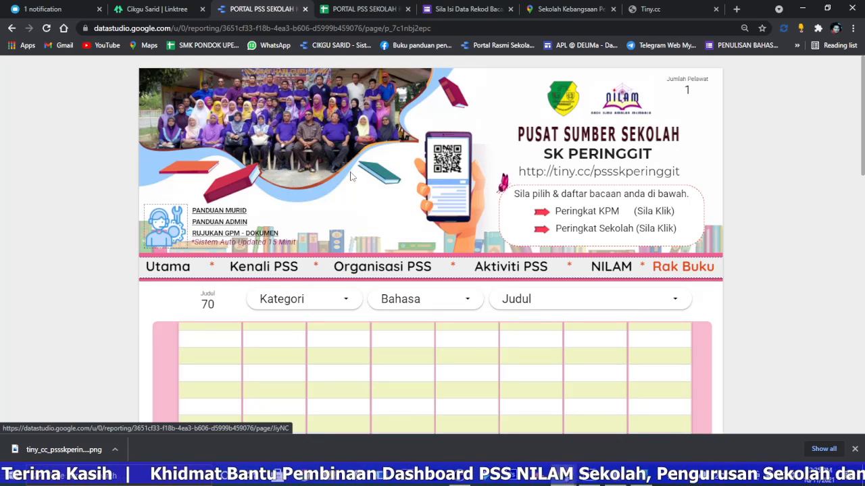
pyautogui.click(169, 265)
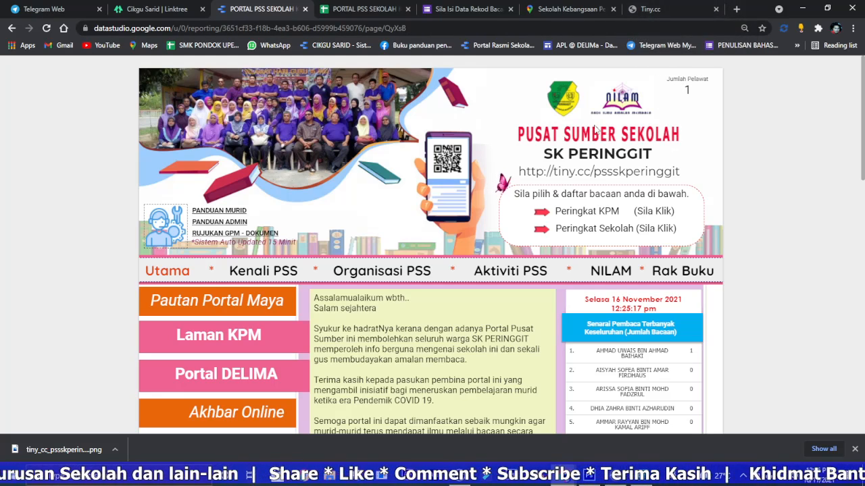
# Step: Close the Tiny.cc and school map pages and open Google Analytics in a new browser tab
pyautogui.click(716, 9)
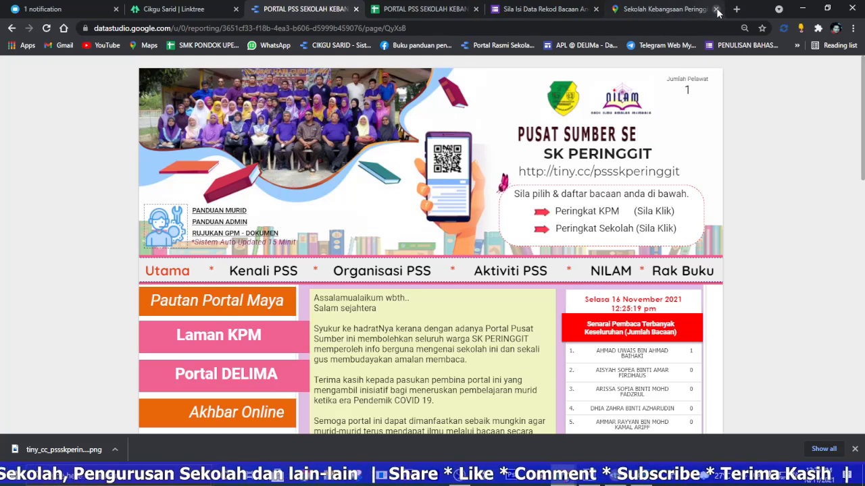
pyautogui.click(717, 9)
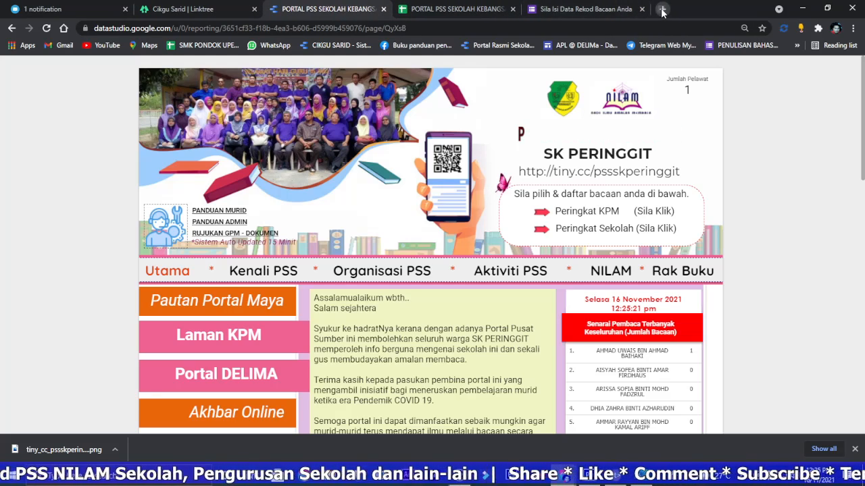
pyautogui.click(662, 10)
pyautogui.write('ana')
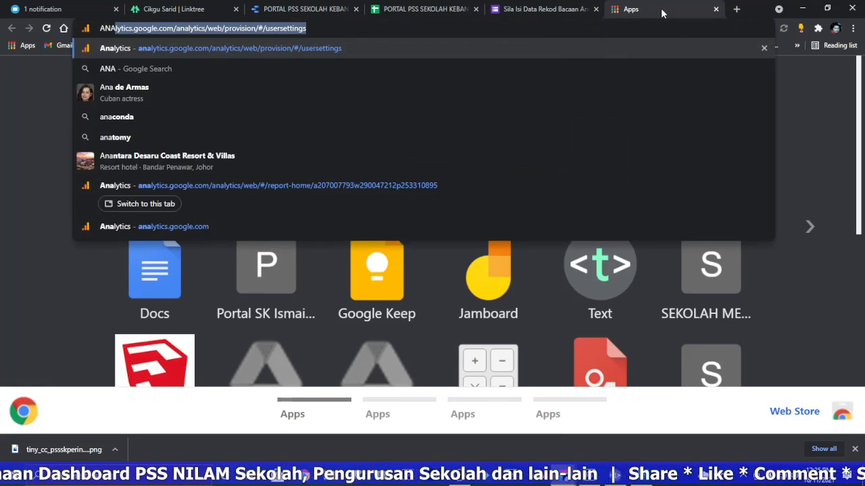
pyautogui.press('Return')
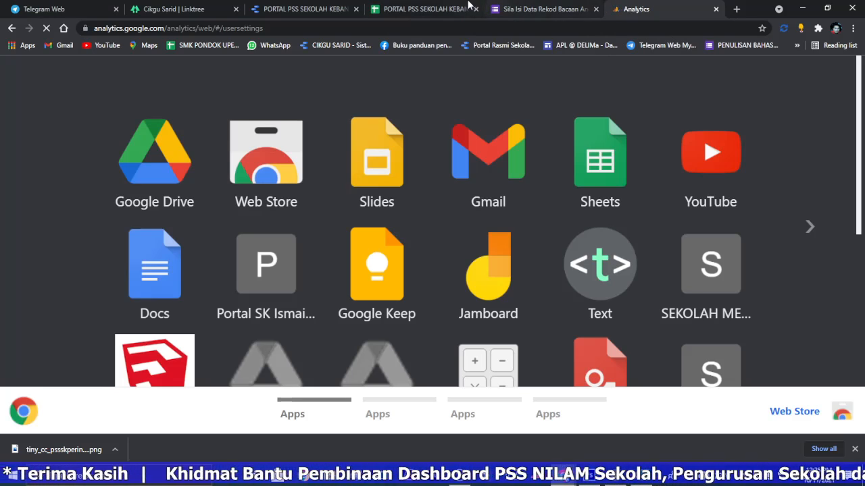
# Step: Copy the URL of the school's portal spreadsheet and set it as the link of the admin icon in the report header
pyautogui.click(441, 10)
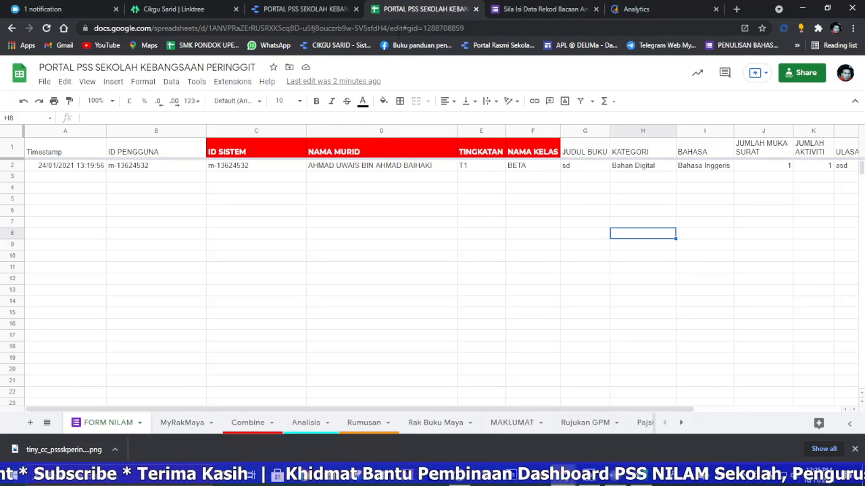
pyautogui.click(502, 28)
pyautogui.rightClick(491, 27)
pyautogui.click(524, 88)
pyautogui.click(297, 9)
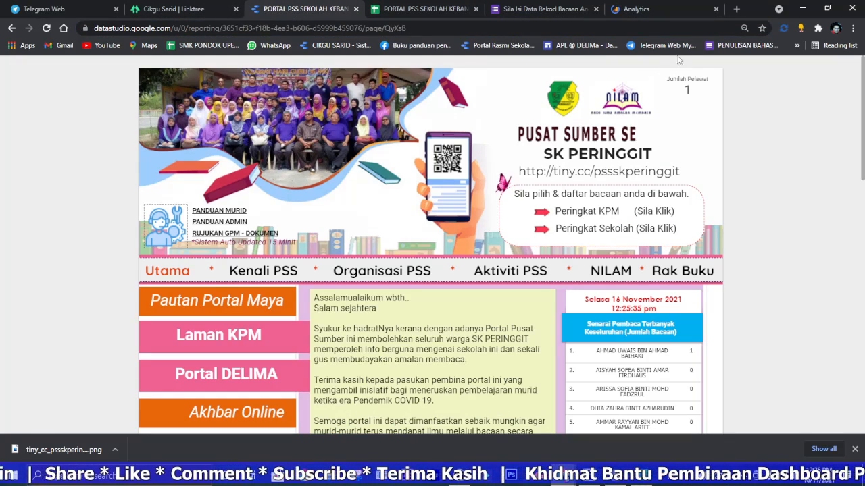
pyautogui.click(734, 70)
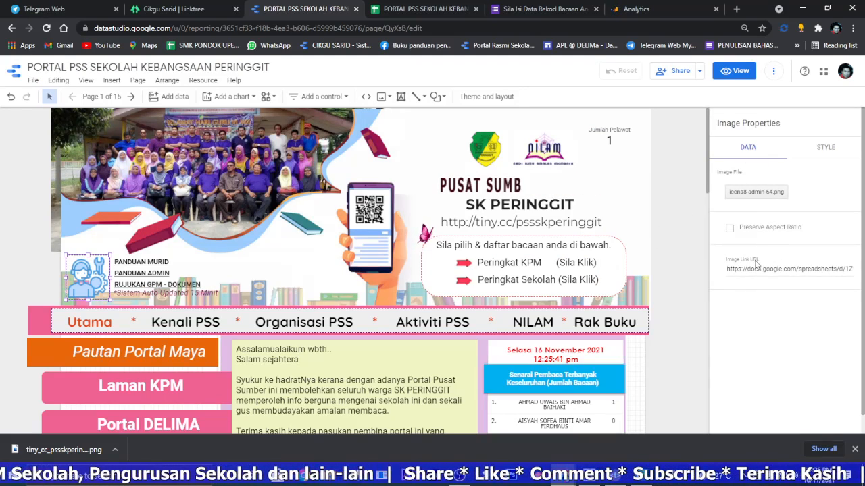
pyautogui.tripleClick(750, 268)
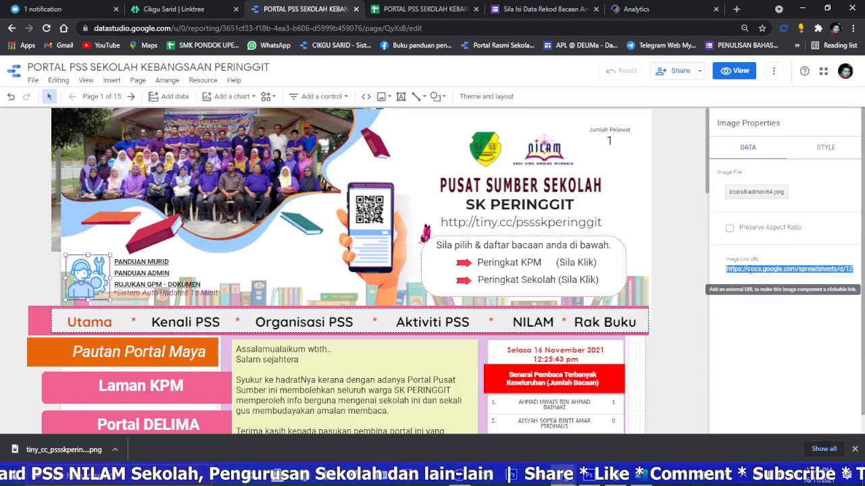
pyautogui.rightClick(749, 268)
pyautogui.click(698, 322)
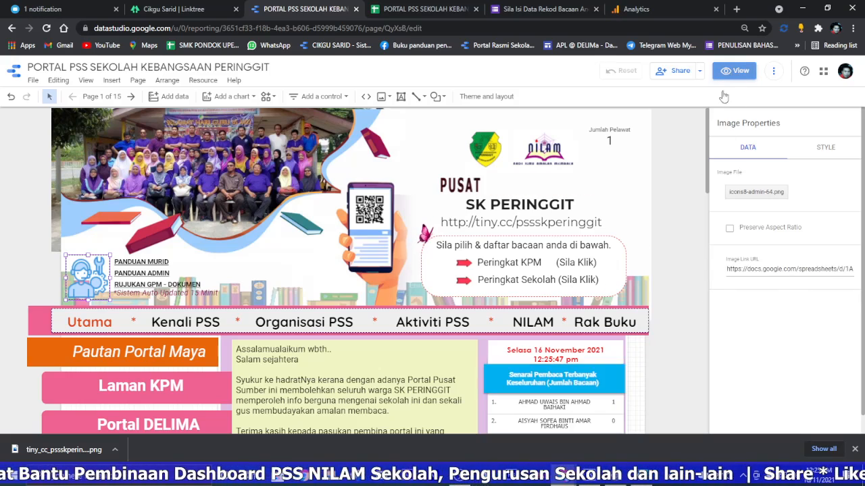
# Step: View the report, test the Peringkat Sekolah link in the header and close the form it opens
pyautogui.click(735, 70)
pyautogui.click(608, 235)
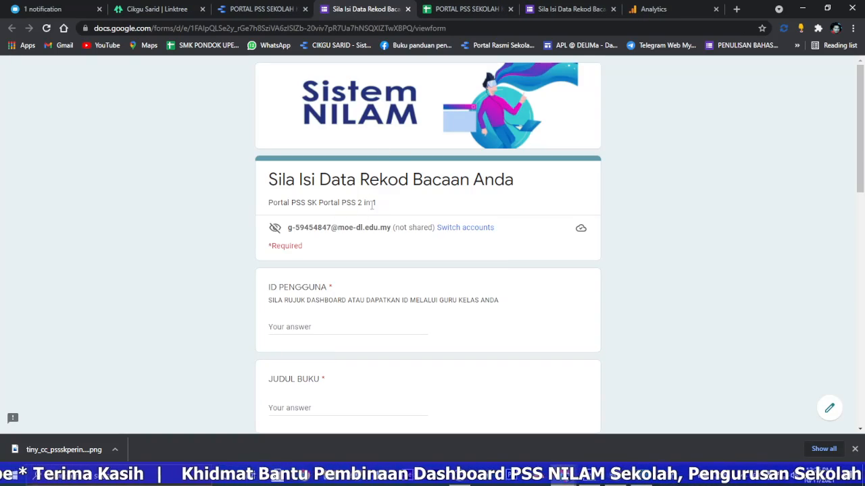
pyautogui.click(407, 10)
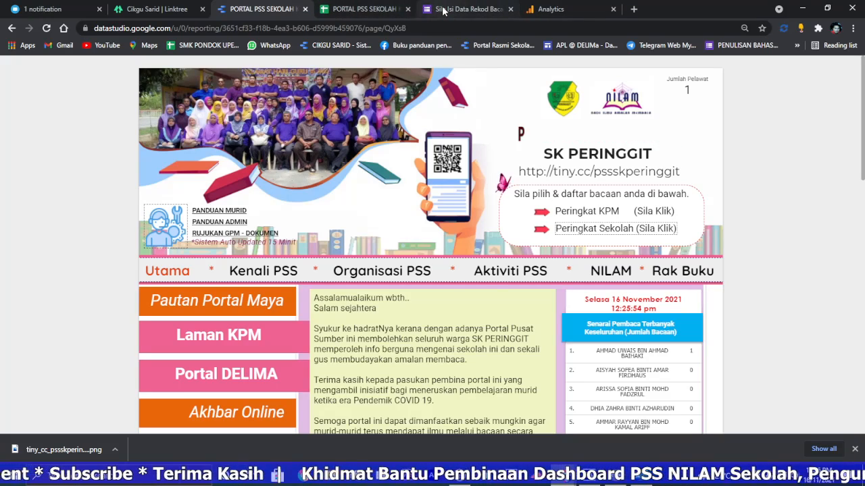
# Step: Copy the URL of the Portal PSS SEKOLAH KEBANGSAAN PERINGGIT reading record form and return to the report
pyautogui.click(442, 10)
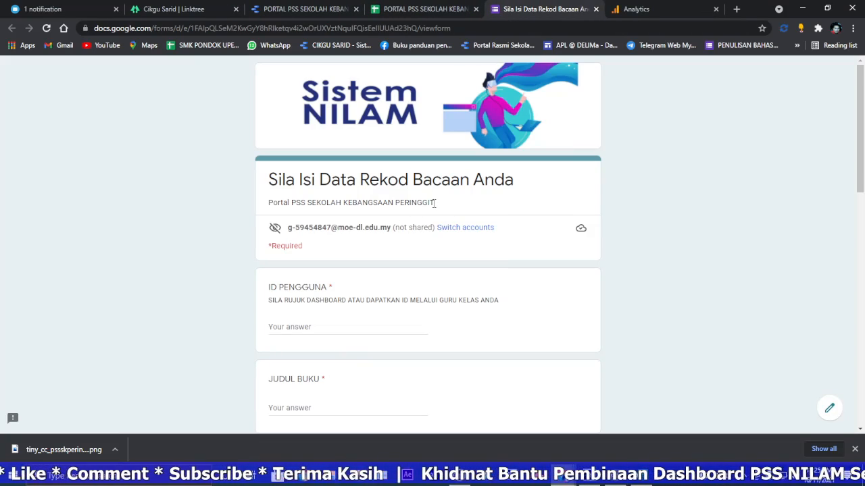
pyautogui.click(469, 28)
pyautogui.rightClick(468, 30)
pyautogui.click(505, 103)
pyautogui.click(318, 9)
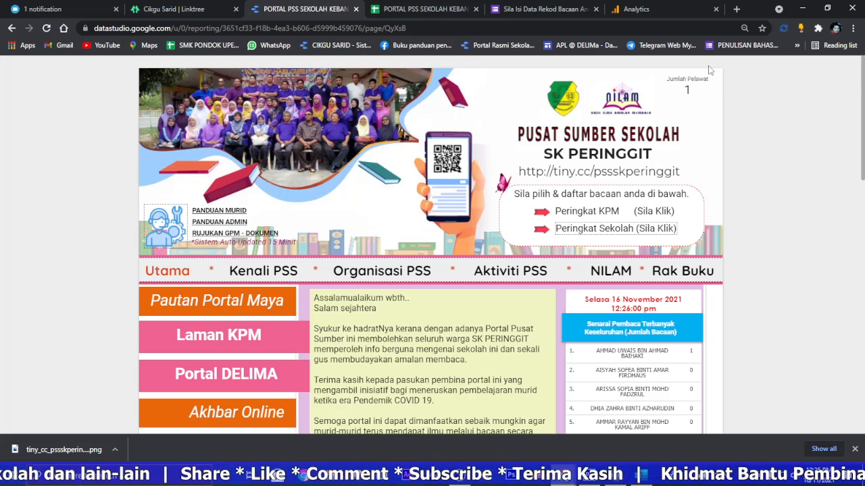
# Step: Replace the link on the header text "Peringkat Sekolah (Sila Klik)" with the copied form URL, opening in a new tab
pyautogui.click(729, 72)
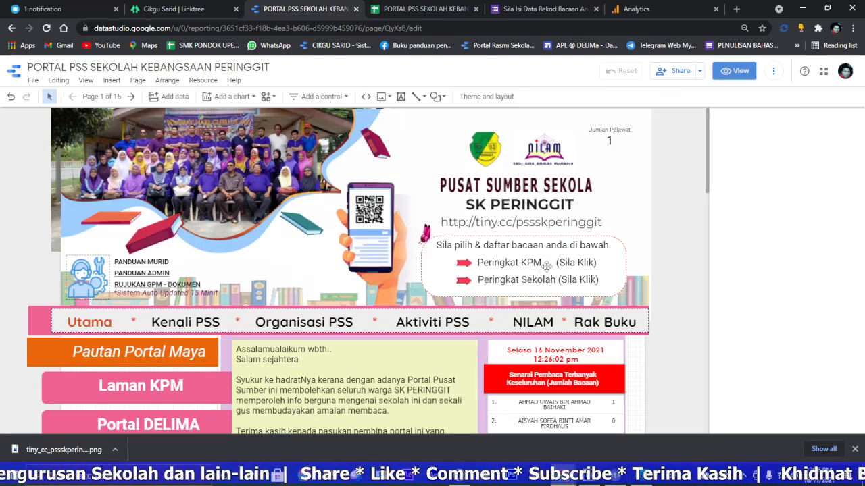
pyautogui.moveTo(600, 279); pyautogui.dragTo(519, 279)
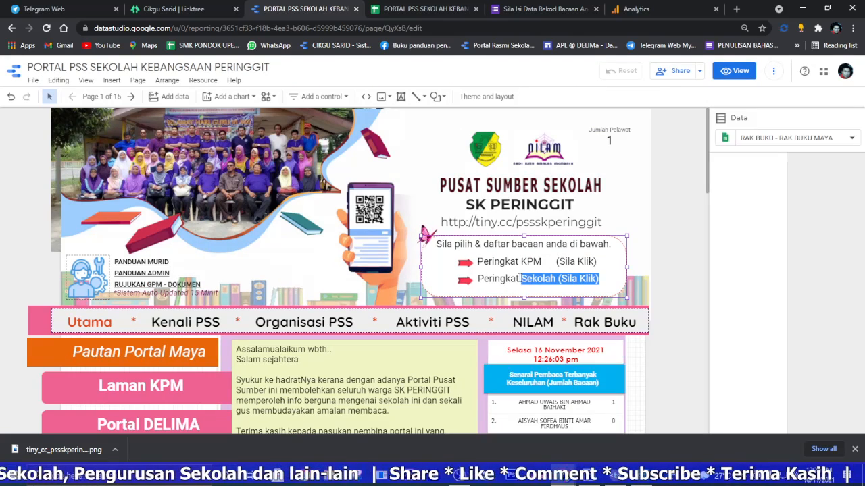
pyautogui.click(478, 278)
pyautogui.moveTo(478, 278); pyautogui.dragTo(597, 278)
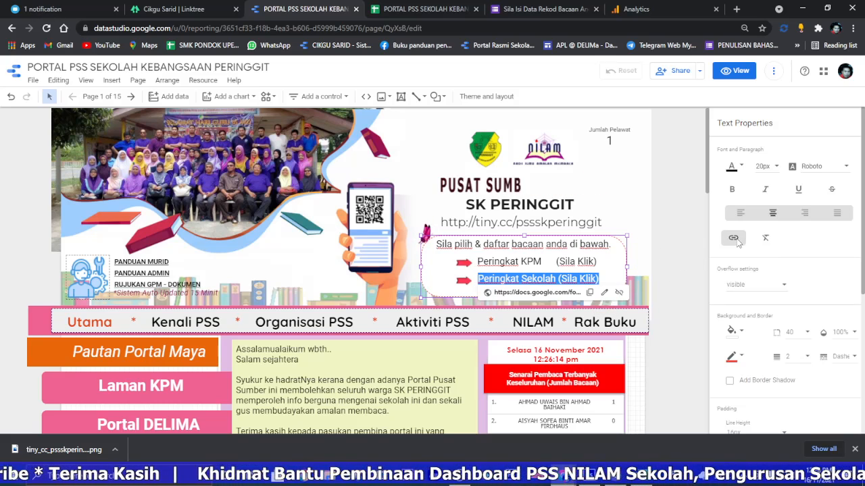
pyautogui.click(605, 294)
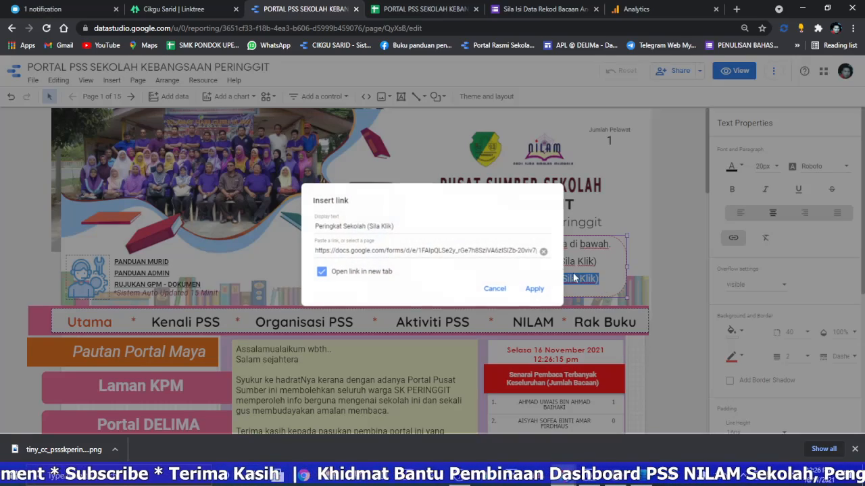
pyautogui.click(544, 251)
pyautogui.click(350, 252)
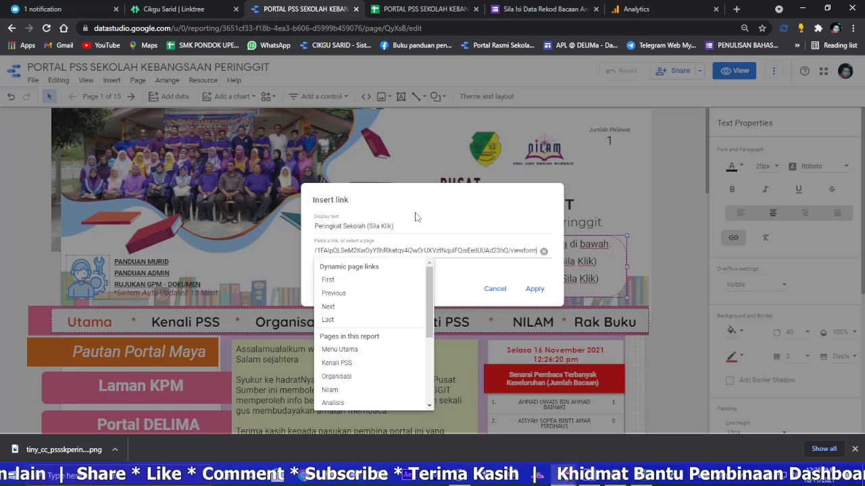
pyautogui.click(417, 217)
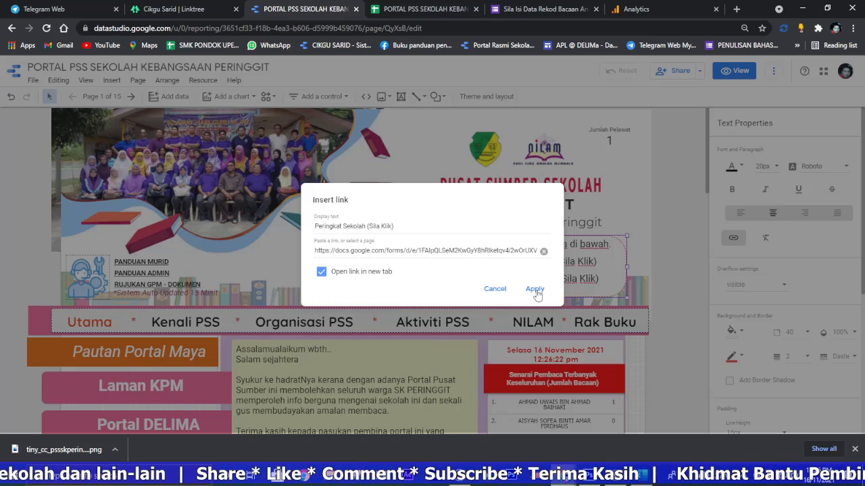
pyautogui.click(535, 292)
# Step: Reload the report in view mode, retest the Peringkat Sekolah link and return to the report
pyautogui.click(729, 71)
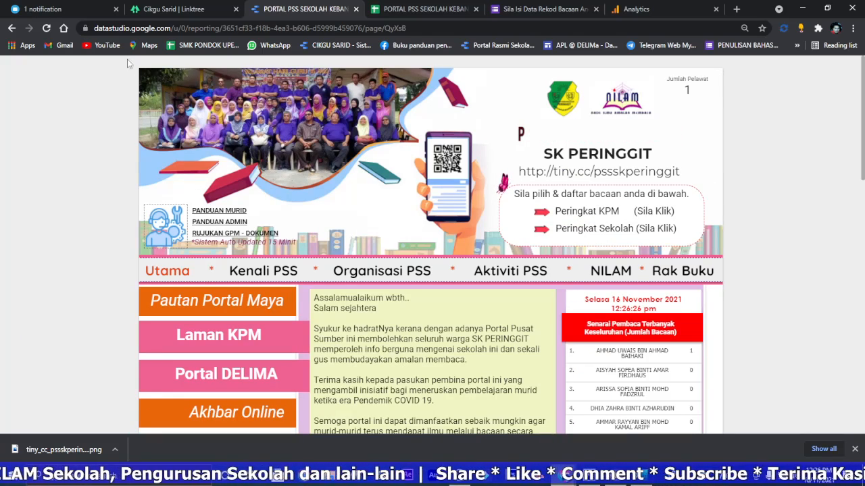
pyautogui.click(47, 28)
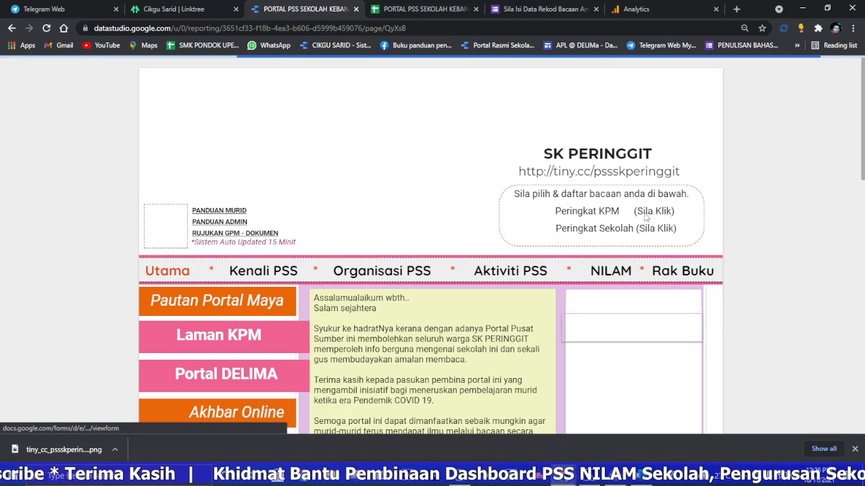
pyautogui.click(604, 232)
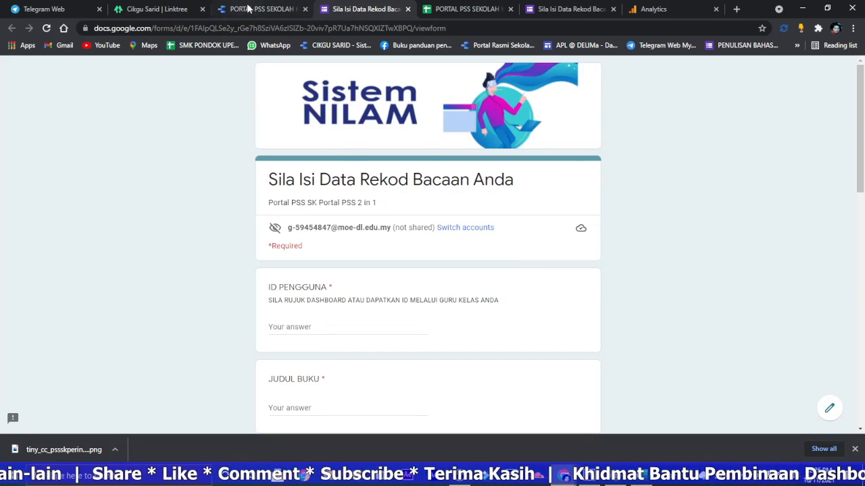
pyautogui.click(248, 9)
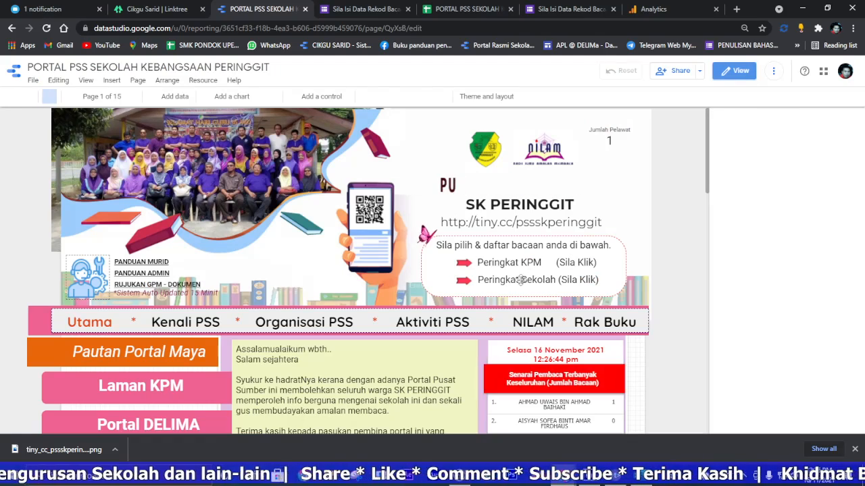
# Step: Relink the header text "Peringkat Sekolah (Sila Klik)" to the copied reading record form URL, opening in a new tab
pyautogui.click(593, 279)
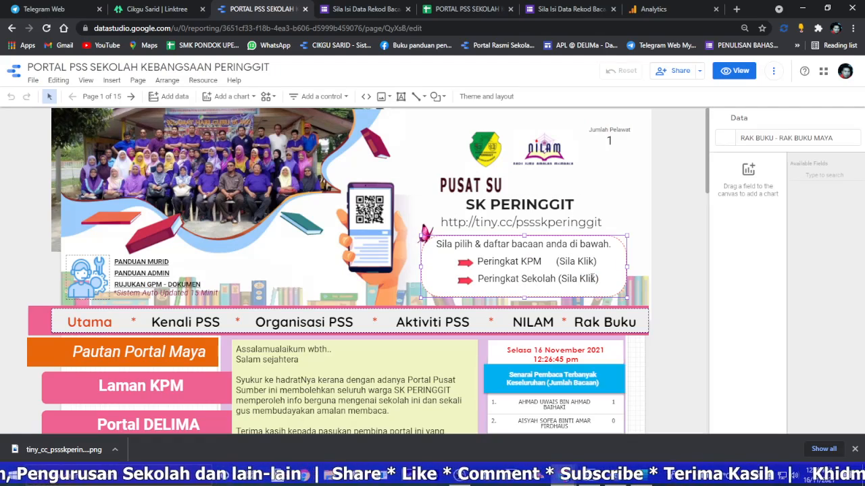
pyautogui.click(593, 278)
pyautogui.moveTo(477, 278); pyautogui.dragTo(603, 277)
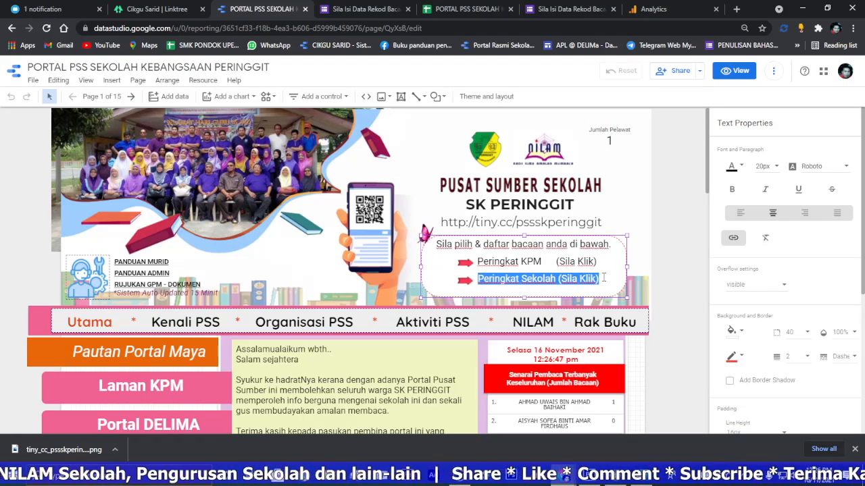
pyautogui.click(733, 237)
pyautogui.hotkey('ctrl', 'v')
pyautogui.click(543, 252)
pyautogui.click(330, 273)
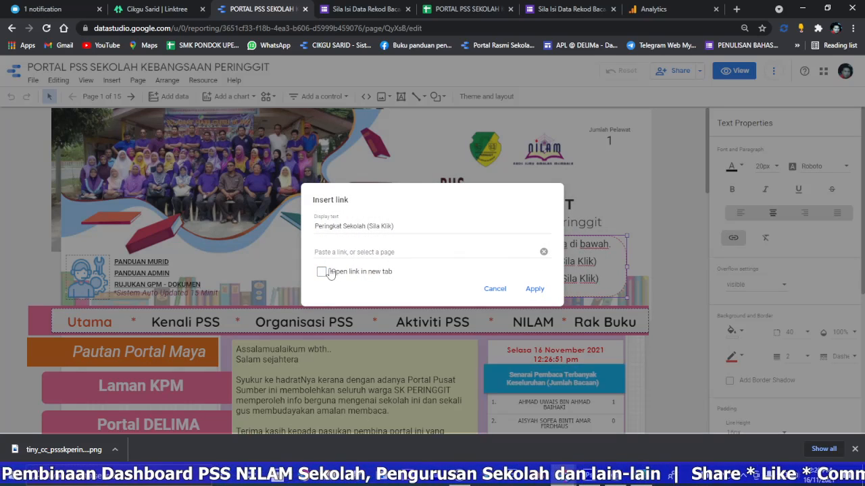
pyautogui.click(339, 256)
pyautogui.write('https://docs.google.com/forms/d/e/1FAIpQLSeM2KwGyY8hRlketqv4i2wOrUXVztNqulFQisEeIlUUAd23hQ/viewform')
pyautogui.click(385, 212)
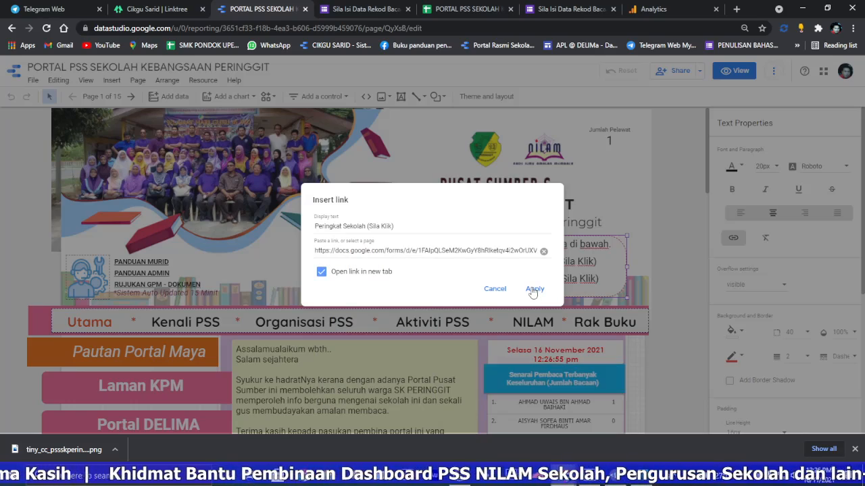
pyautogui.click(534, 289)
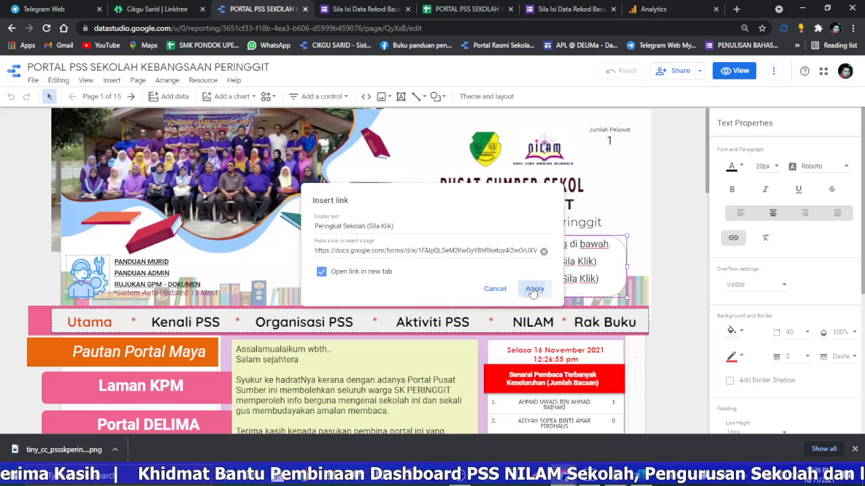
# Step: Switch the report to view mode, test the Peringkat Sekolah link and close the open reading record form tabs
pyautogui.click(734, 70)
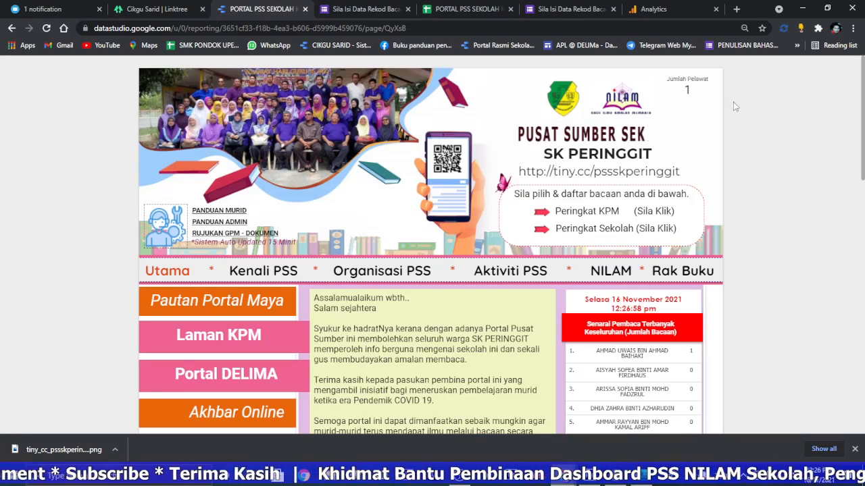
pyautogui.click(632, 235)
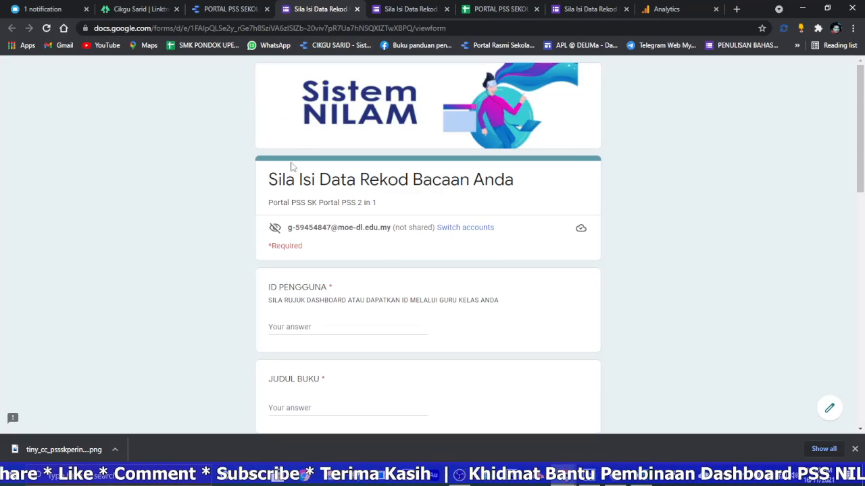
pyautogui.click(357, 12)
pyautogui.click(358, 11)
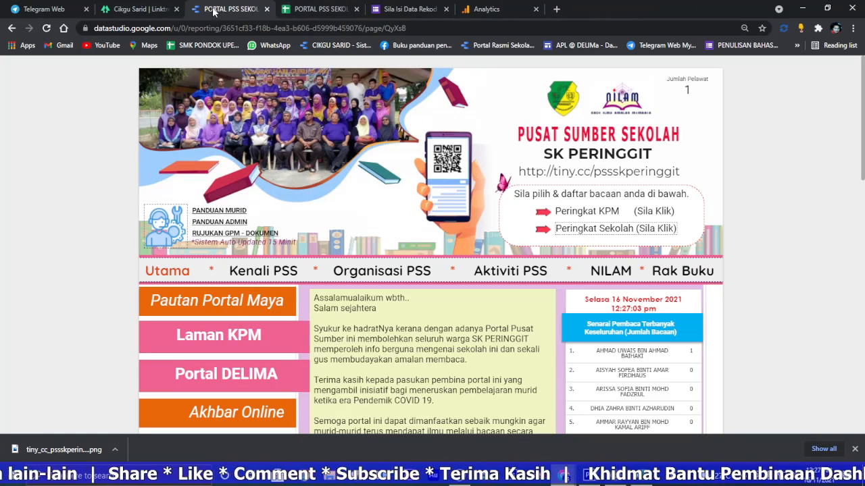
# Step: Reload the report, open the Peringkat Sekolah link once more and return to the report
pyautogui.click(47, 28)
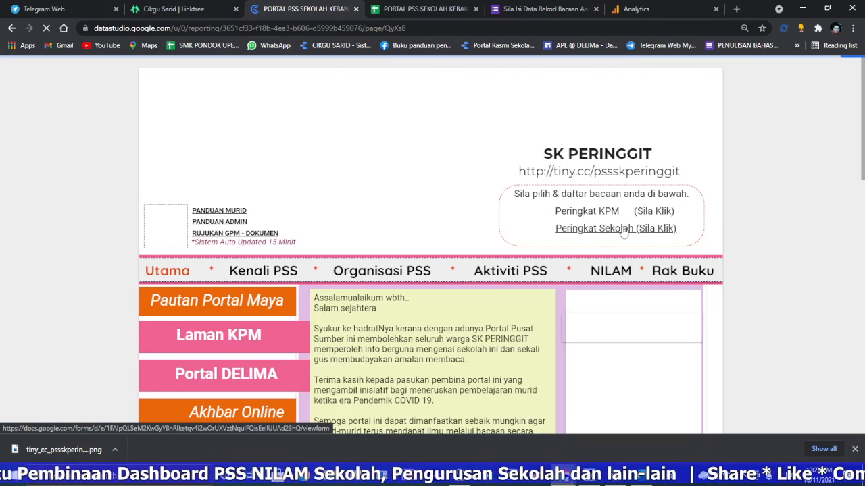
pyautogui.click(616, 229)
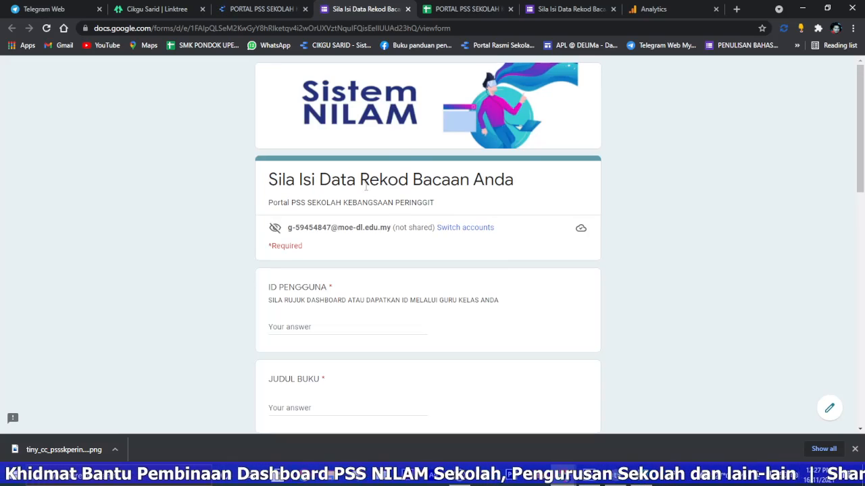
pyautogui.click(275, 10)
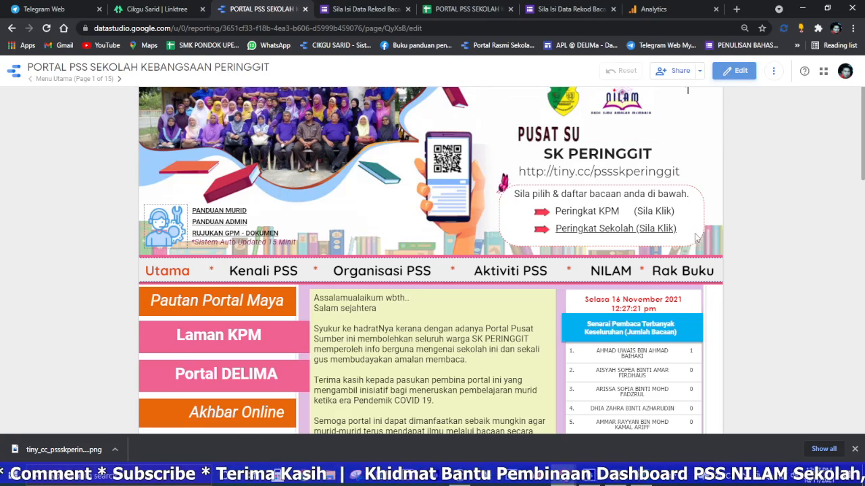
# Step: Try switching the underline on and off for the header's reading registration text box, and return to view mode
pyautogui.click(733, 71)
pyautogui.click(624, 252)
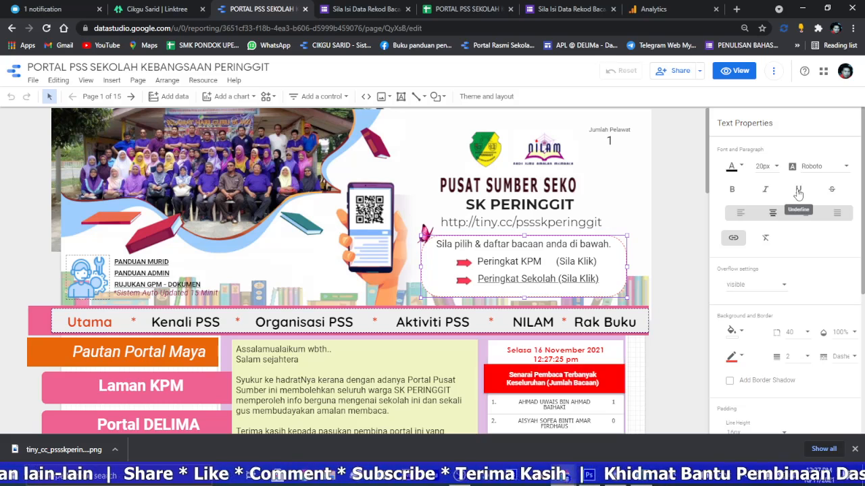
pyautogui.click(799, 191)
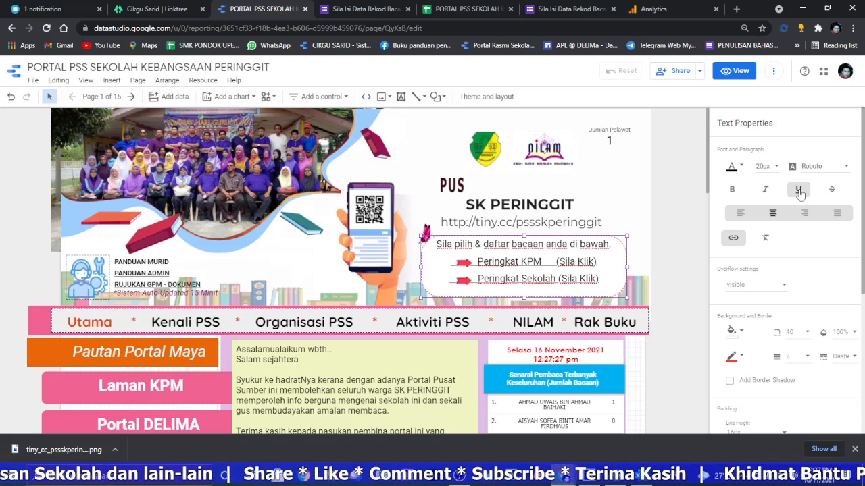
pyautogui.click(798, 191)
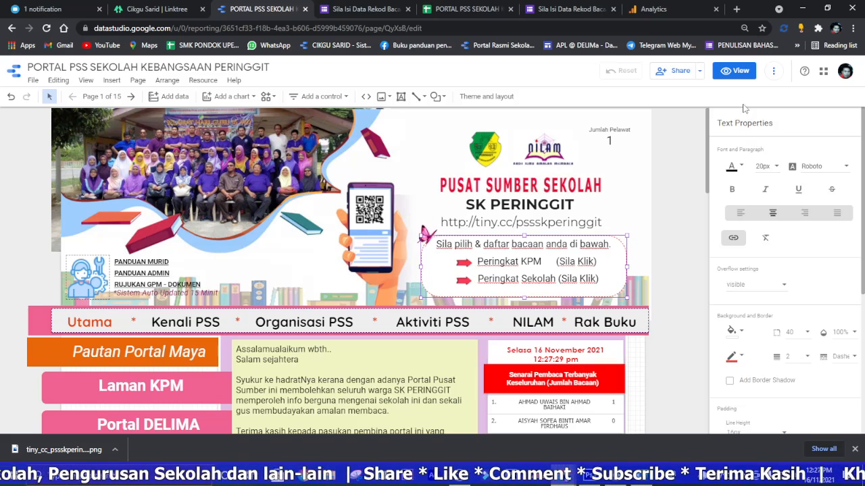
pyautogui.click(735, 71)
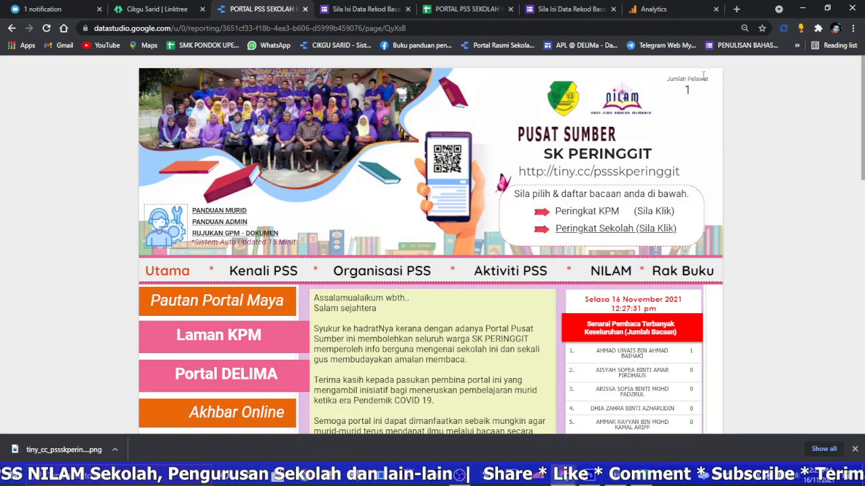
# Step: Copy the school name from the report header and start a new Google Analytics property named SK PERINGGIT
pyautogui.moveTo(654, 156); pyautogui.dragTo(543, 157)
pyautogui.rightClick(557, 156)
pyautogui.click(574, 165)
pyautogui.click(653, 10)
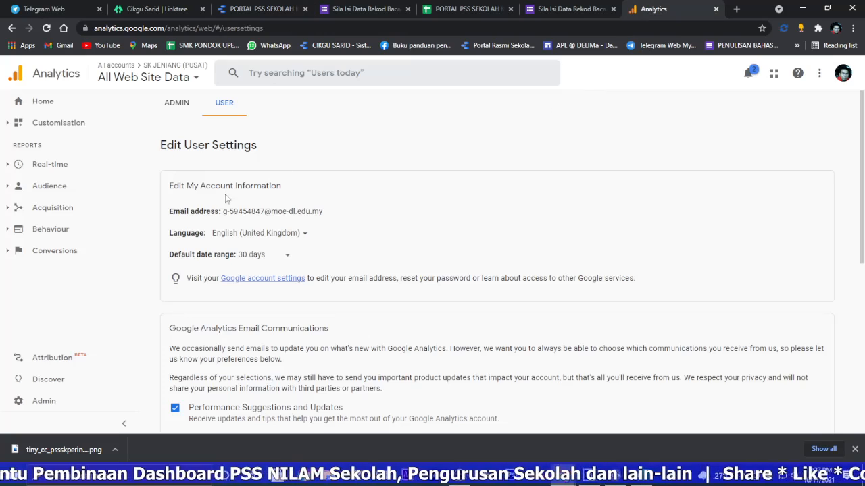
pyautogui.click(54, 400)
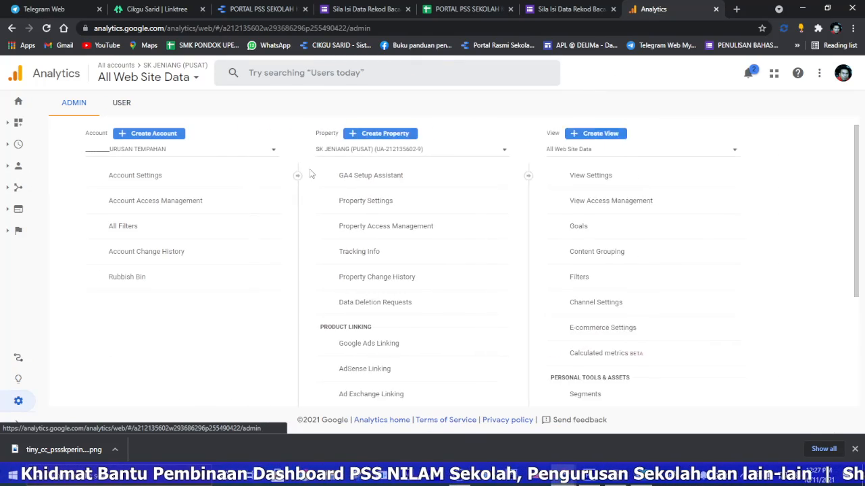
pyautogui.click(397, 135)
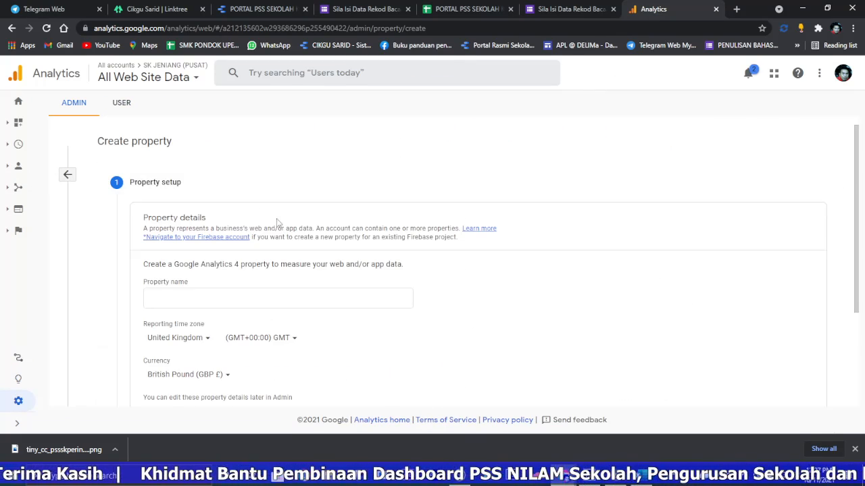
pyautogui.rightClick(200, 295)
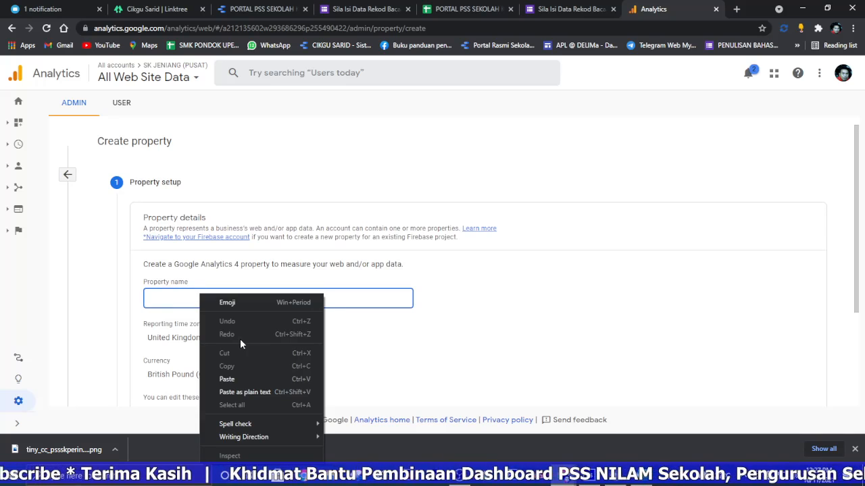
pyautogui.click(238, 379)
# Step: Enable creation of a Universal Analytics property alongside GA4 with website URL datastudio.com, and continue to the business information
pyautogui.scroll(-2, 275, 334)
pyautogui.click(193, 294)
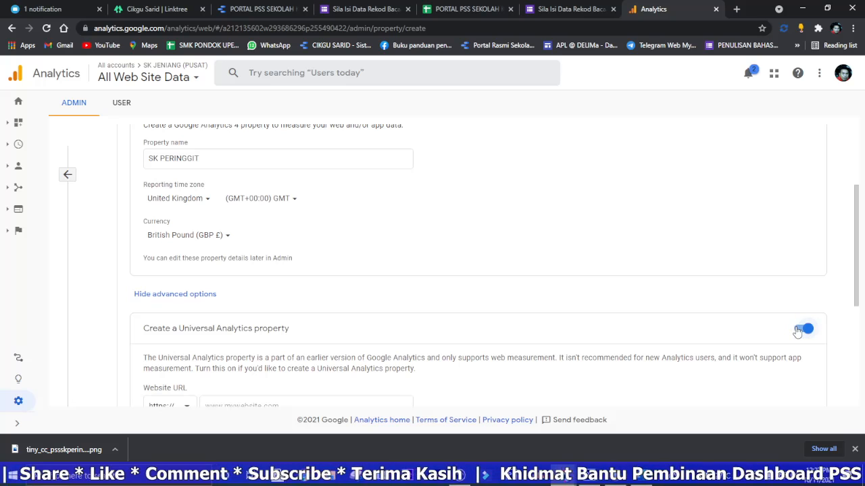
pyautogui.scroll(-2, 364, 292)
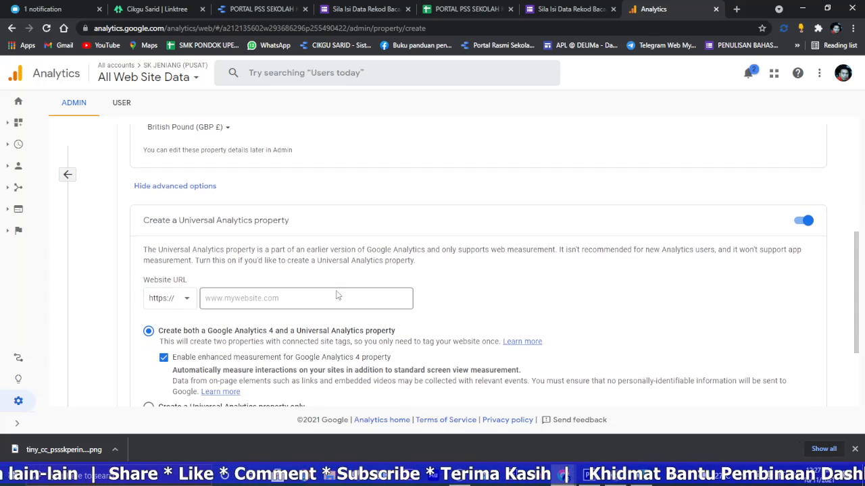
pyautogui.click(236, 298)
pyautogui.click(239, 315)
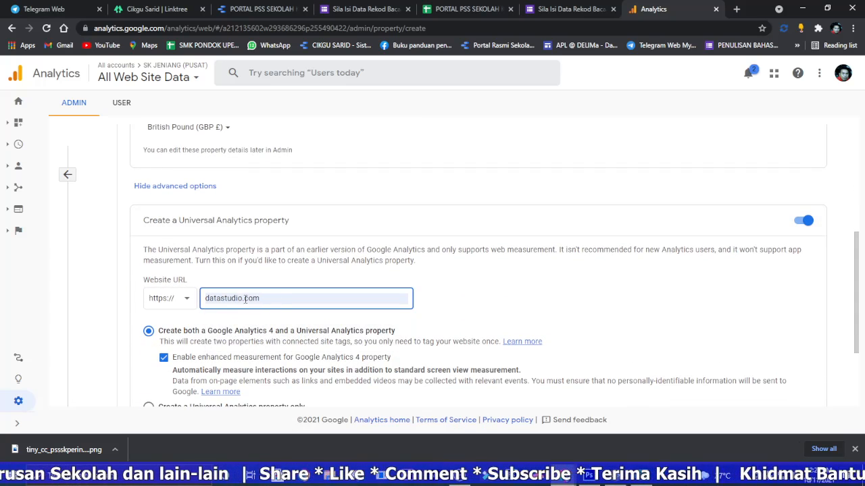
pyautogui.scroll(-2, 286, 300)
pyautogui.scroll(1, 203, 337)
pyautogui.scroll(-1, 156, 375)
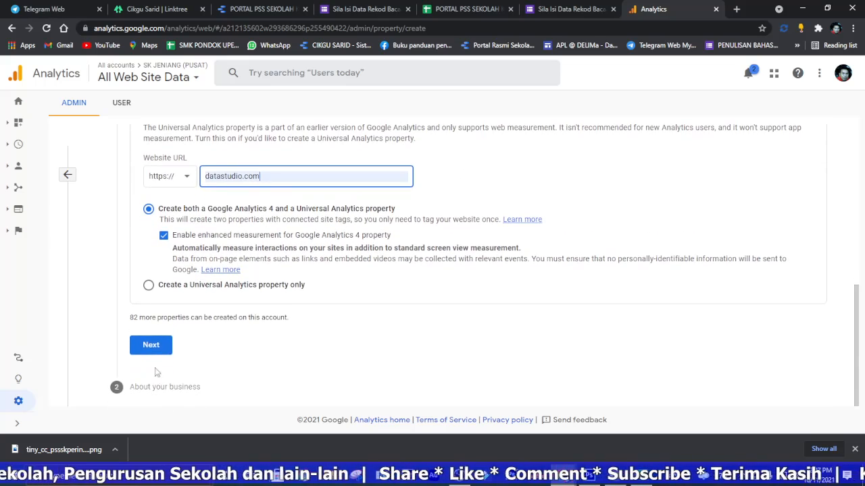
pyautogui.click(151, 345)
# Step: Set the industry to Jobs & Education and the business size to Very Large, tick the usage purposes and create the property
pyautogui.scroll(-2, 166, 343)
pyautogui.scroll(2, 170, 275)
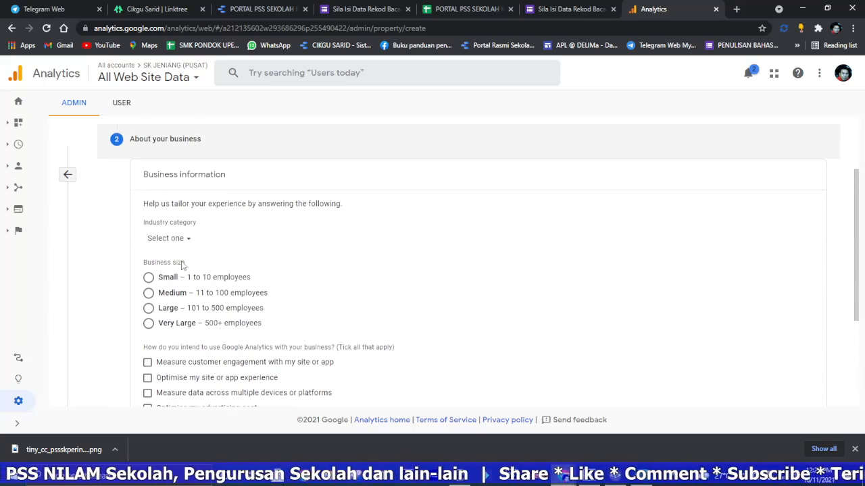
pyautogui.click(178, 246)
pyautogui.scroll(-3, 211, 283)
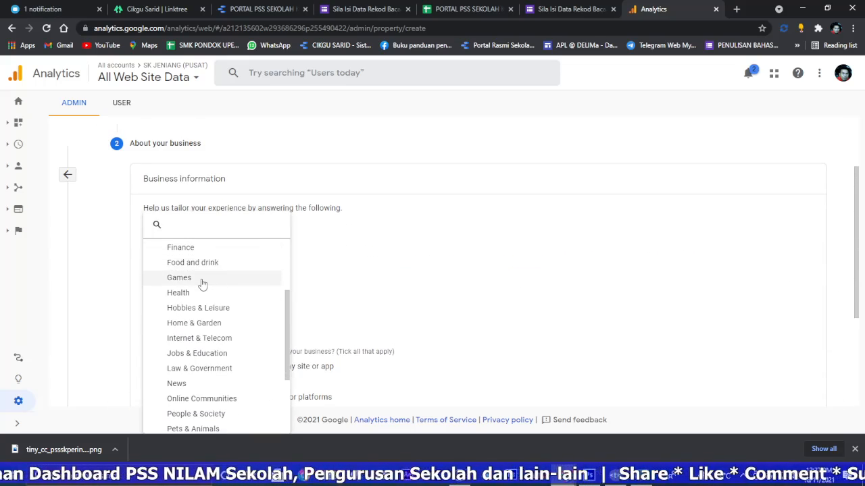
pyautogui.click(177, 353)
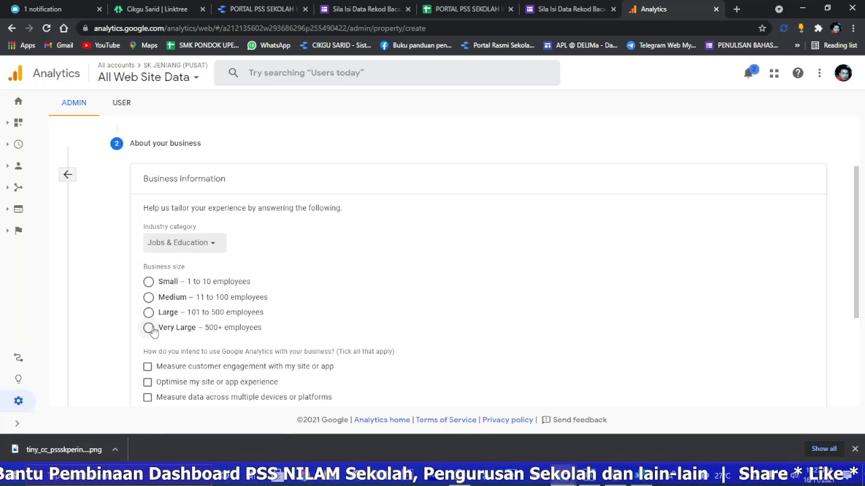
pyautogui.scroll(-2, 150, 271)
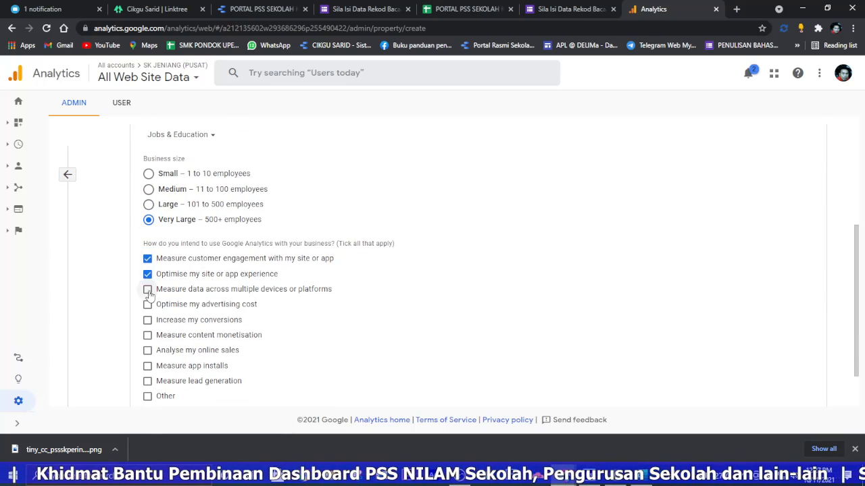
pyautogui.scroll(-1, 164, 374)
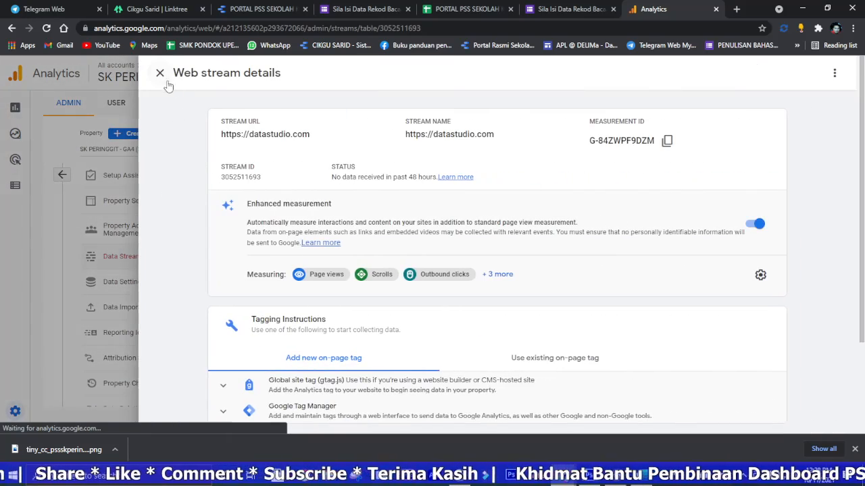
# Step: Close the web stream details and switch the admin page to the Universal Analytics property SK PERINGGIT
pyautogui.click(168, 85)
pyautogui.click(62, 175)
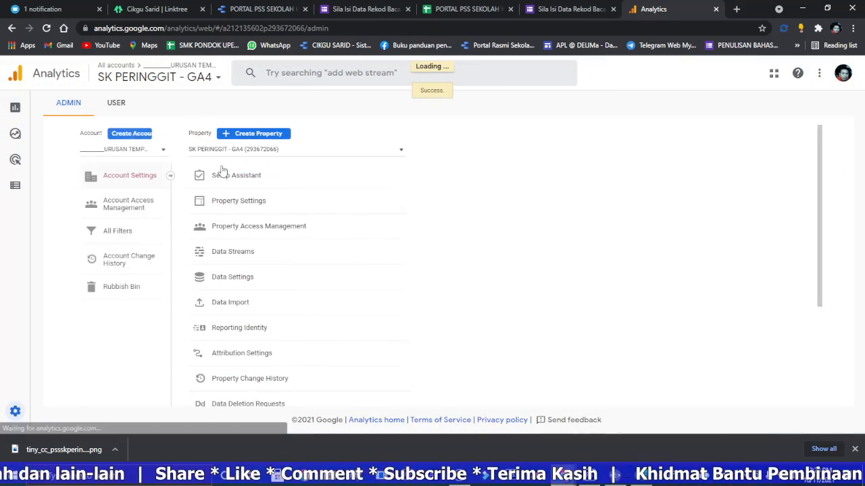
pyautogui.click(464, 148)
pyautogui.rightClick(447, 154)
pyautogui.click(476, 238)
pyautogui.click(407, 175)
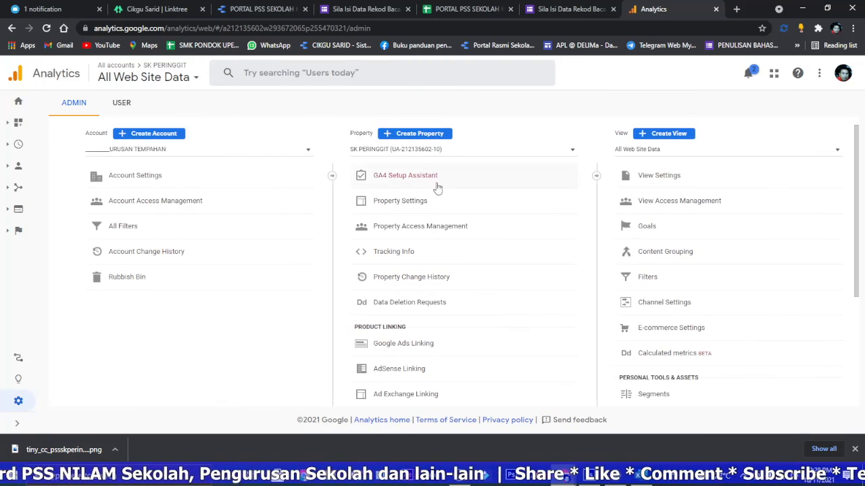
# Step: Open the tracking information of the SK PERINGGIT property and copy its Tracking ID
pyautogui.click(402, 254)
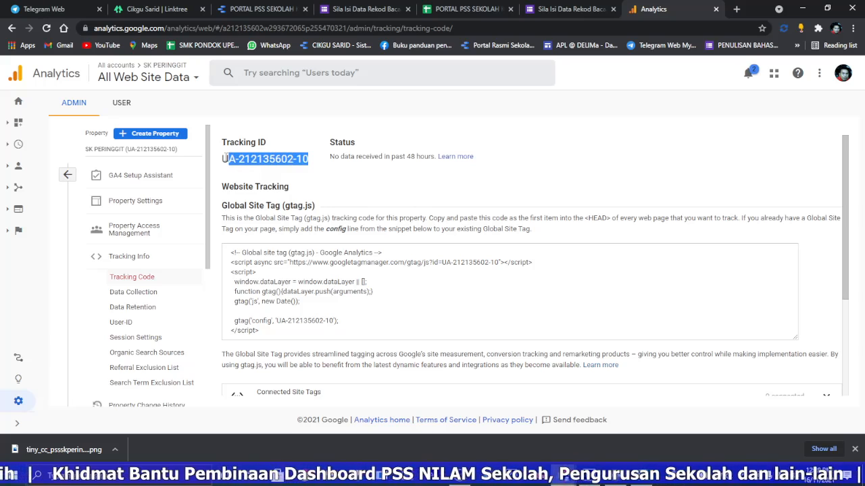
pyautogui.rightClick(228, 160)
pyautogui.click(248, 166)
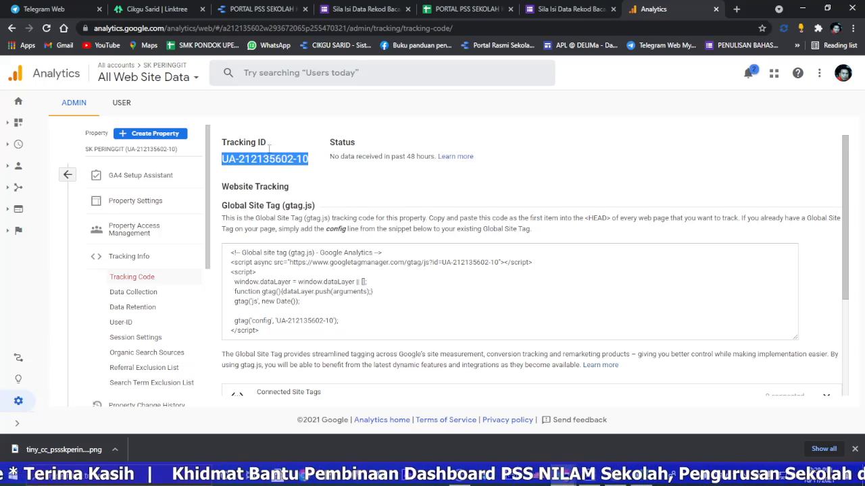
# Step: Return to the portal report in edit mode and paste the copied Tracking ID as its Google Analytics Measurement ID in the report settings
pyautogui.click(274, 9)
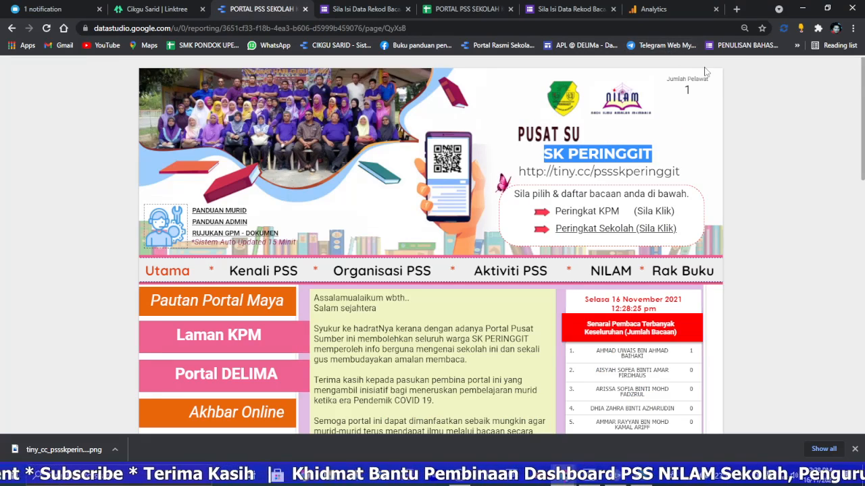
pyautogui.click(736, 73)
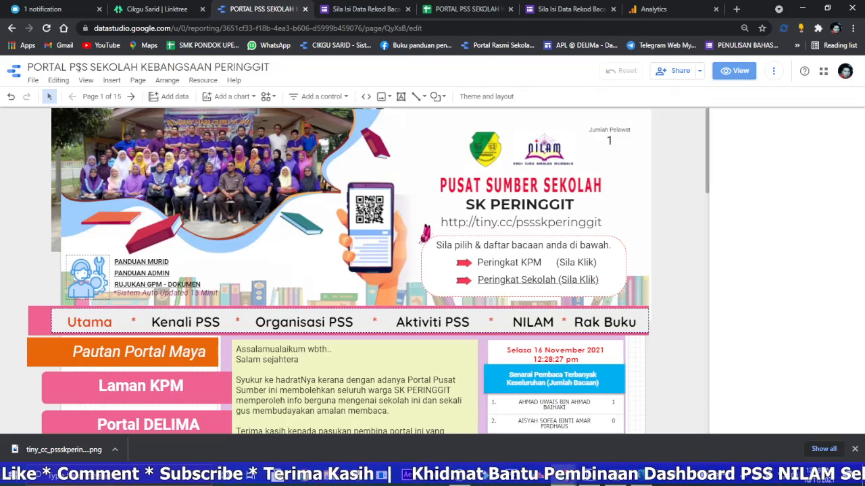
pyautogui.click(34, 81)
pyautogui.click(54, 113)
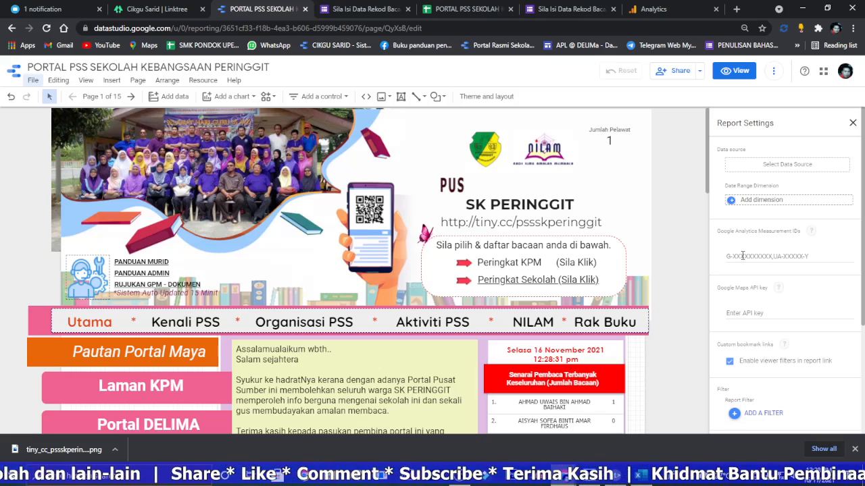
pyautogui.click(742, 257)
pyautogui.rightClick(750, 257)
pyautogui.click(775, 339)
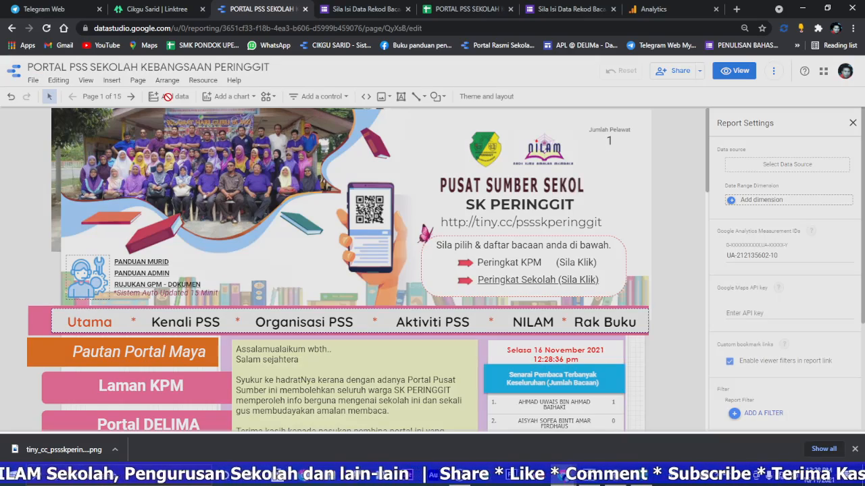
# Step: Add a Google Analytics data source from the URUSAN TEMPAHAN account, using the SK PERINGGIT property and its All Web Site Data view
pyautogui.click(169, 96)
pyautogui.click(133, 302)
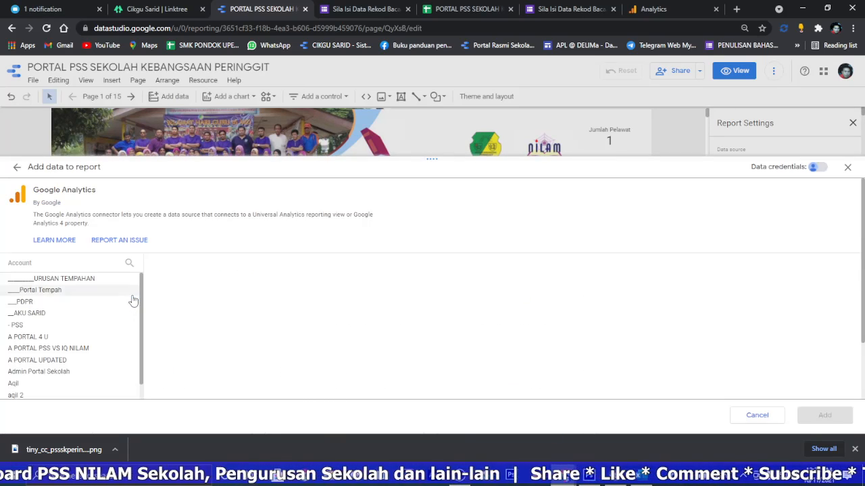
pyautogui.click(76, 282)
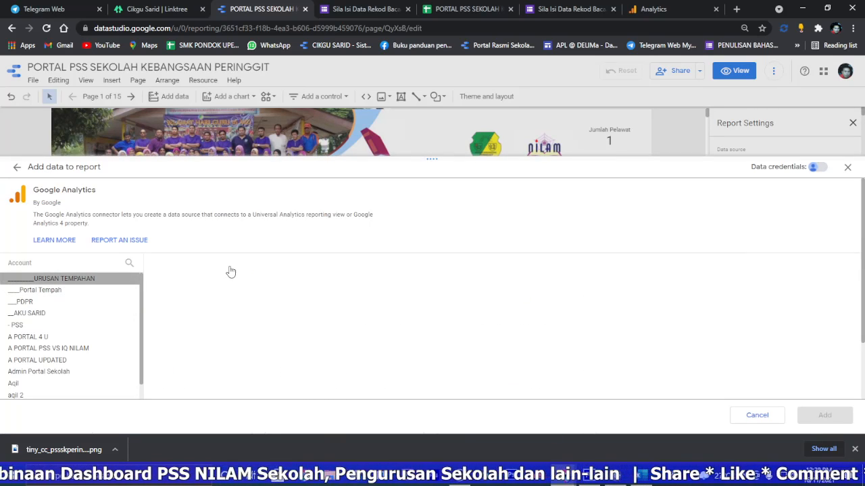
pyautogui.click(273, 263)
pyautogui.rightClick(191, 261)
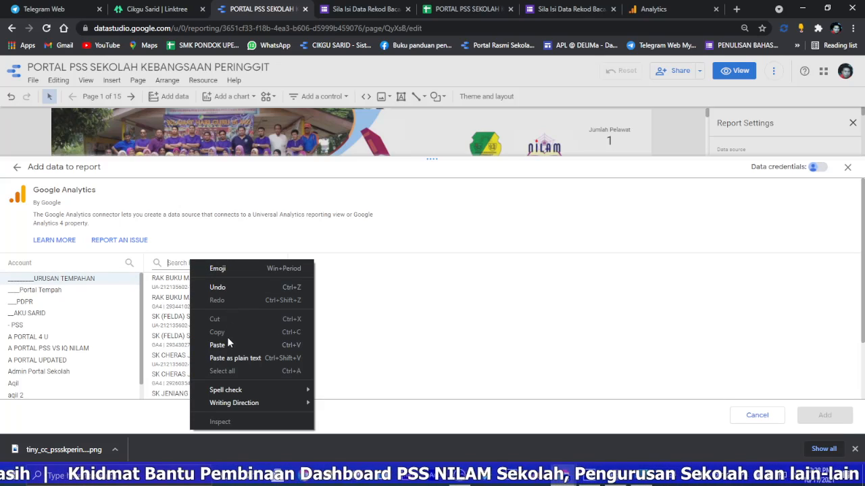
pyautogui.click(217, 345)
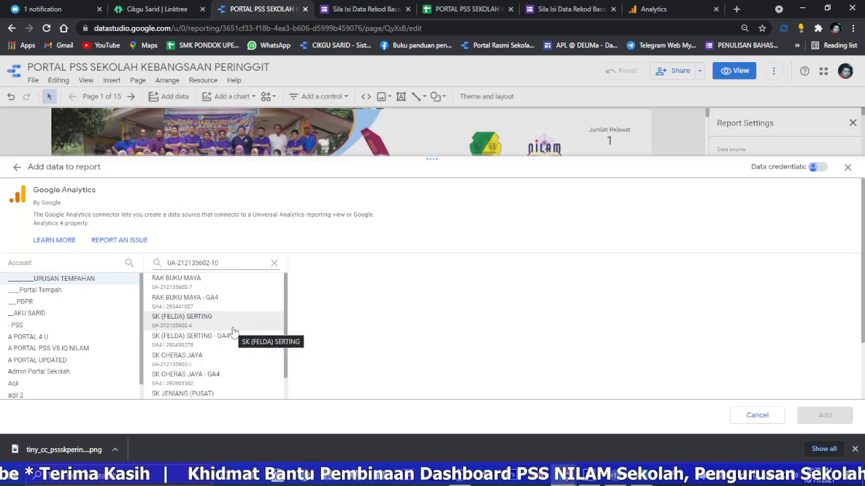
pyautogui.click(208, 286)
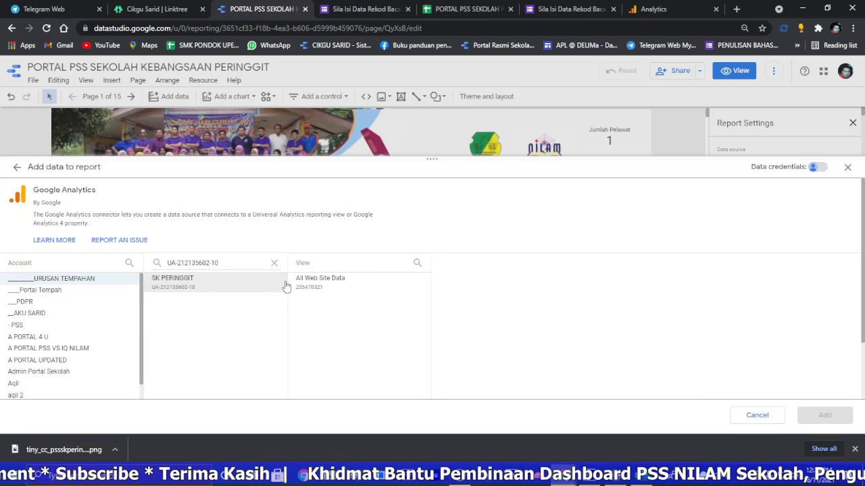
pyautogui.click(322, 283)
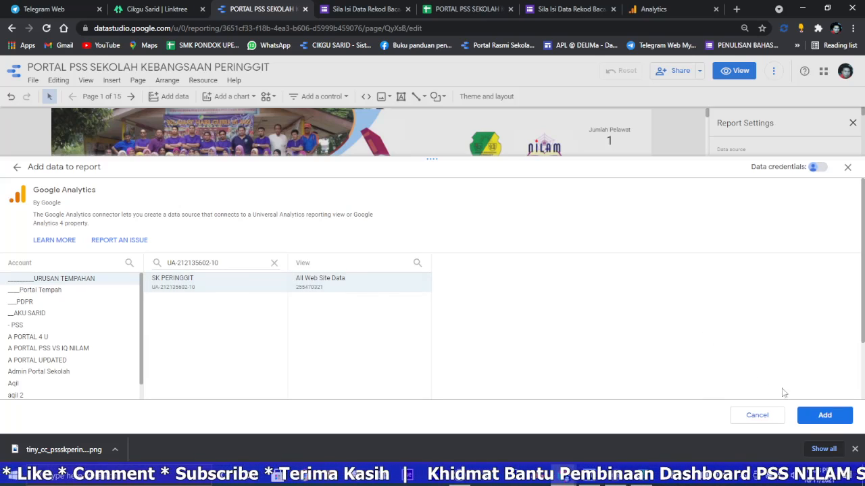
pyautogui.click(814, 416)
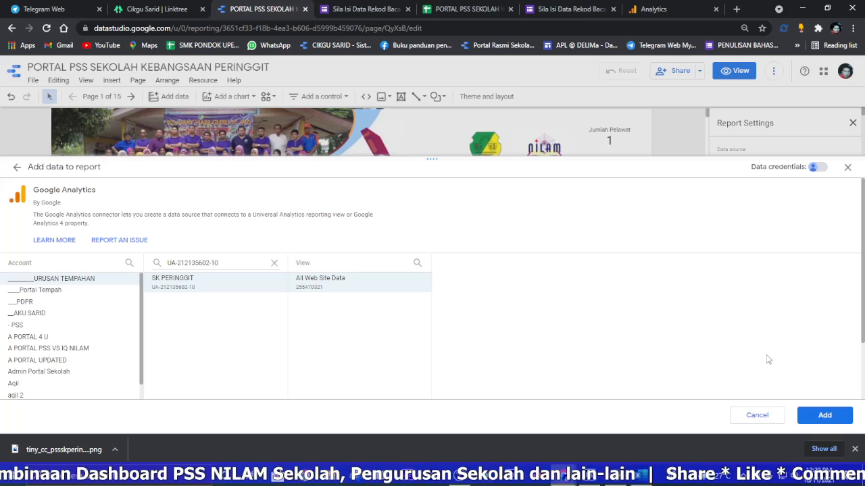
pyautogui.click(824, 415)
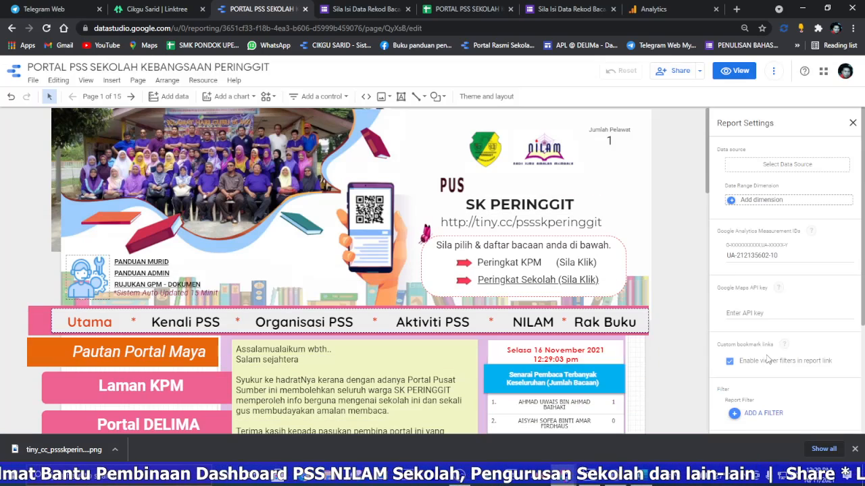
# Step: Set the Jumlah Pelawat scorecard's data source to the newly added All Web Site Data and preview the report
pyautogui.click(604, 131)
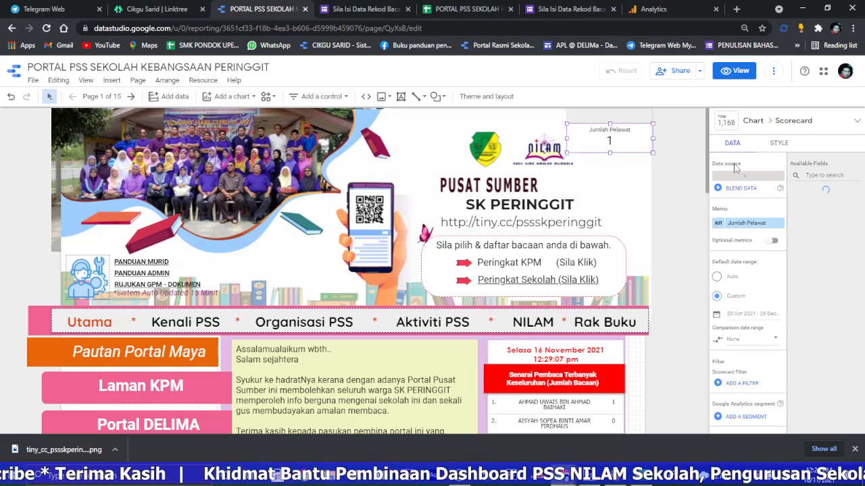
pyautogui.click(747, 178)
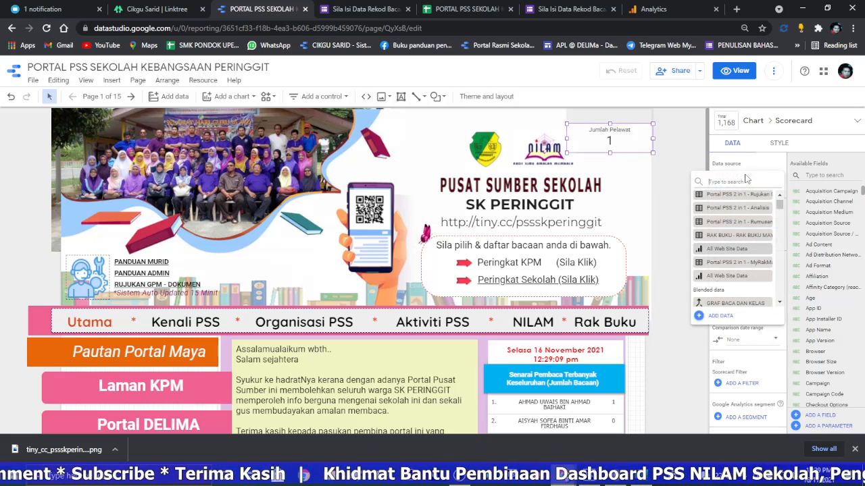
pyautogui.click(752, 277)
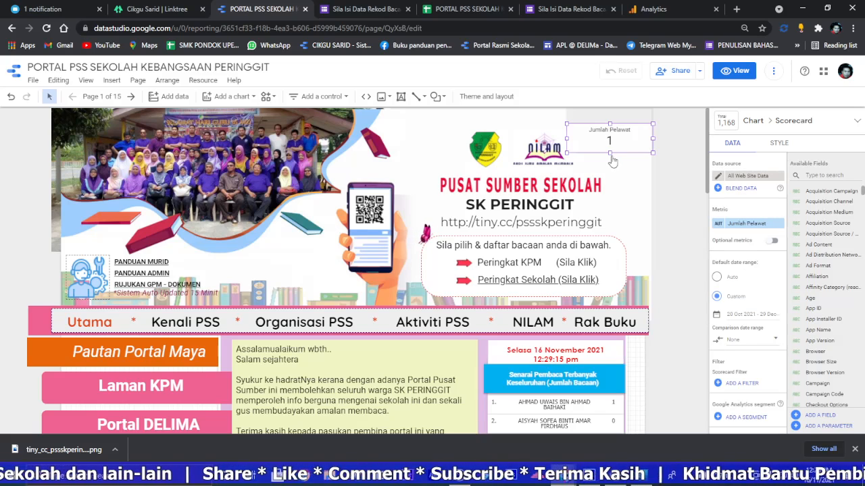
pyautogui.click(735, 72)
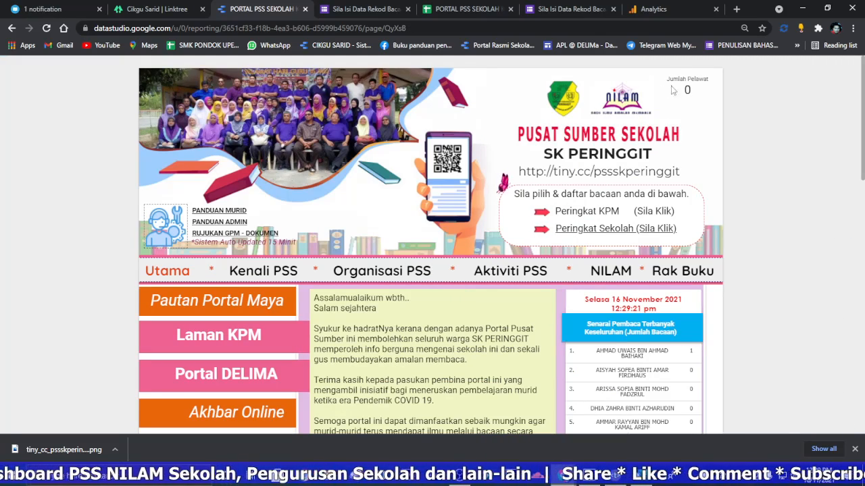
# Step: Open the Analytics home, close the leftover form and spreadsheet tabs, and return to the portal report
pyautogui.click(669, 10)
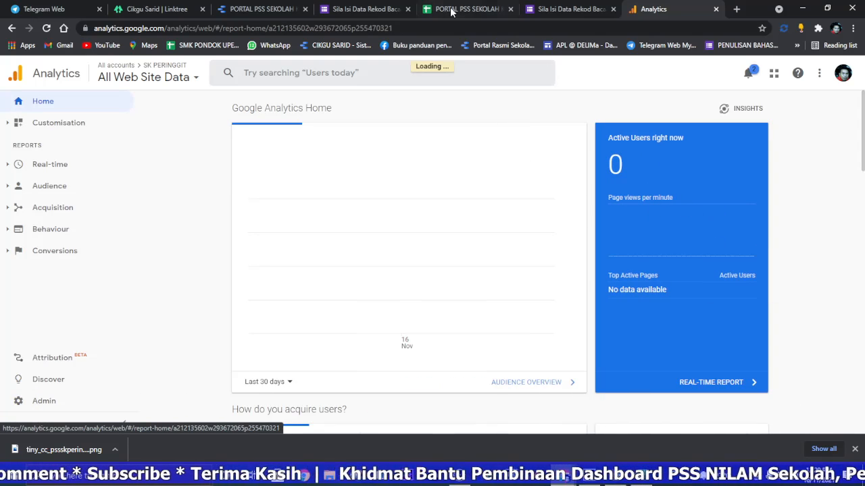
pyautogui.click(373, 9)
pyautogui.click(271, 7)
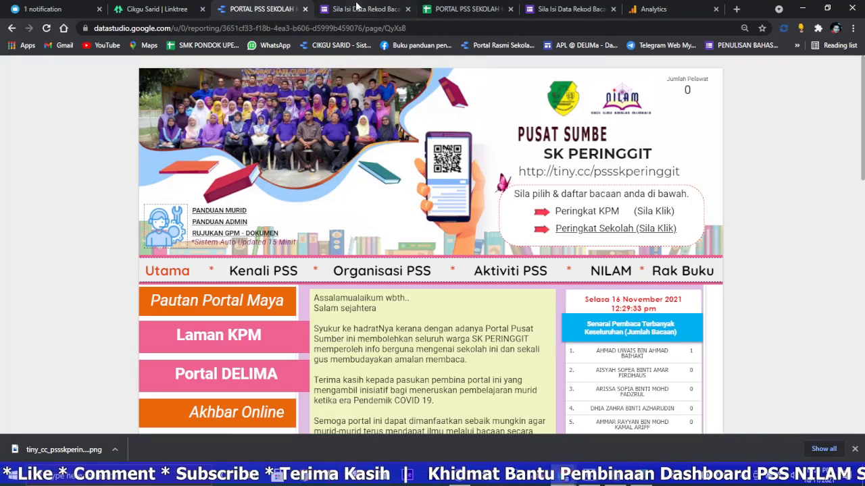
pyautogui.click(409, 9)
pyautogui.click(408, 9)
pyautogui.click(404, 10)
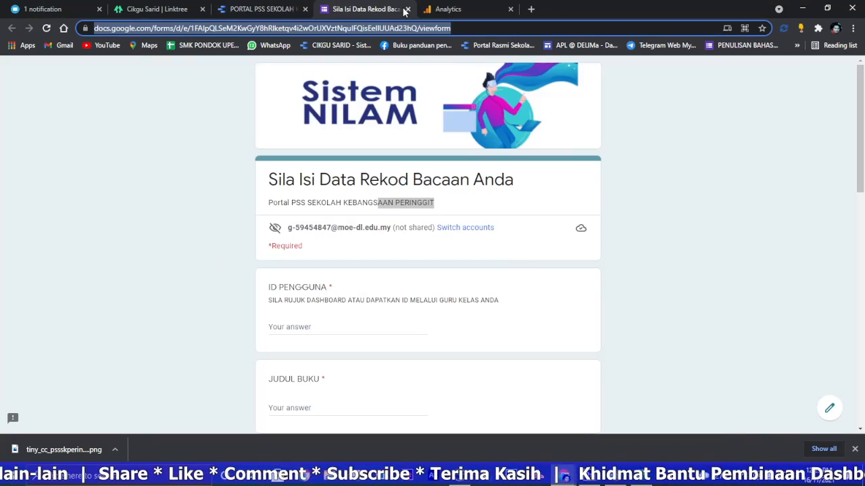
pyautogui.click(407, 9)
pyautogui.click(269, 9)
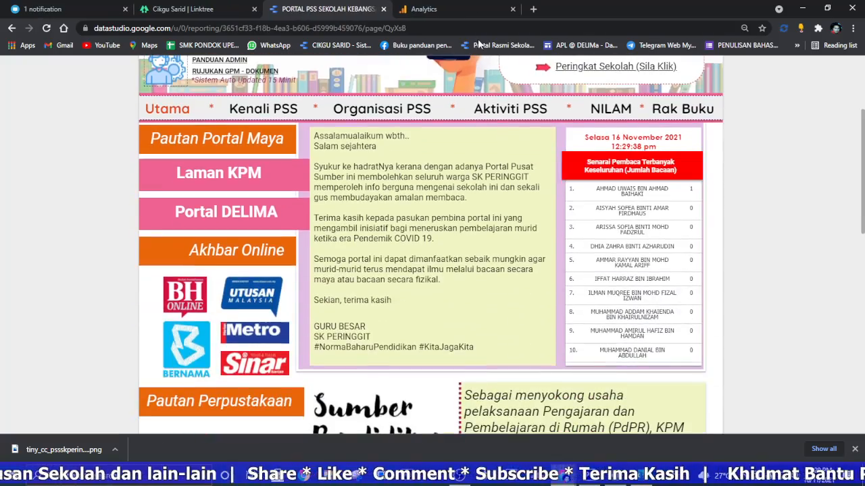
# Step: Examine the portal's Organisasi PSS page and its committee chart
pyautogui.click(442, 13)
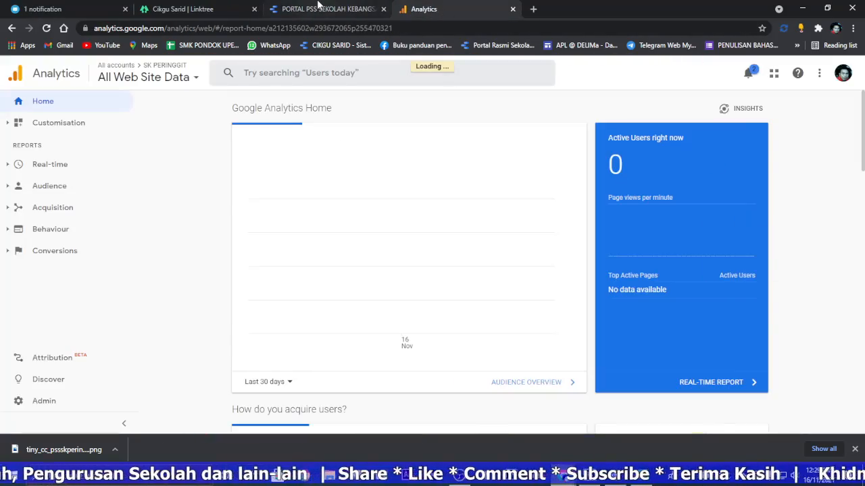
pyautogui.click(322, 8)
pyautogui.scroll(-3, 403, 198)
pyautogui.scroll(6, 405, 197)
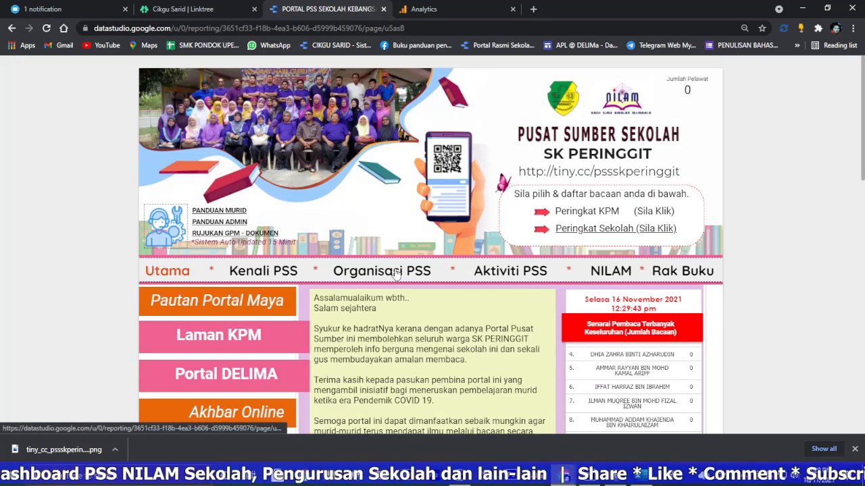
pyautogui.click(382, 264)
pyautogui.scroll(-6, 480, 252)
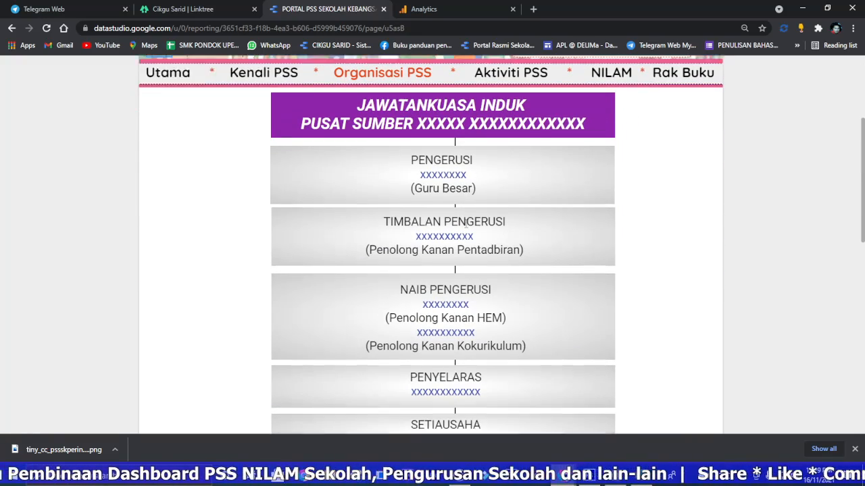
pyautogui.scroll(4, 477, 252)
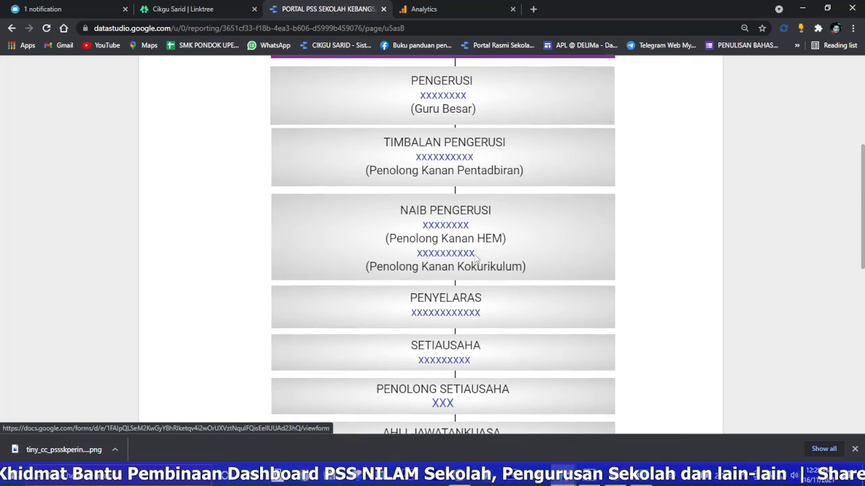
pyautogui.scroll(2, 511, 174)
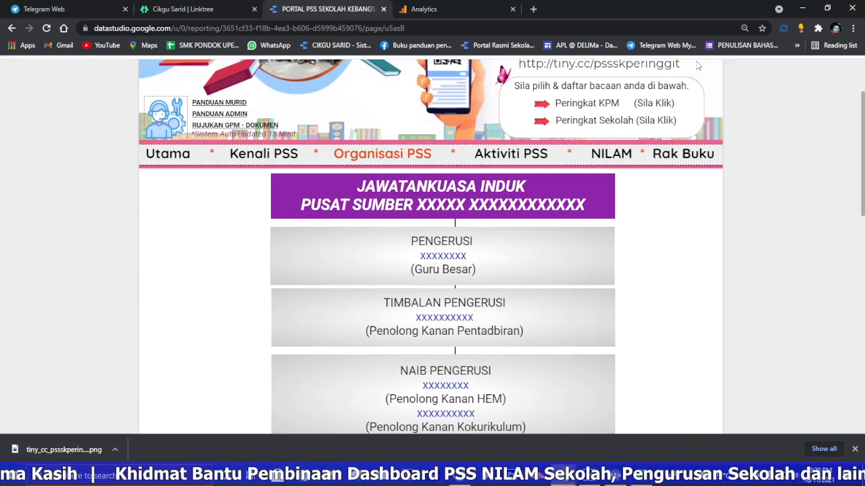
pyautogui.click(725, 71)
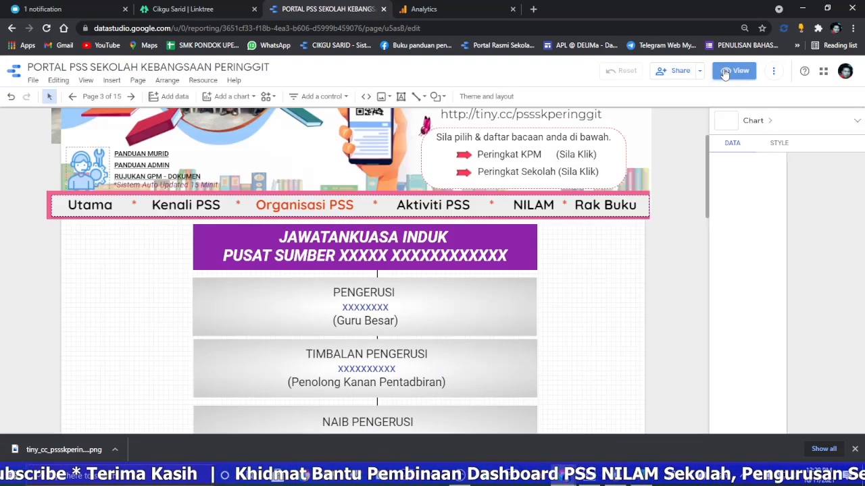
pyautogui.click(387, 100)
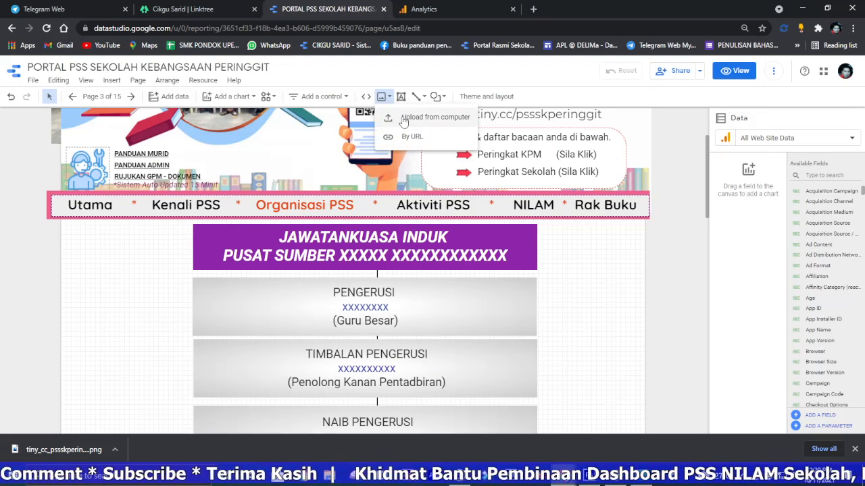
pyautogui.click(403, 119)
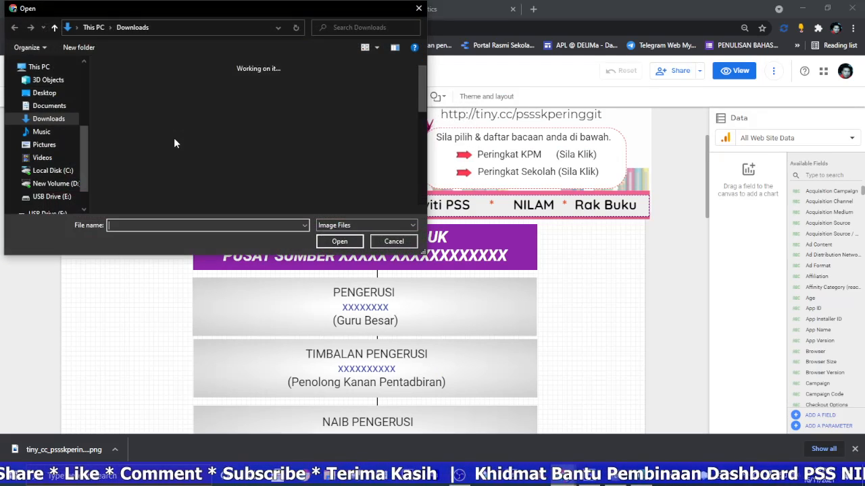
pyautogui.click(393, 241)
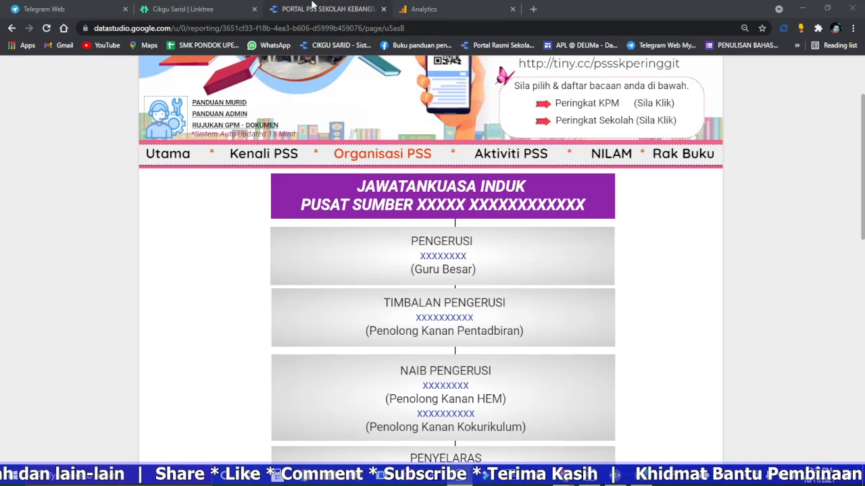
# Step: Edit the Organisasi PSS page and delete the working committee's table of roles and placeholder names below its heading
pyautogui.click(741, 71)
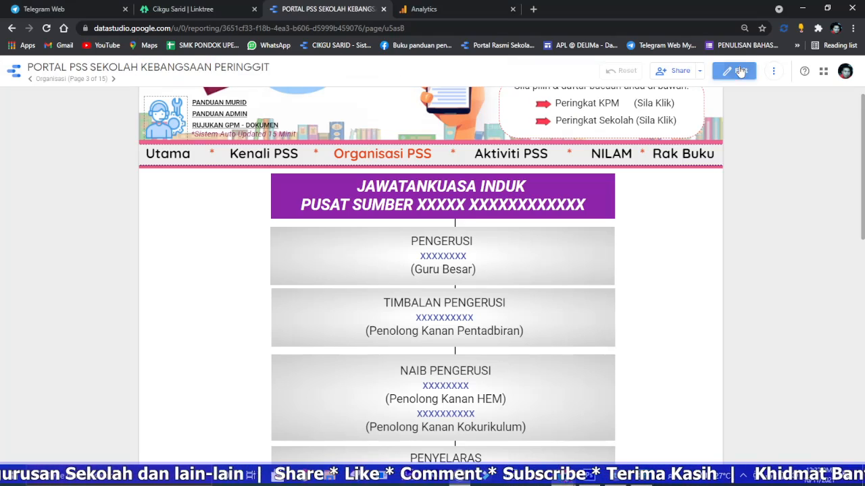
pyautogui.scroll(-10, 527, 230)
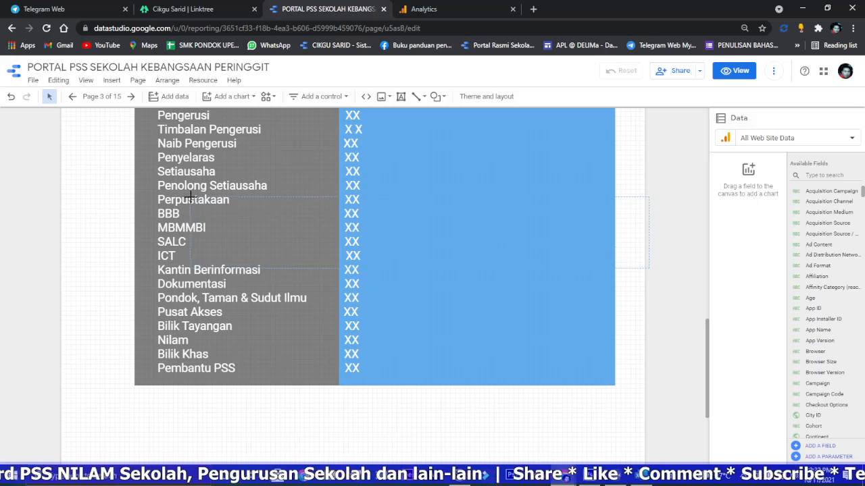
pyautogui.moveTo(191, 198); pyautogui.dragTo(186, 208)
pyautogui.press('Delete')
pyautogui.scroll(3, 362, 199)
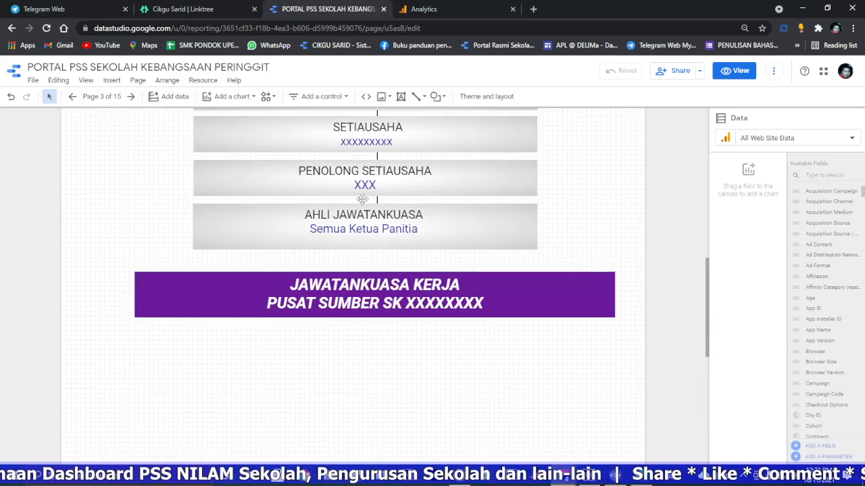
# Step: Delete the purple JAWATANKUASA KERJA heading banner below the main committee chart
pyautogui.scroll(3, 479, 216)
pyautogui.scroll(-2, 595, 295)
pyautogui.click(590, 326)
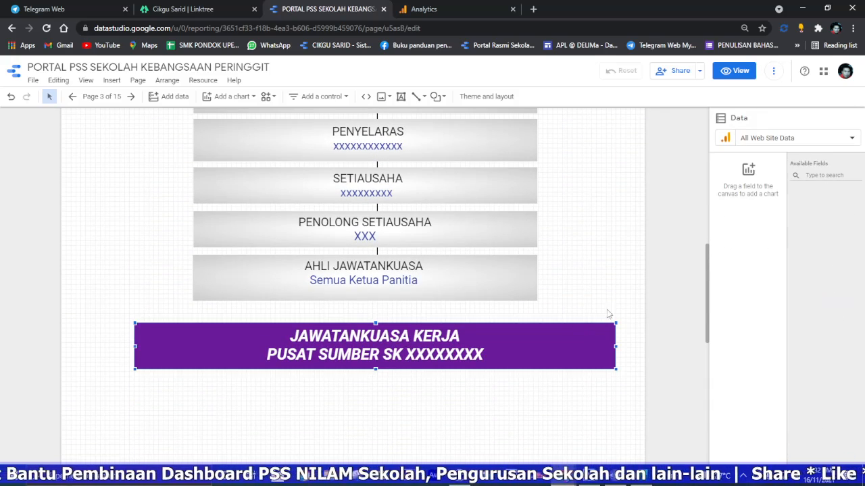
pyautogui.press('Delete')
pyautogui.scroll(2, 608, 324)
pyautogui.scroll(-2, 606, 346)
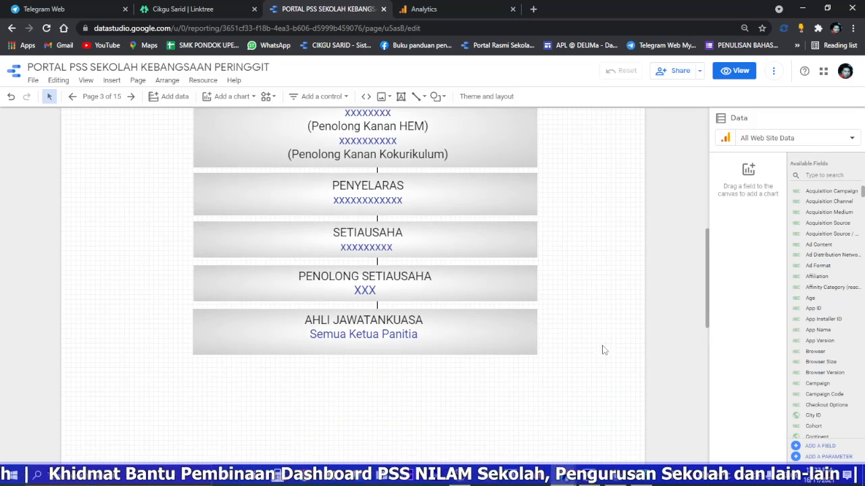
pyautogui.scroll(5, 349, 225)
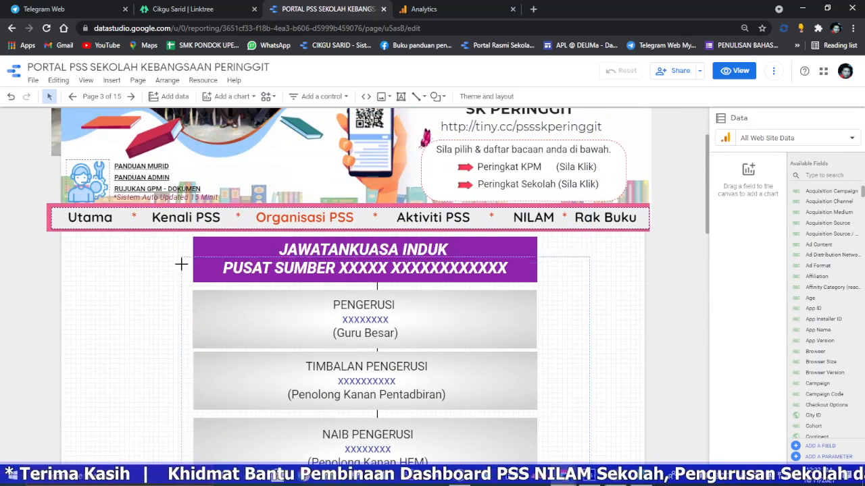
pyautogui.moveTo(169, 258); pyautogui.dragTo(171, 264)
pyautogui.press('Delete')
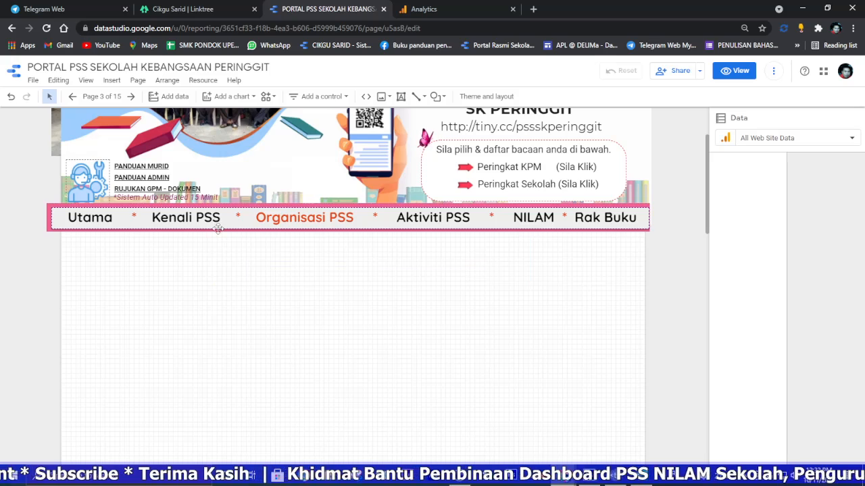
pyautogui.click(383, 97)
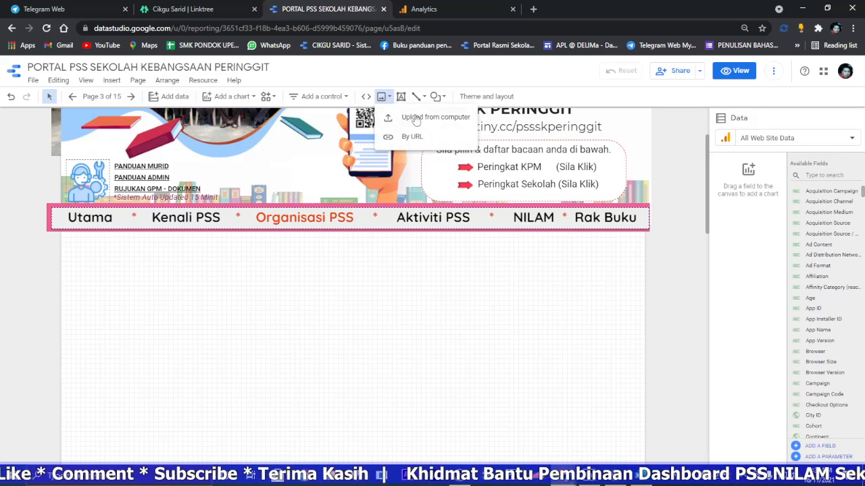
pyautogui.click(419, 120)
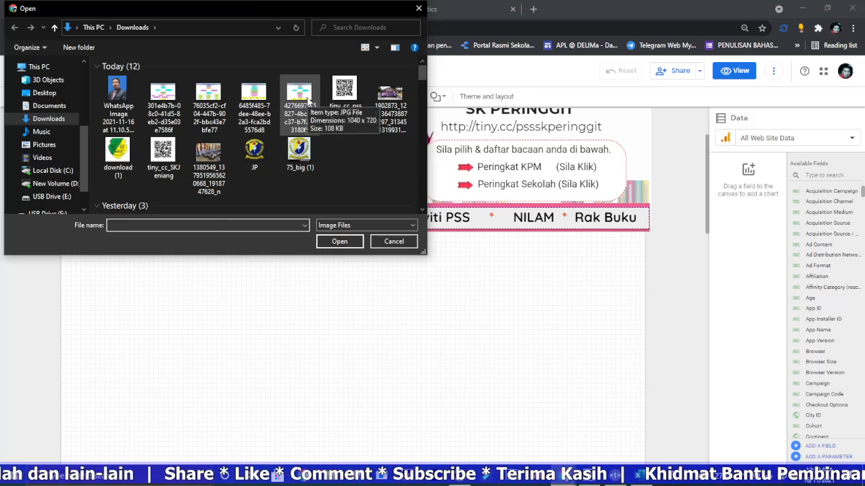
pyautogui.doubleClick(307, 100)
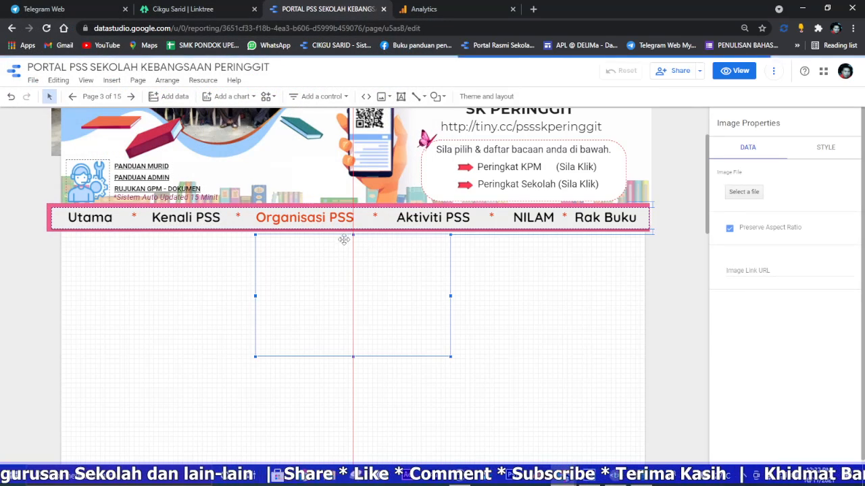
pyautogui.moveTo(382, 301); pyautogui.dragTo(206, 372)
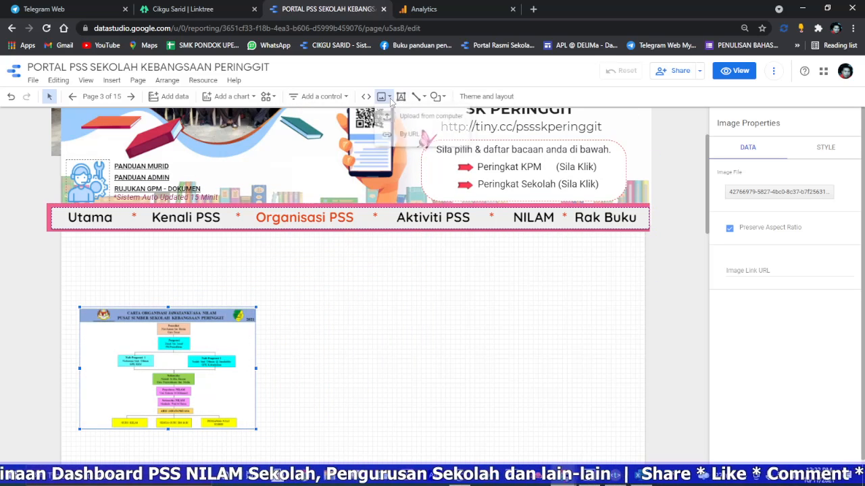
# Step: Upload the PENGAWAS committee chart image (6485f485-7dee…) and place it on the page's left side, overlapping the lower NILAM chart
pyautogui.click(425, 116)
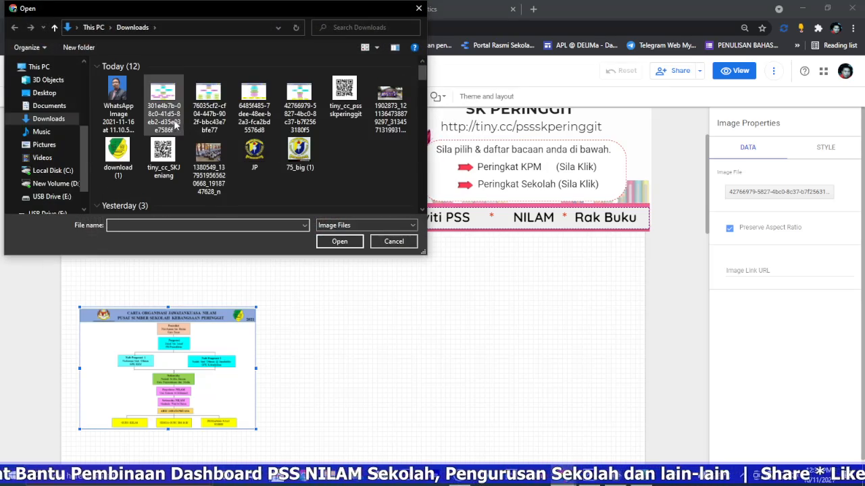
pyautogui.click(394, 242)
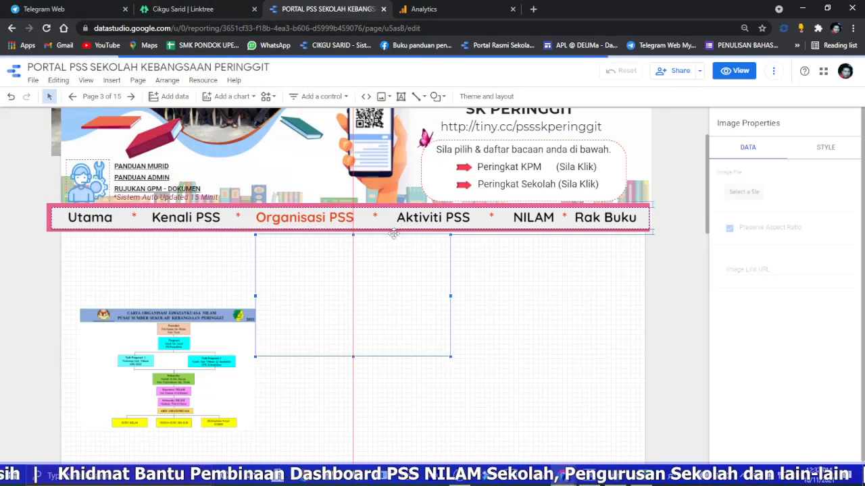
pyautogui.scroll(-1, 395, 229)
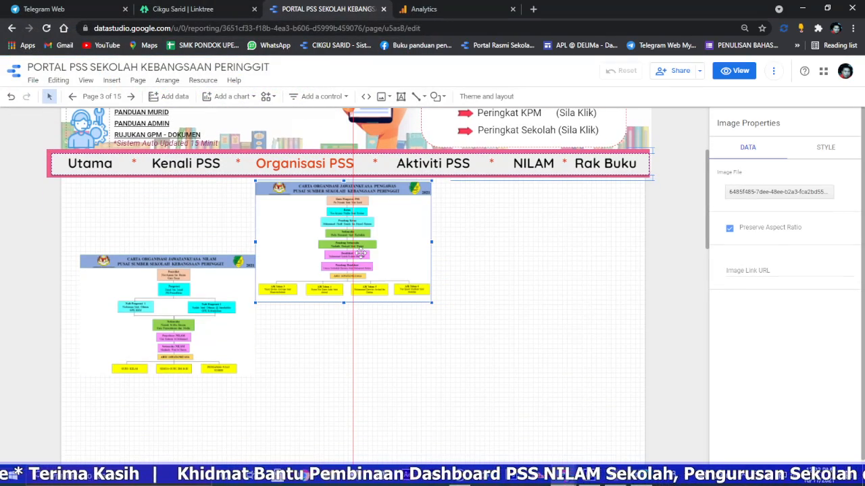
pyautogui.moveTo(362, 253); pyautogui.dragTo(186, 375)
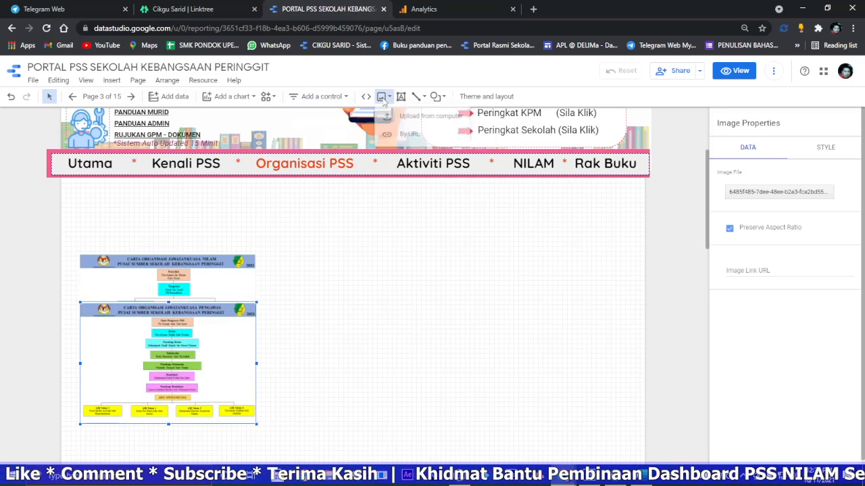
# Step: Upload the INDUK committee chart image (76035cf2-cf04…) and place it just below the portal's navigation bar
pyautogui.click(408, 115)
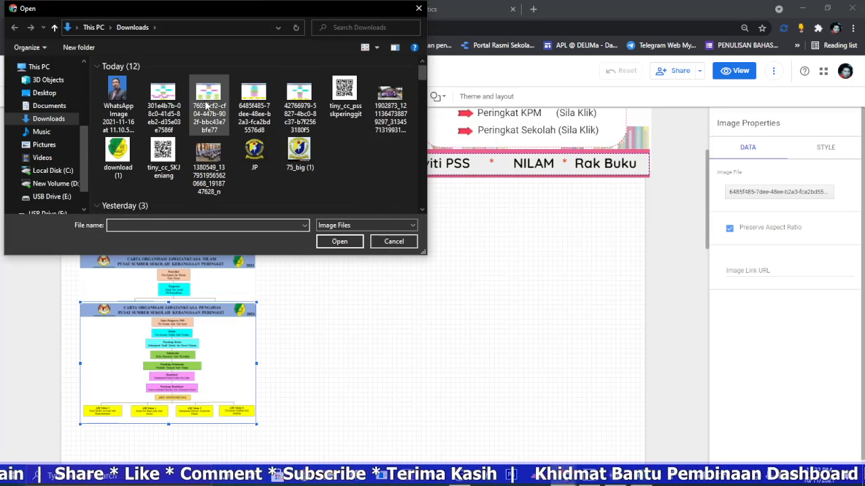
pyautogui.doubleClick(205, 100)
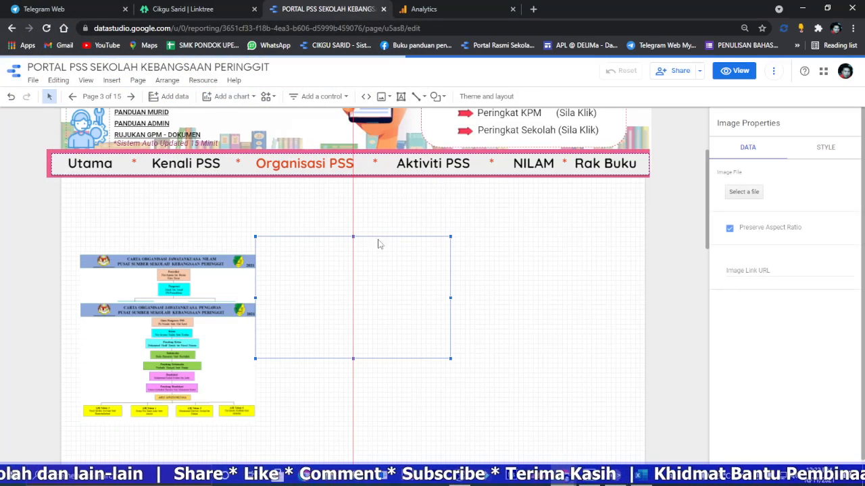
pyautogui.moveTo(382, 267); pyautogui.dragTo(409, 219)
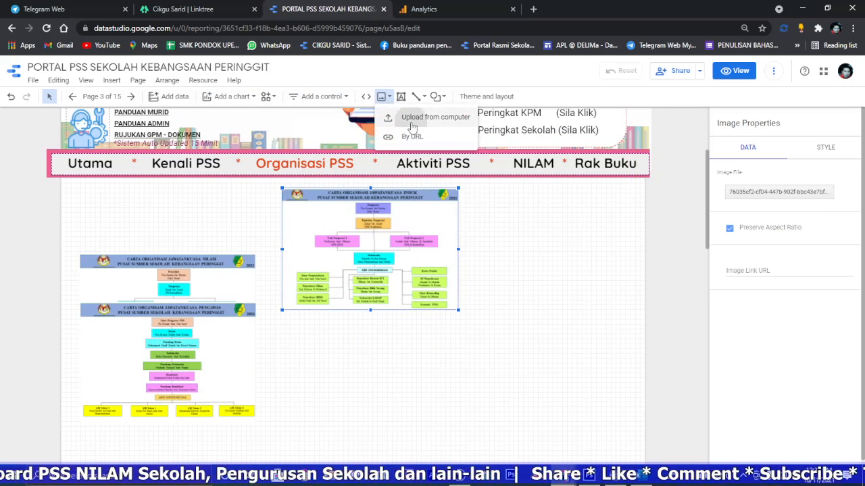
pyautogui.click(426, 115)
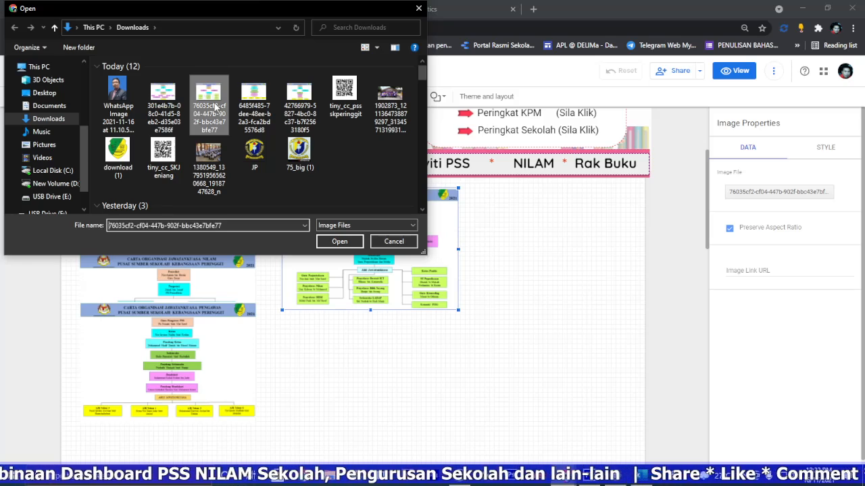
pyautogui.doubleClick(216, 108)
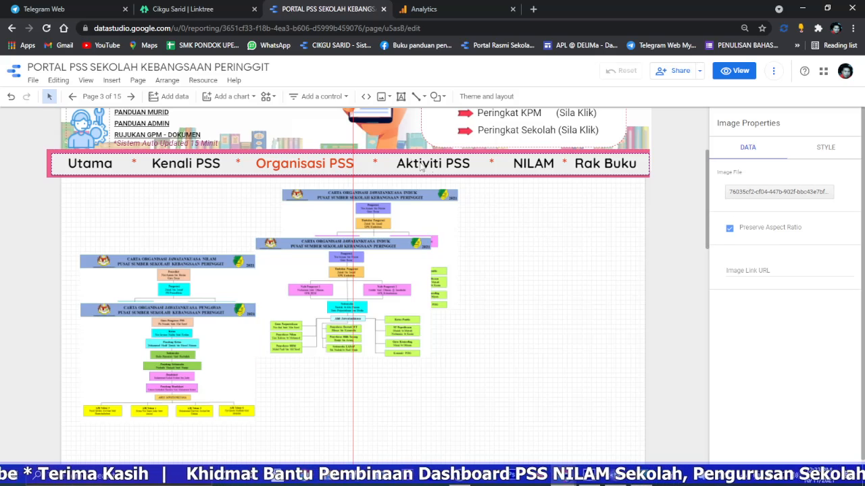
pyautogui.press('Delete')
# Step: Upload the KERJA committee chart image (301e4b7b-08c0…) and place it below and to the right of the INDUK chart
pyautogui.click(382, 96)
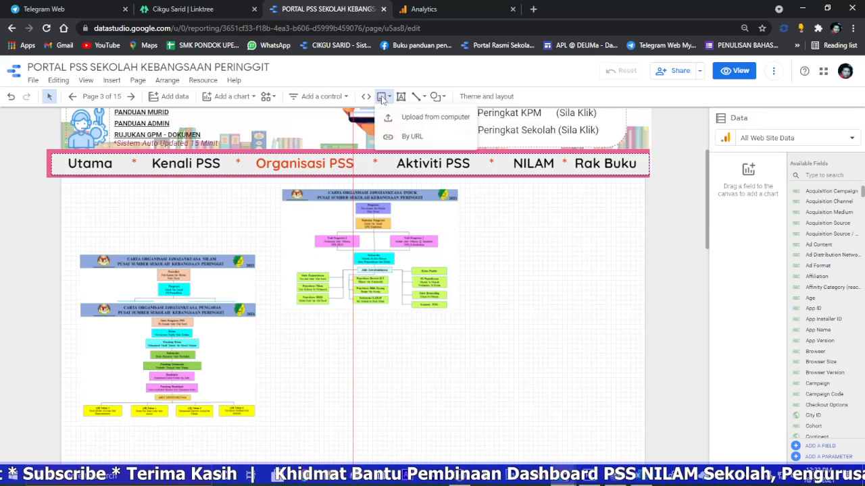
pyautogui.click(408, 121)
pyautogui.click(162, 101)
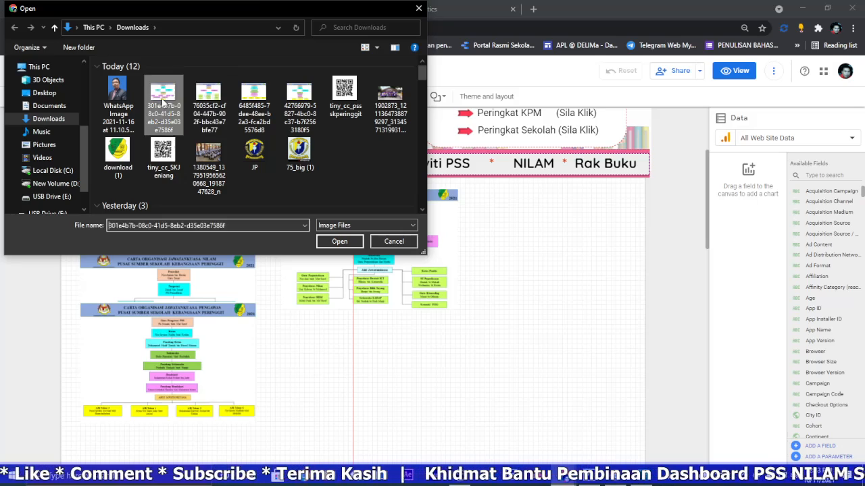
pyautogui.doubleClick(162, 101)
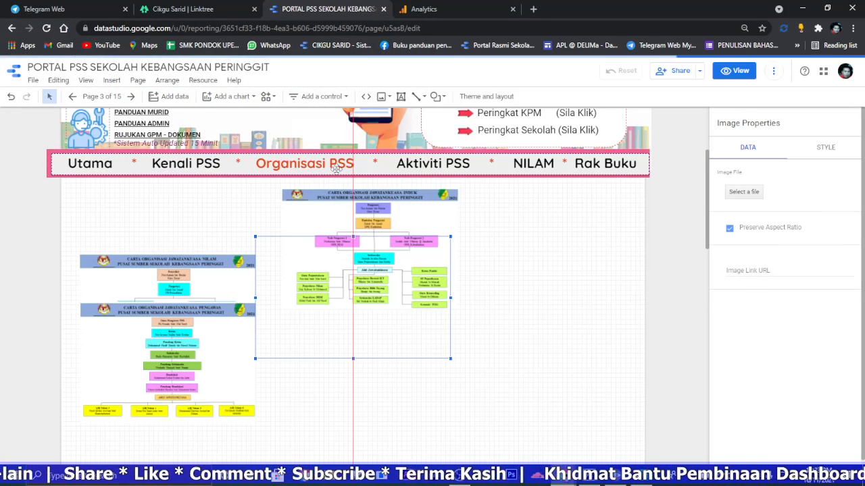
pyautogui.moveTo(379, 278); pyautogui.dragTo(453, 334)
# Step: Spread the PENGAWAS, NILAM and KERJA charts farther down the page, clearing space around the INDUK chart
pyautogui.scroll(-3, 250, 291)
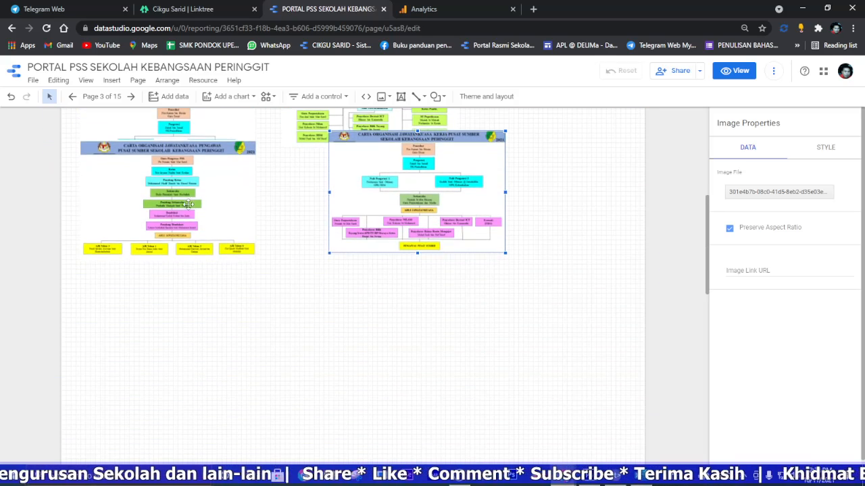
pyautogui.moveTo(189, 204); pyautogui.dragTo(174, 377)
pyautogui.moveTo(177, 179); pyautogui.dragTo(342, 297)
pyautogui.scroll(1, 343, 297)
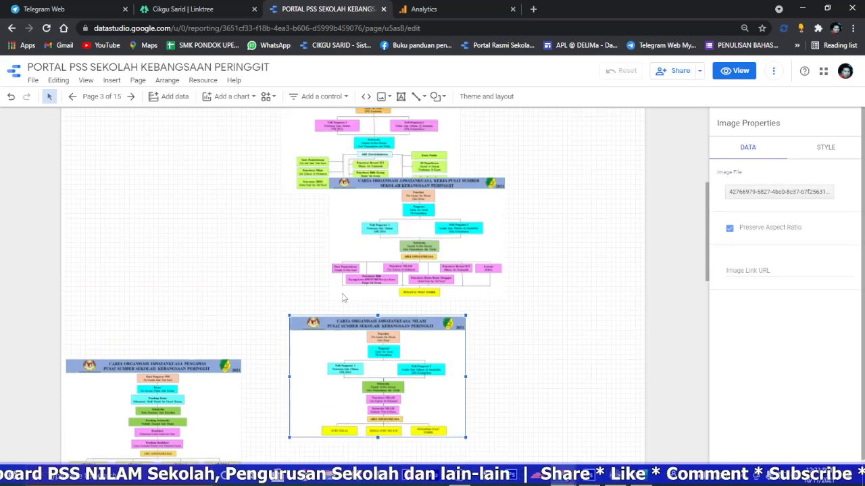
pyautogui.scroll(3, 342, 297)
pyautogui.moveTo(415, 330); pyautogui.dragTo(521, 390)
# Step: Enlarge the INDUK chart proportionally and shift it toward the left side of the page
pyautogui.click(367, 271)
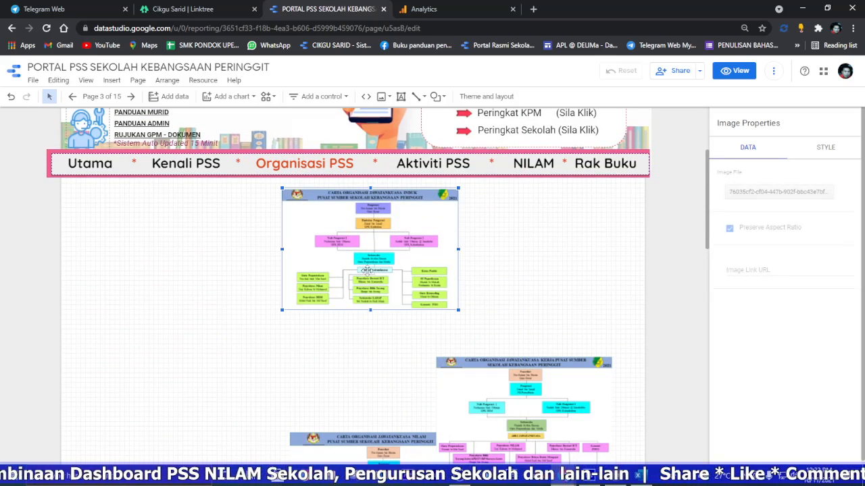
pyautogui.moveTo(458, 310); pyautogui.dragTo(597, 382)
pyautogui.moveTo(378, 304); pyautogui.dragTo(180, 301)
# Step: Move the KERJA, NILAM and PENGAWAS charts down into a row below the enlarged INDUK chart
pyautogui.scroll(-2, 424, 352)
pyautogui.scroll(-1, 412, 338)
pyautogui.moveTo(476, 316); pyautogui.dragTo(525, 417)
pyautogui.scroll(-3, 458, 311)
pyautogui.moveTo(350, 250); pyautogui.dragTo(340, 364)
pyautogui.moveTo(149, 292); pyautogui.dragTo(155, 390)
pyautogui.moveTo(530, 229); pyautogui.dragTo(527, 337)
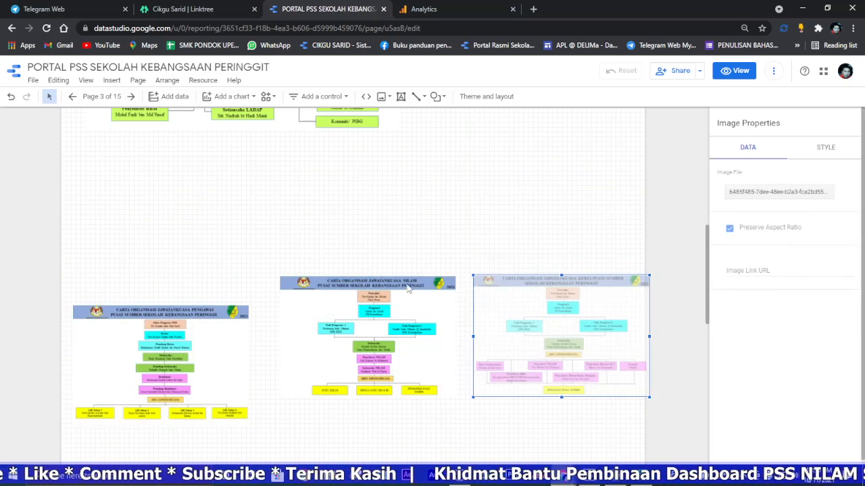
# Step: Enlarge the INDUK chart further to about two-thirds of the page width and centre it under the navigation bar
pyautogui.scroll(2, 324, 239)
pyautogui.moveTo(309, 196); pyautogui.dragTo(425, 264)
pyautogui.moveTo(399, 238); pyautogui.dragTo(509, 317)
pyautogui.scroll(3, 343, 258)
pyautogui.moveTo(343, 258); pyautogui.dragTo(396, 262)
# Step: Shift the NILAM and PENGAWAS charts lower and bring the KERJA chart toward the middle, beneath the INDUK chart
pyautogui.scroll(-3, 323, 227)
pyautogui.scroll(-5, 324, 228)
pyautogui.moveTo(334, 343); pyautogui.dragTo(329, 353)
pyautogui.moveTo(169, 254); pyautogui.dragTo(157, 423)
pyautogui.moveTo(513, 183); pyautogui.dragTo(260, 183)
# Step: Align the KERJA chart with the INDUK chart's left edge directly below it and enlarge it to the same width
pyautogui.scroll(3, 371, 224)
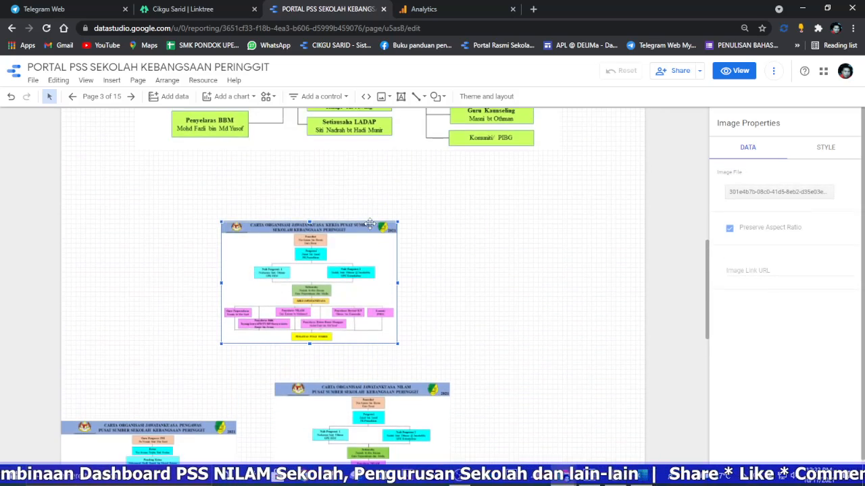
pyautogui.moveTo(295, 257); pyautogui.dragTo(215, 195)
pyautogui.moveTo(313, 275); pyautogui.dragTo(606, 384)
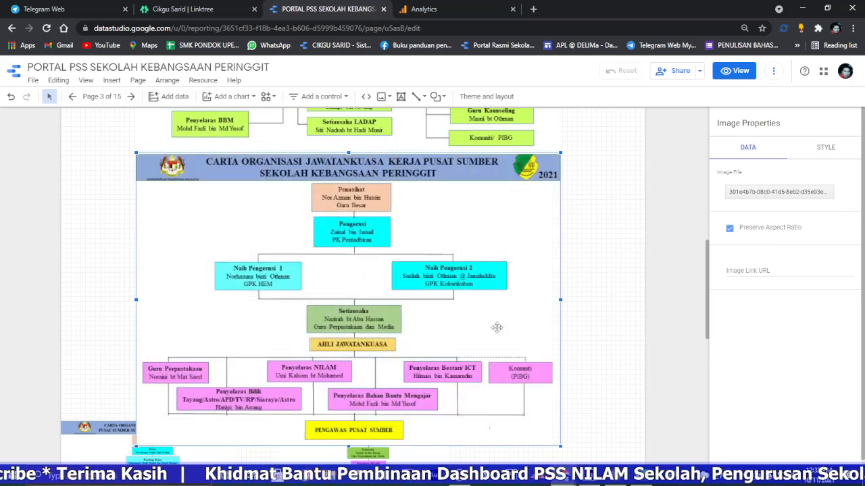
# Step: Move the PENGAWAS chart aside, and place the NILAM chart directly below the KERJA chart, enlarged to the same width
pyautogui.scroll(-5, 423, 298)
pyautogui.click(162, 191)
pyautogui.moveTo(163, 191); pyautogui.dragTo(148, 326)
pyautogui.moveTo(174, 272); pyautogui.dragTo(344, 351)
pyautogui.moveTo(337, 229); pyautogui.dragTo(201, 220)
pyautogui.moveTo(312, 246); pyautogui.dragTo(607, 352)
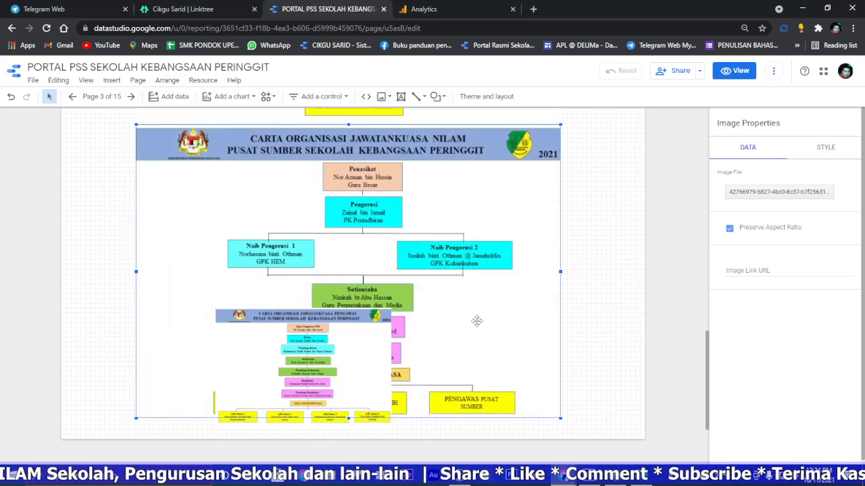
# Step: Set the canvas height of the current page to 2600 px
pyautogui.scroll(-1, 439, 309)
pyautogui.click(355, 271)
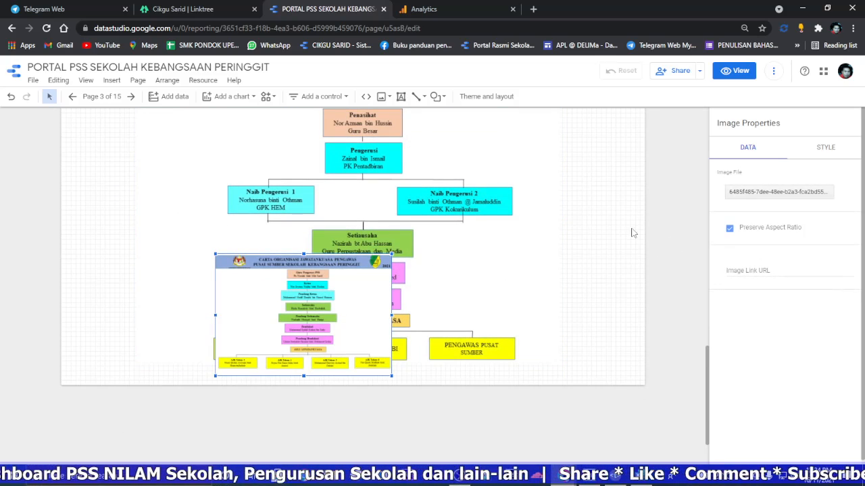
pyautogui.scroll(10, 446, 209)
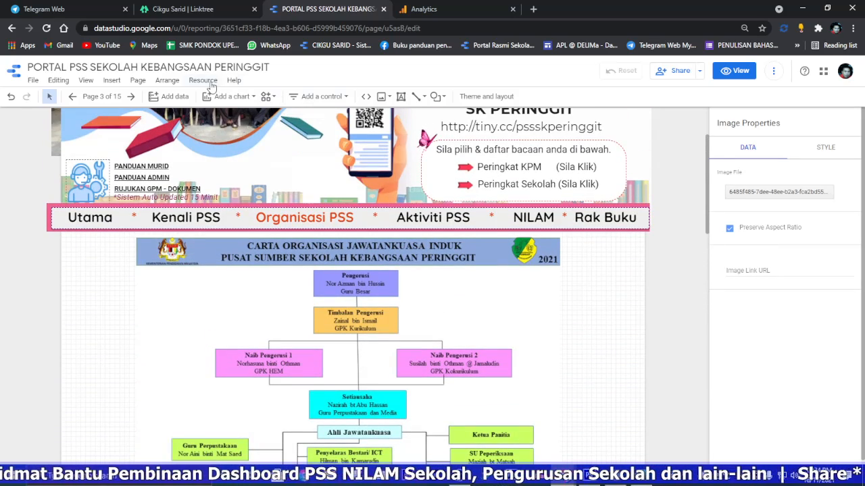
pyautogui.click(138, 81)
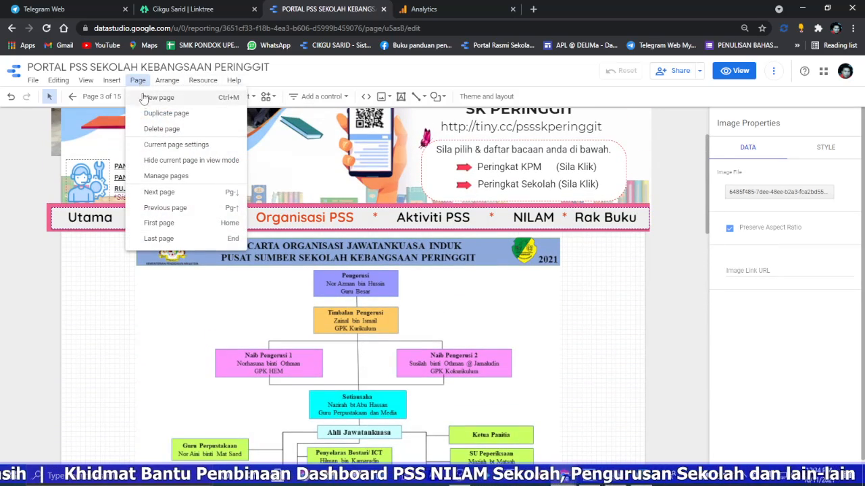
pyautogui.click(165, 145)
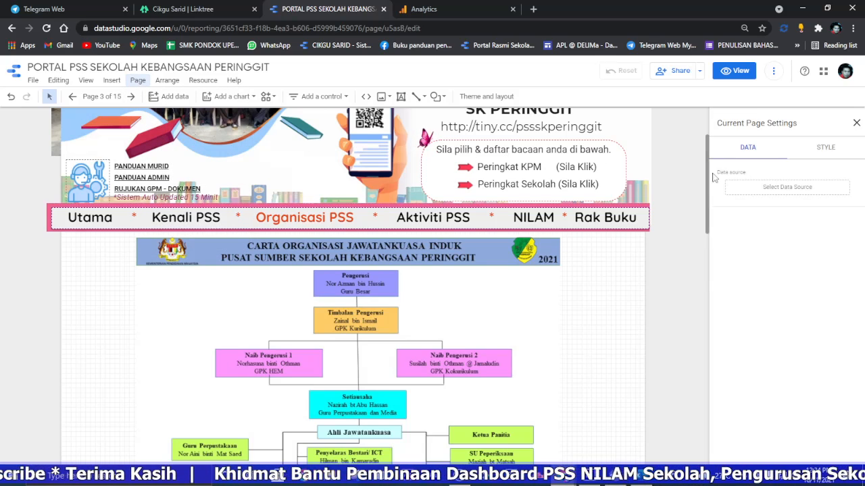
pyautogui.click(826, 149)
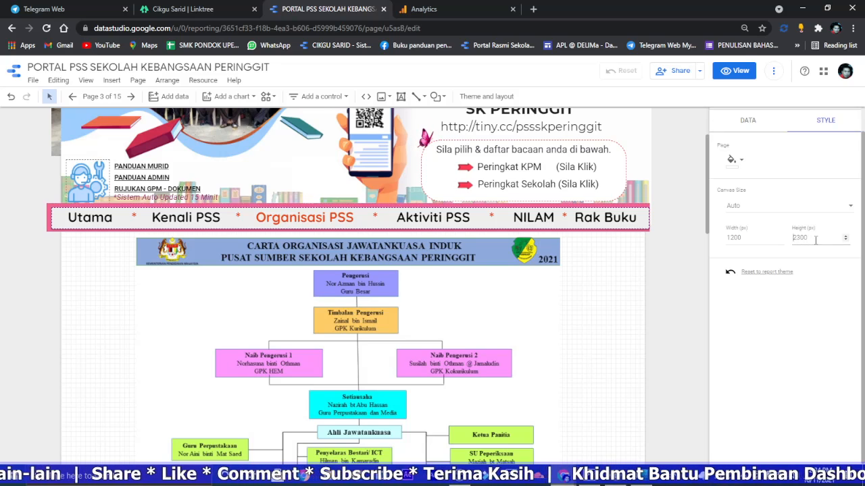
pyautogui.click(815, 239)
pyautogui.write('2600')
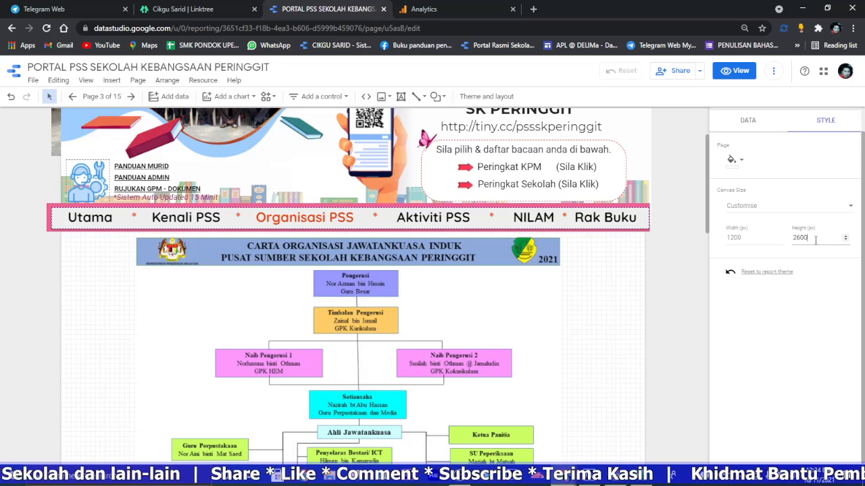
# Step: Move the small PENGAWAS chart down to just below the bottom row of the NILAM chart
pyautogui.scroll(-15, 656, 222)
pyautogui.click(370, 258)
pyautogui.moveTo(371, 259); pyautogui.dragTo(369, 340)
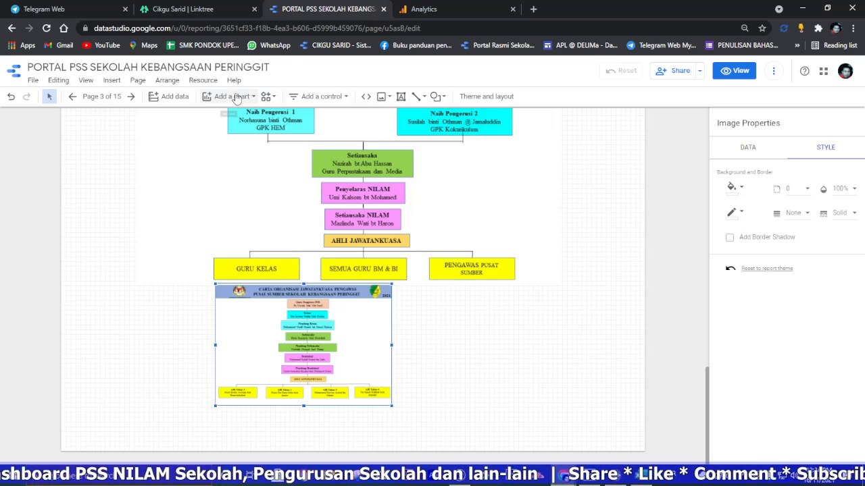
# Step: Set the canvas height of the current page to 3000 px
pyautogui.click(138, 81)
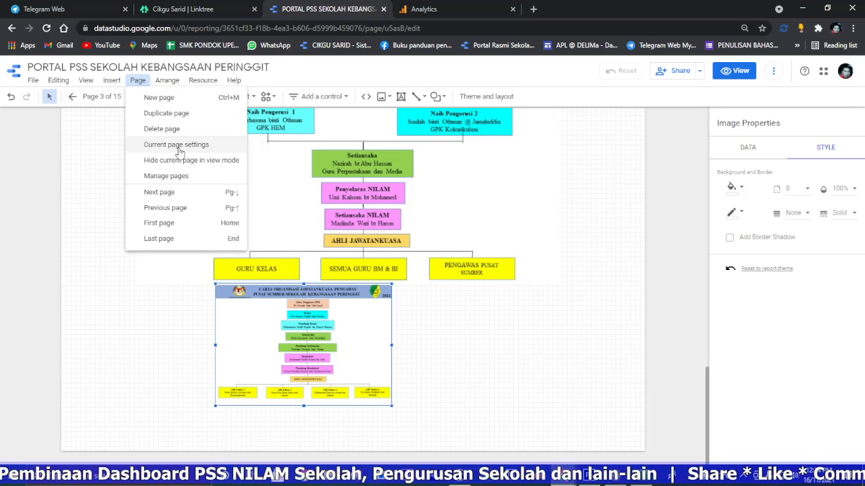
pyautogui.click(173, 145)
pyautogui.click(825, 161)
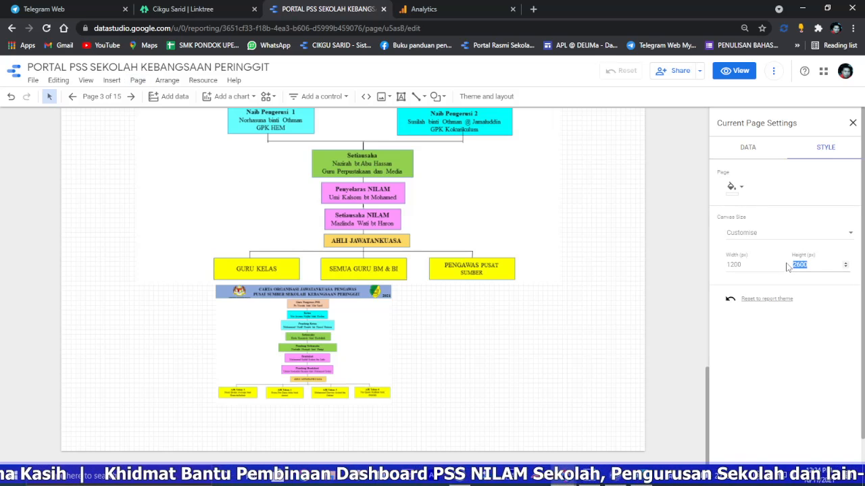
pyautogui.write('3000')
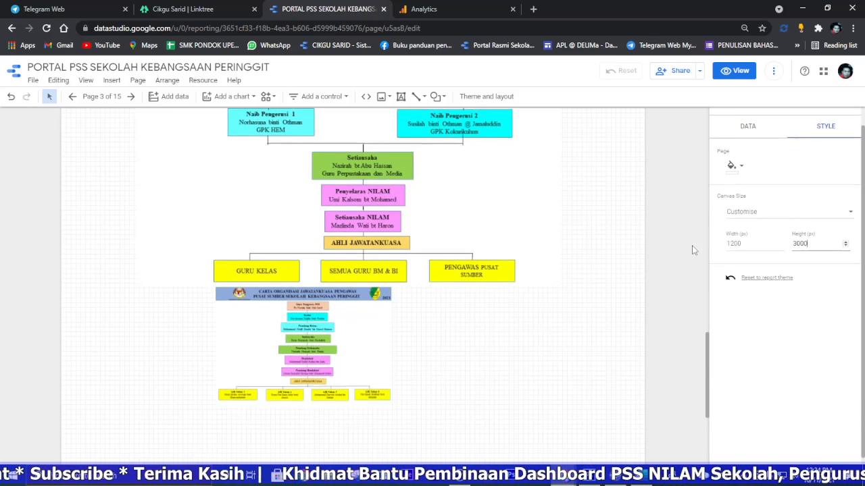
# Step: Place the PENGAWAS chart directly below the NILAM chart, aligned with its left edge, and enlarge it to the same width
pyautogui.scroll(-3, 692, 245)
pyautogui.moveTo(310, 196); pyautogui.dragTo(228, 205)
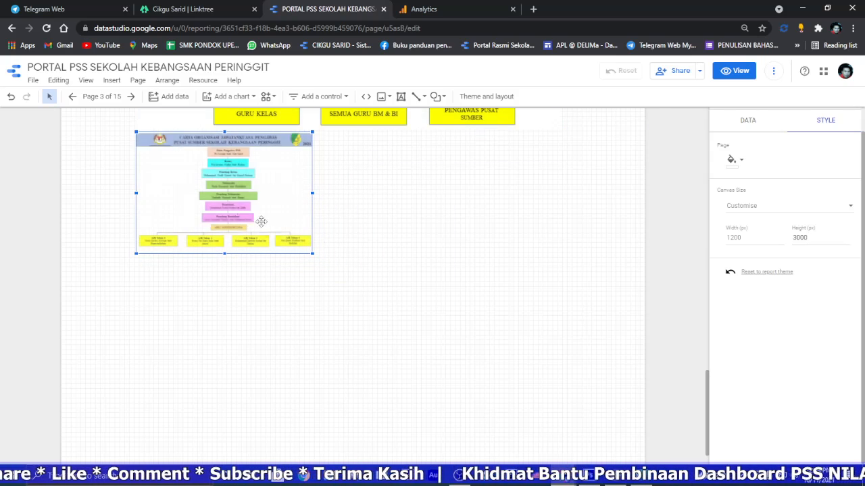
pyautogui.moveTo(313, 252); pyautogui.dragTo(524, 400)
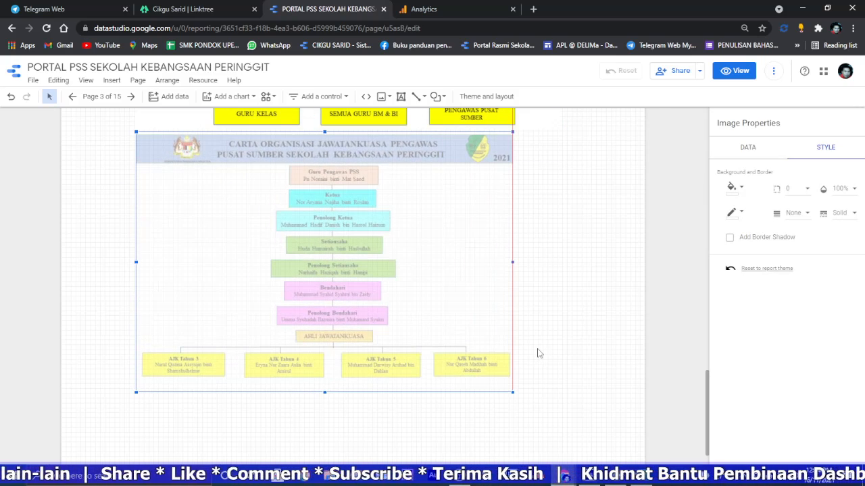
pyautogui.moveTo(561, 359); pyautogui.dragTo(598, 361)
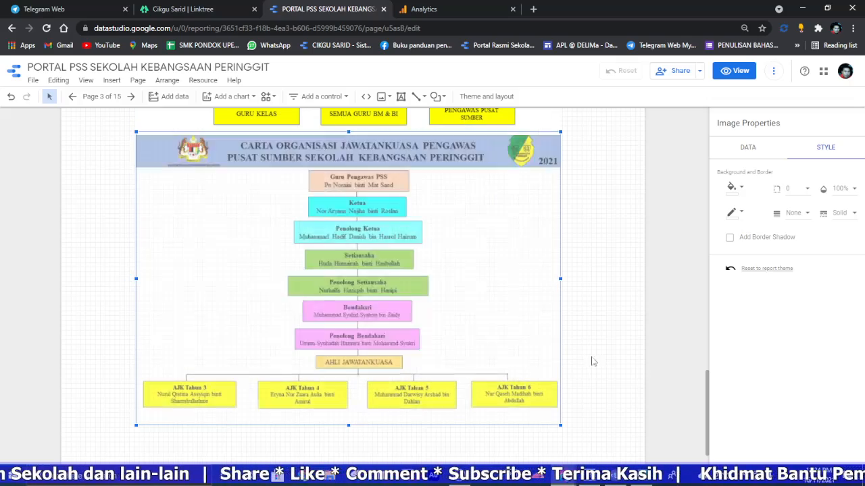
# Step: Look over the stacked committee charts, switch the report to view mode, and check the charts there from the PENGAWAS chart upward
pyautogui.scroll(15, 450, 281)
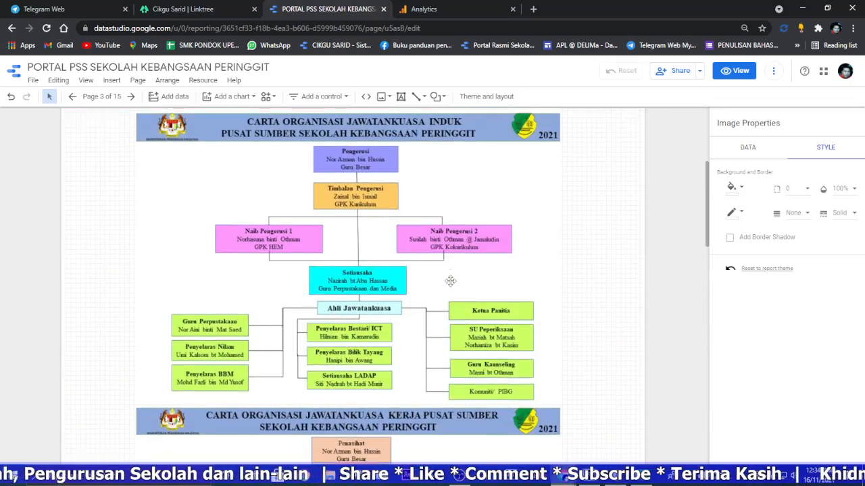
pyautogui.scroll(-15, 451, 281)
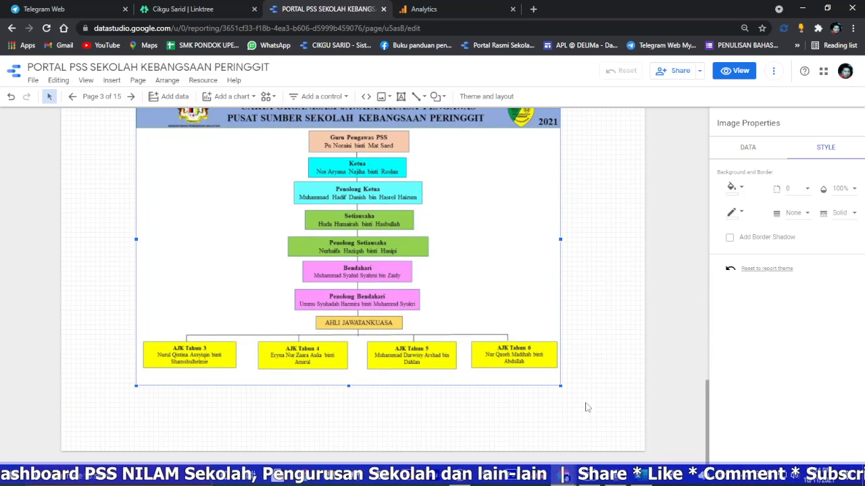
pyautogui.click(735, 72)
pyautogui.scroll(2, 404, 258)
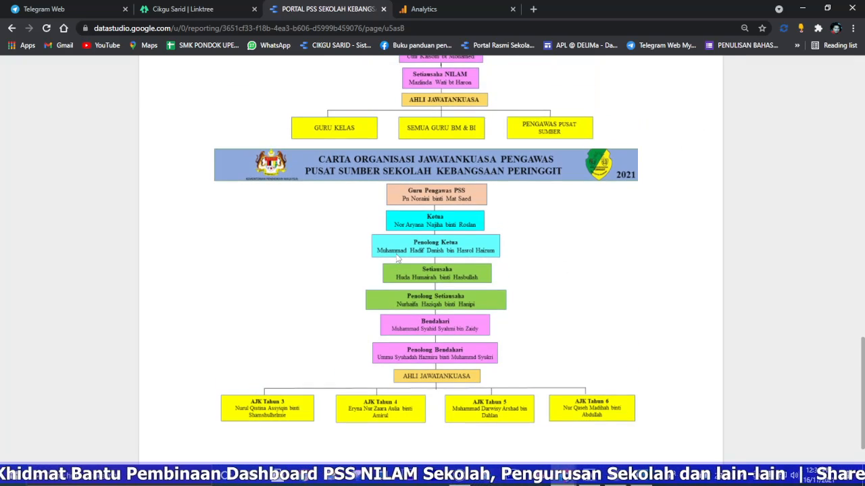
pyautogui.scroll(8, 397, 257)
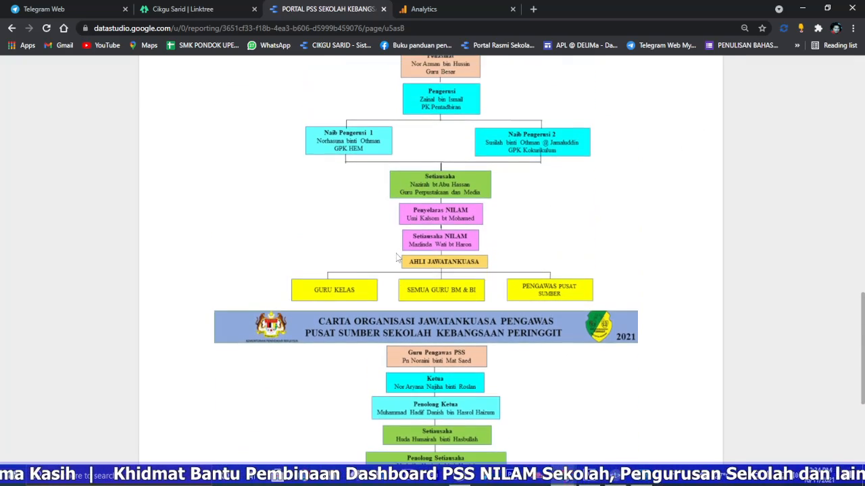
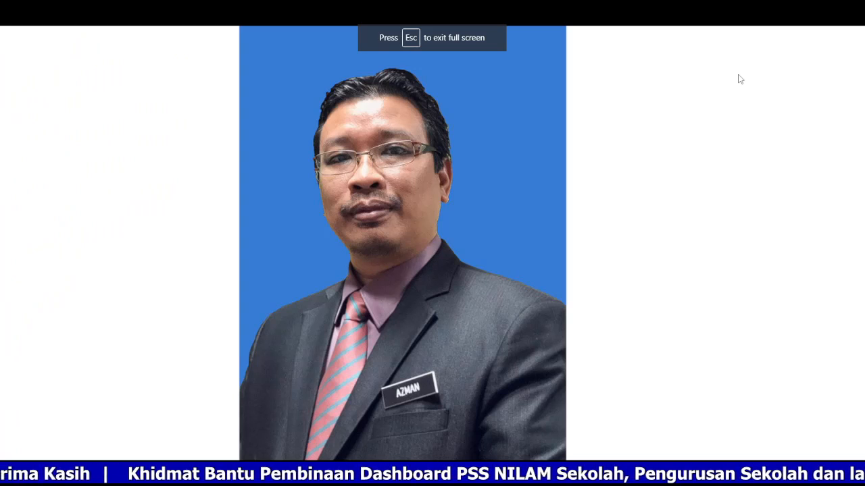
# Step: Exit the full-screen slideshow and duplicate the portrait slide five times to make six identical slides
pyautogui.press('Escape')
pyautogui.rightClick(49, 137)
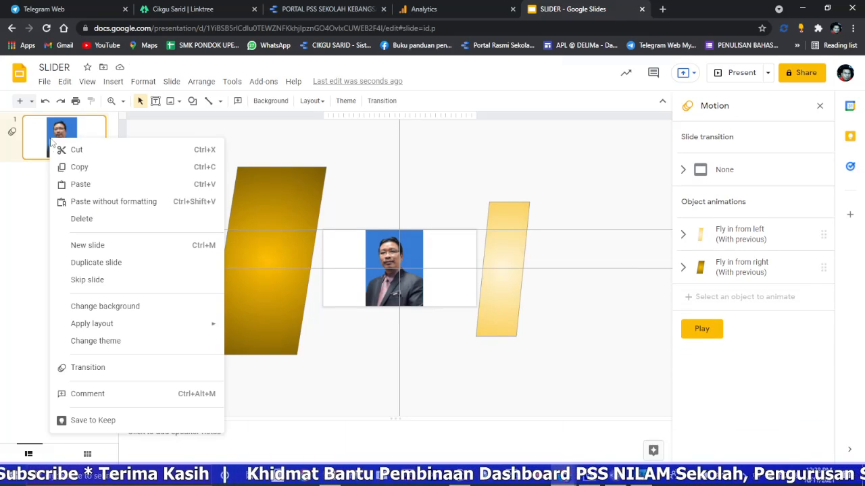
pyautogui.click(116, 262)
pyautogui.rightClick(56, 191)
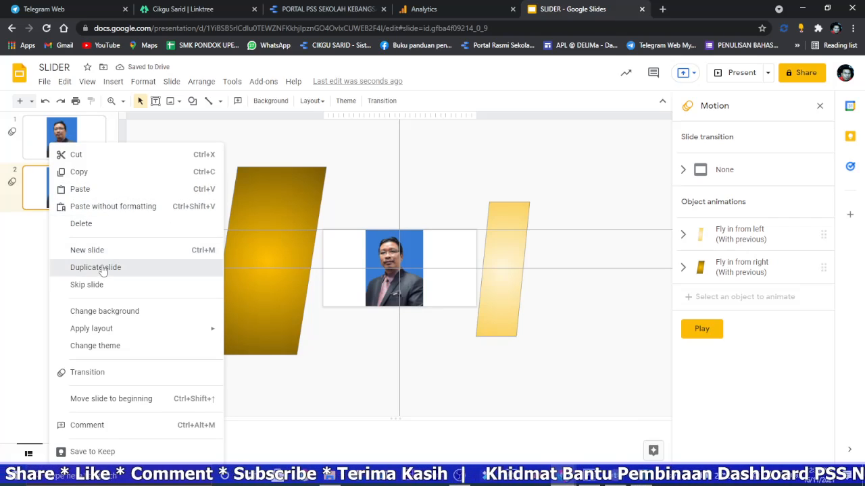
pyautogui.click(102, 267)
pyautogui.rightClick(69, 239)
pyautogui.click(105, 269)
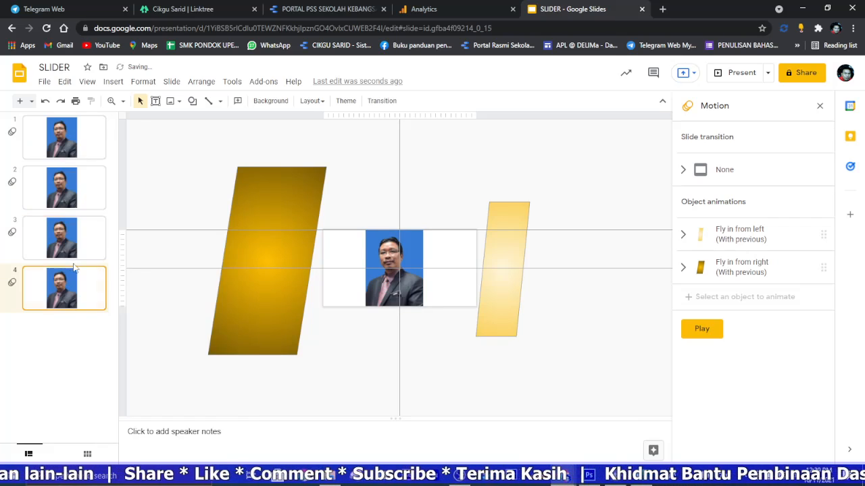
pyautogui.rightClick(67, 289)
pyautogui.click(107, 267)
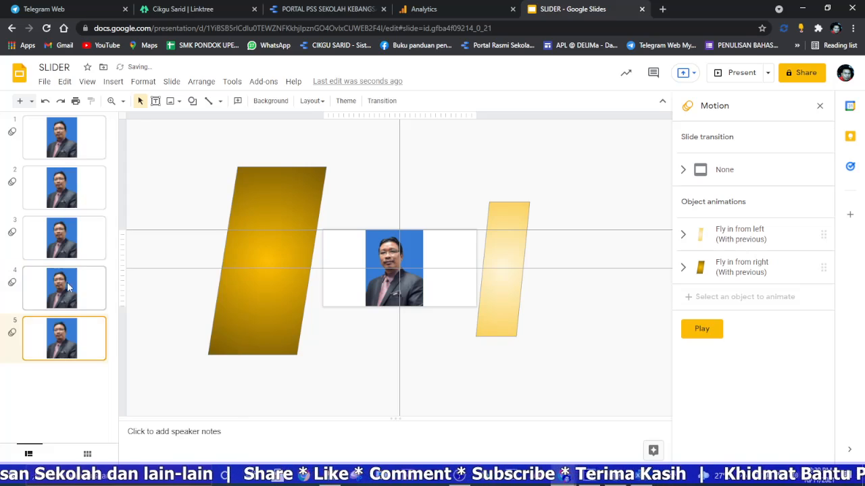
pyautogui.rightClick(58, 330)
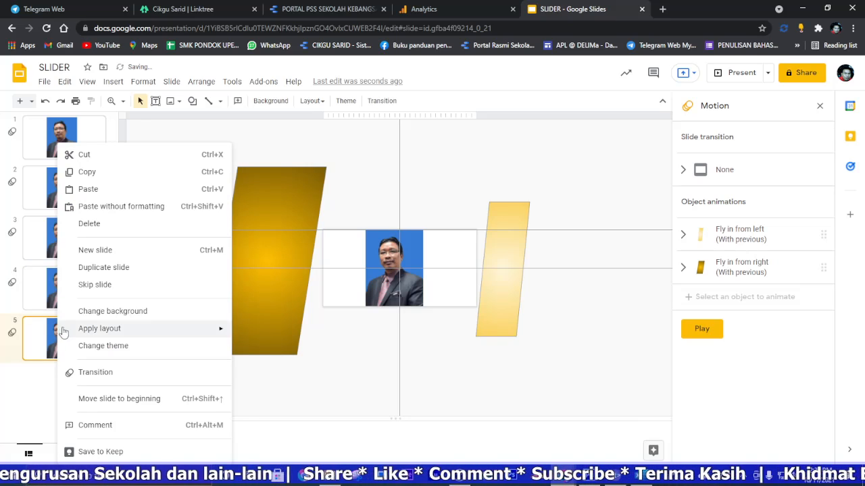
pyautogui.click(98, 268)
# Step: Replace the portrait on slide 2 with the WhatsApp image from 2021-11-16 stamped 11.12 in the computer's Downloads folder
pyautogui.click(66, 186)
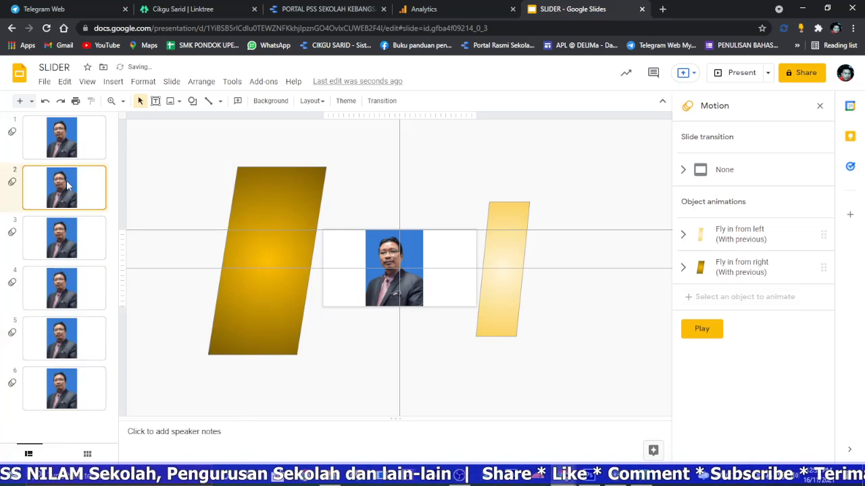
pyautogui.click(81, 147)
pyautogui.click(66, 193)
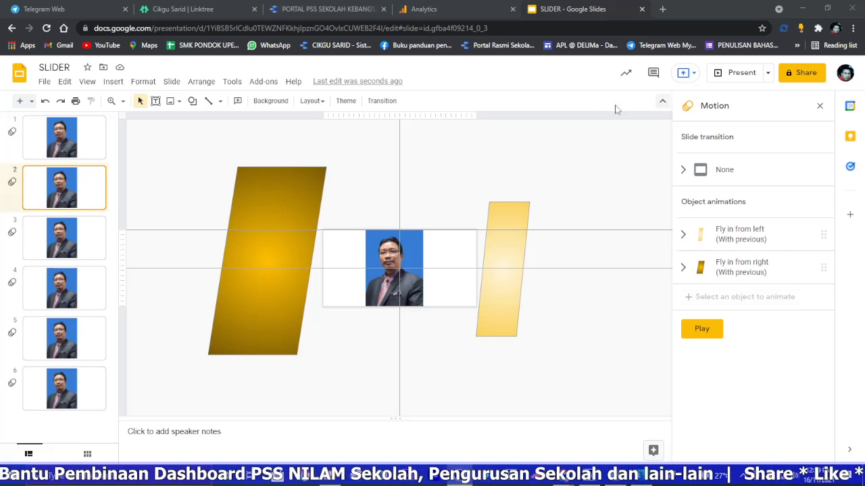
pyautogui.click(123, 101)
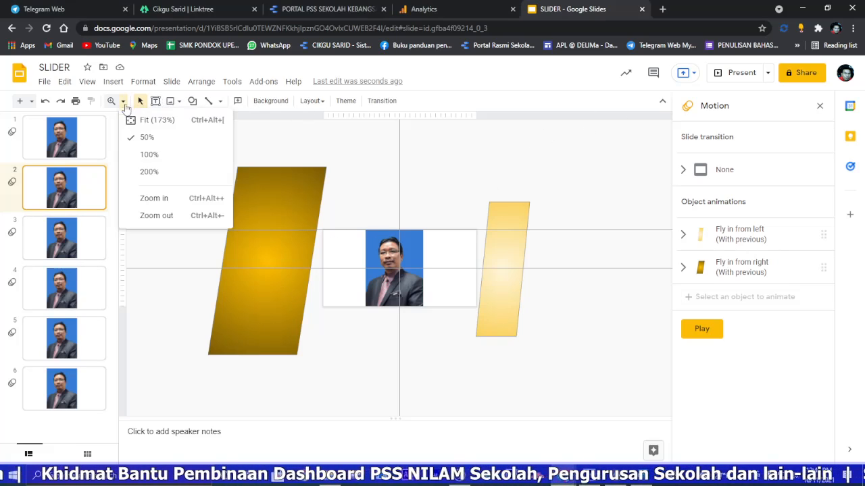
pyautogui.click(150, 154)
pyautogui.click(384, 235)
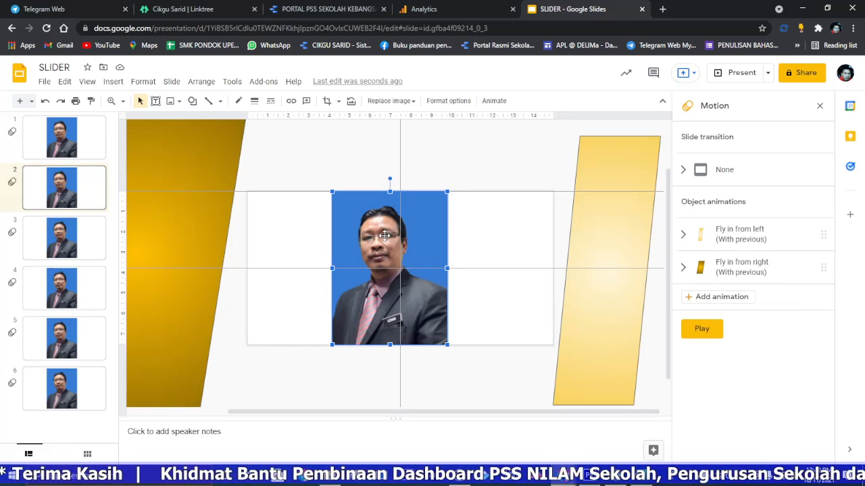
pyautogui.rightClick(384, 235)
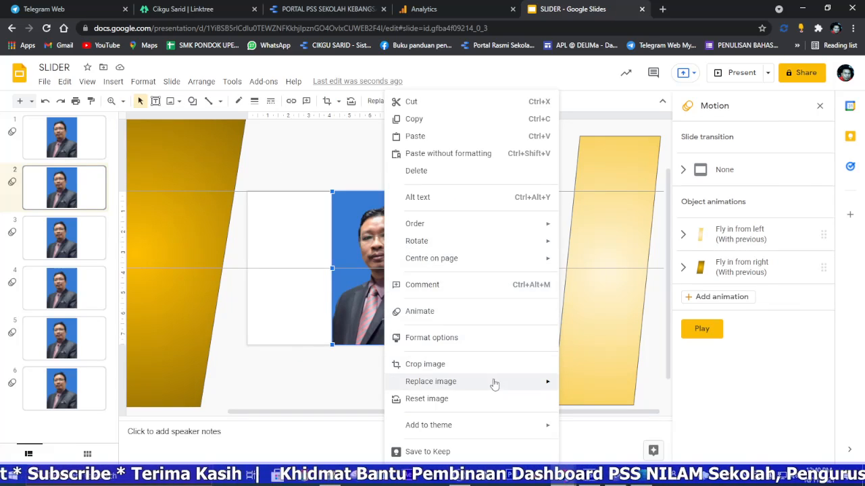
pyautogui.moveTo(516, 388)
pyautogui.click(616, 284)
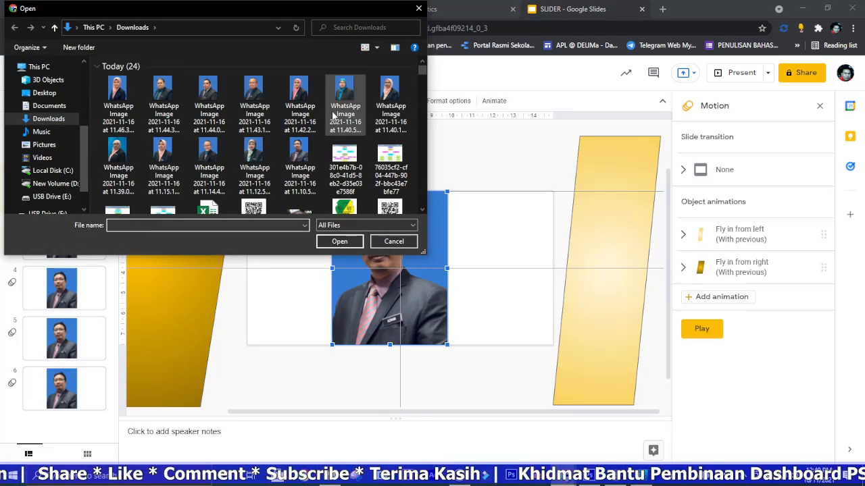
pyautogui.doubleClick(262, 159)
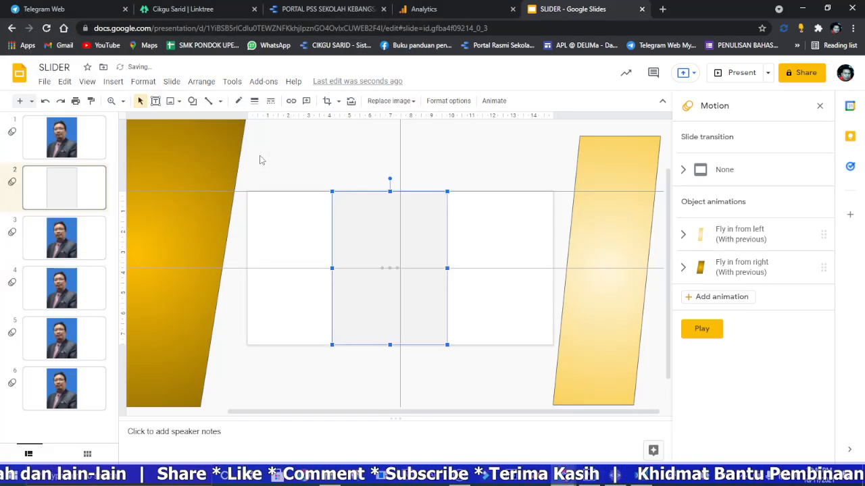
# Step: Replace the portrait on slide 3 with the downloaded file WhatsApp Image 2021-11-16 at 11.14.47 AM
pyautogui.click(72, 251)
pyautogui.click(373, 253)
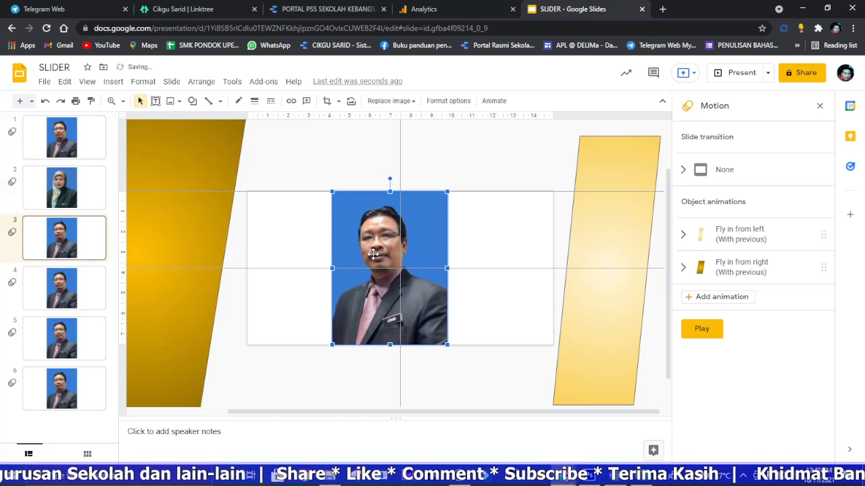
pyautogui.rightClick(373, 259)
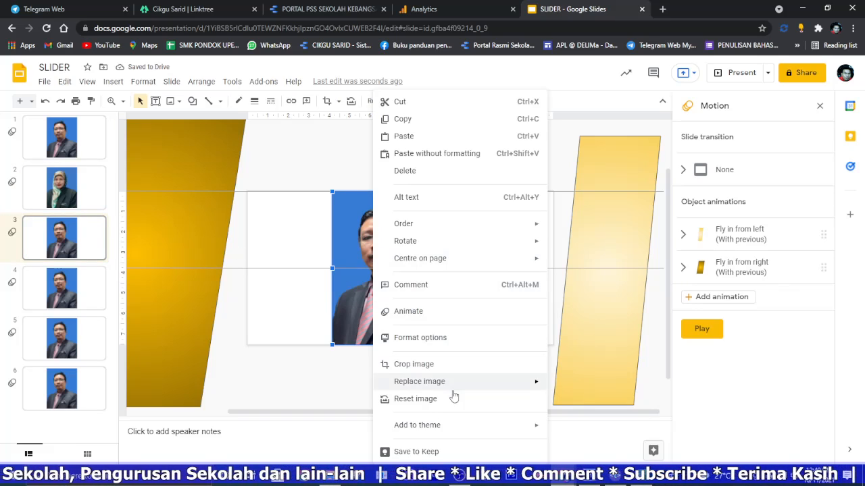
pyautogui.moveTo(463, 385)
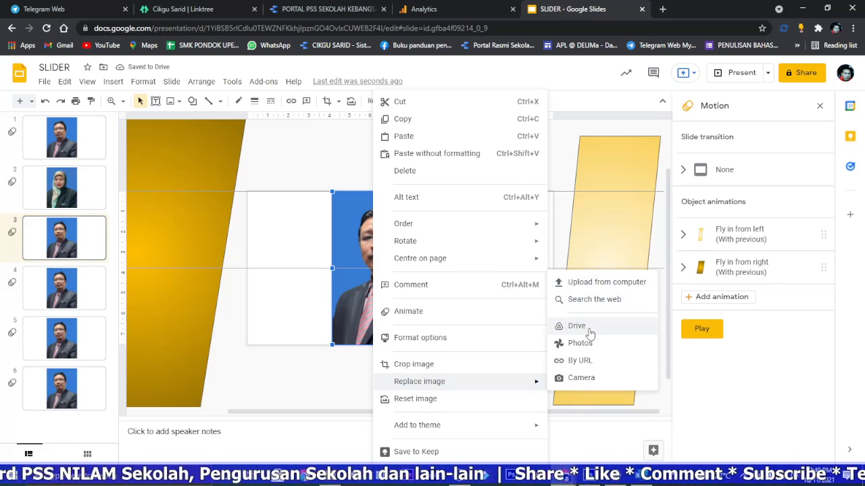
pyautogui.click(603, 286)
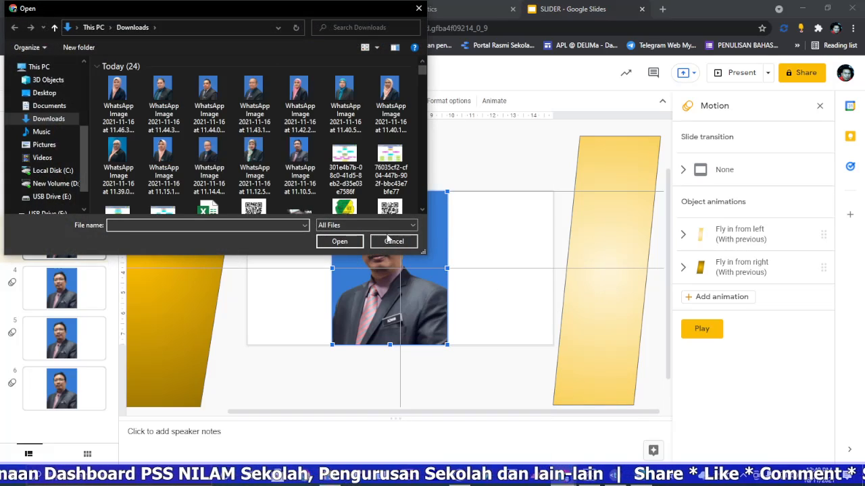
pyautogui.doubleClick(208, 150)
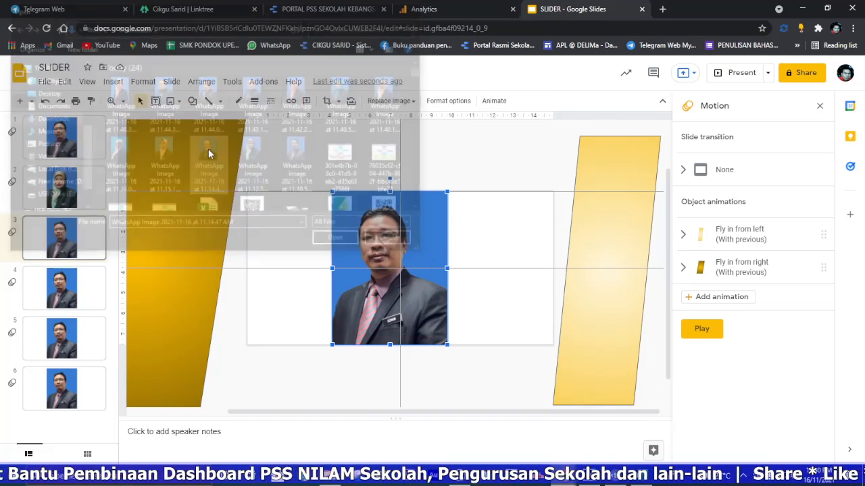
# Step: Replace the portrait on slide 4 with the downloaded WhatsApp image from 2021-11-16 stamped 11.15
pyautogui.click(64, 289)
pyautogui.click(397, 272)
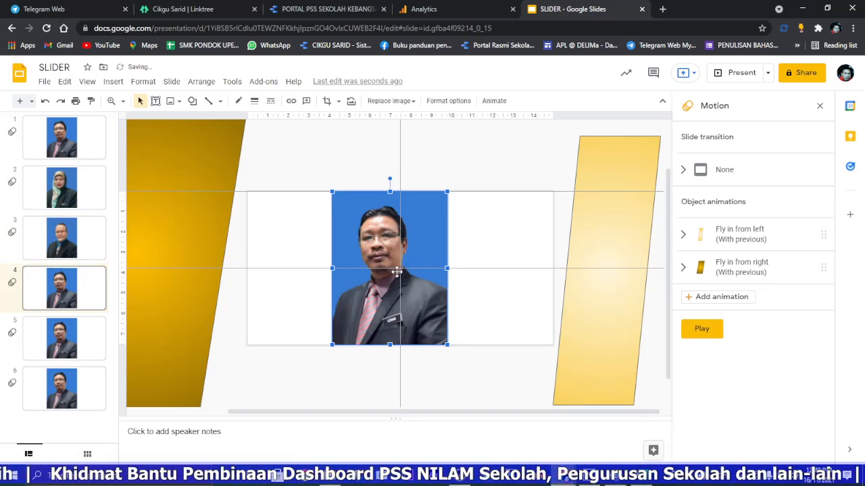
pyautogui.rightClick(396, 271)
pyautogui.moveTo(522, 385)
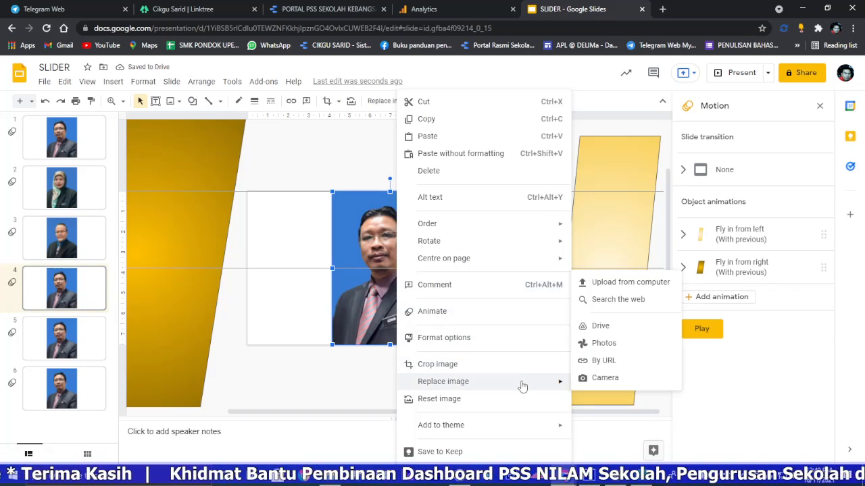
pyautogui.click(619, 282)
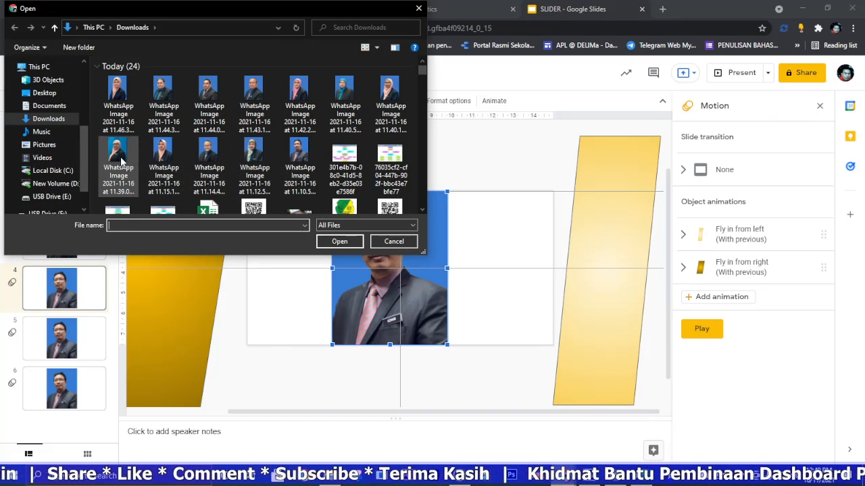
pyautogui.doubleClick(160, 157)
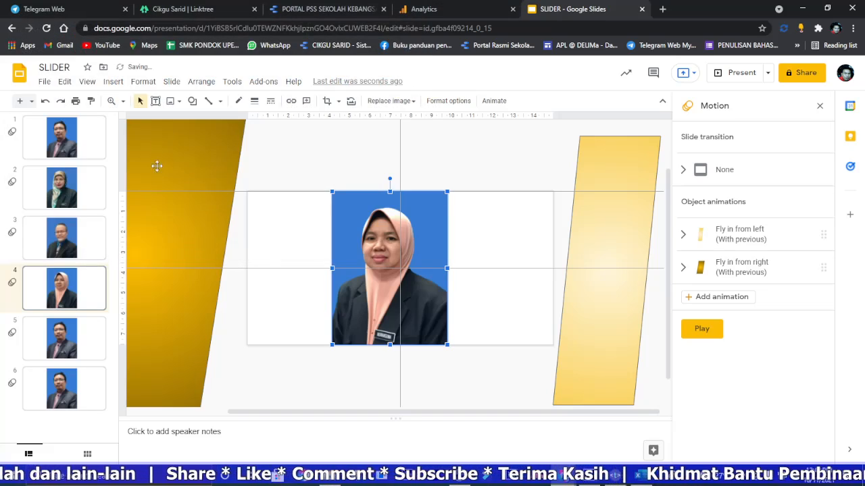
# Step: Replace the portrait on slide 5 with the downloaded WhatsApp image from 2021-11-16 stamped 11.39
pyautogui.click(61, 338)
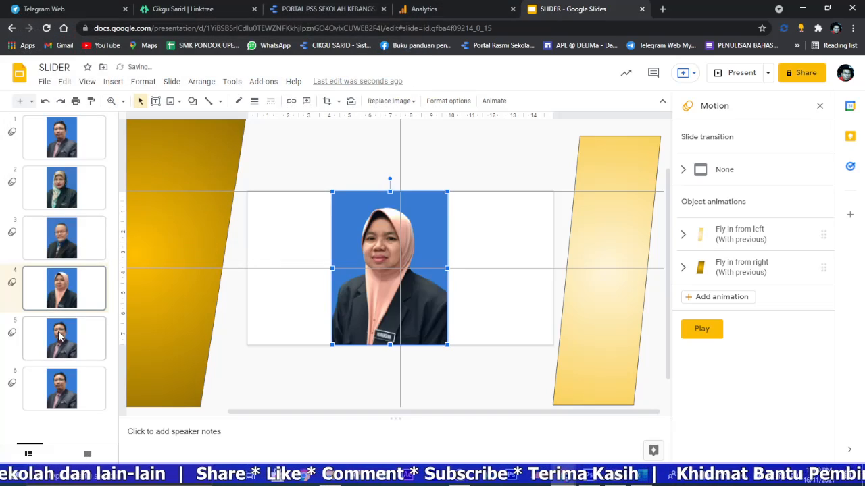
pyautogui.rightClick(384, 245)
pyautogui.moveTo(534, 382)
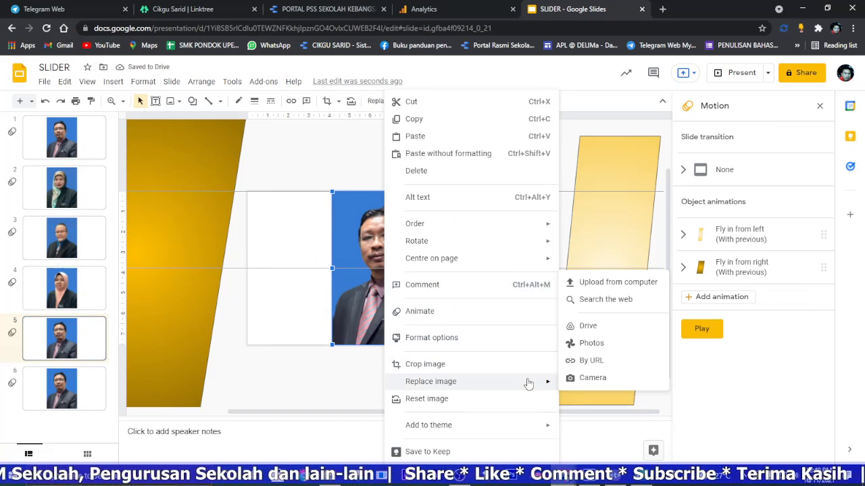
pyautogui.click(615, 281)
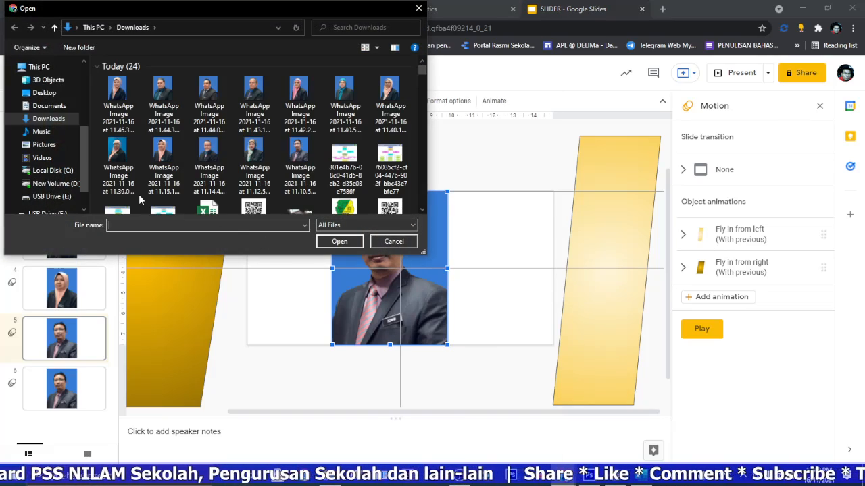
pyautogui.doubleClick(116, 154)
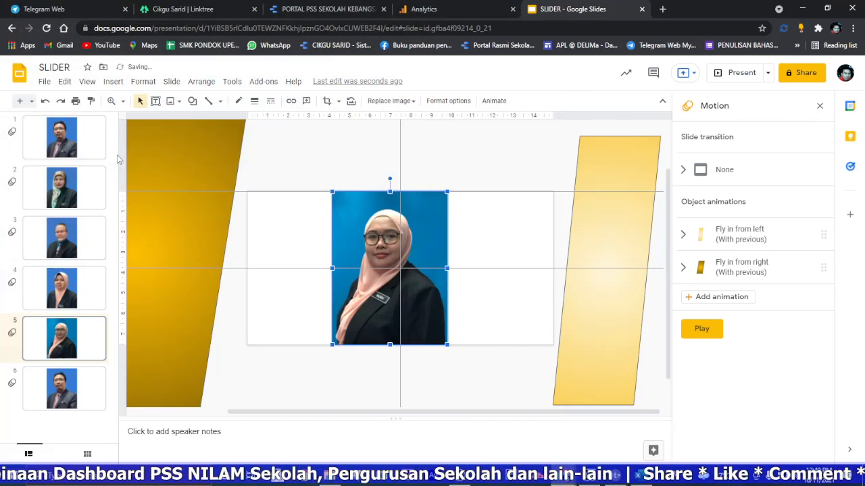
# Step: Replace the portrait on slide 6 with the downloaded file WhatsApp Image 2021-11-16 at 11.40.19 AM
pyautogui.click(61, 390)
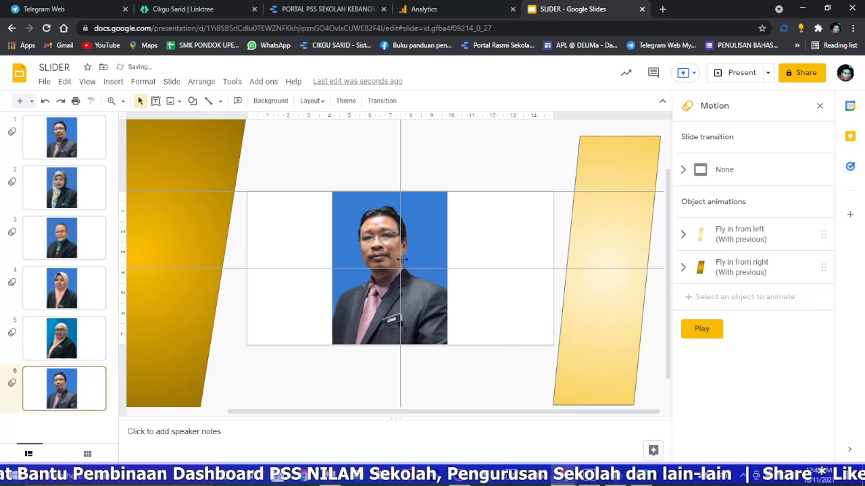
pyautogui.click(379, 256)
pyautogui.rightClick(359, 254)
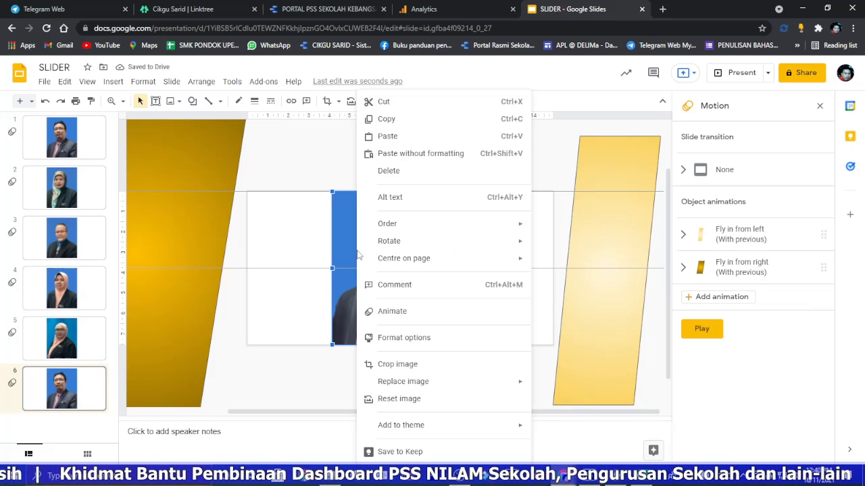
pyautogui.moveTo(488, 382)
pyautogui.click(590, 283)
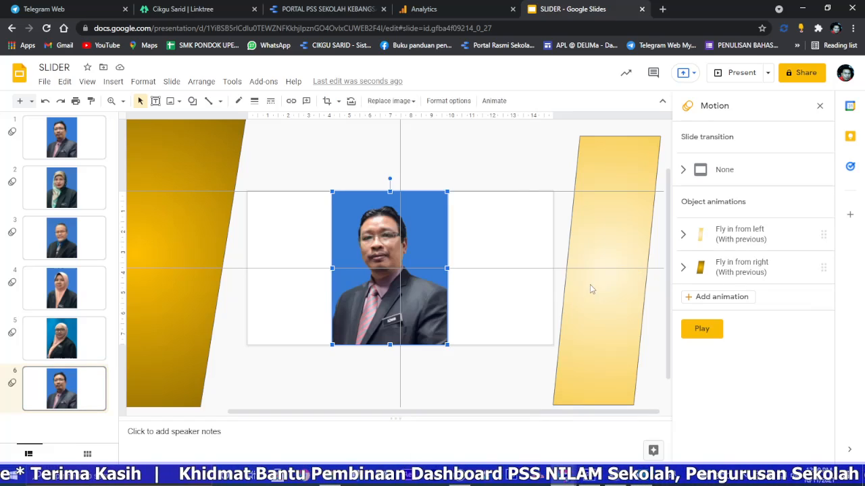
pyautogui.doubleClick(390, 95)
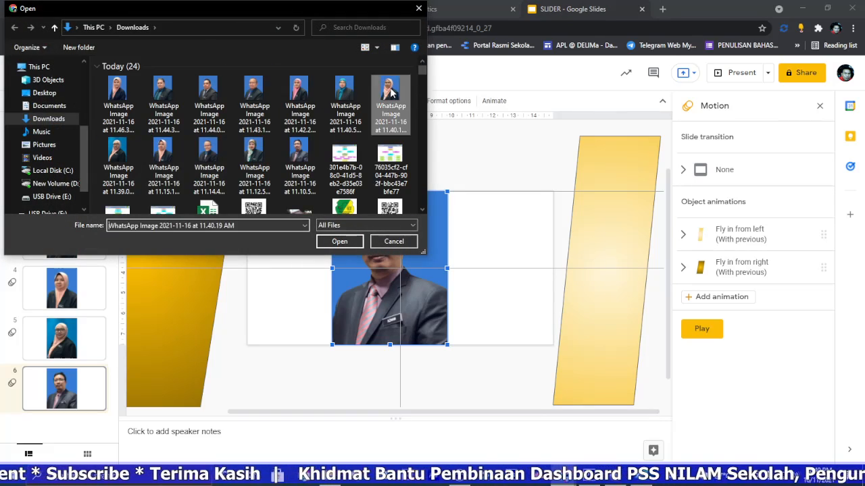
# Step: Duplicate slide 6 once, and duplicate slides 4 to 7 together as a group
pyautogui.rightClick(66, 385)
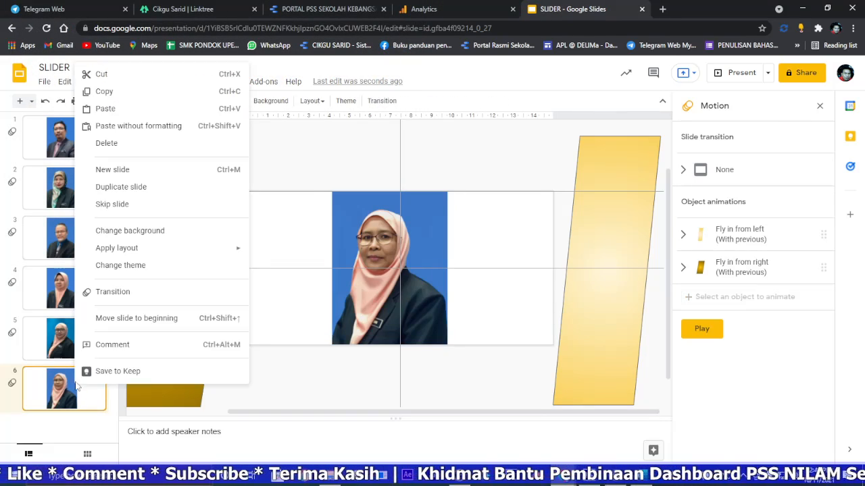
pyautogui.click(121, 187)
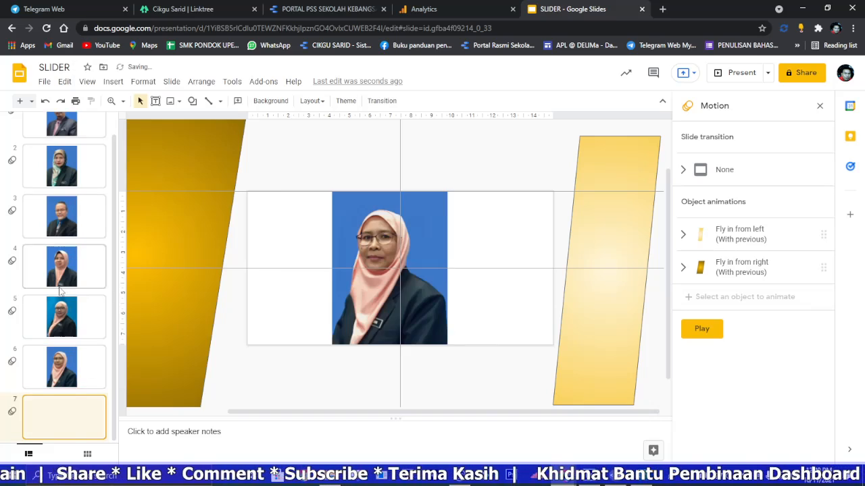
pyautogui.click(55, 253)
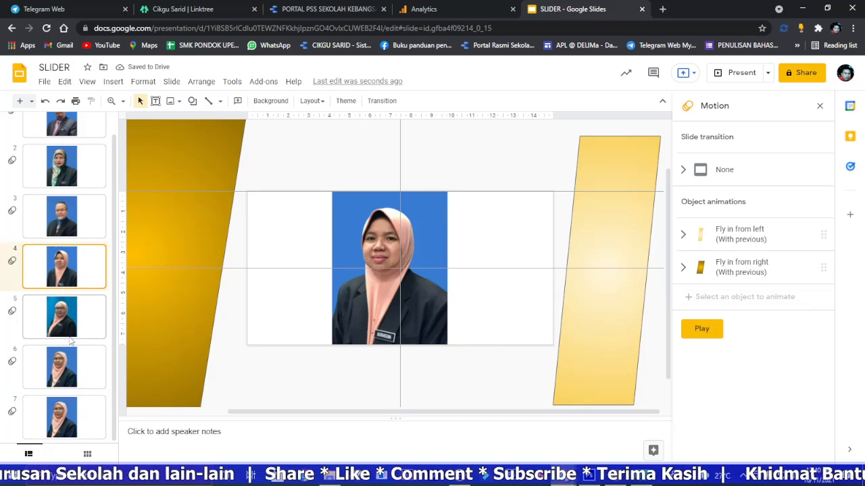
pyautogui.keyDown('ctrl'); pyautogui.click(76, 413); pyautogui.keyUp('ctrl')
pyautogui.keyDown('ctrl'); pyautogui.click(70, 313); pyautogui.keyUp('ctrl')
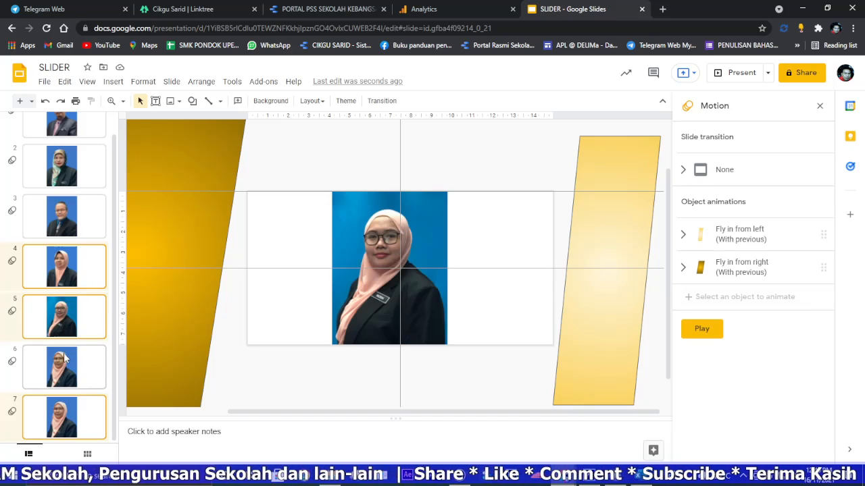
pyautogui.keyDown('ctrl'); pyautogui.click(65, 357); pyautogui.keyUp('ctrl')
pyautogui.rightClick(52, 315)
pyautogui.click(98, 268)
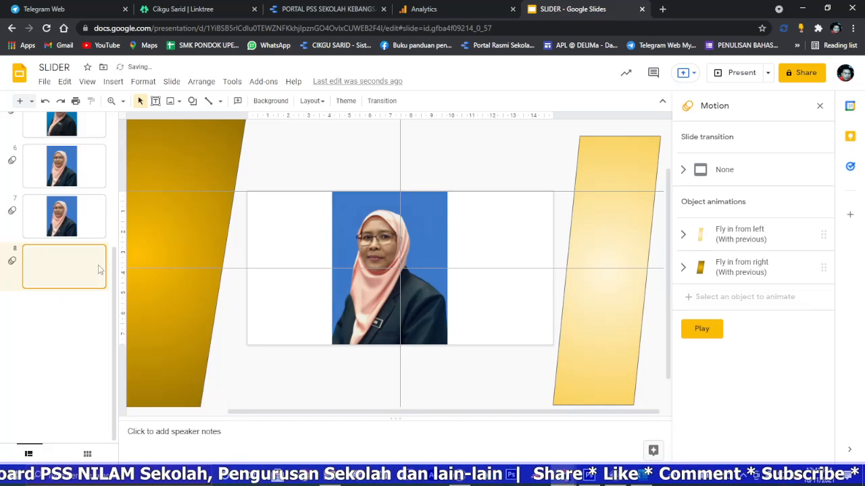
pyautogui.scroll(3, 74, 229)
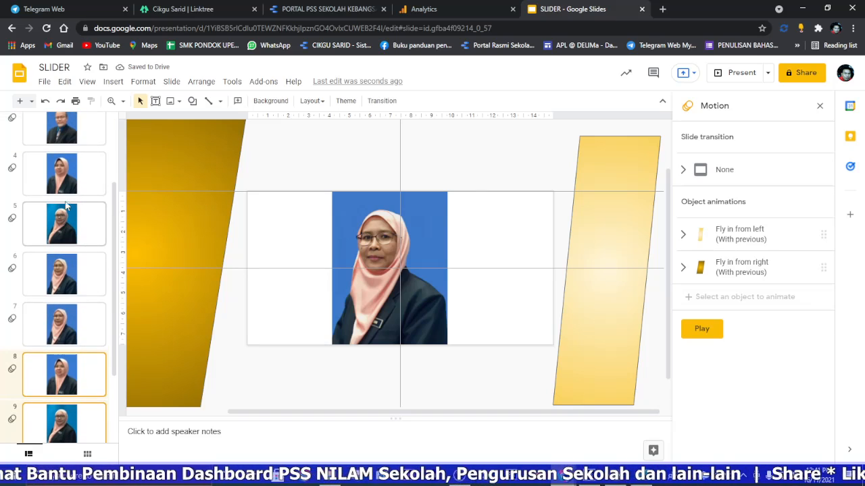
# Step: Replace the portrait on slide 6 with the downloaded file WhatsApp Image 2021-11-16 at 11.40.50 AM
pyautogui.click(67, 184)
pyautogui.click(75, 237)
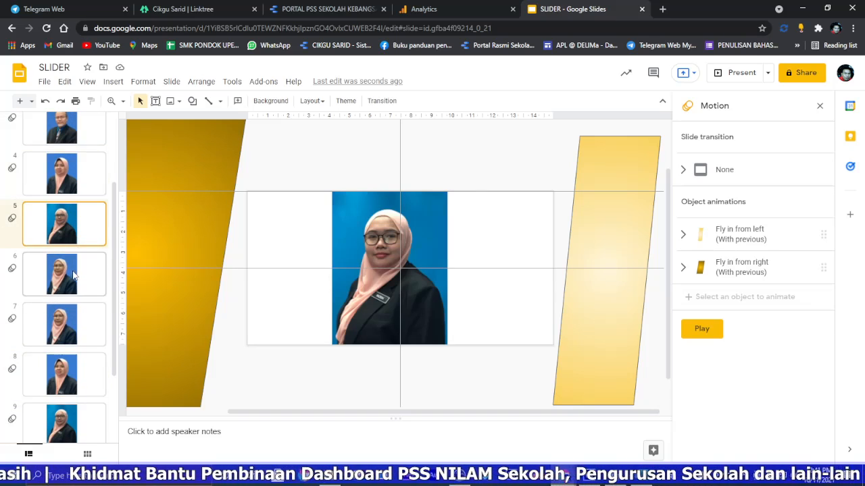
pyautogui.click(75, 274)
pyautogui.click(392, 258)
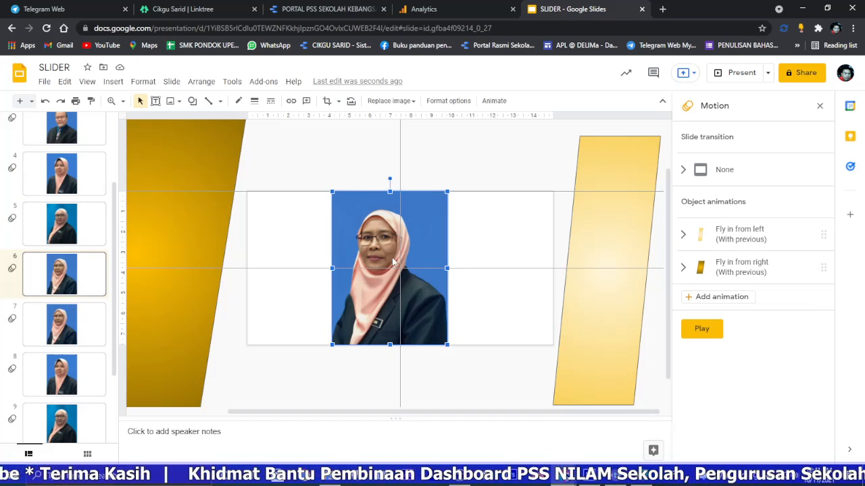
pyautogui.rightClick(392, 257)
pyautogui.moveTo(518, 383)
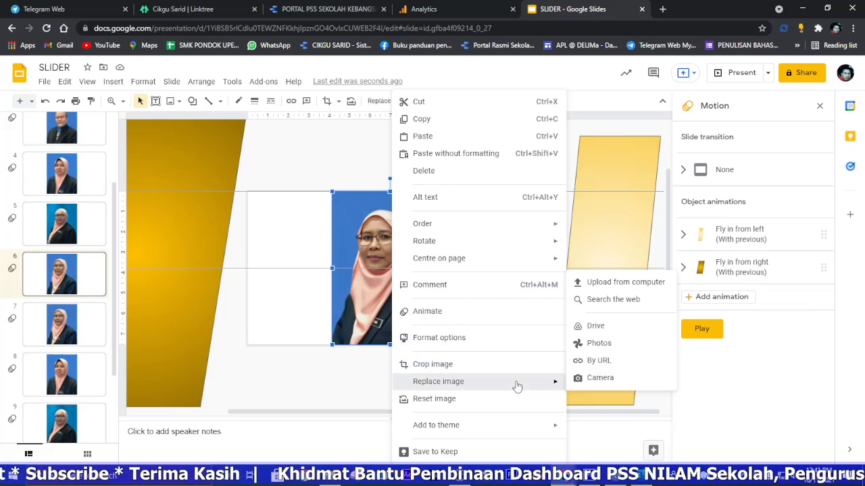
pyautogui.click(611, 290)
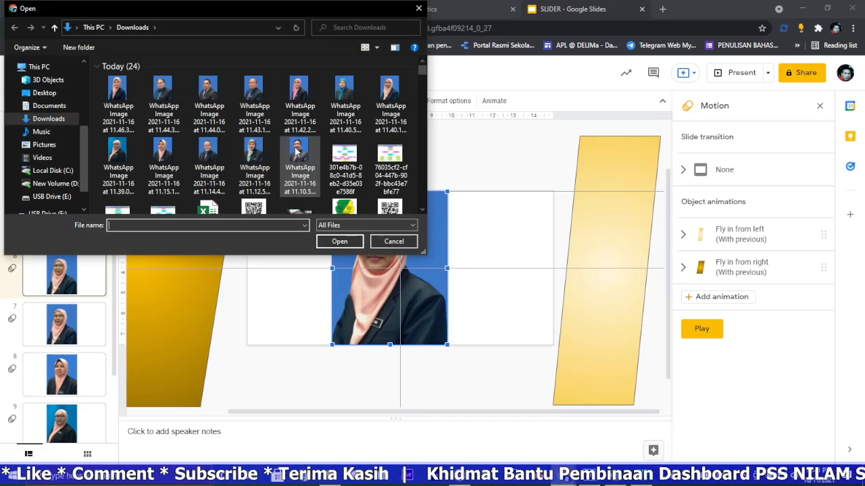
pyautogui.click(350, 93)
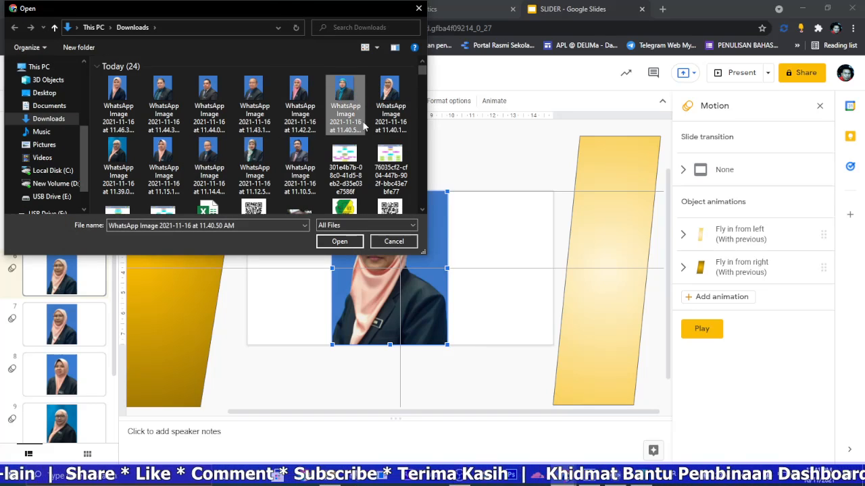
pyautogui.click(339, 241)
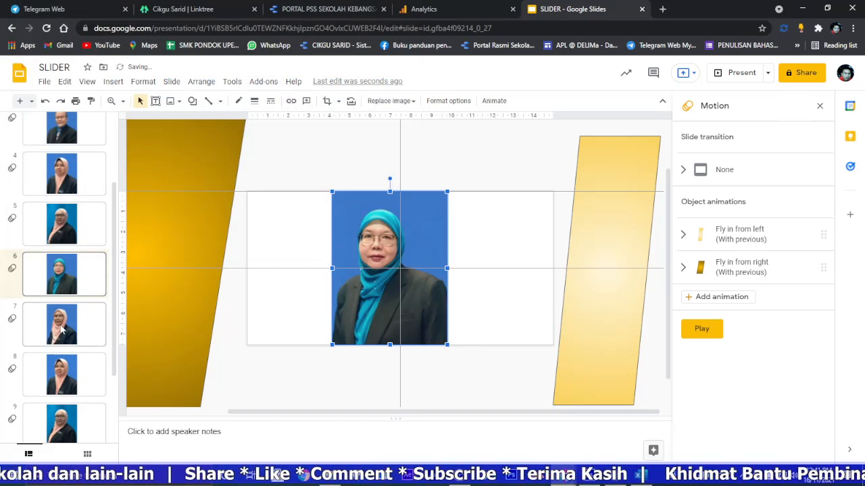
# Step: Replace the portrait on slide 7 with the downloaded WhatsApp image from 2021-11-16 stamped 11.42
pyautogui.click(61, 329)
pyautogui.click(382, 243)
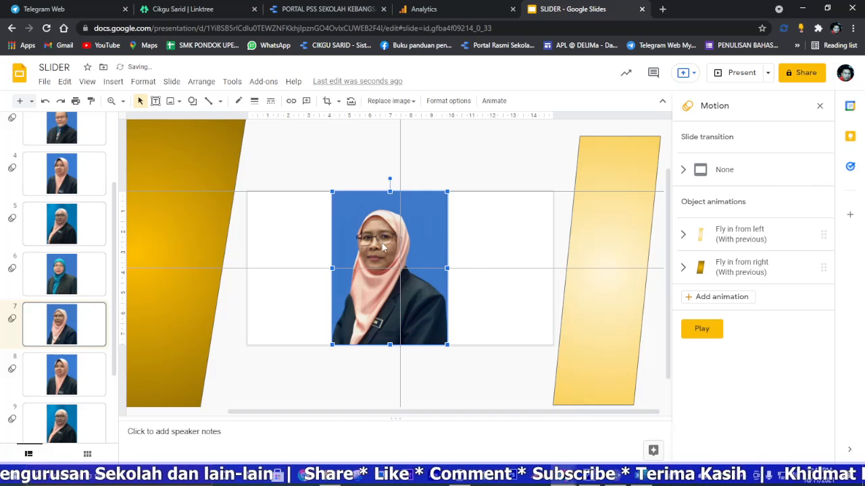
pyautogui.rightClick(384, 248)
pyautogui.moveTo(517, 382)
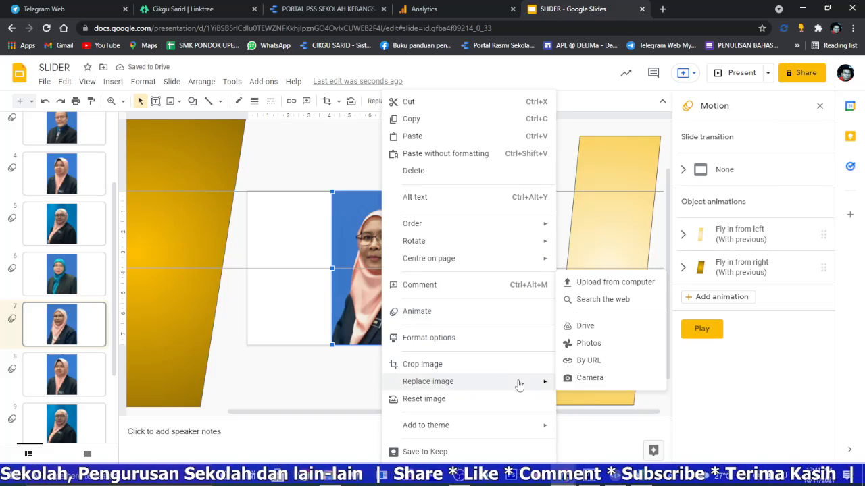
pyautogui.click(585, 282)
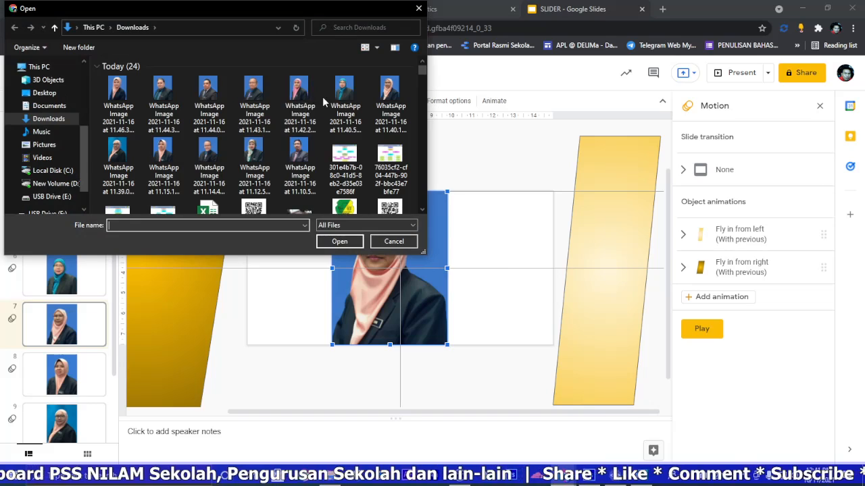
pyautogui.doubleClick(300, 94)
# Step: Replace the portrait on slide 8 with the downloaded file WhatsApp Image 2021-11-16 at 11.43.13 AM
pyautogui.click(73, 364)
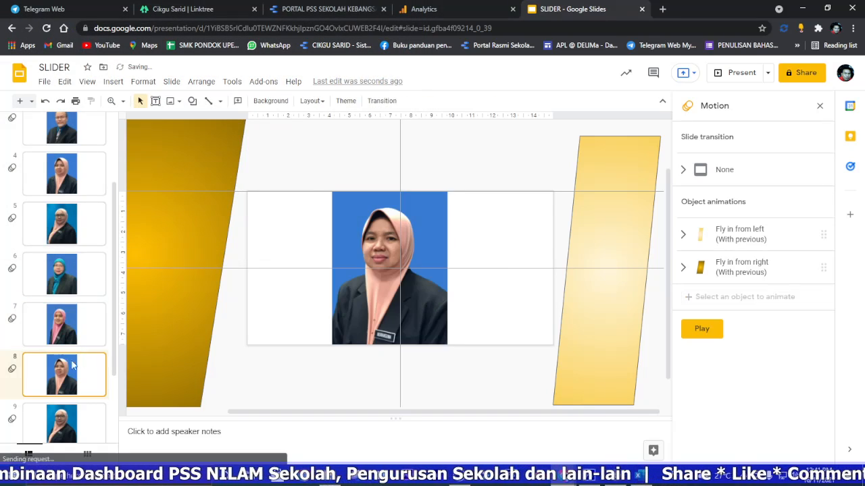
pyautogui.click(380, 221)
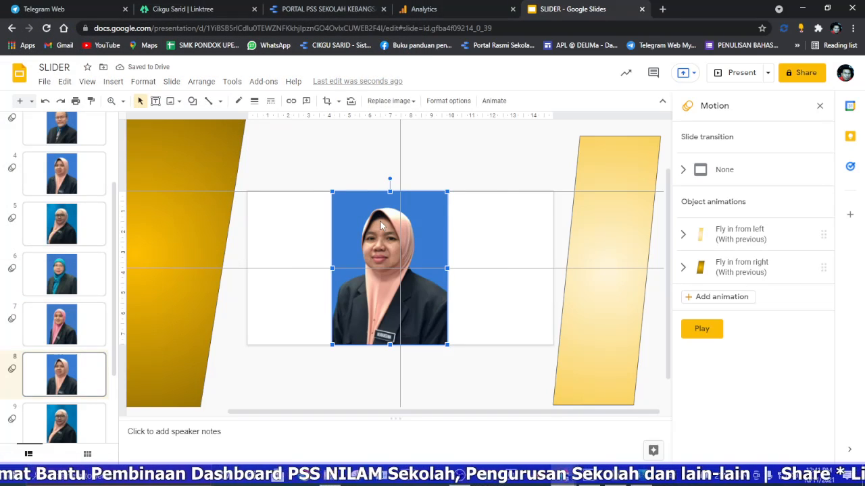
pyautogui.rightClick(380, 220)
pyautogui.moveTo(508, 382)
pyautogui.click(594, 282)
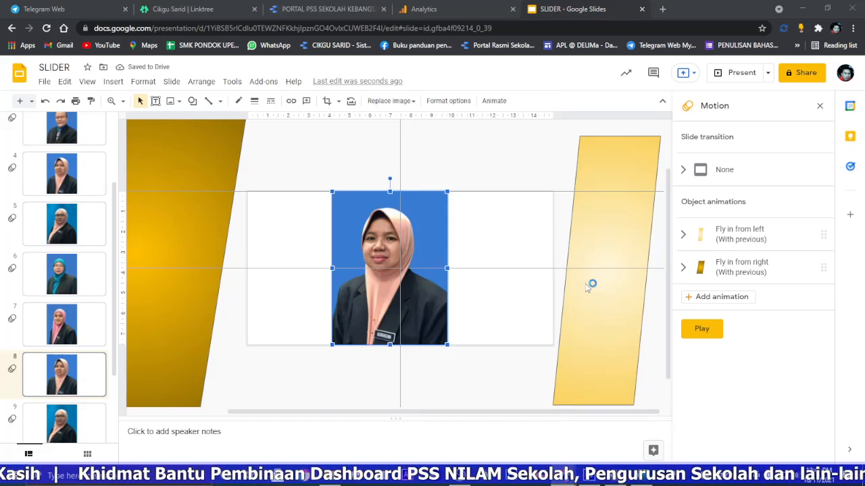
pyautogui.doubleClick(256, 94)
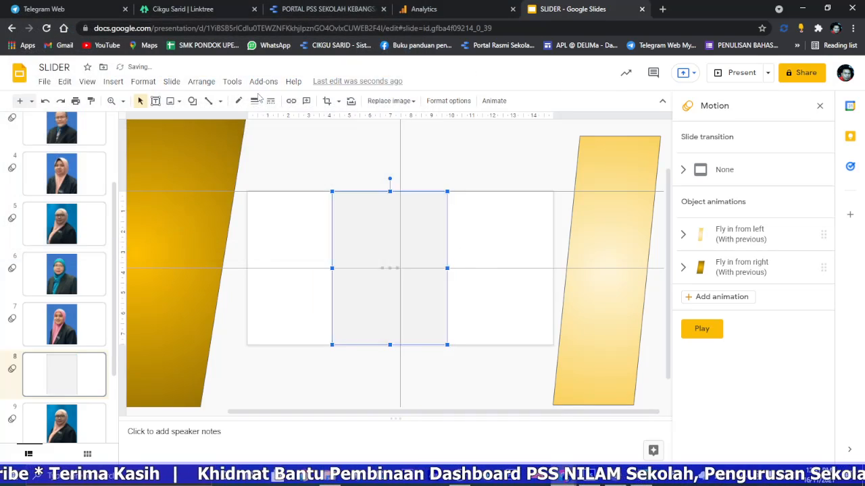
# Step: Replace the portrait on slide 9 with the downloaded file WhatsApp Image 2021-11-16 at 11.44.04 AM
pyautogui.scroll(-2, 57, 353)
pyautogui.click(64, 377)
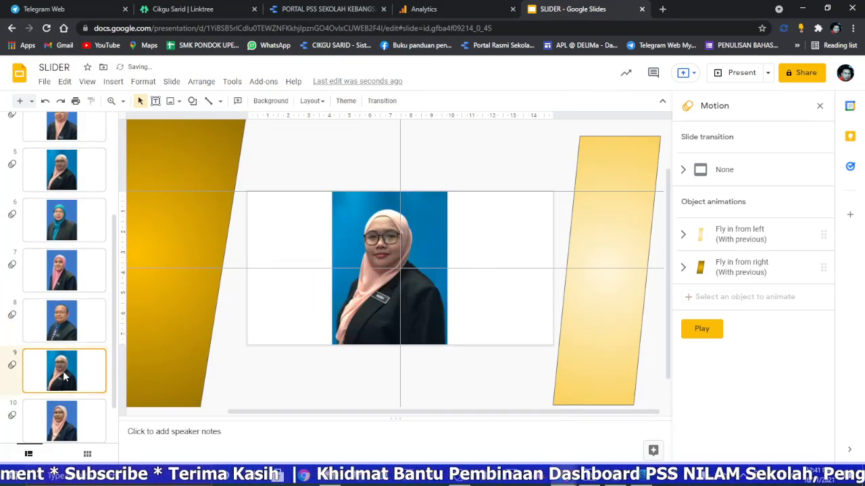
pyautogui.click(369, 255)
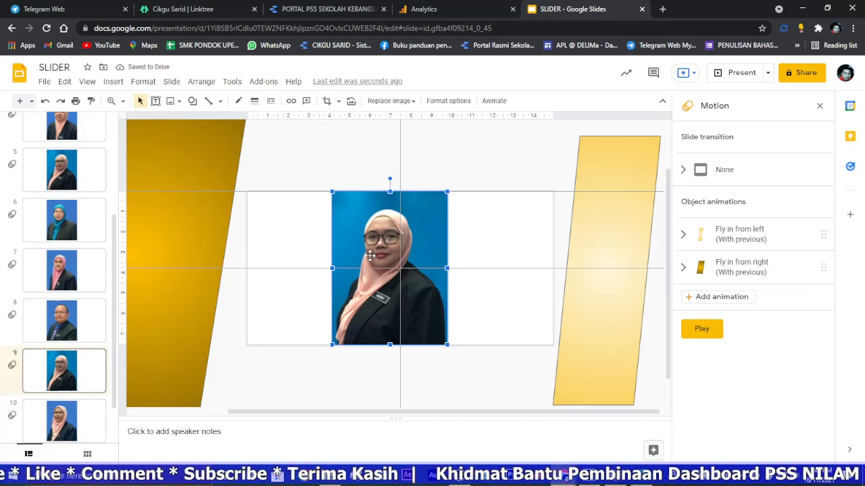
pyautogui.rightClick(369, 255)
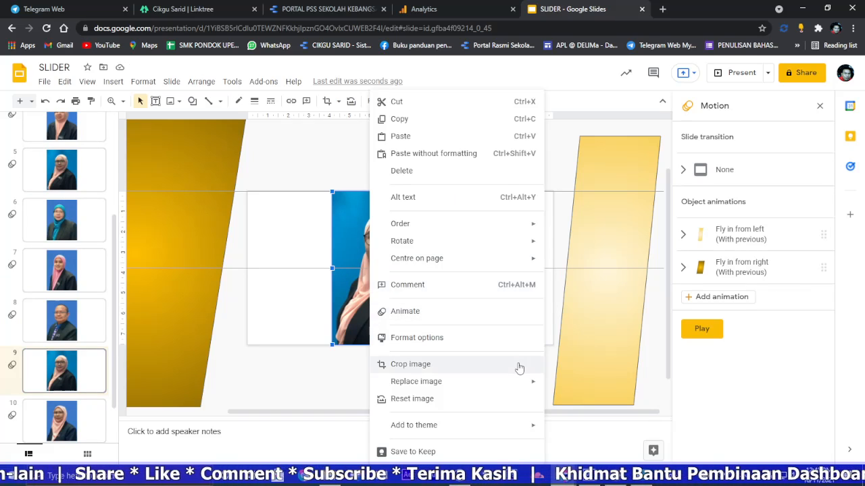
pyautogui.moveTo(523, 384)
pyautogui.click(582, 284)
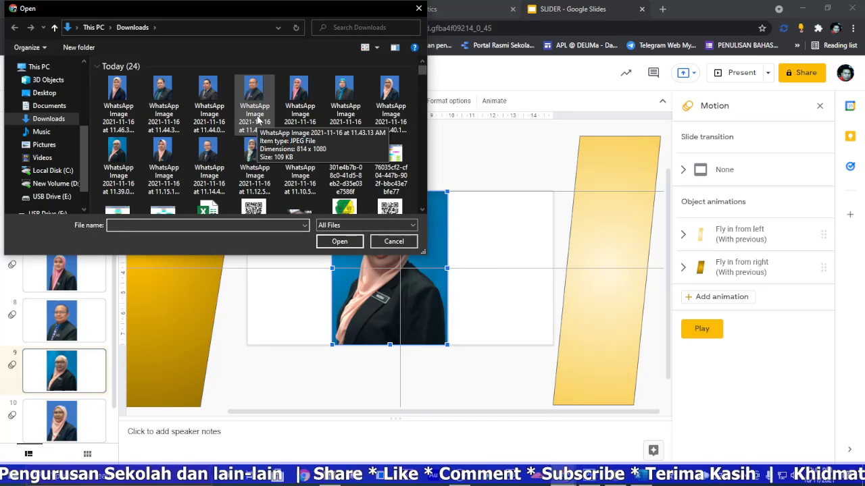
pyautogui.click(211, 92)
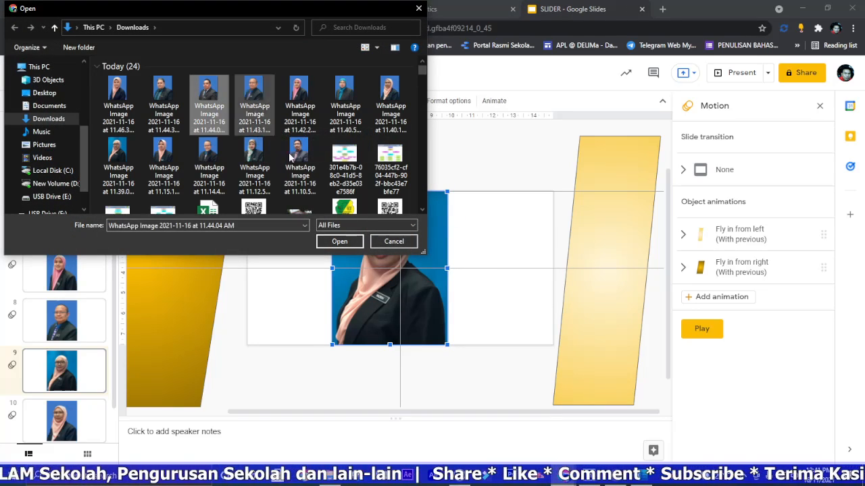
pyautogui.click(337, 245)
# Step: Replace the portrait on slide 10 with the downloaded file WhatsApp Image 2021-11-16 at 11.44.31 AM
pyautogui.scroll(-1, 82, 302)
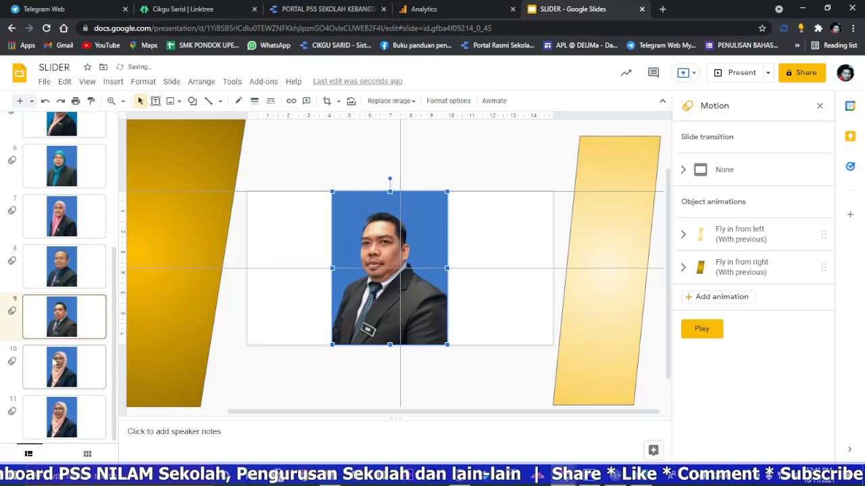
pyautogui.click(55, 362)
pyautogui.click(405, 238)
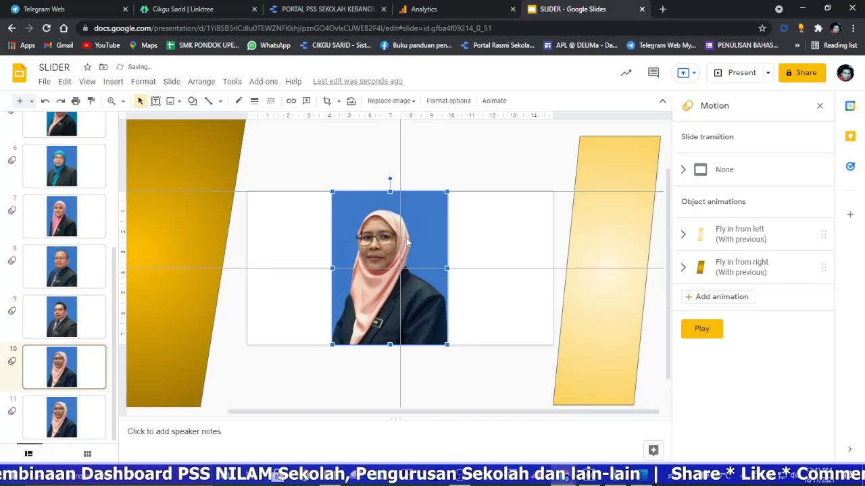
pyautogui.rightClick(408, 244)
pyautogui.moveTo(502, 381)
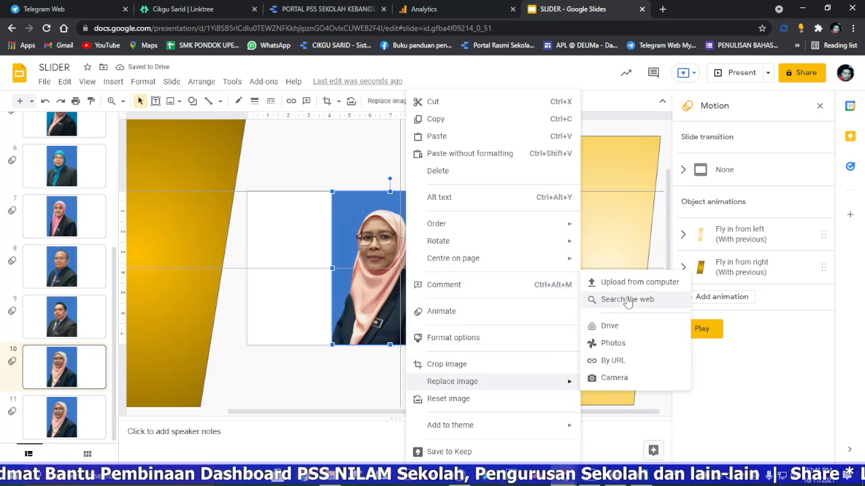
pyautogui.click(581, 283)
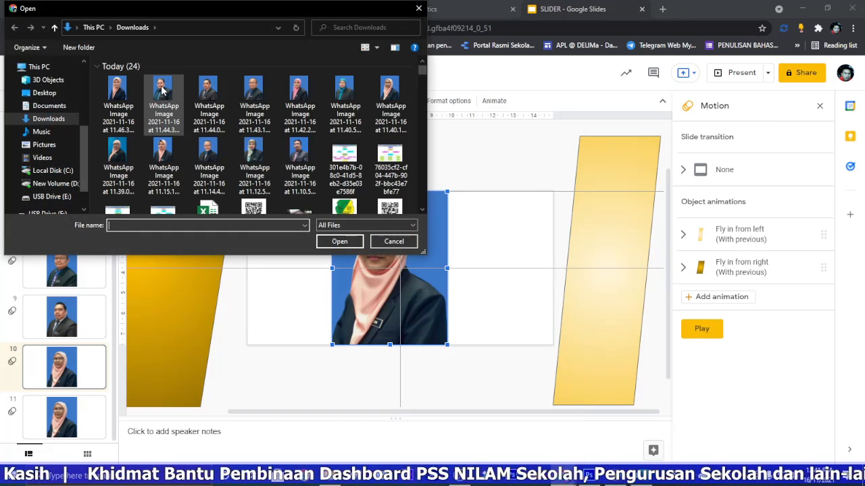
pyautogui.click(161, 90)
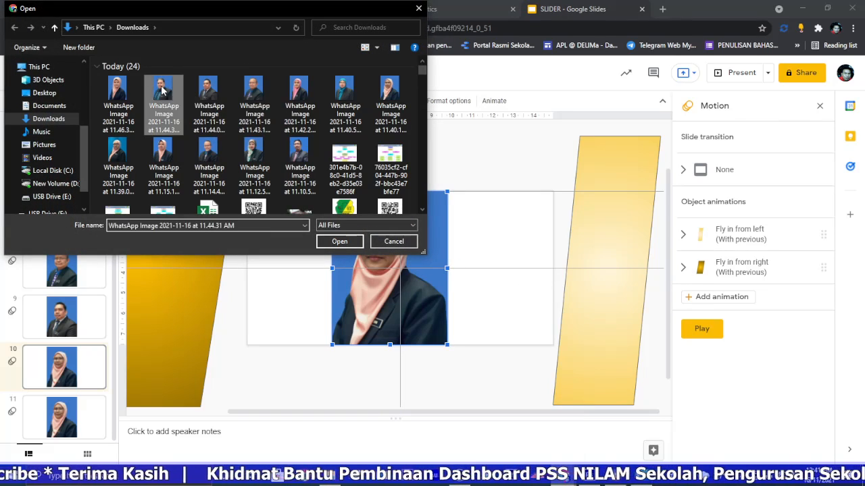
pyautogui.click(340, 241)
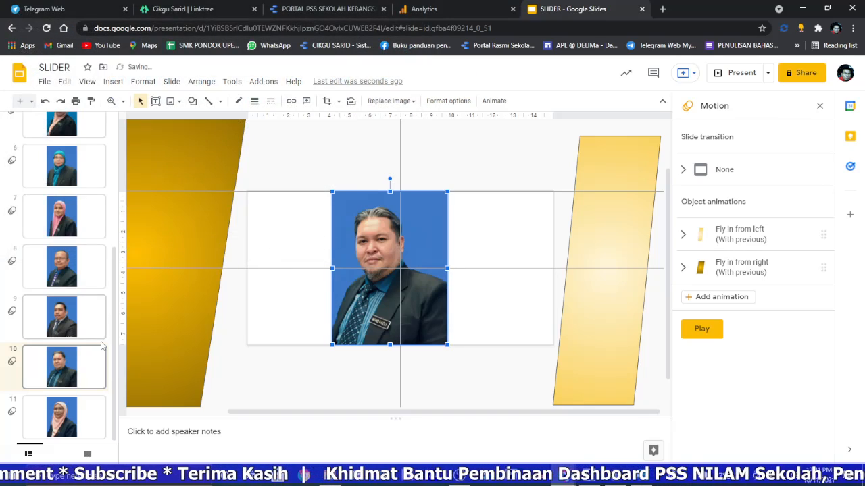
# Step: Replace the portrait on slide 11 with the downloaded file WhatsApp Image 2021-11-16 at 11.46.37 AM
pyautogui.click(82, 415)
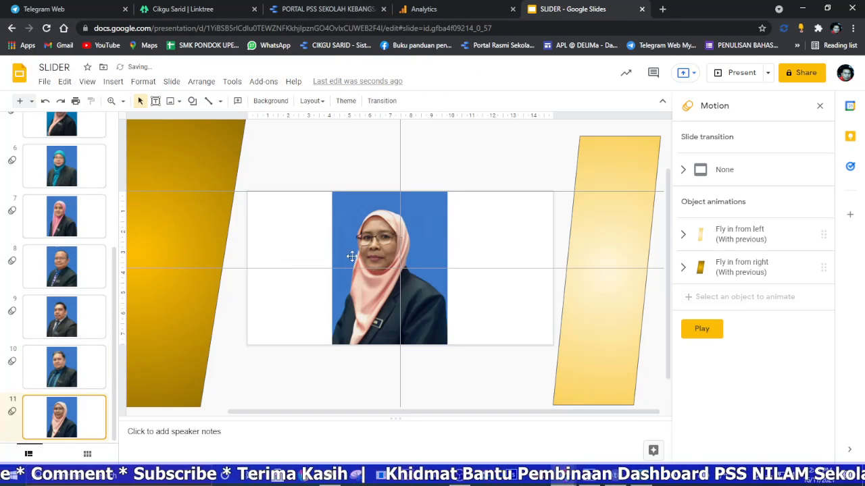
pyautogui.rightClick(388, 231)
pyautogui.moveTo(497, 390)
pyautogui.click(606, 284)
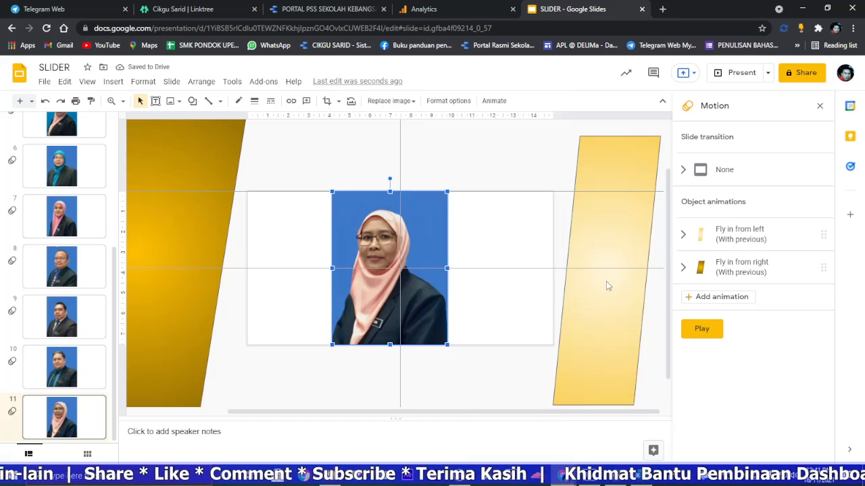
pyautogui.click(118, 94)
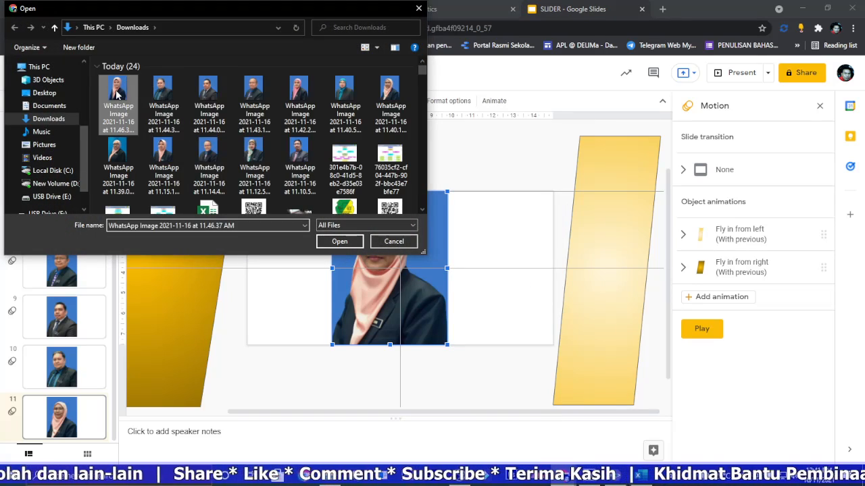
pyautogui.click(340, 242)
# Step: Set the slide transition to Dissolve starting from slide 1 and apply it to all slides
pyautogui.scroll(4, 85, 210)
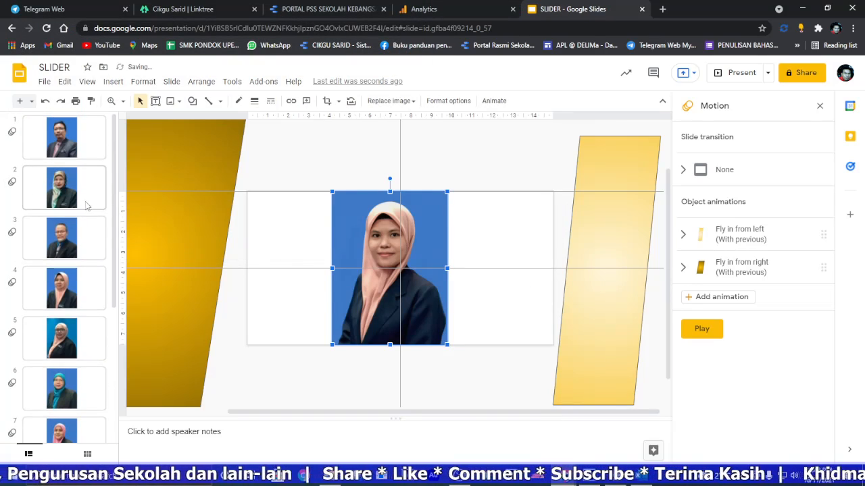
pyautogui.click(80, 150)
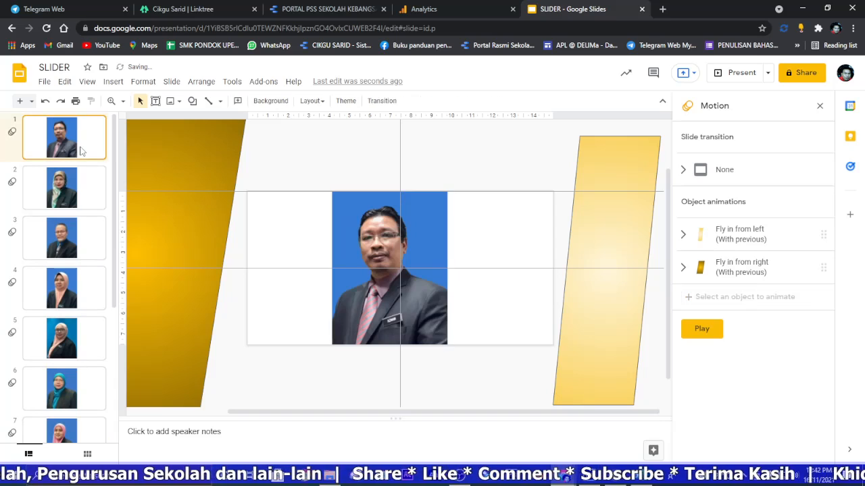
pyautogui.click(819, 106)
pyautogui.click(382, 100)
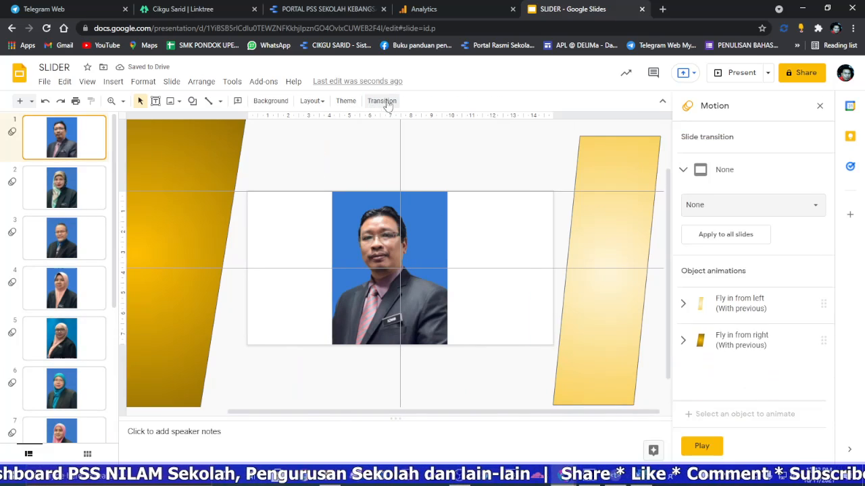
pyautogui.click(747, 214)
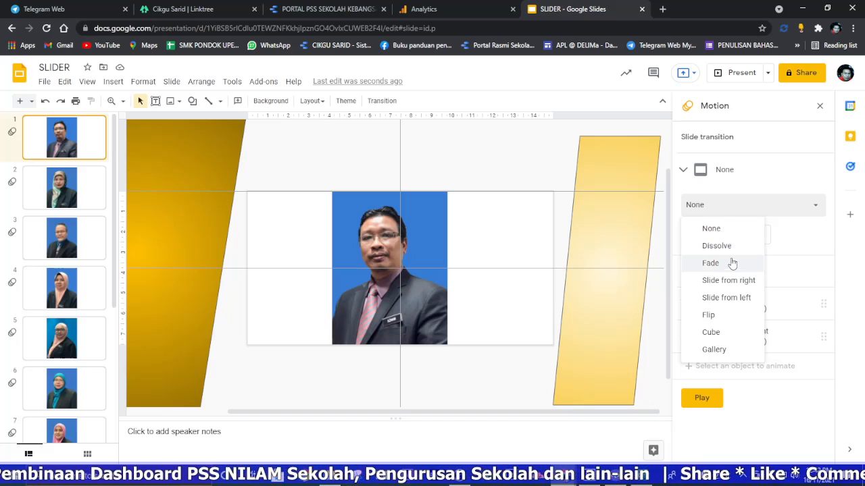
pyautogui.click(731, 247)
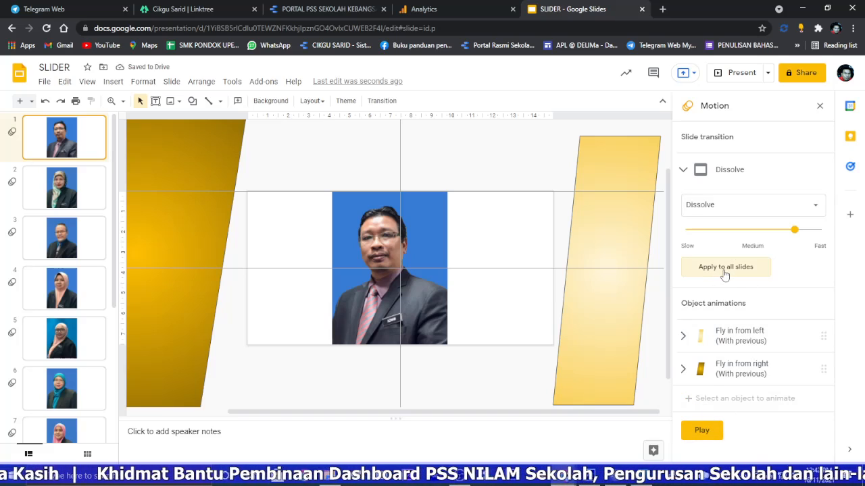
# Step: Publish the presentation to the web, auto-advancing every second, starting when the player loads and restarting after the last slide
pyautogui.click(44, 82)
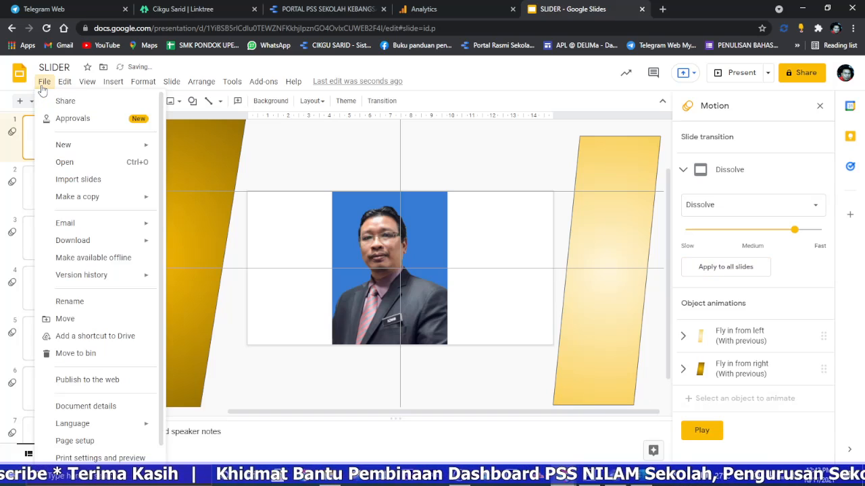
pyautogui.click(101, 382)
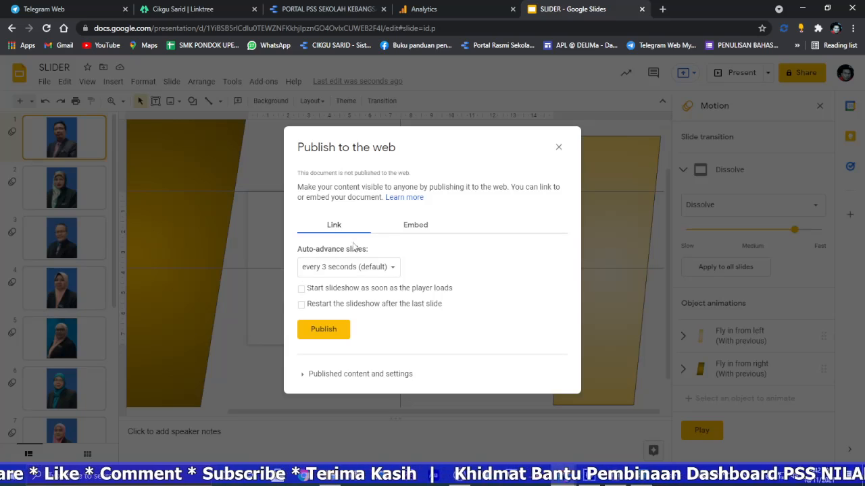
pyautogui.click(331, 272)
pyautogui.click(323, 232)
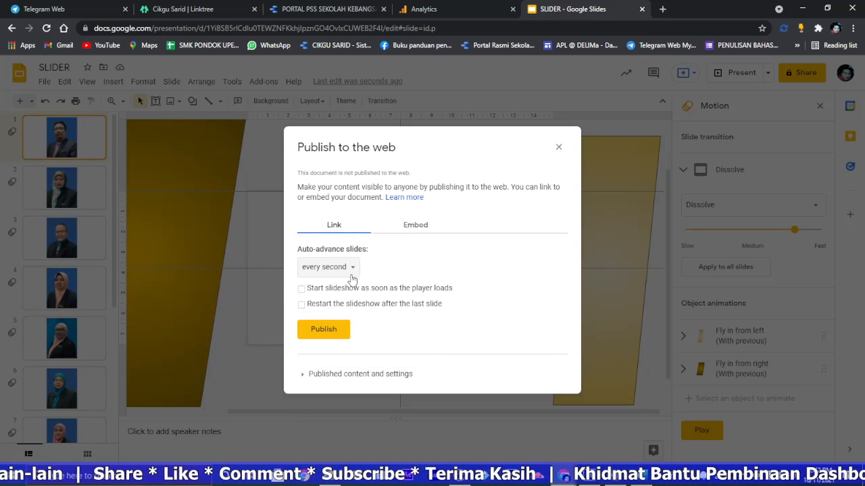
pyautogui.click(302, 288)
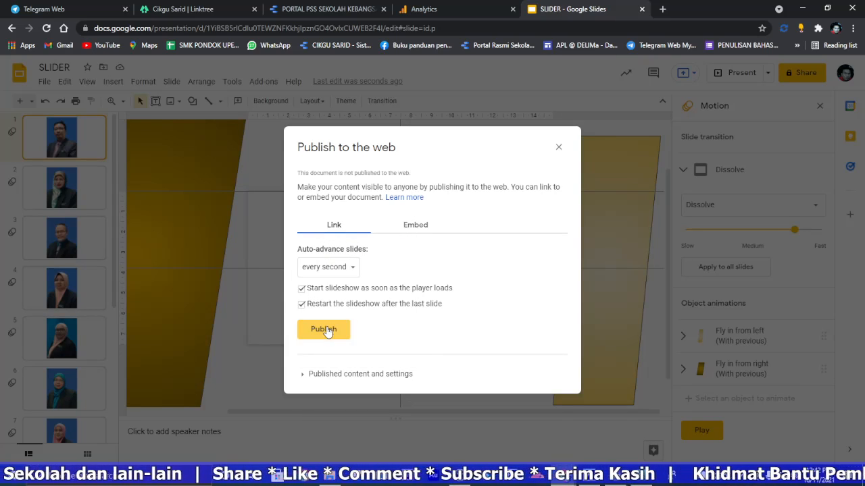
pyautogui.click(327, 330)
pyautogui.click(483, 89)
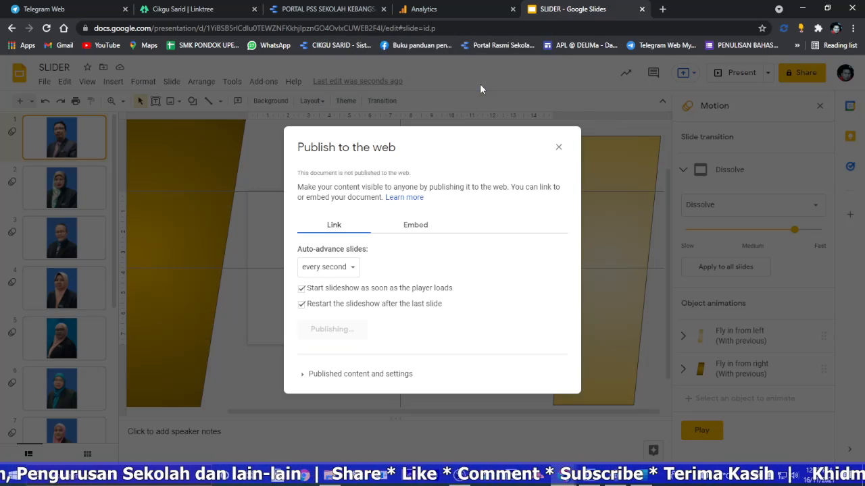
# Step: Copy the published slideshow link, set it as the Mutiara Kata embed's external content URL in the Data Studio portal, and extend the embed slightly upward
pyautogui.rightClick(484, 295)
pyautogui.click(507, 303)
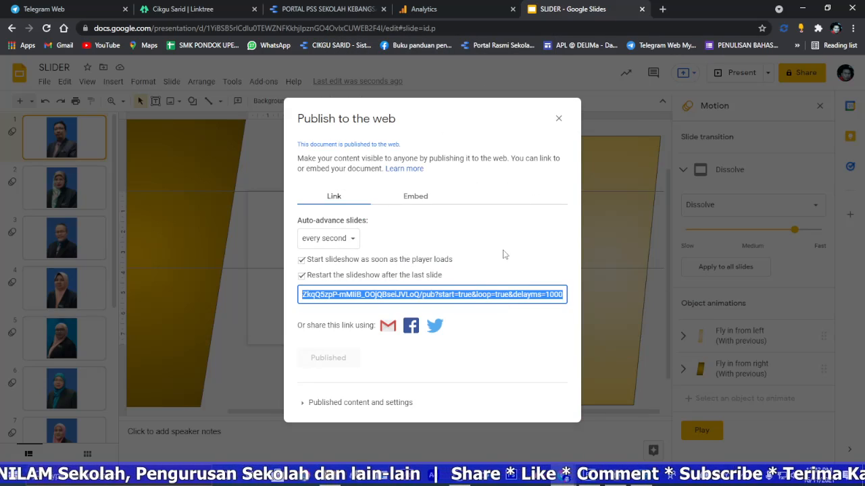
pyautogui.click(369, 10)
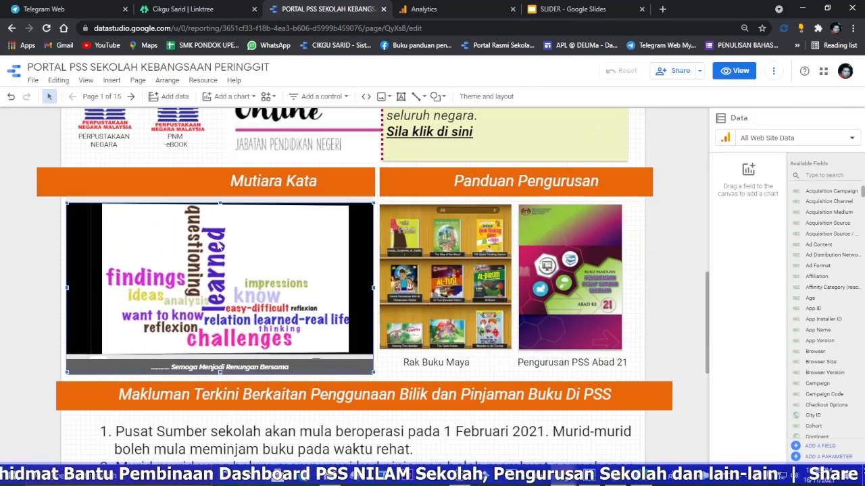
pyautogui.click(261, 247)
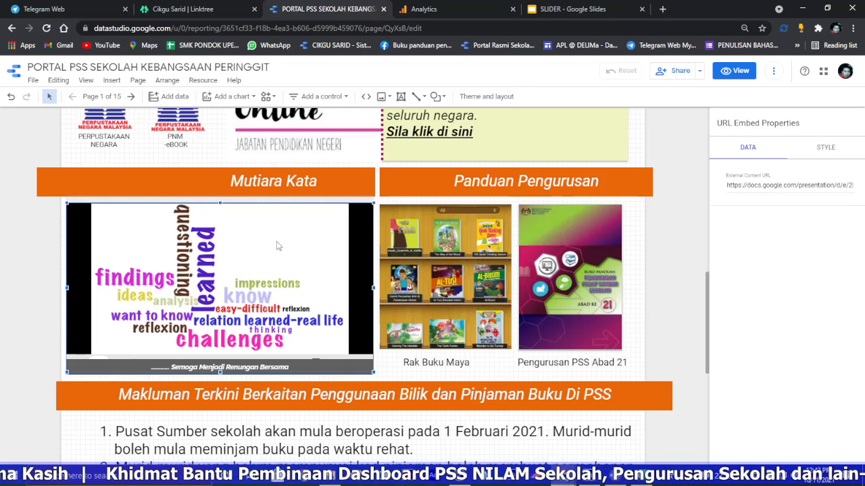
pyautogui.tripleClick(752, 186)
pyautogui.rightClick(752, 187)
pyautogui.click(699, 242)
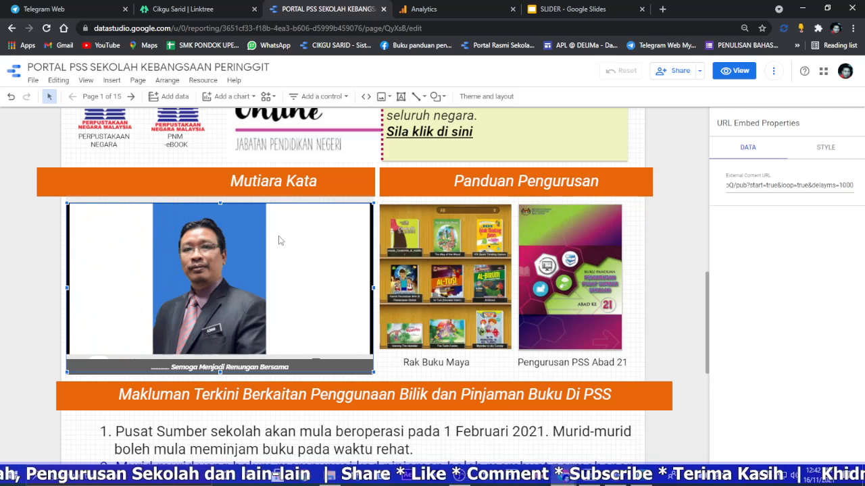
pyautogui.moveTo(220, 204); pyautogui.dragTo(218, 200)
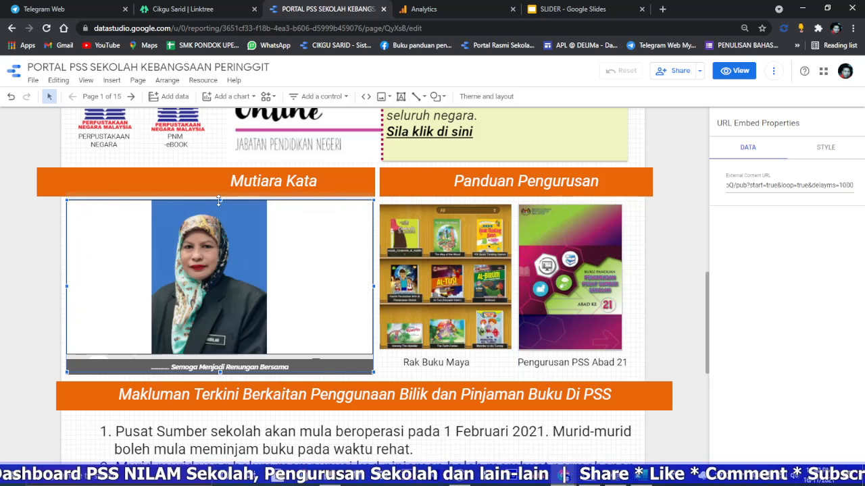
# Step: Replace the Mutiara Kata heading with "Barisan Jawatan Kuasa PSS" and clear the caption text in the grey bar below the slideshow
pyautogui.click(314, 180)
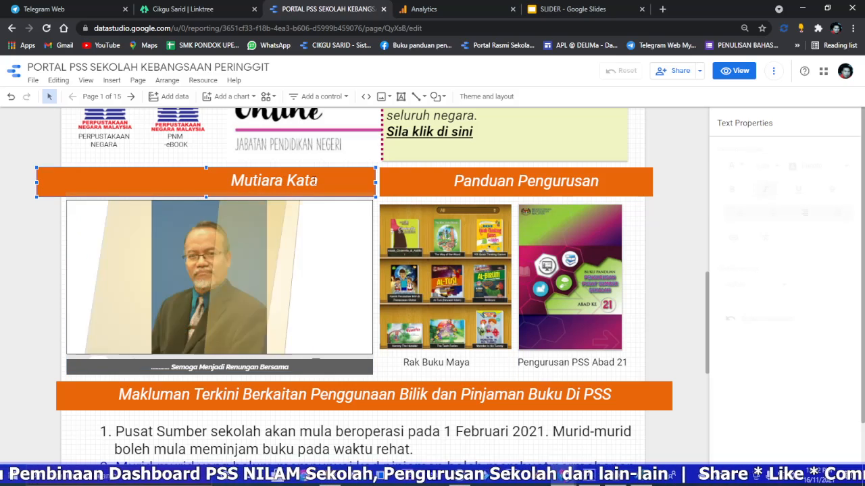
pyautogui.tripleClick(318, 180)
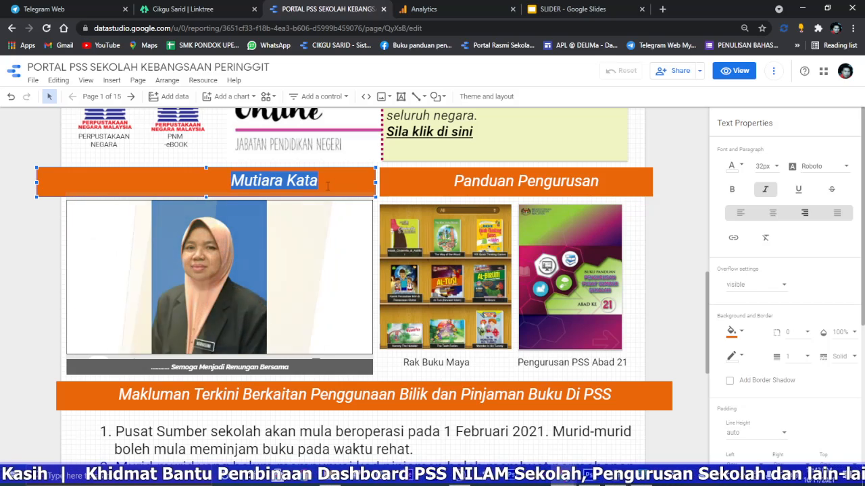
pyautogui.press('BackSpace')
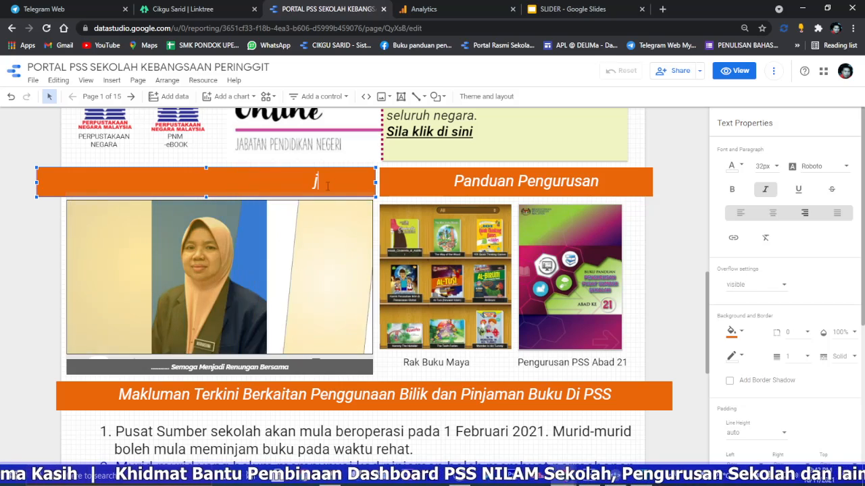
pyautogui.write('j')
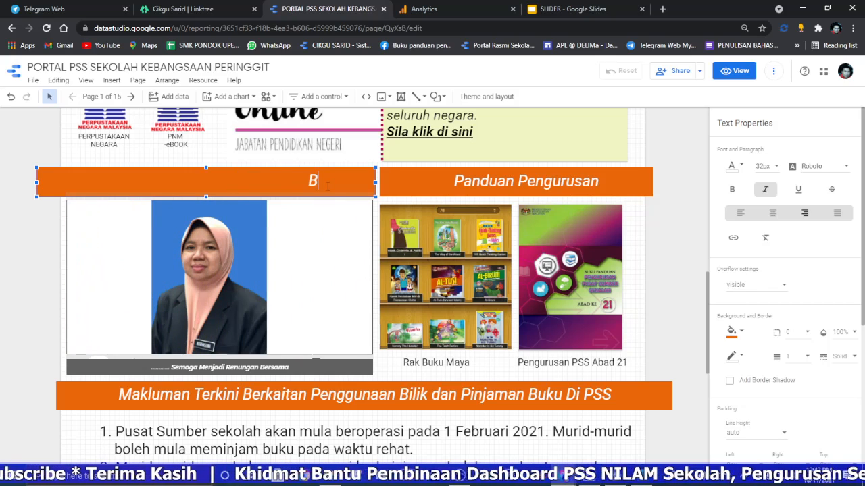
pyautogui.write('arisan Jawatan')
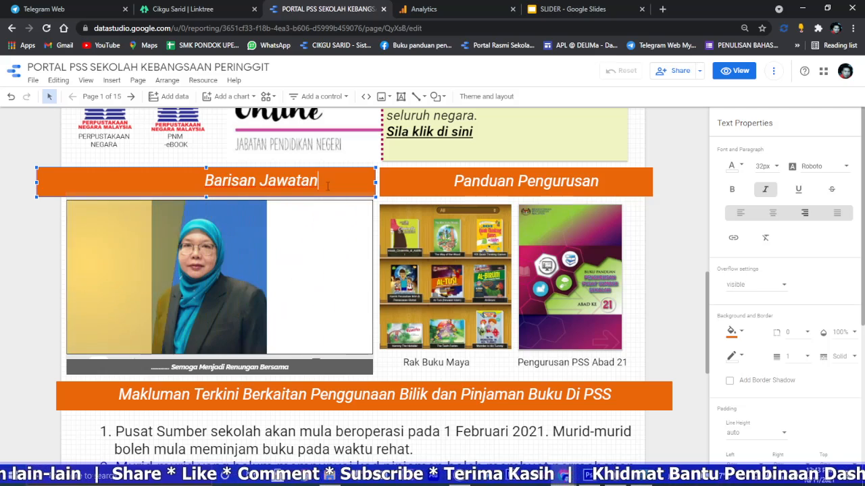
pyautogui.write('Kuasa')
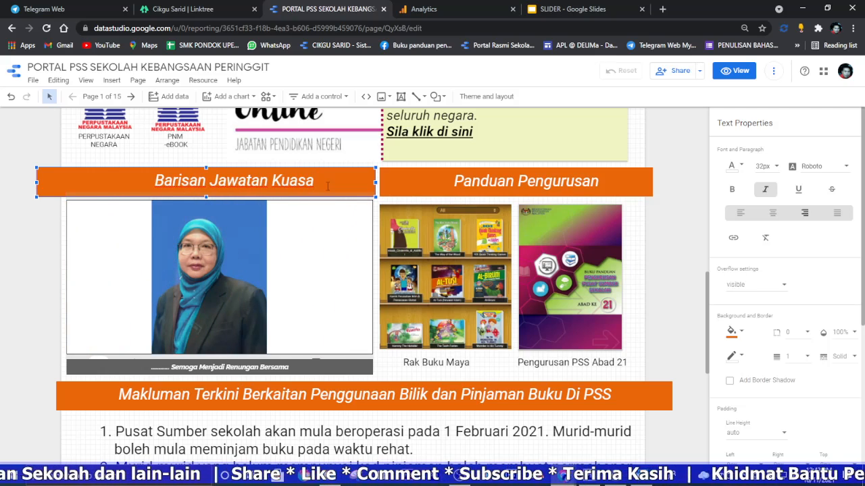
pyautogui.write(' PSS')
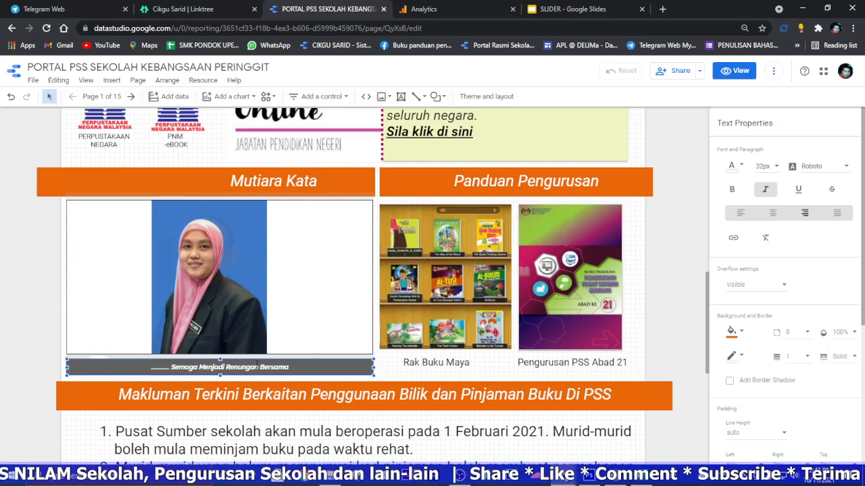
pyautogui.doubleClick(194, 369)
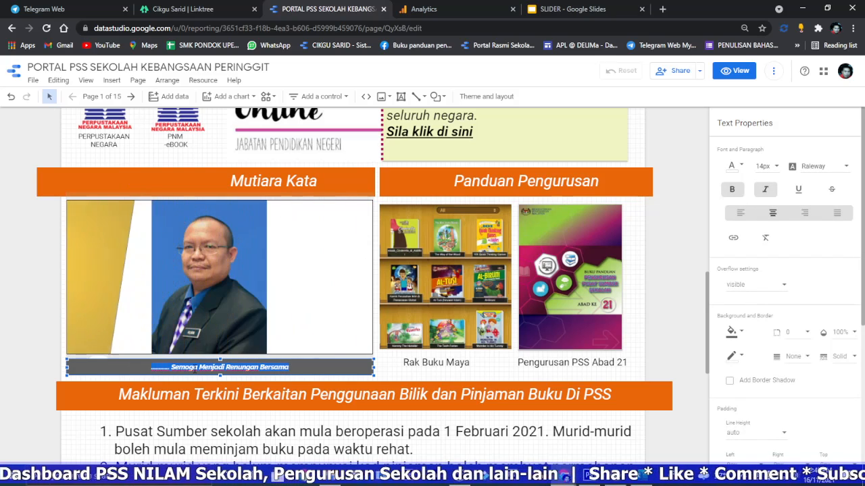
pyautogui.press('BackSpace')
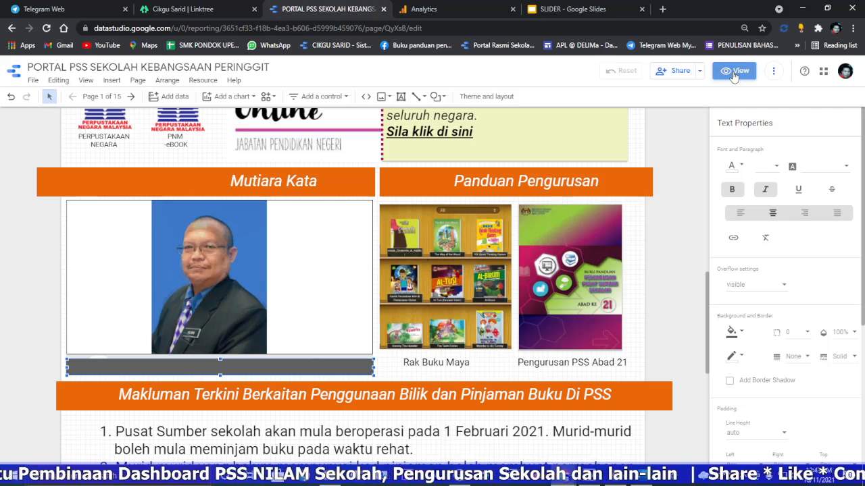
# Step: Preview the portal in view mode and examine the home page from the header down to the contact section
pyautogui.click(734, 71)
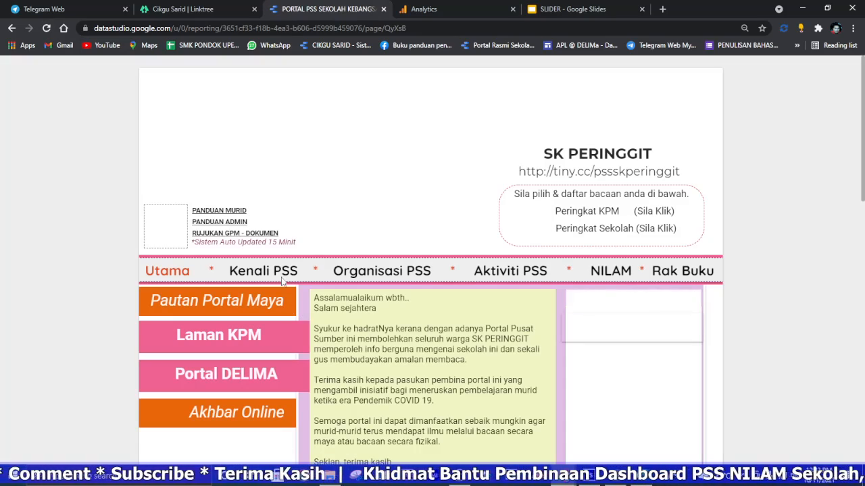
pyautogui.scroll(-5, 717, 258)
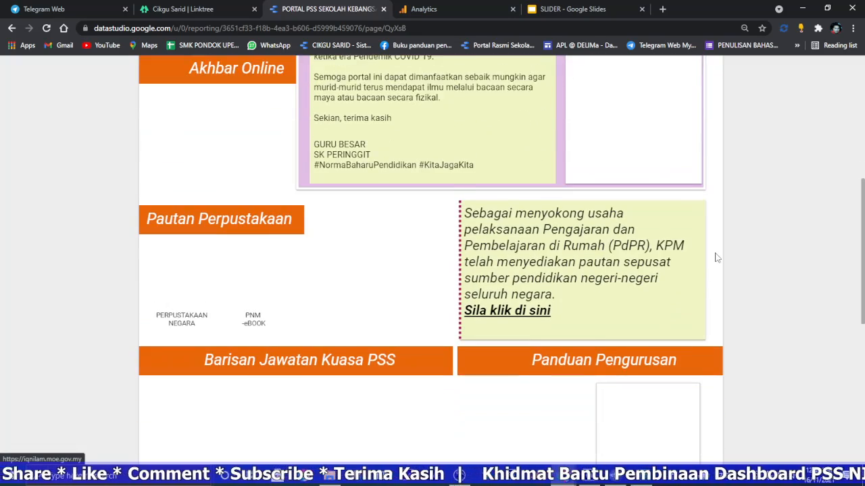
pyautogui.scroll(-1, 322, 268)
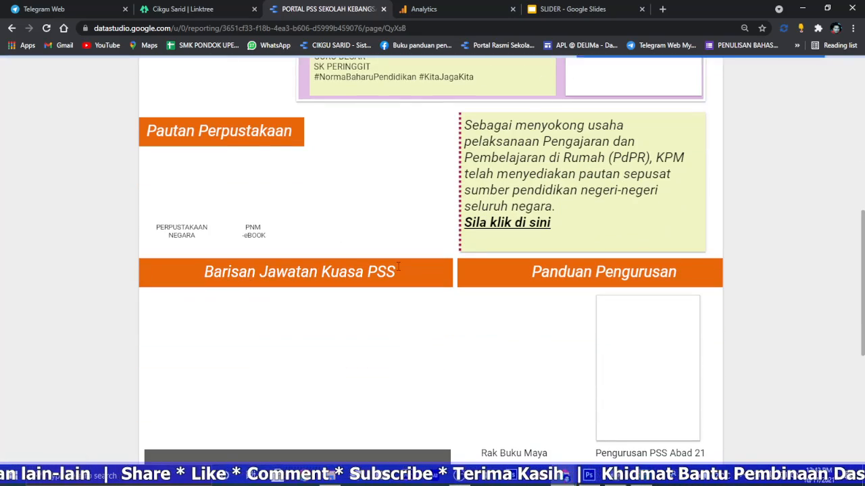
pyautogui.scroll(-1, 324, 275)
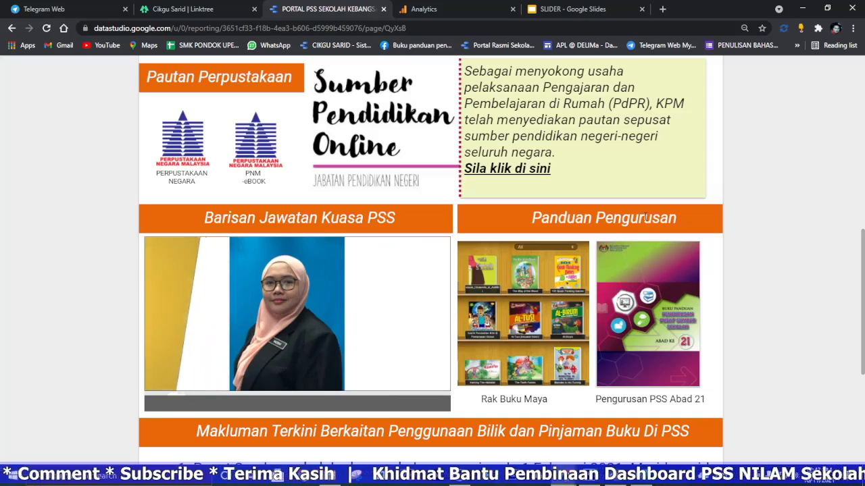
pyautogui.scroll(-4, 643, 217)
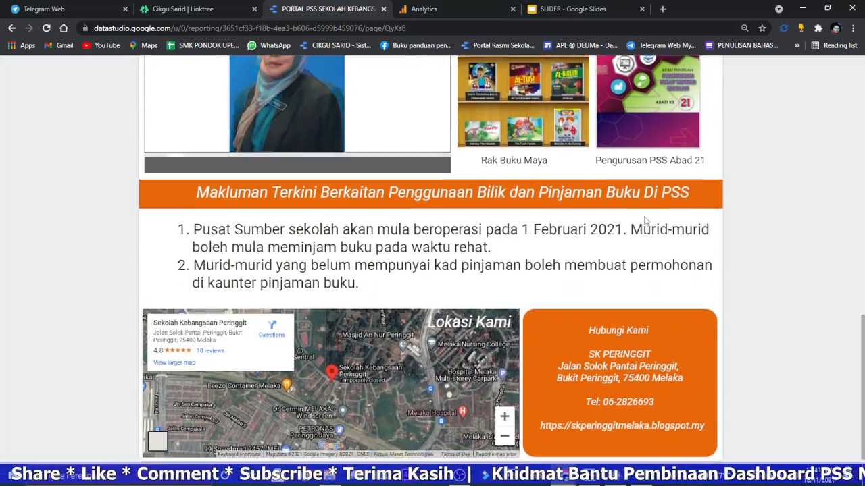
pyautogui.scroll(5, 639, 223)
pyautogui.scroll(4, 635, 224)
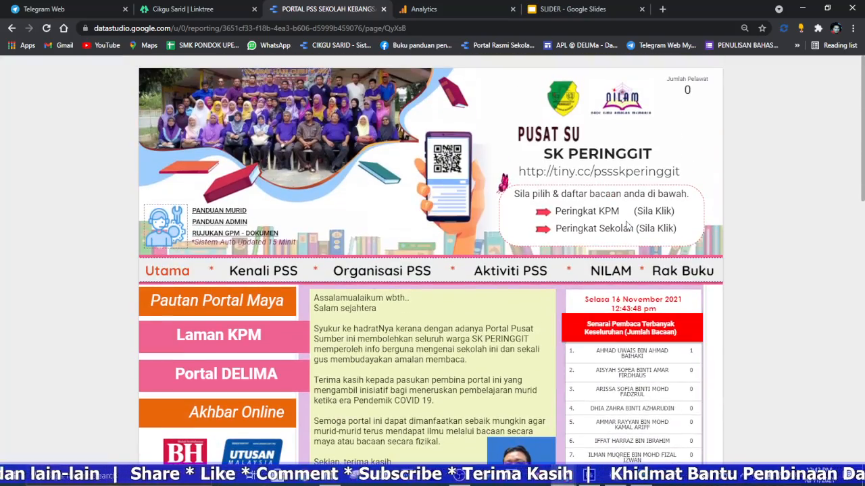
# Step: Examine the content of the Kenali PSS page and the organisation charts on the Organisasi PSS page
pyautogui.click(277, 273)
pyautogui.scroll(-3, 417, 273)
pyautogui.scroll(-8, 416, 272)
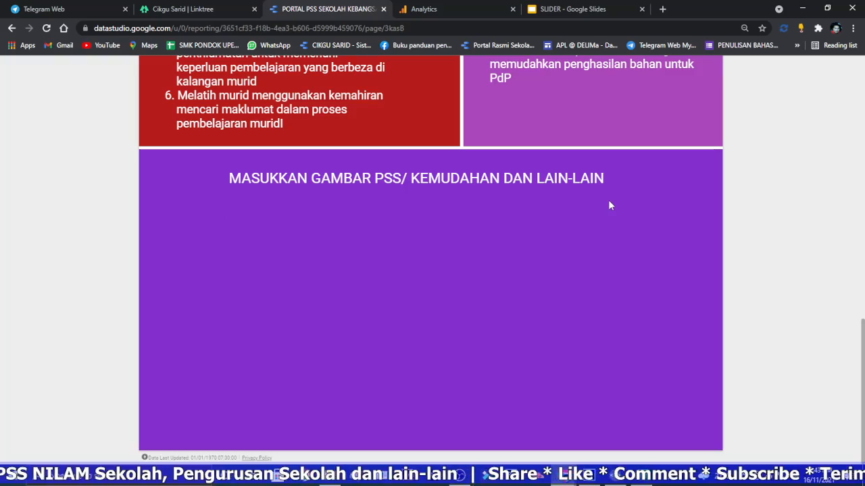
pyautogui.scroll(10, 608, 205)
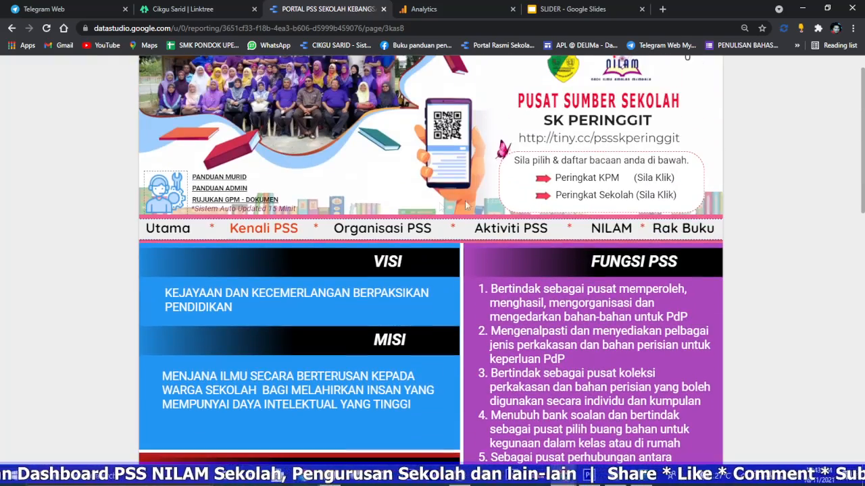
pyautogui.click(383, 230)
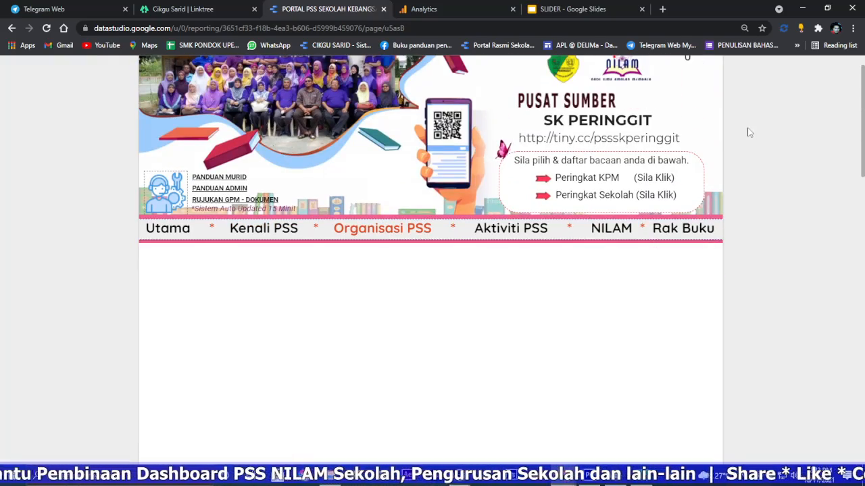
pyautogui.scroll(-3, 749, 133)
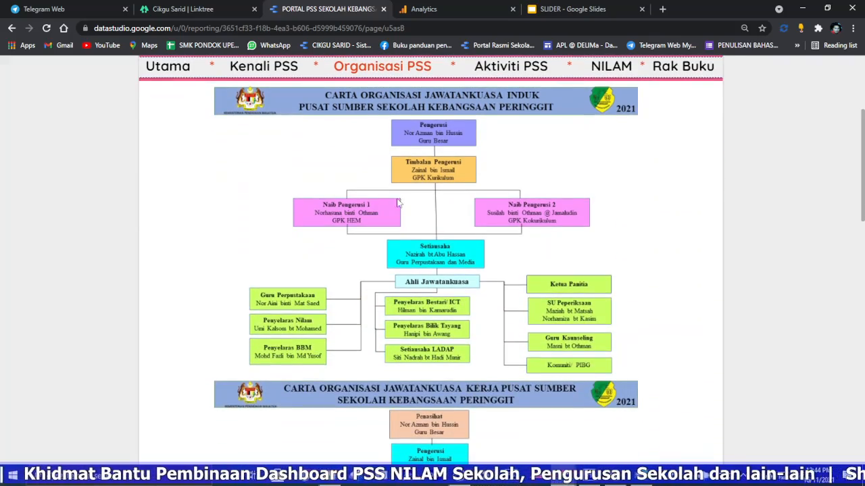
pyautogui.scroll(-15, 637, 189)
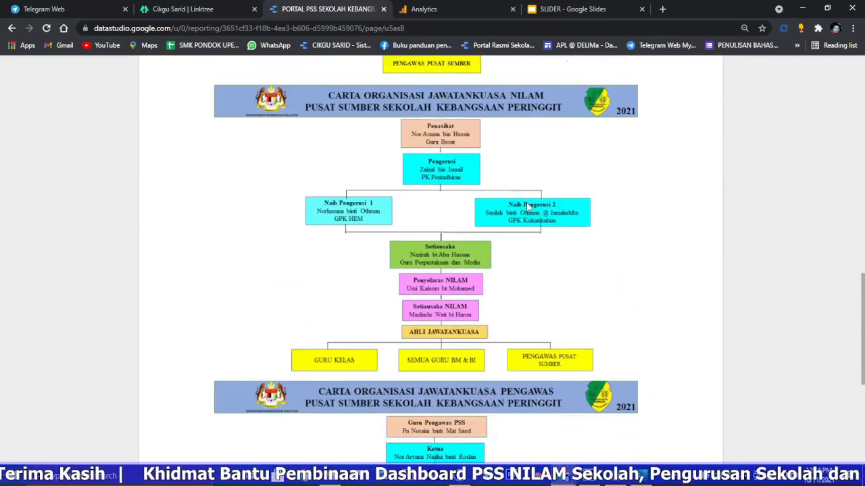